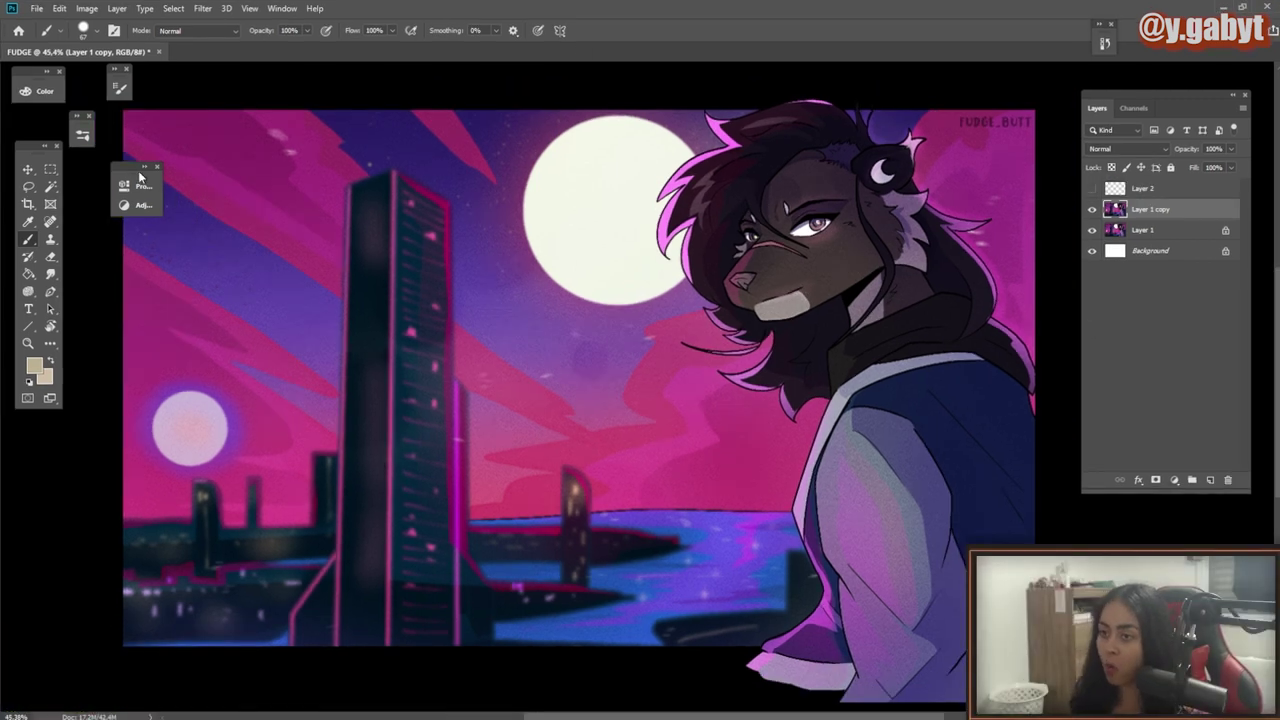
# Step: Move the collapsed Properties and Adjustments group to just beneath the toolbox
pyautogui.click(157, 167)
pyautogui.moveTo(31, 447); pyautogui.dragTo(31, 439)
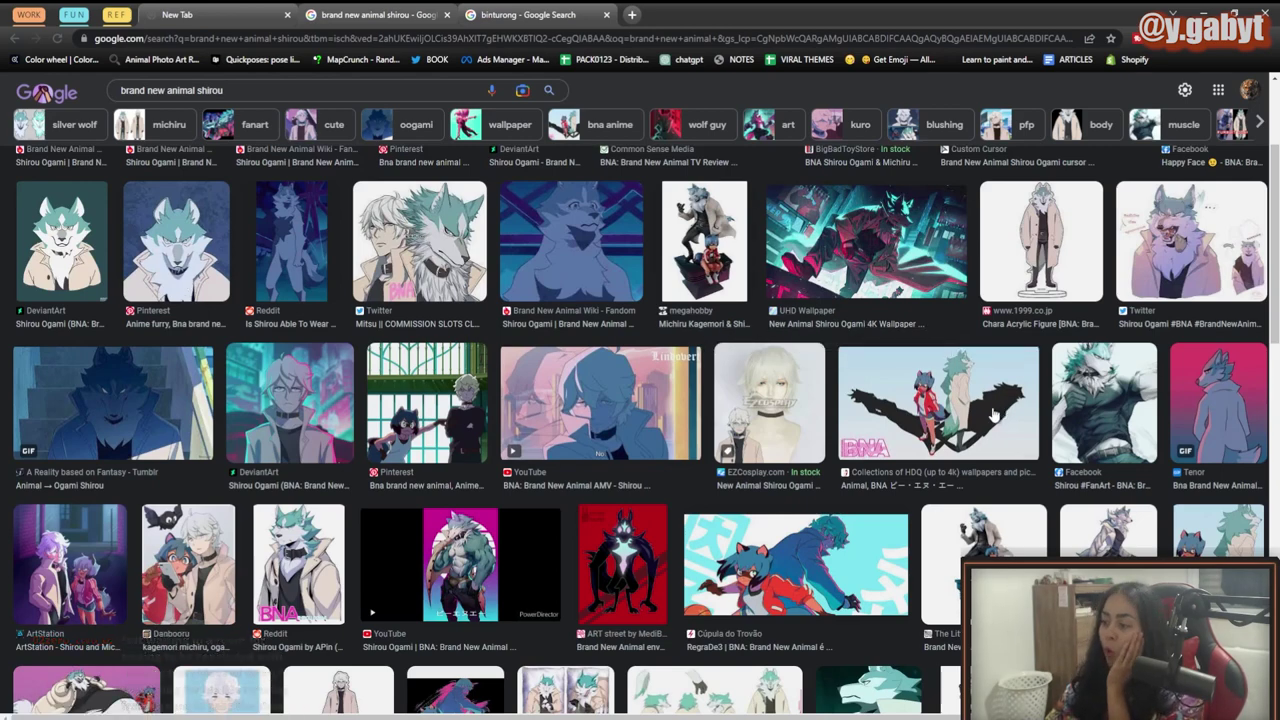
# Step: Look through the Shirou image results and preview a close-up of the wolf's face from the related pictures
pyautogui.scroll(3, 567, 422)
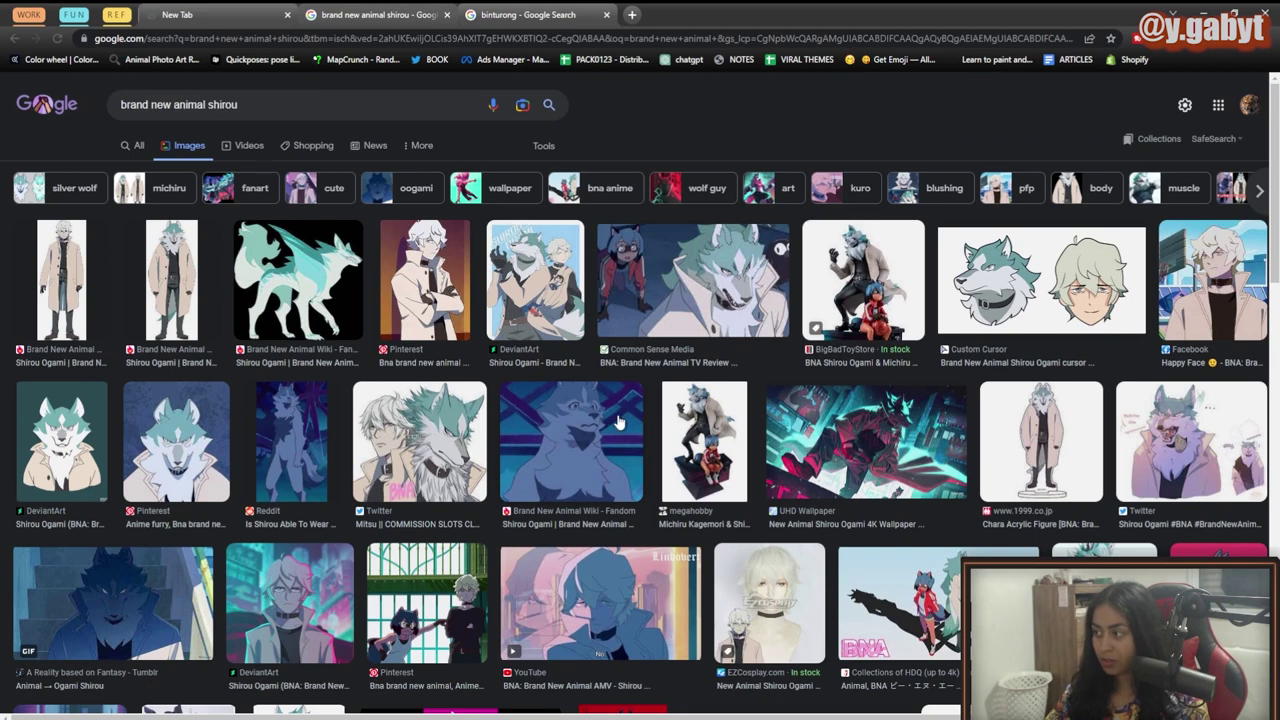
pyautogui.click(618, 422)
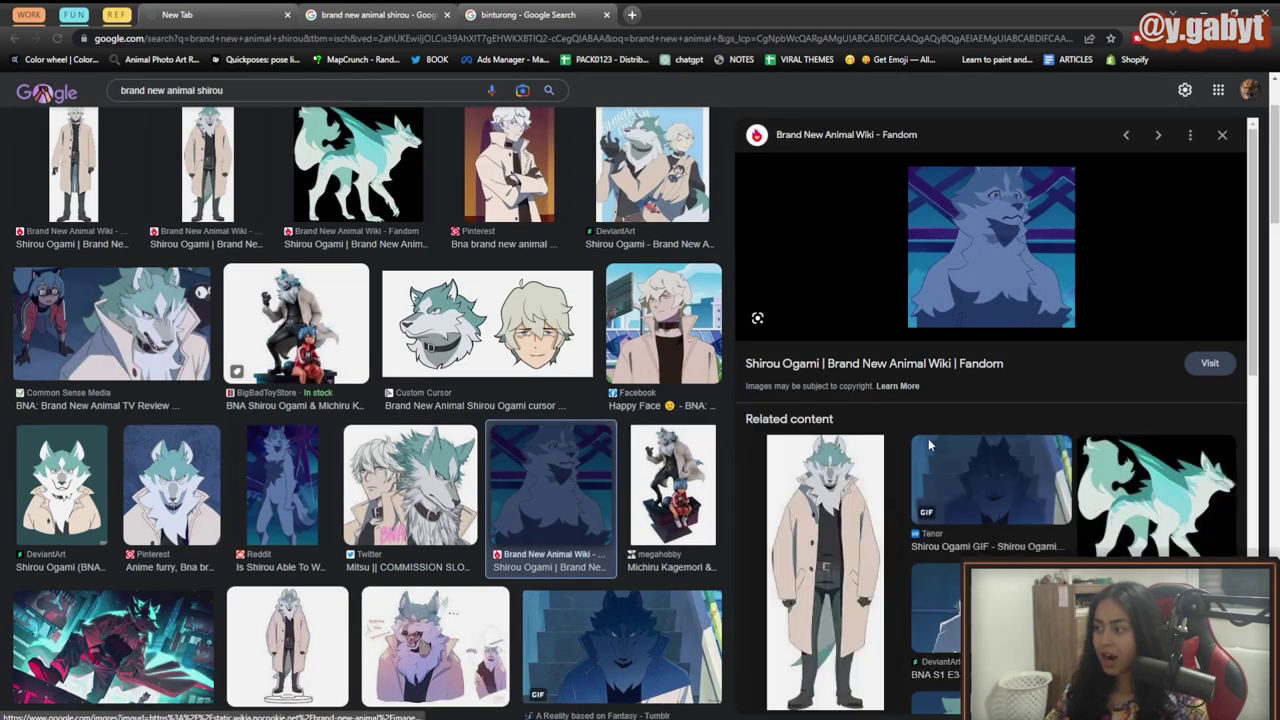
pyautogui.scroll(-2, 897, 468)
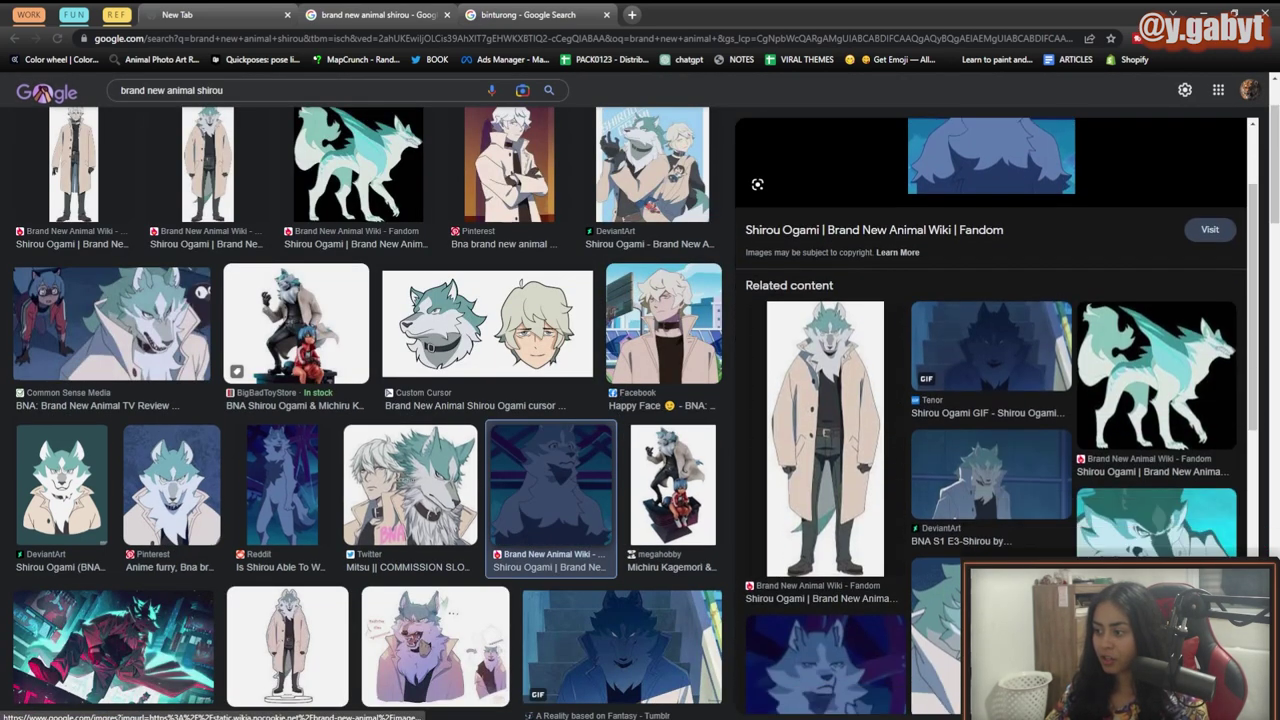
pyautogui.click(1156, 520)
# Step: Open the previewed Shirou close-up in its own browser tab and enlarge it for study
pyautogui.rightClick(1031, 297)
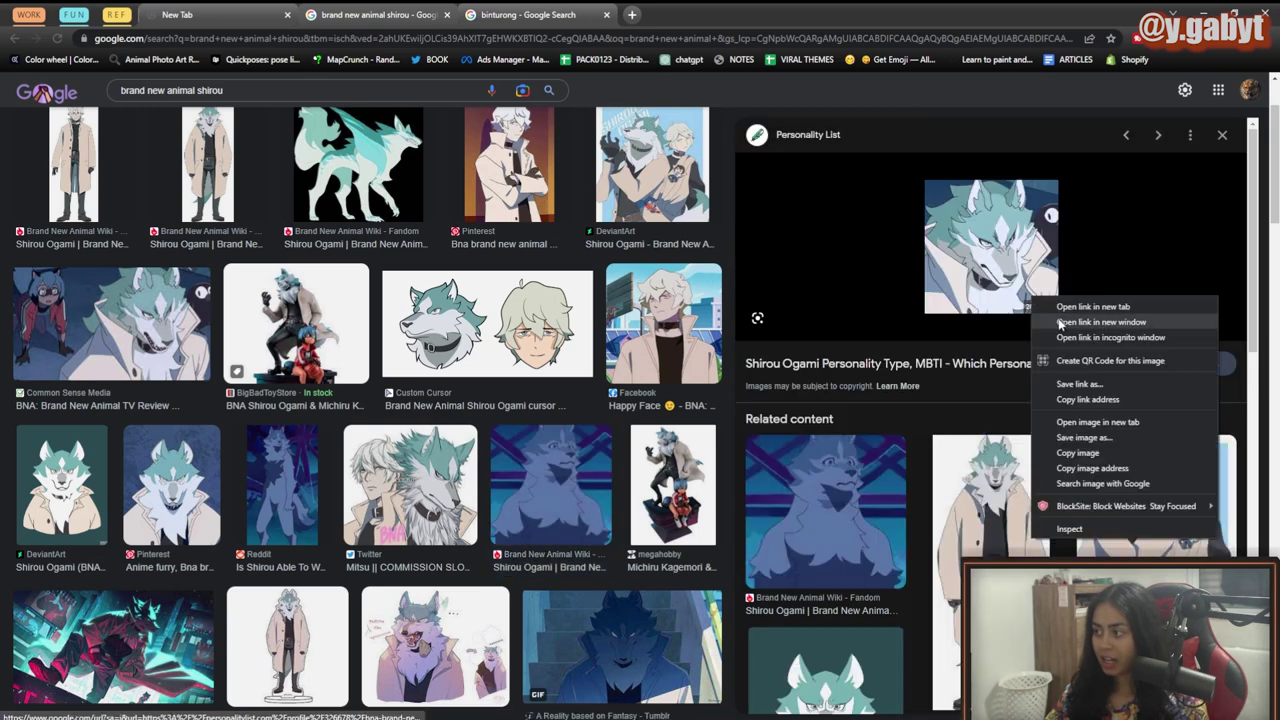
pyautogui.click(1073, 423)
pyautogui.click(540, 12)
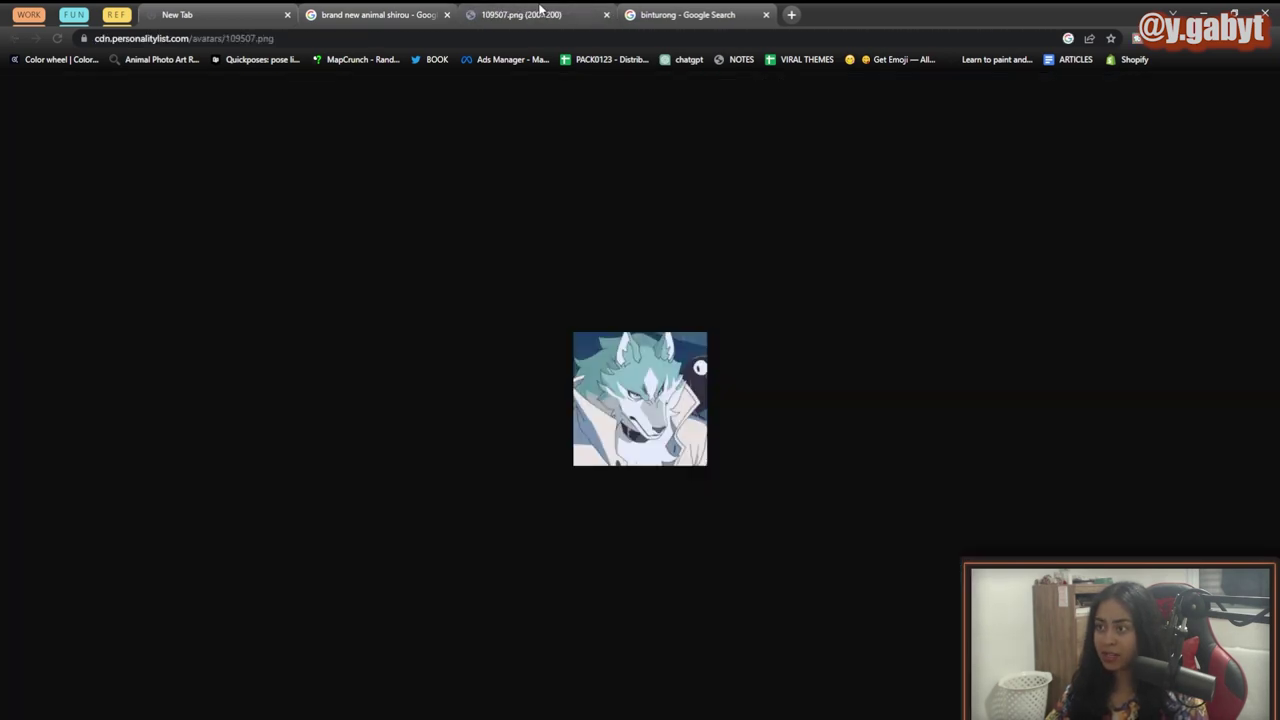
pyautogui.scroll(9, 667, 449)
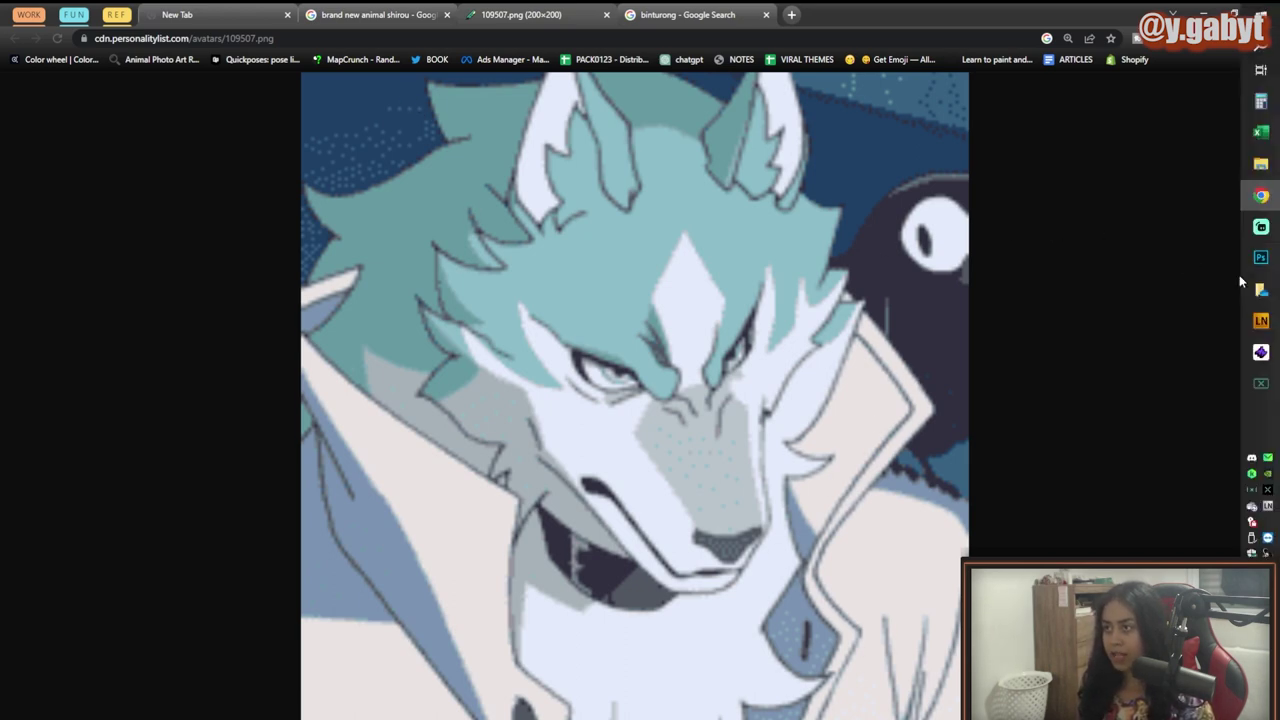
# Step: Copy the red-and-teal wolf picture from the Brand New Animal results and paste it into the FUDGE artwork in Photoshop
pyautogui.click(680, 15)
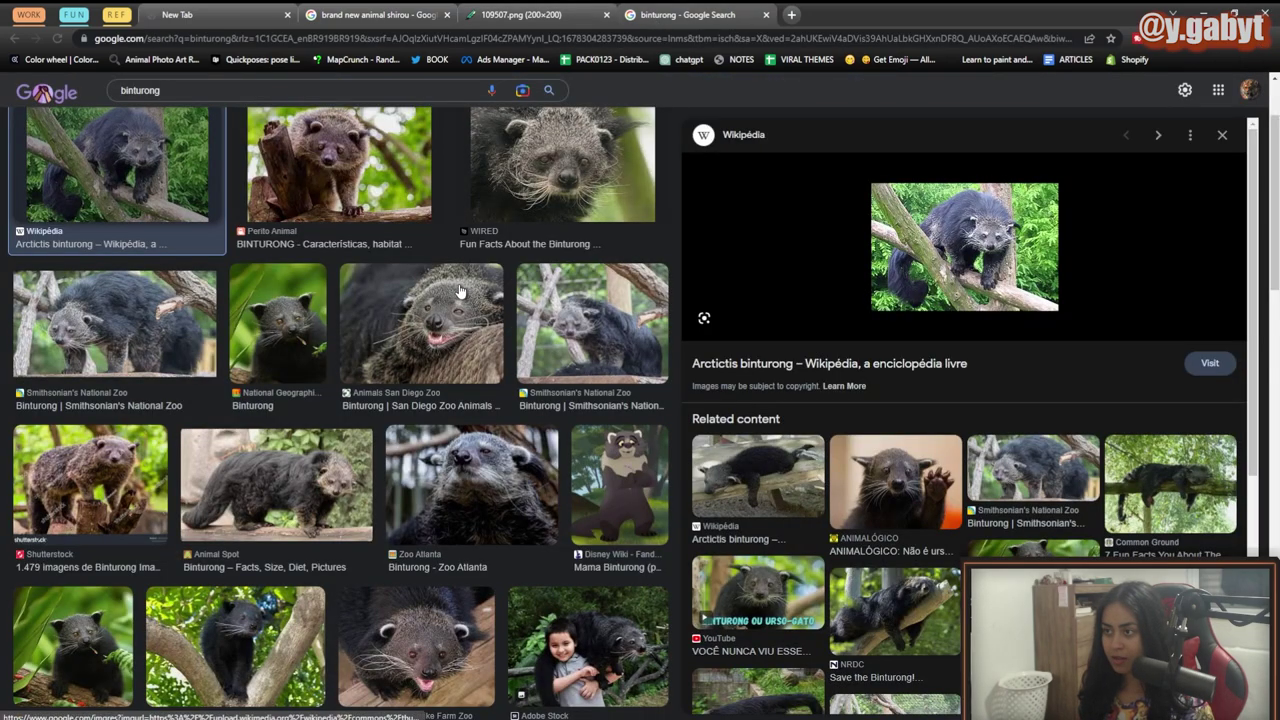
pyautogui.click(562, 195)
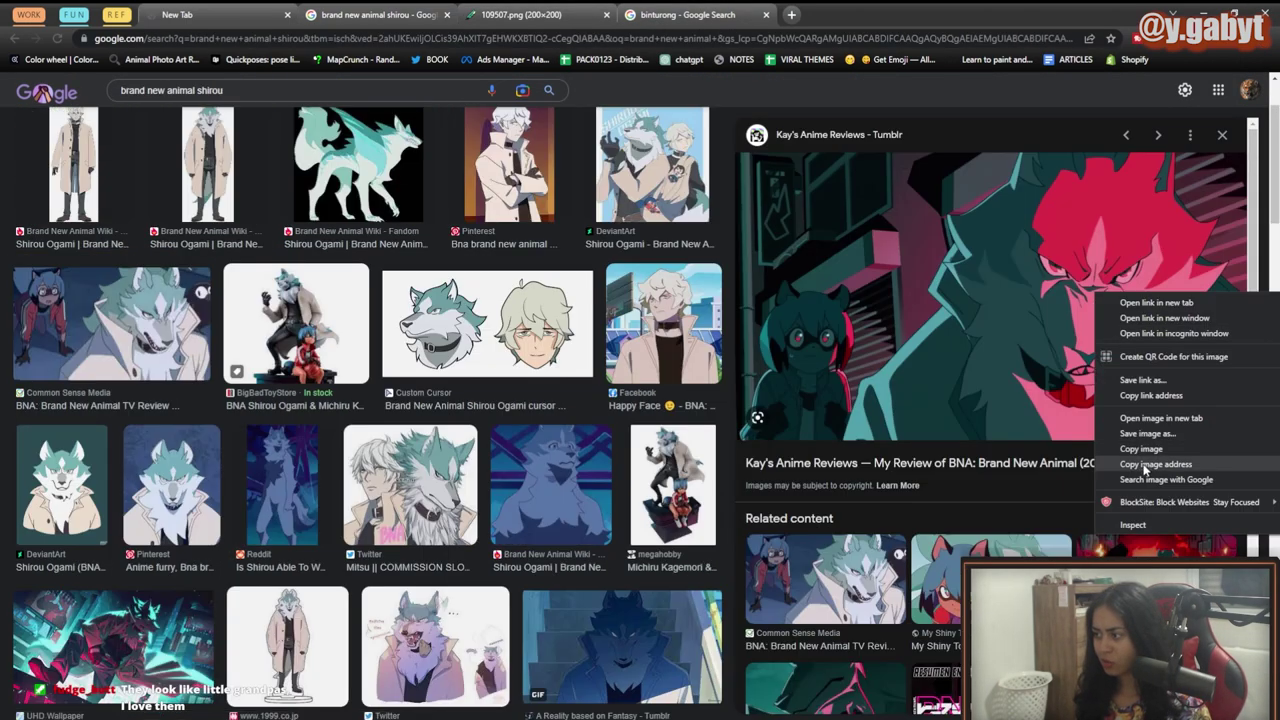
pyautogui.click(1150, 468)
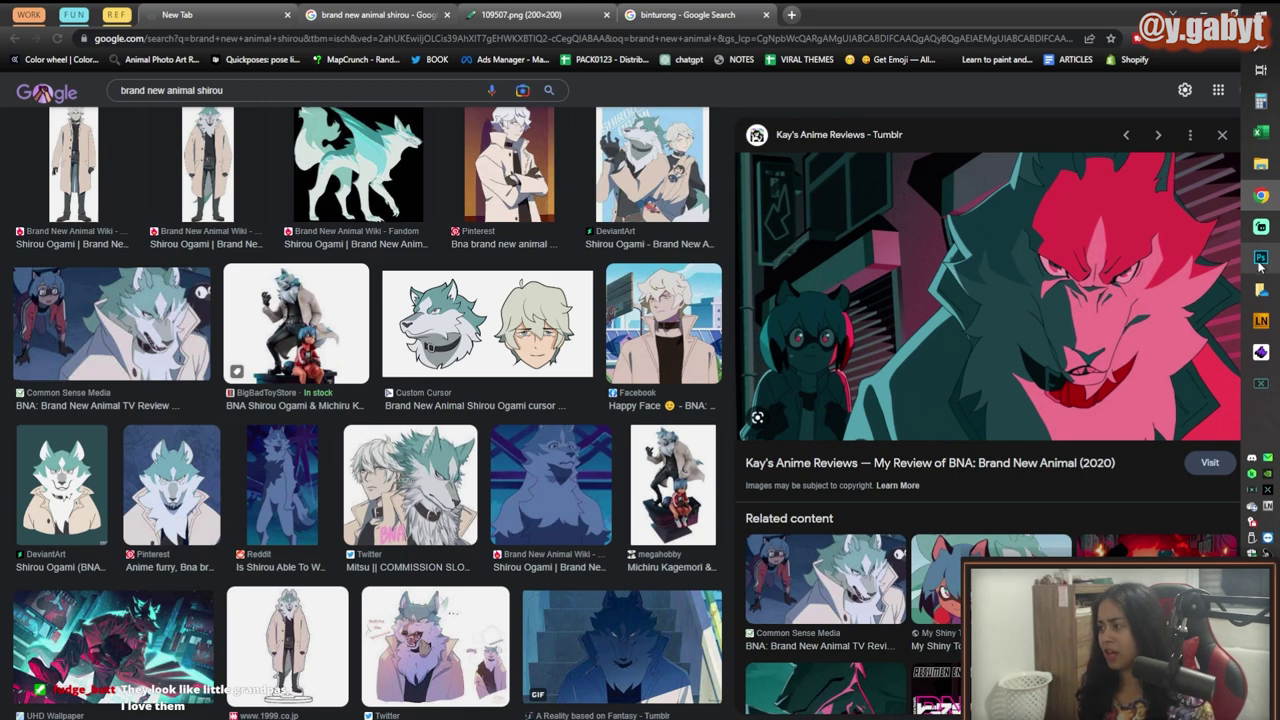
pyautogui.click(1260, 259)
pyautogui.hotkey('ctrl', 'v')
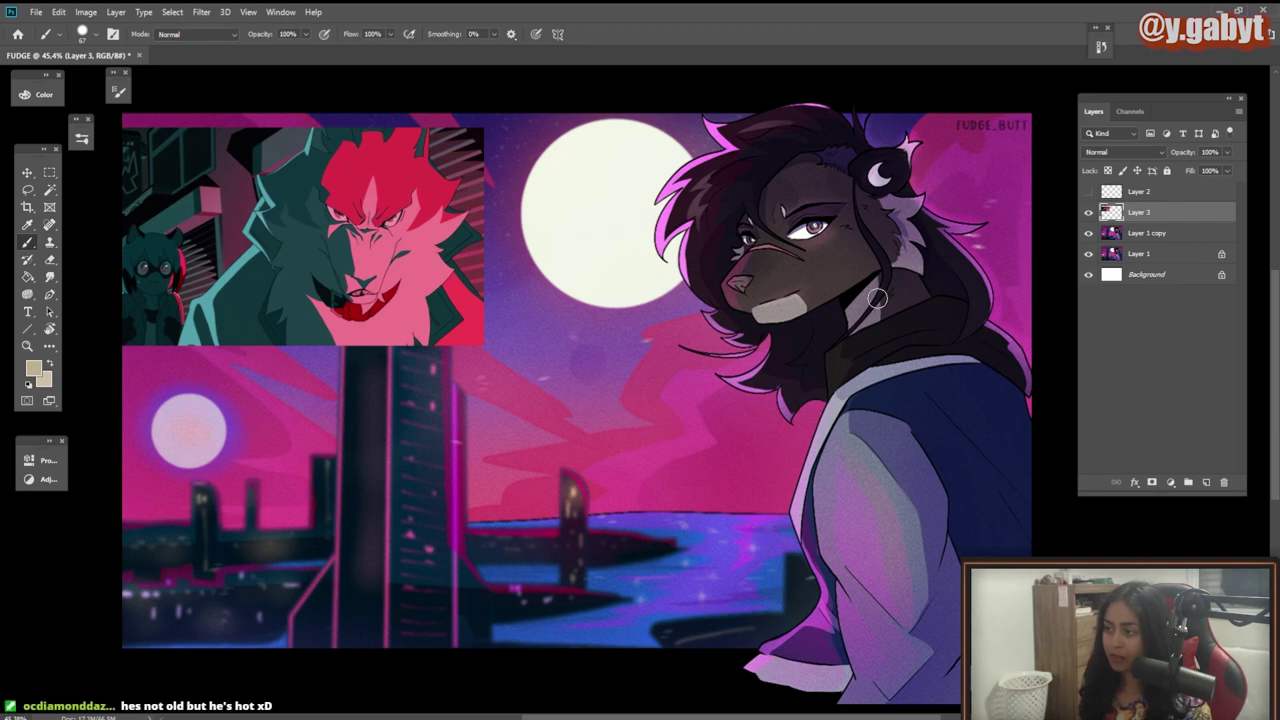
pyautogui.scroll(4, 876, 300)
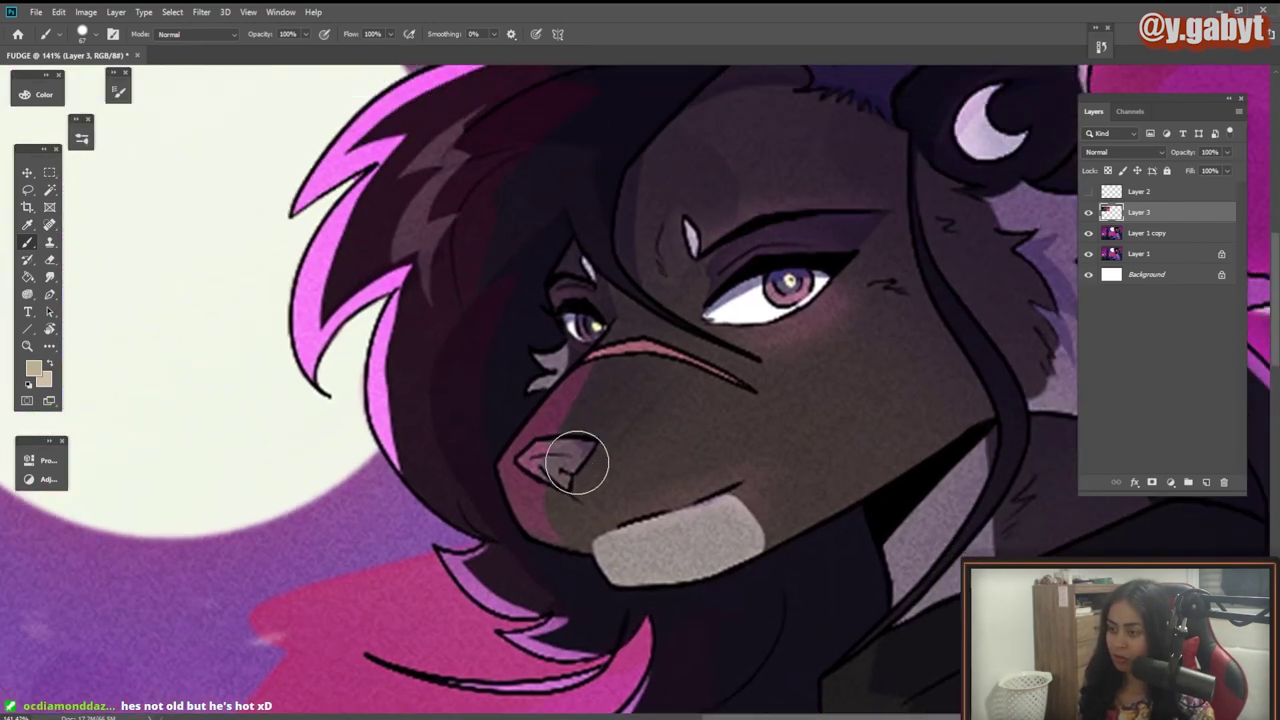
pyautogui.moveTo(590, 453); pyautogui.dragTo(554, 452)
pyautogui.hotkey('ctrl', 'z')
pyautogui.moveTo(687, 478); pyautogui.dragTo(601, 441)
pyautogui.scroll(5, 600, 465)
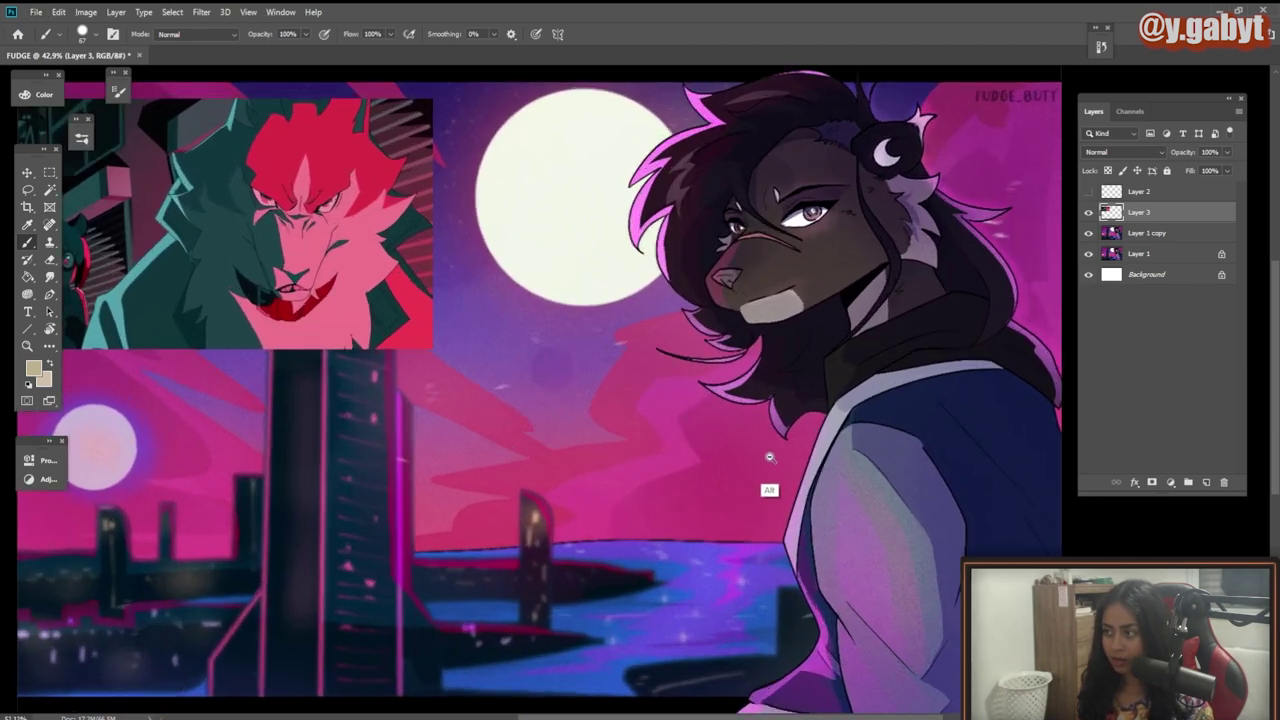
pyautogui.scroll(-2, 770, 458)
pyautogui.scroll(1, 770, 458)
# Step: Lock the transparent pixels of the pasted reference layer and move the wolf picture slightly up past the artwork's upper edge
pyautogui.click(1108, 171)
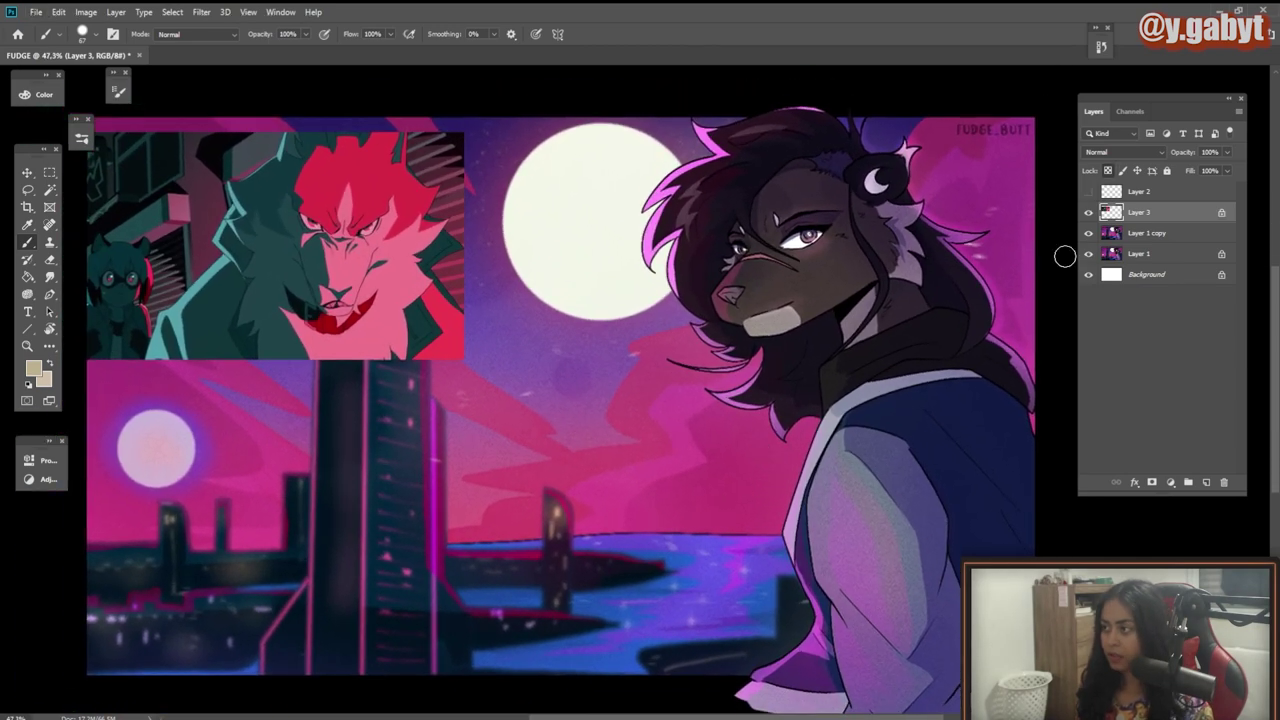
pyautogui.click(1089, 212)
pyautogui.click(1089, 213)
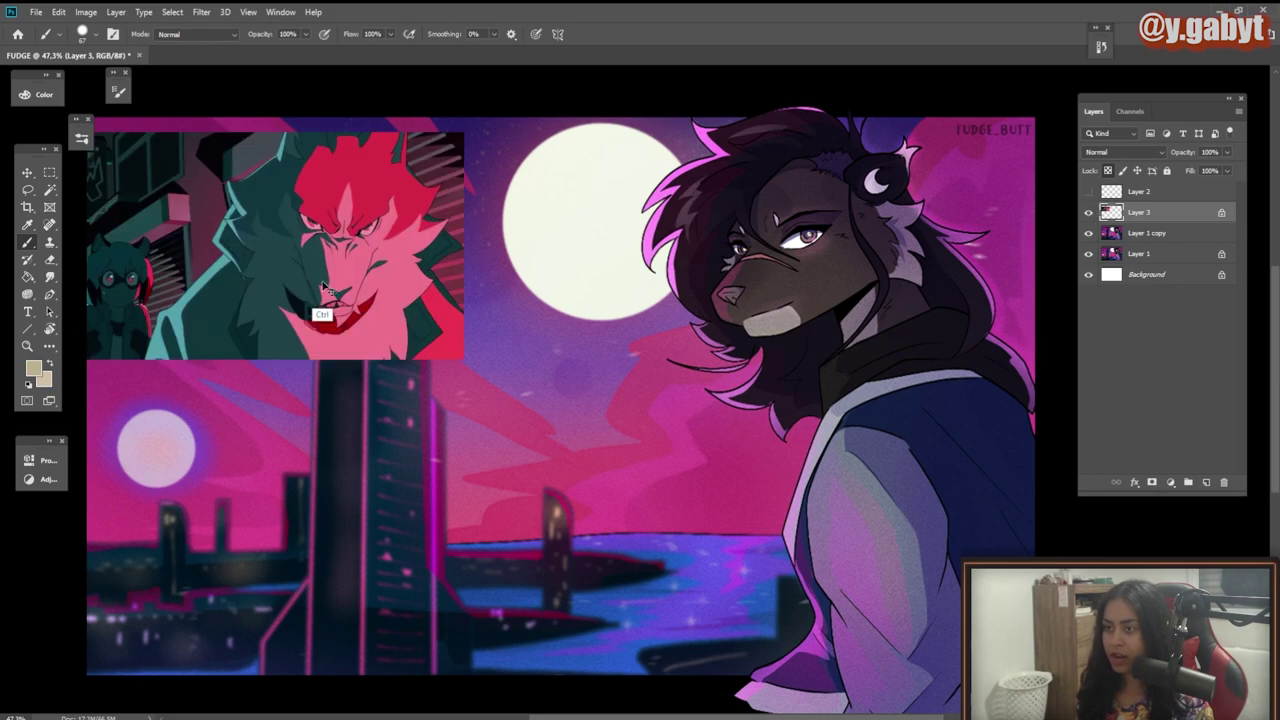
pyautogui.moveTo(323, 276); pyautogui.dragTo(325, 244)
# Step: Switch to the browser and search Google Images for "city lights neon disng"
pyautogui.hotkey('alt', 'Tab')
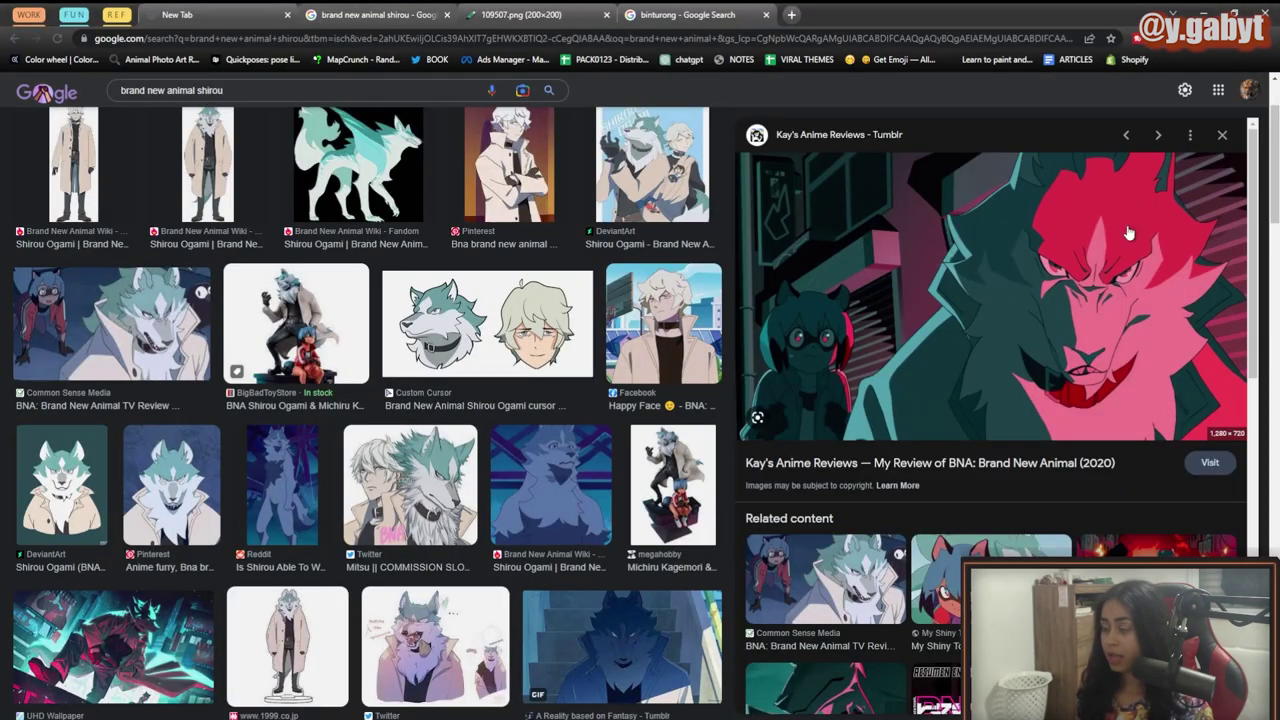
pyautogui.click(438, 86)
pyautogui.hotkey('ctrl', 'a')
pyautogui.write('cit')
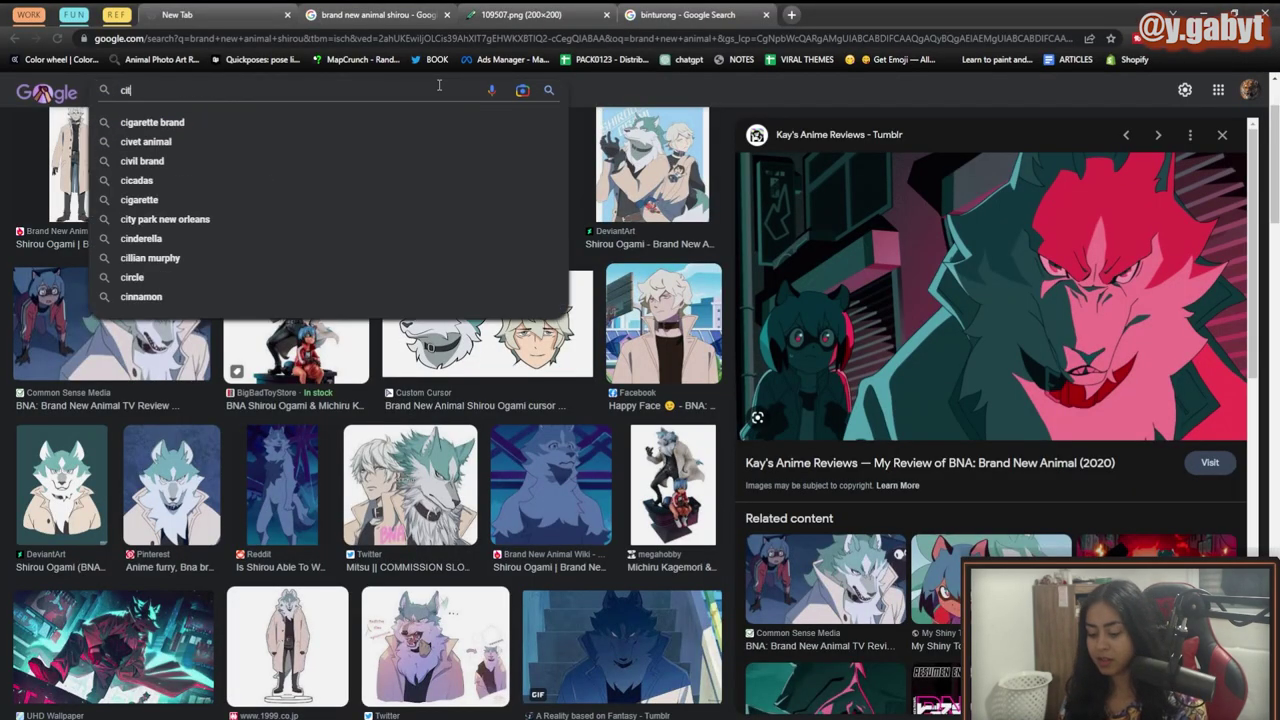
pyautogui.write('y lights neon')
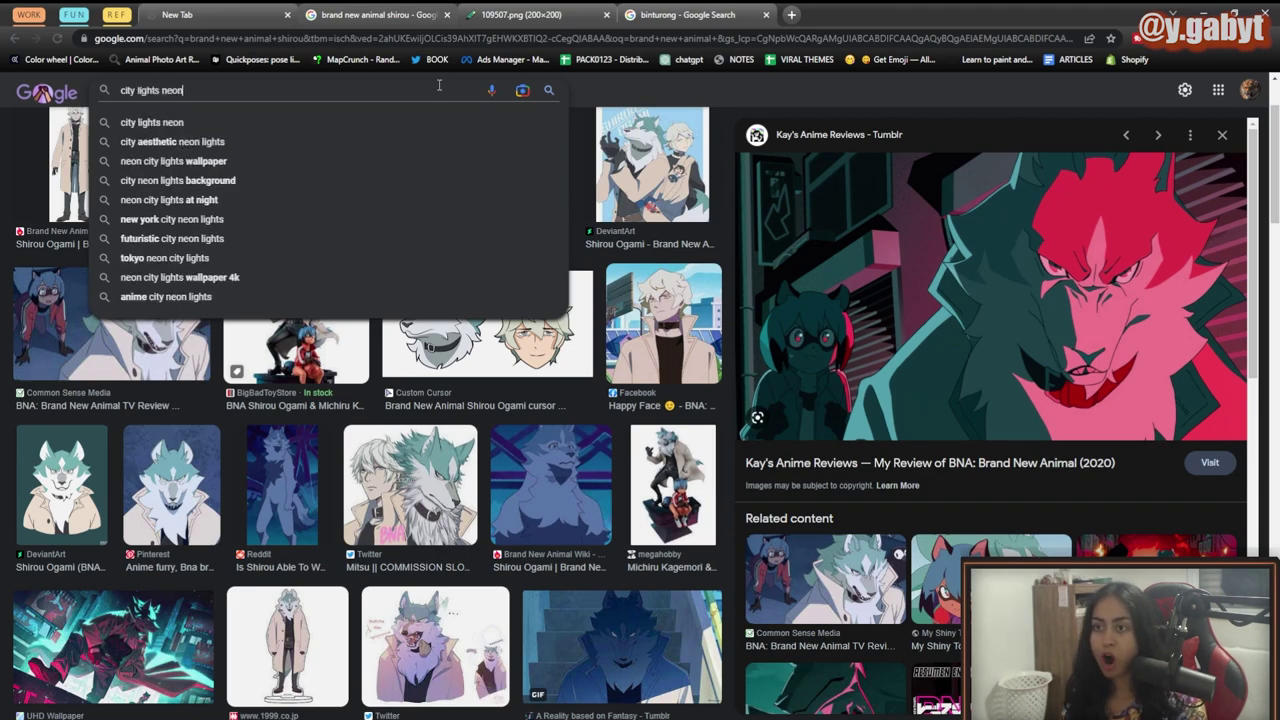
pyautogui.write(' disng')
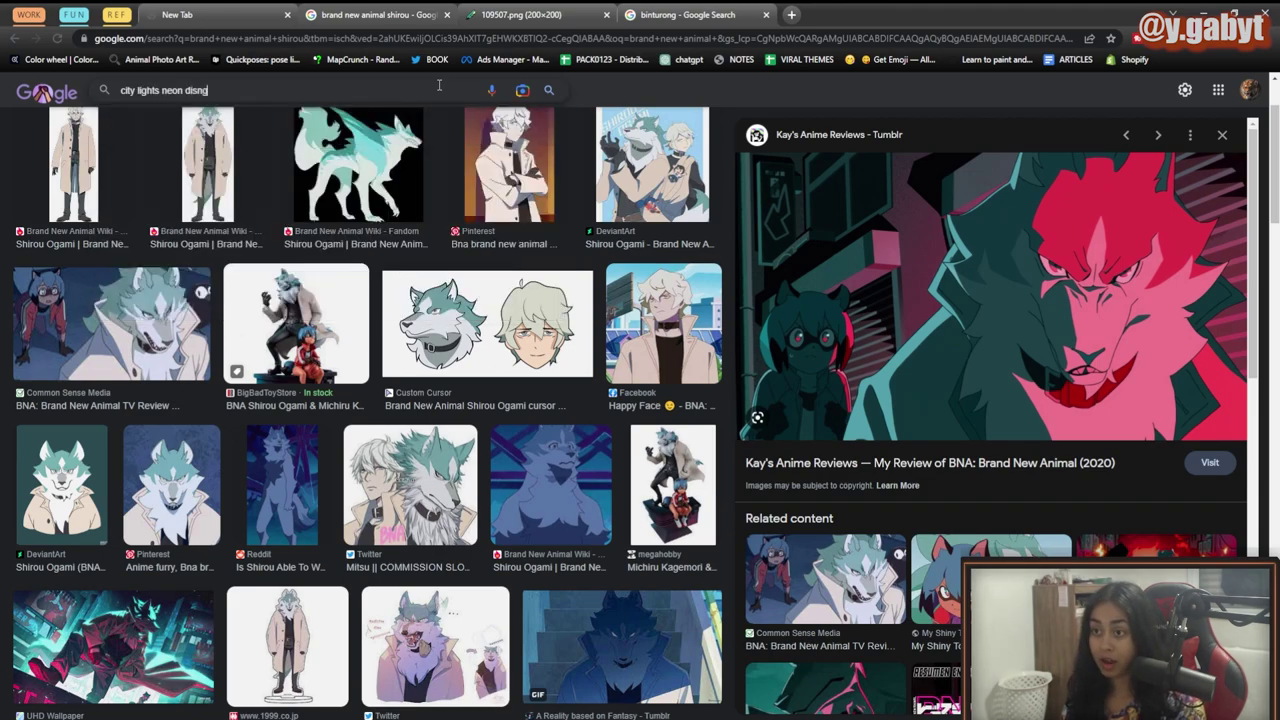
pyautogui.press('Return')
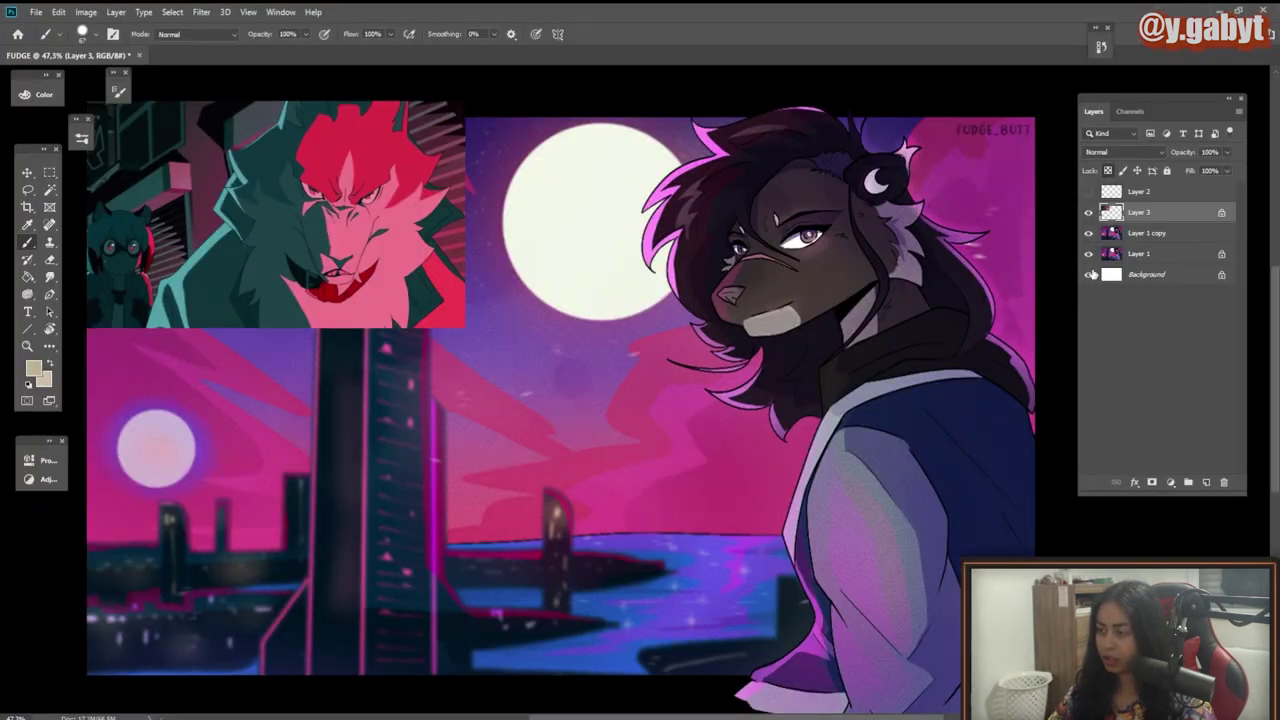
# Step: Search Google for "anime purple night" images in the browser's new tab
pyautogui.moveTo(962, 352); pyautogui.dragTo(978, 310)
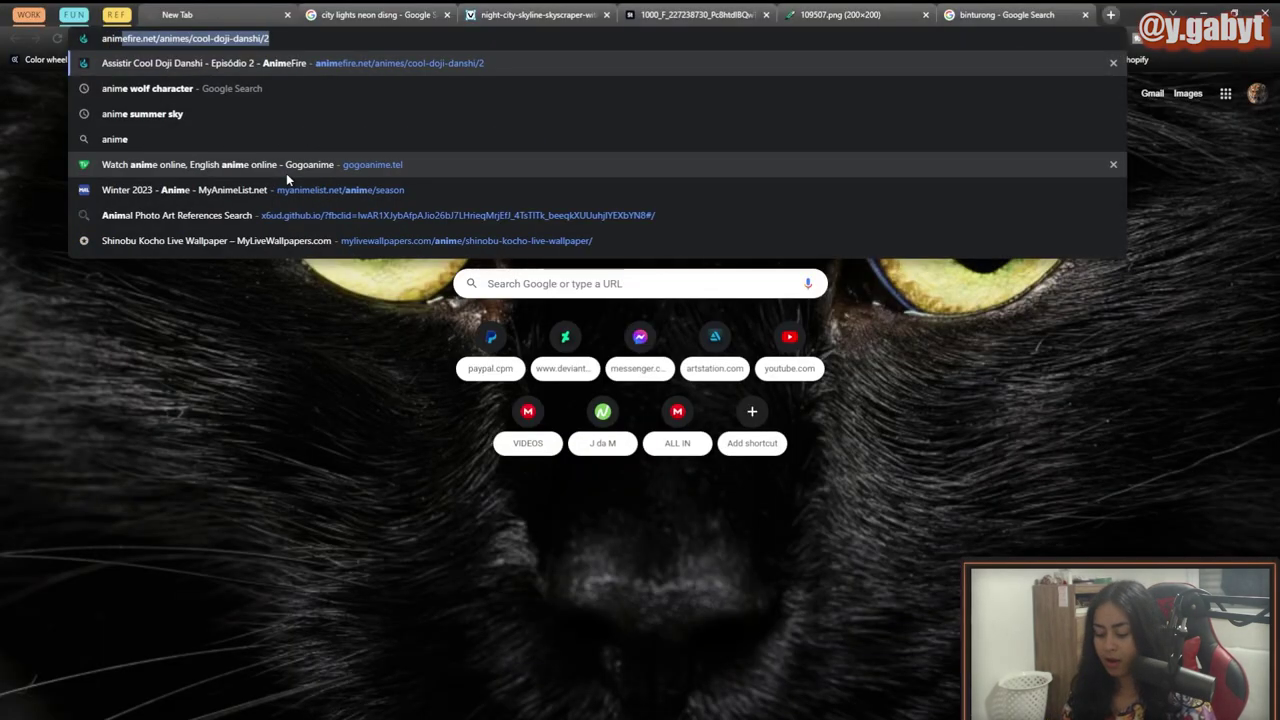
pyautogui.write('nime purple ')
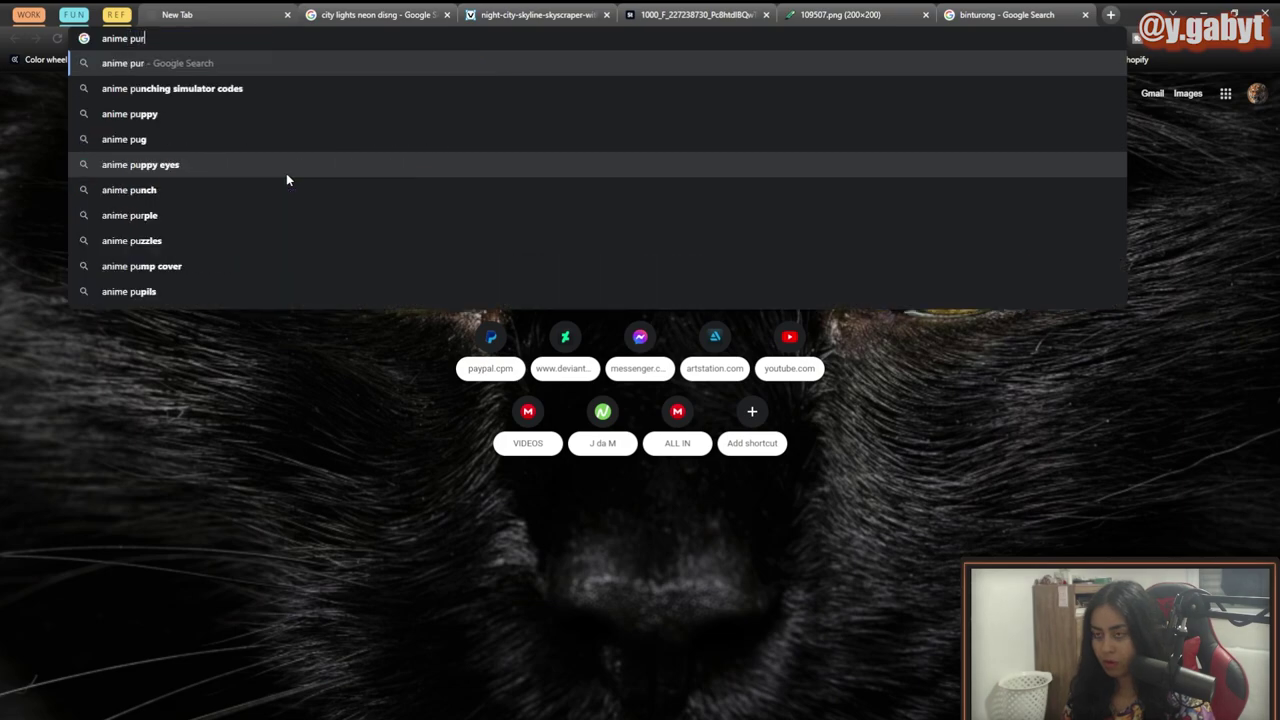
pyautogui.write('night')
pyautogui.press('Return')
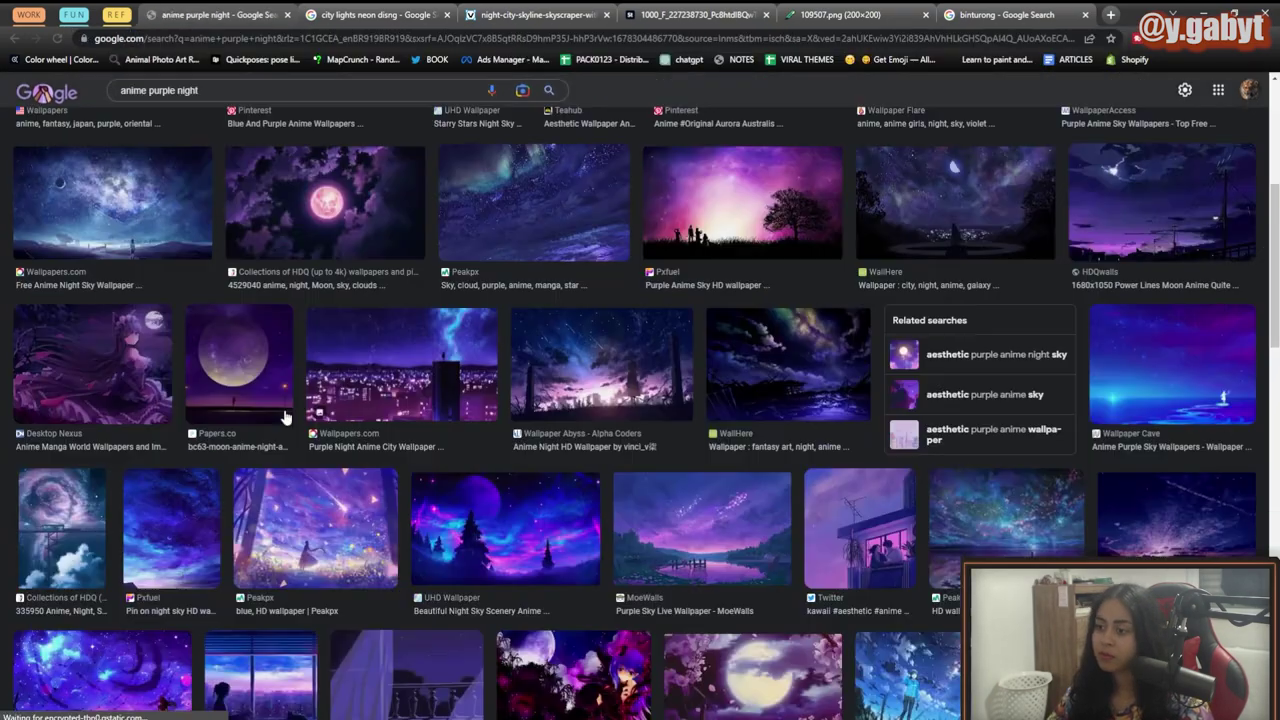
# Step: Examine the purple night sky results, preview the Wallpaper Cave picture with the pink comet, and browse its related images
pyautogui.scroll(-5, 985, 336)
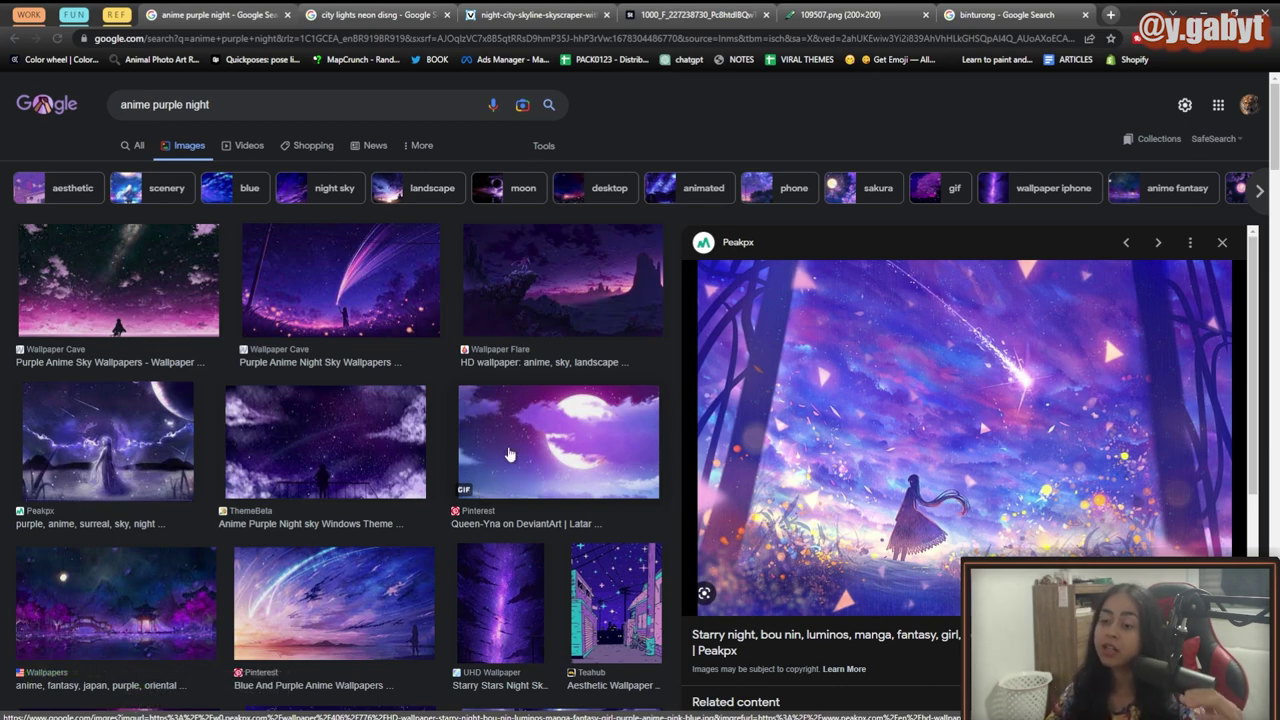
pyautogui.click(364, 285)
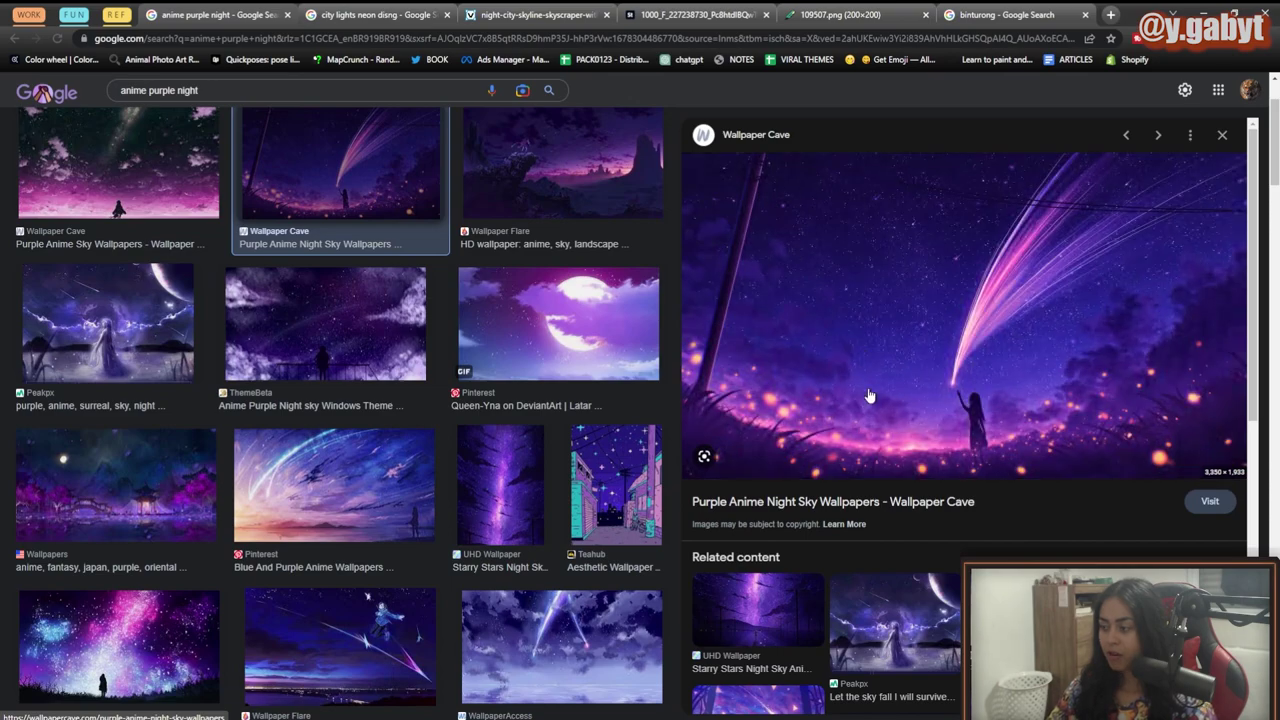
pyautogui.scroll(-5, 870, 396)
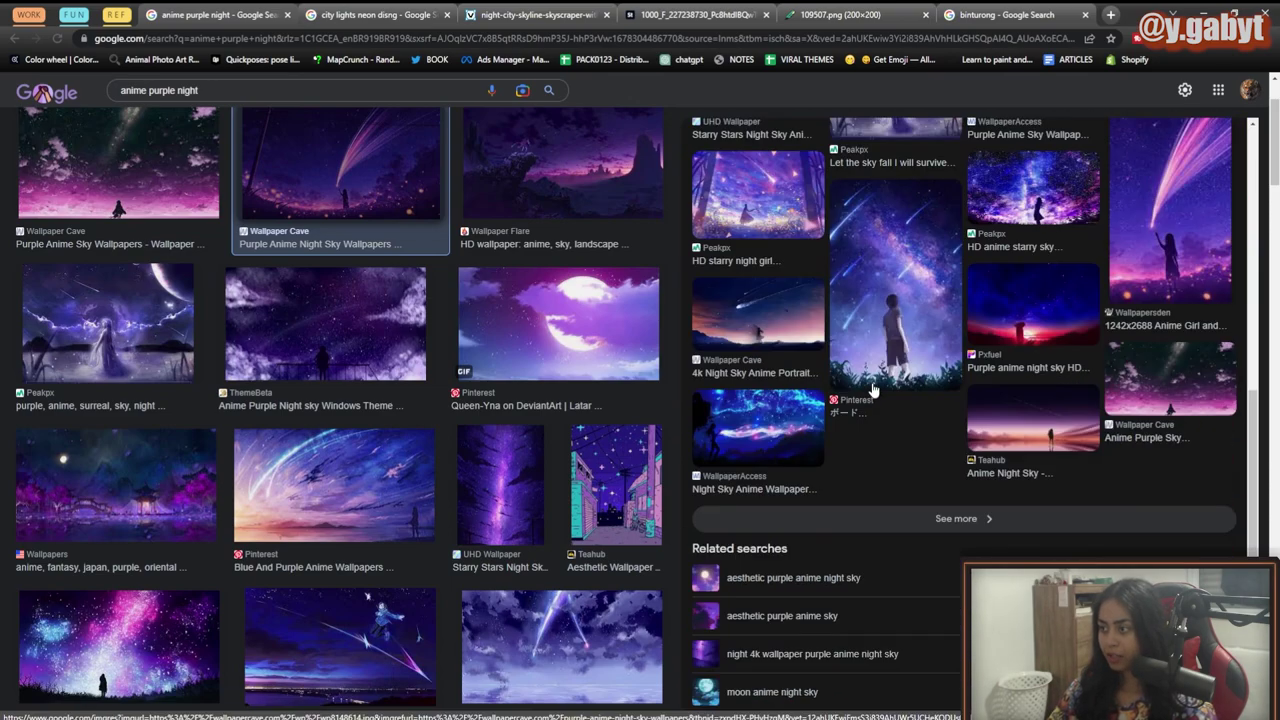
pyautogui.scroll(-10, 880, 383)
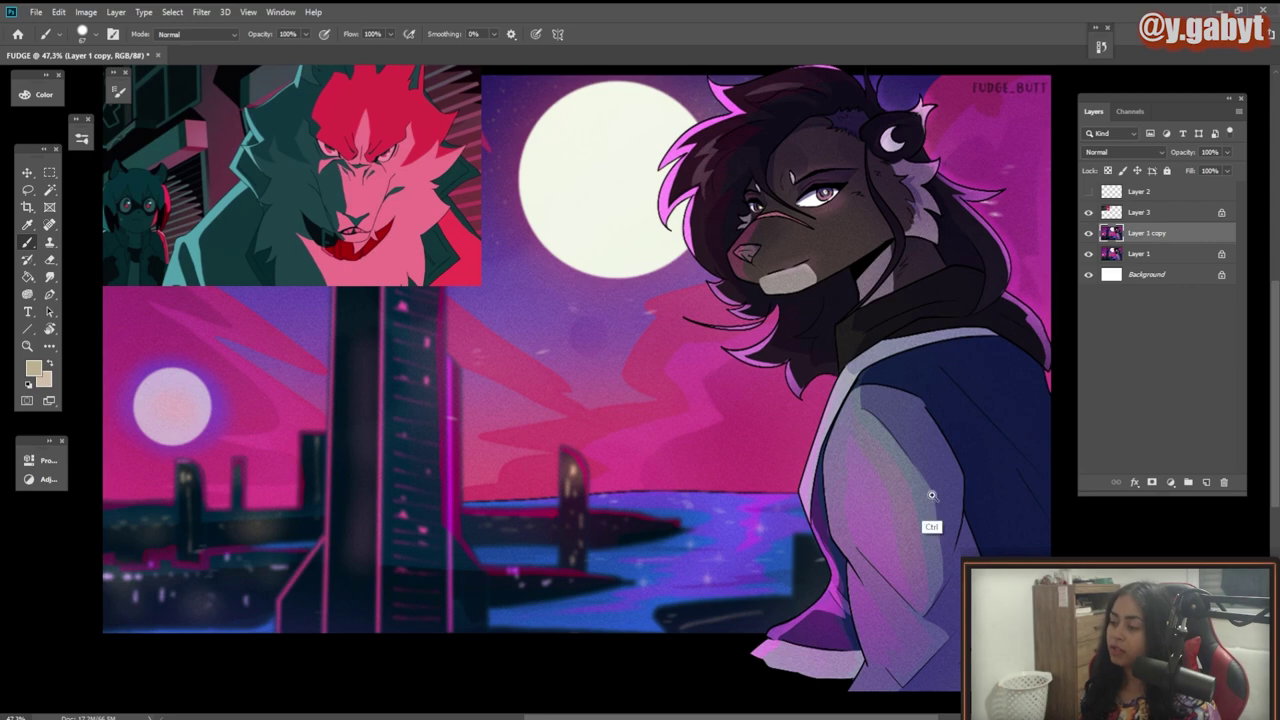
# Step: In Photoshop, lasso the character's jacket hem, lower sleeve and lower front edge on Layer 1 copy
pyautogui.moveTo(932, 496)
pyautogui.keyDown('ctrl'); pyautogui.mouseDown()
pyautogui.moveTo(972, 530)
pyautogui.moveTo(888, 323)
pyautogui.mouseUp(); pyautogui.keyUp('ctrl')
pyautogui.keyDown('ctrl'); pyautogui.moveTo(860, 398); pyautogui.dragTo(905, 405); pyautogui.keyUp('ctrl')
pyautogui.press('l')
pyautogui.moveTo(676, 648); pyautogui.dragTo(686, 645)
pyautogui.moveTo(684, 640)
pyautogui.mouseDown()
pyautogui.moveTo(426, 554)
pyautogui.moveTo(528, 472)
pyautogui.mouseUp()
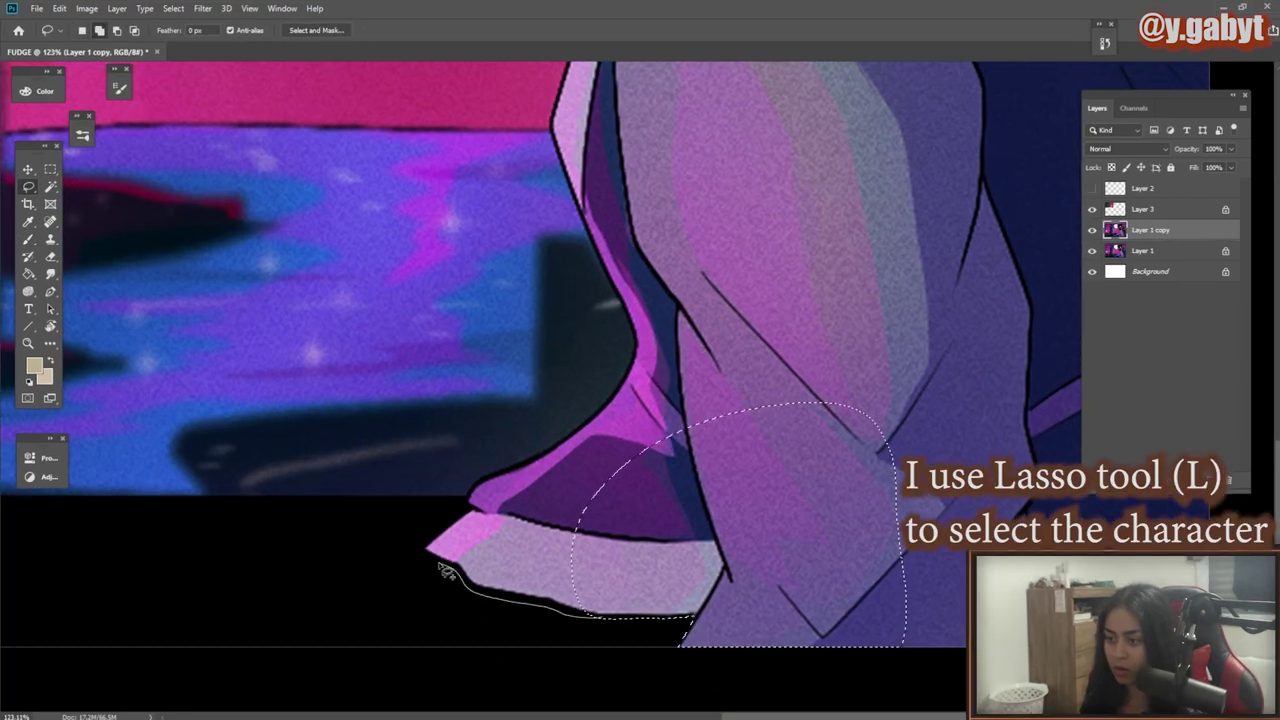
pyautogui.moveTo(540, 466)
pyautogui.mouseDown()
pyautogui.moveTo(504, 614)
pyautogui.moveTo(582, 500)
pyautogui.mouseUp()
pyautogui.moveTo(543, 457)
pyautogui.mouseDown()
pyautogui.moveTo(549, 574)
pyautogui.moveTo(662, 479)
pyautogui.moveTo(690, 606)
pyautogui.mouseUp()
# Step: Subtract the sliver of background water from the selection along the jacket's lower front edge
pyautogui.keyDown('ctrl'); pyautogui.moveTo(728, 449); pyautogui.dragTo(680, 414); pyautogui.keyUp('ctrl')
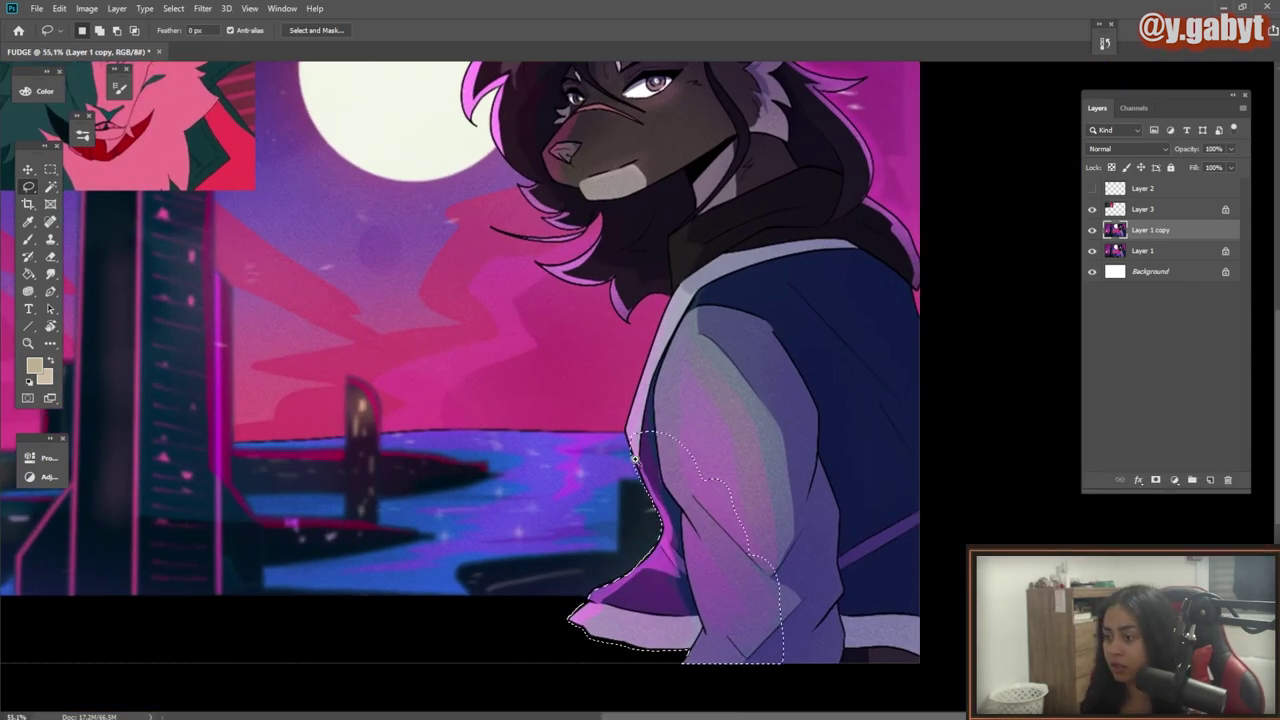
pyautogui.scroll(4, 490, 537)
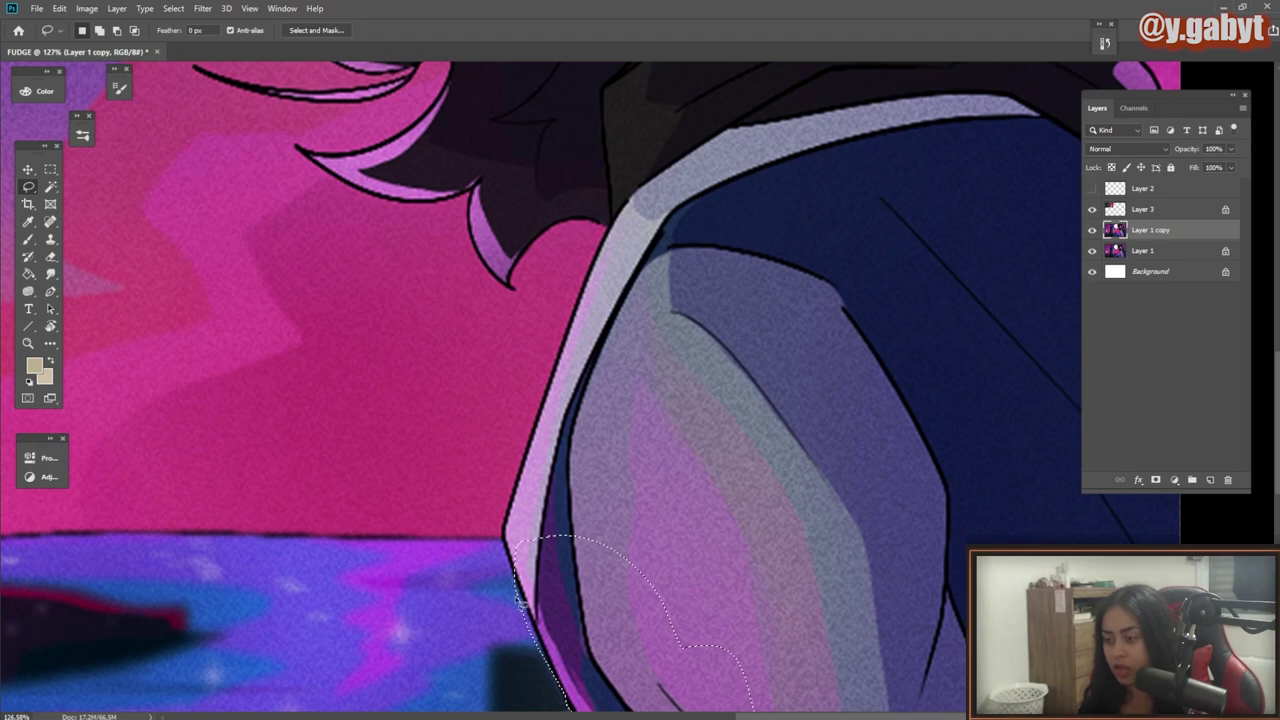
pyautogui.press('alt')
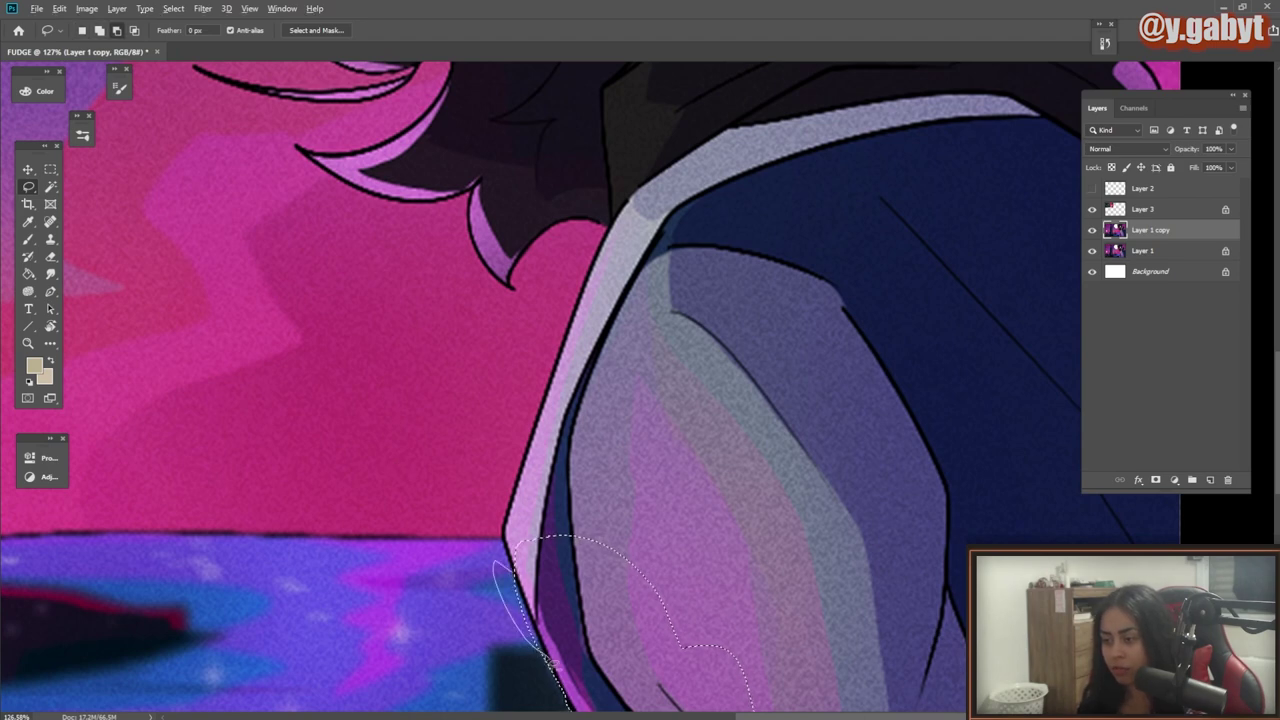
pyautogui.moveTo(547, 657)
pyautogui.keyDown('alt'); pyautogui.mouseDown()
pyautogui.moveTo(501, 483)
pyautogui.moveTo(543, 568)
pyautogui.moveTo(503, 524)
pyautogui.moveTo(499, 487)
pyautogui.moveTo(541, 568)
pyautogui.moveTo(483, 427)
pyautogui.moveTo(519, 542)
pyautogui.mouseUp(); pyautogui.keyUp('alt')
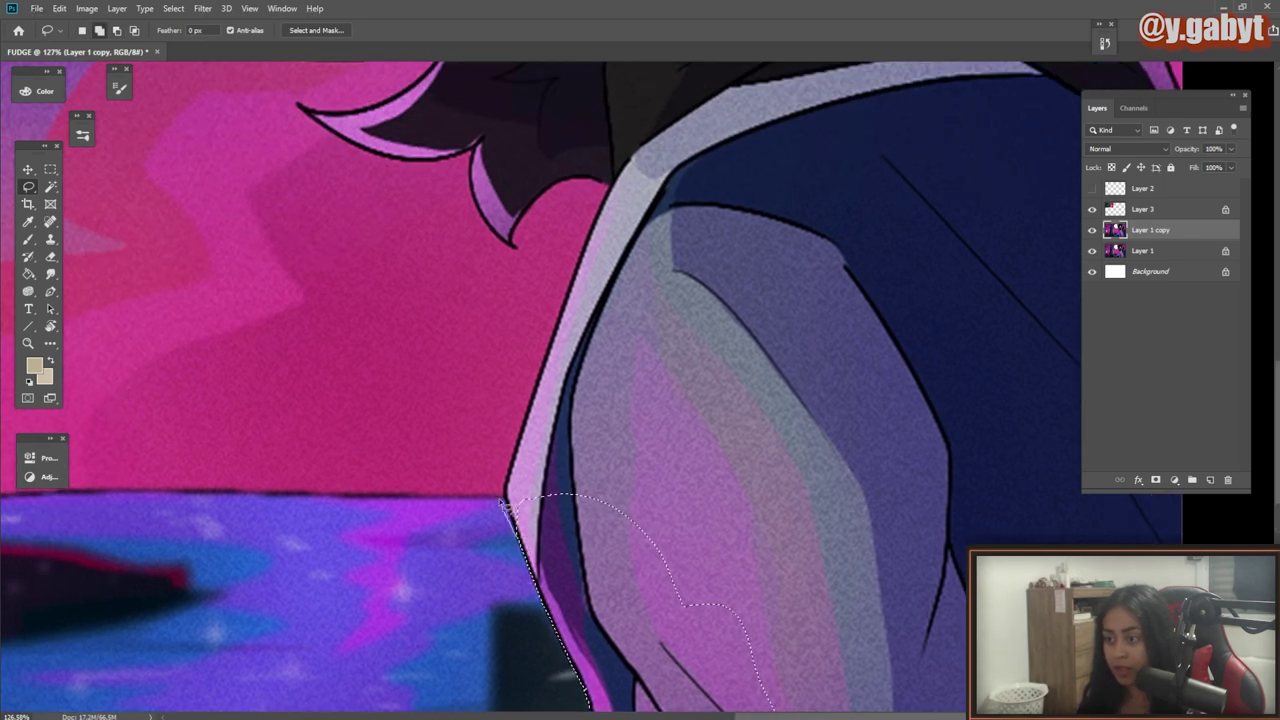
# Step: Extend the lasso selection up along the jacket's pale front trim toward the collar
pyautogui.moveTo(505, 480)
pyautogui.mouseDown()
pyautogui.moveTo(558, 365)
pyautogui.moveTo(560, 630)
pyautogui.moveTo(520, 398)
pyautogui.moveTo(507, 478)
pyautogui.mouseUp()
pyautogui.moveTo(531, 415)
pyautogui.mouseDown()
pyautogui.moveTo(512, 534)
pyautogui.moveTo(572, 482)
pyautogui.mouseUp()
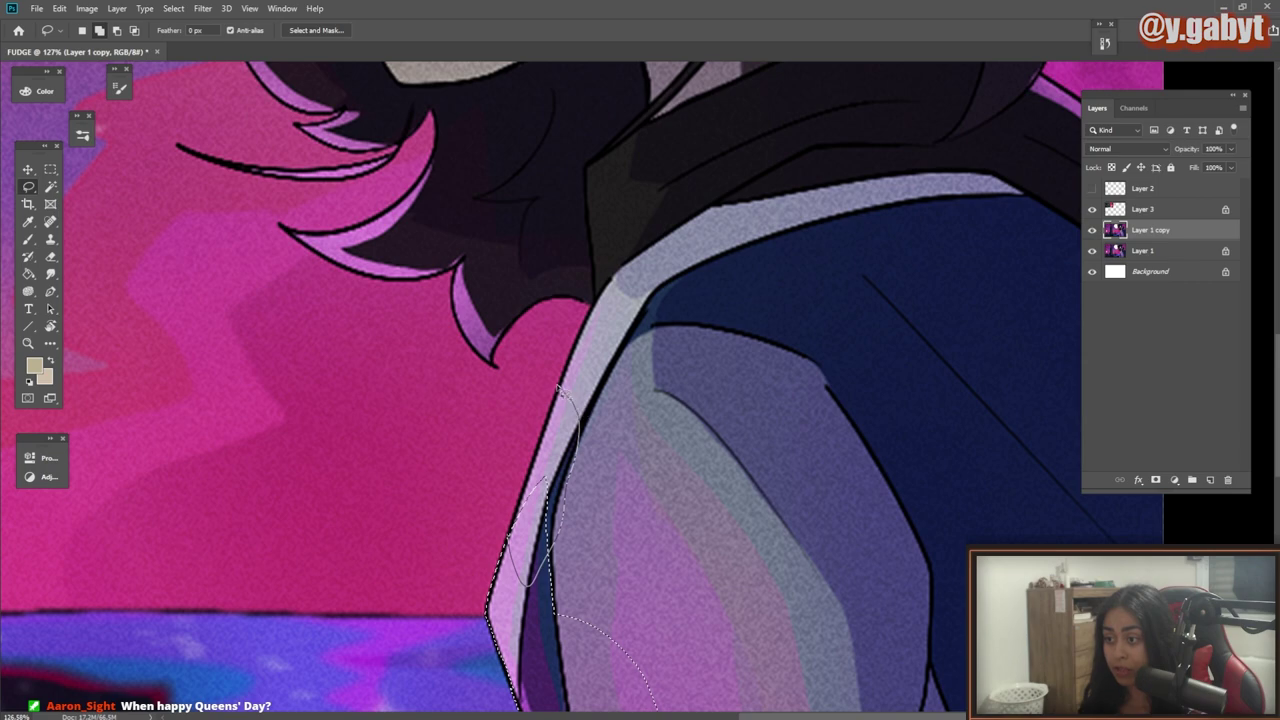
pyautogui.moveTo(558, 388); pyautogui.dragTo(553, 449)
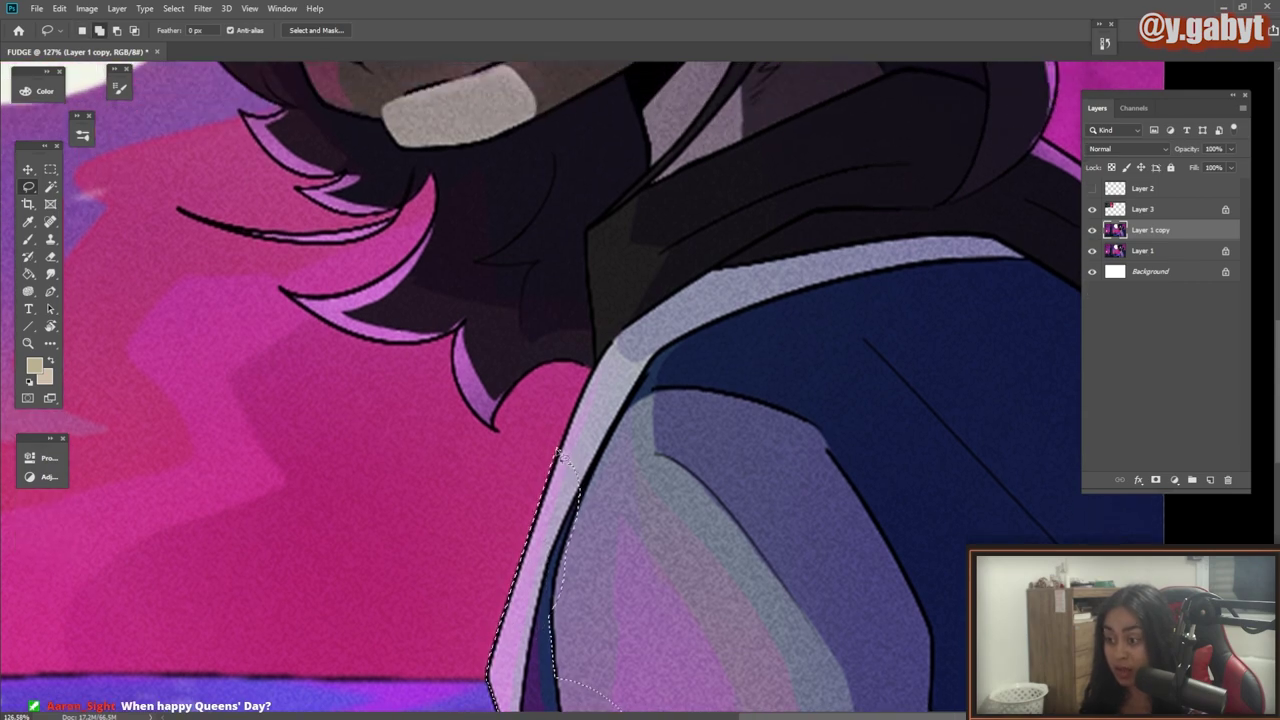
pyautogui.moveTo(557, 452); pyautogui.dragTo(786, 660)
# Step: Extend the lasso selection along the pointed tufts at the lower edge of the character's beard
pyautogui.scroll(6, 497, 400)
pyautogui.moveTo(600, 440); pyautogui.dragTo(763, 514)
pyautogui.moveTo(900, 475); pyautogui.dragTo(1042, 425)
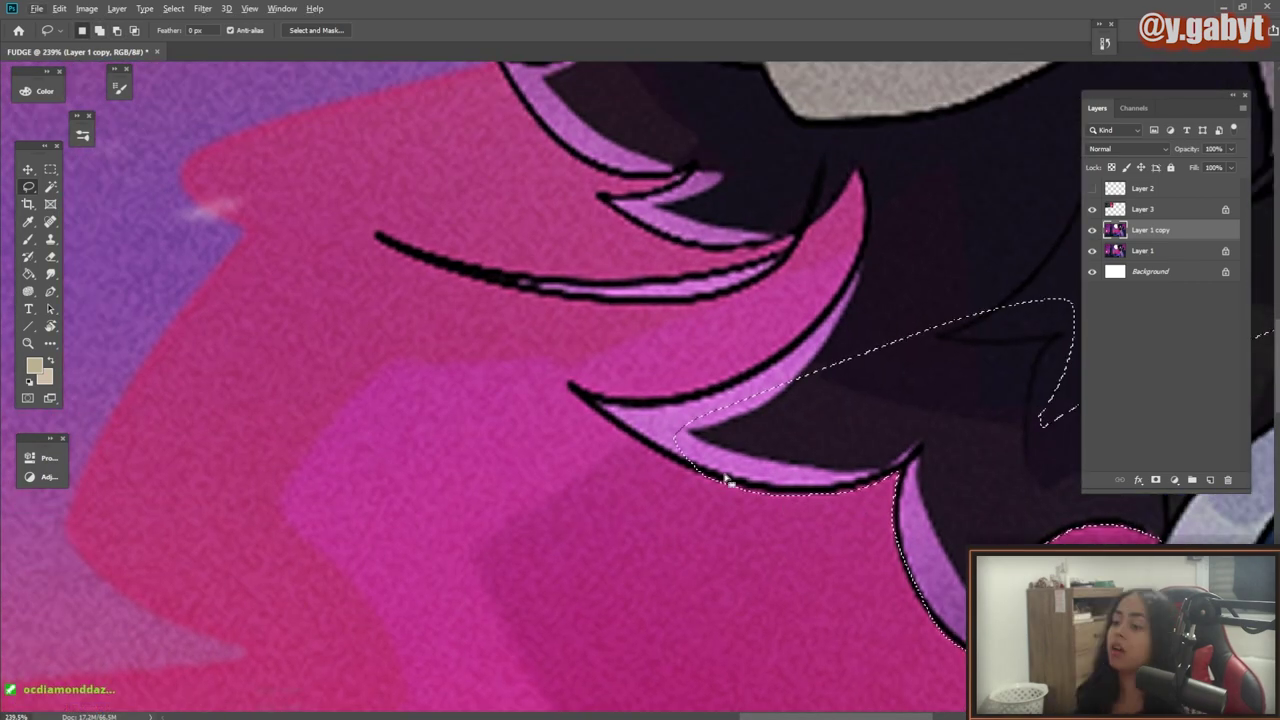
pyautogui.moveTo(600, 455); pyautogui.dragTo(544, 504)
pyautogui.moveTo(655, 512)
pyautogui.mouseDown()
pyautogui.moveTo(516, 434)
pyautogui.moveTo(829, 383)
pyautogui.mouseUp()
# Step: Continue the lasso selection around the outline of the character's face, hair and ears
pyautogui.moveTo(829, 383); pyautogui.dragTo(749, 472)
pyautogui.moveTo(738, 396); pyautogui.dragTo(734, 551)
pyautogui.moveTo(684, 362); pyautogui.dragTo(749, 290)
pyautogui.moveTo(749, 290); pyautogui.dragTo(1000, 281)
pyautogui.moveTo(688, 389)
pyautogui.mouseDown()
pyautogui.moveTo(545, 385)
pyautogui.moveTo(590, 374)
pyautogui.mouseUp()
pyautogui.moveTo(598, 295); pyautogui.dragTo(531, 439)
pyautogui.moveTo(722, 478)
pyautogui.mouseDown()
pyautogui.moveTo(531, 439)
pyautogui.moveTo(700, 345)
pyautogui.mouseUp()
pyautogui.moveTo(451, 446); pyautogui.dragTo(594, 486)
pyautogui.moveTo(575, 412); pyautogui.dragTo(509, 437)
pyautogui.moveTo(675, 472); pyautogui.dragTo(770, 338)
pyautogui.moveTo(577, 343); pyautogui.dragTo(570, 168)
pyautogui.moveTo(422, 131)
pyautogui.mouseDown()
pyautogui.moveTo(366, 320)
pyautogui.moveTo(446, 474)
pyautogui.mouseUp()
pyautogui.moveTo(402, 412); pyautogui.dragTo(690, 225)
pyautogui.moveTo(420, 250)
pyautogui.mouseDown()
pyautogui.moveTo(631, 150)
pyautogui.moveTo(638, 80)
pyautogui.mouseUp()
pyautogui.moveTo(560, 180); pyautogui.dragTo(586, 351)
pyautogui.moveTo(495, 318)
pyautogui.mouseDown()
pyautogui.moveTo(742, 56)
pyautogui.moveTo(766, 314)
pyautogui.moveTo(720, 200)
pyautogui.moveTo(791, 177)
pyautogui.moveTo(549, 227)
pyautogui.moveTo(614, 257)
pyautogui.moveTo(514, 234)
pyautogui.moveTo(543, 177)
pyautogui.moveTo(431, 258)
pyautogui.moveTo(363, 251)
pyautogui.moveTo(471, 343)
pyautogui.moveTo(505, 485)
pyautogui.moveTo(363, 443)
pyautogui.moveTo(449, 400)
pyautogui.moveTo(514, 345)
pyautogui.moveTo(528, 350)
pyautogui.moveTo(535, 300)
pyautogui.mouseUp()
# Step: Complete the selection over the rest of the character and copy it to a new layer
pyautogui.scroll(-10, 757, 400)
pyautogui.moveTo(520, 220); pyautogui.dragTo(520, 515)
pyautogui.moveTo(680, 400)
pyautogui.mouseDown()
pyautogui.moveTo(460, 410)
pyautogui.moveTo(477, 337)
pyautogui.moveTo(477, 381)
pyautogui.mouseUp()
pyautogui.hotkey('ctrl', 'j')
pyautogui.scroll(-3, 1000, 193)
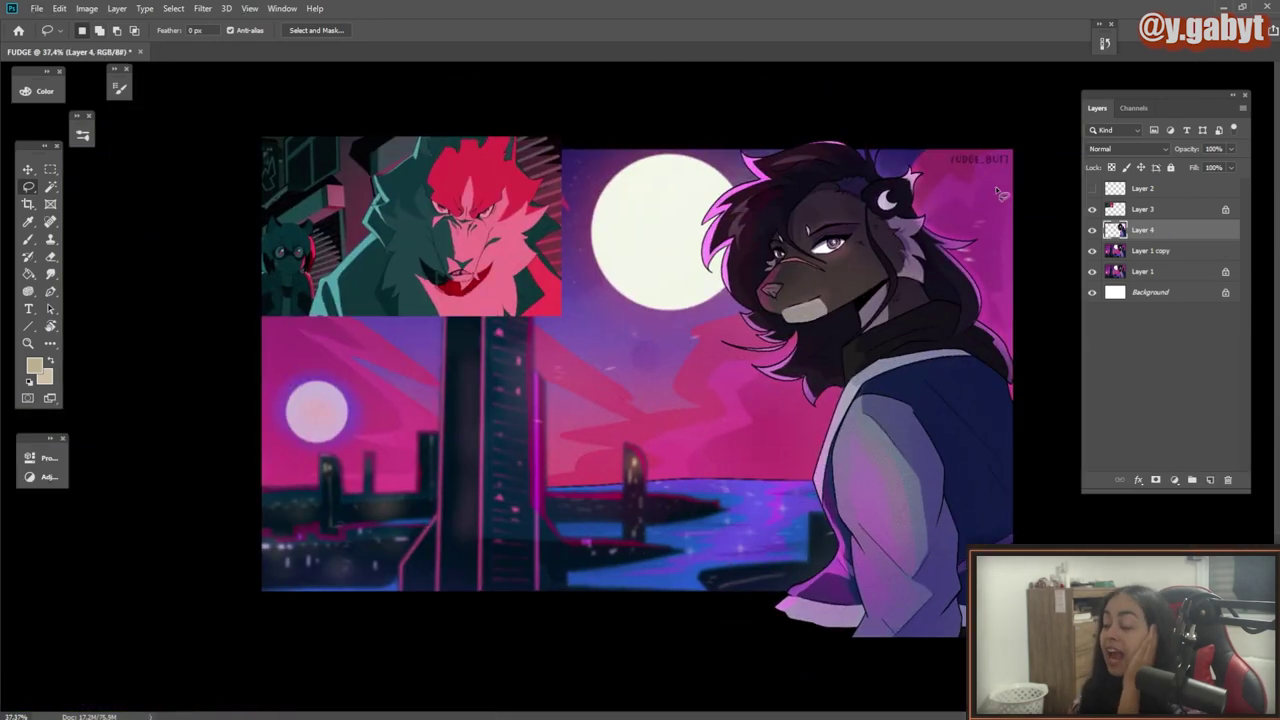
pyautogui.press('b')
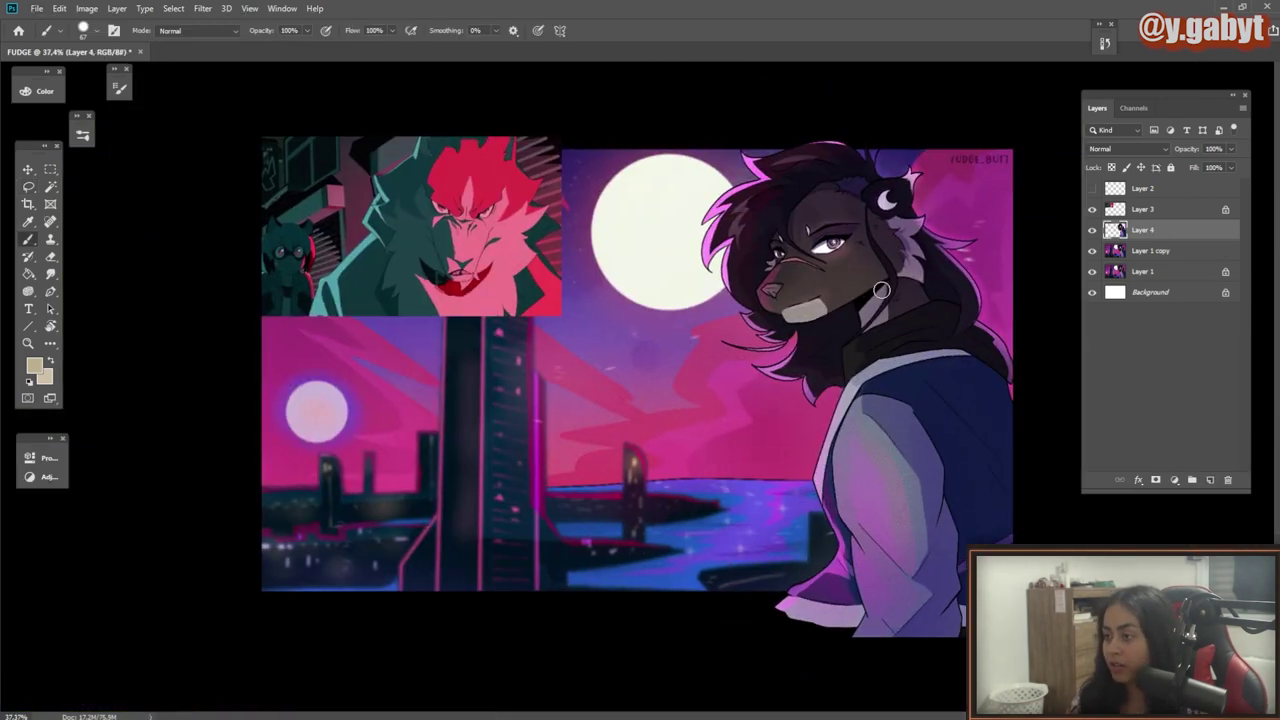
pyautogui.moveTo(904, 261)
pyautogui.mouseDown()
pyautogui.moveTo(876, 258)
pyautogui.moveTo(773, 378)
pyautogui.moveTo(946, 151)
pyautogui.mouseUp()
pyautogui.hotkey('ctrl', 'z')
pyautogui.scroll(3, 864, 454)
pyautogui.scroll(-3, 858, 457)
pyautogui.scroll(2, 835, 460)
# Step: Hide the reference image on Layer 3 and add a Curves adjustment clipped to the character on Layer 4
pyautogui.click(1092, 209)
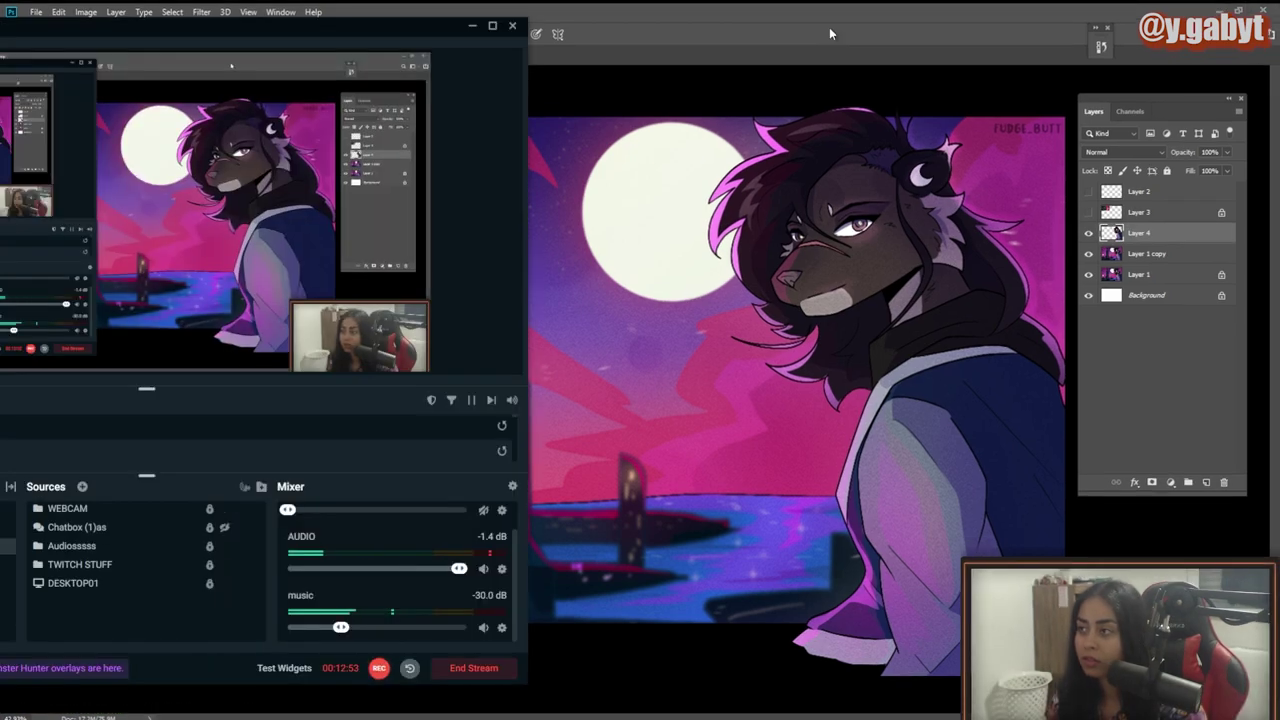
pyautogui.click(829, 28)
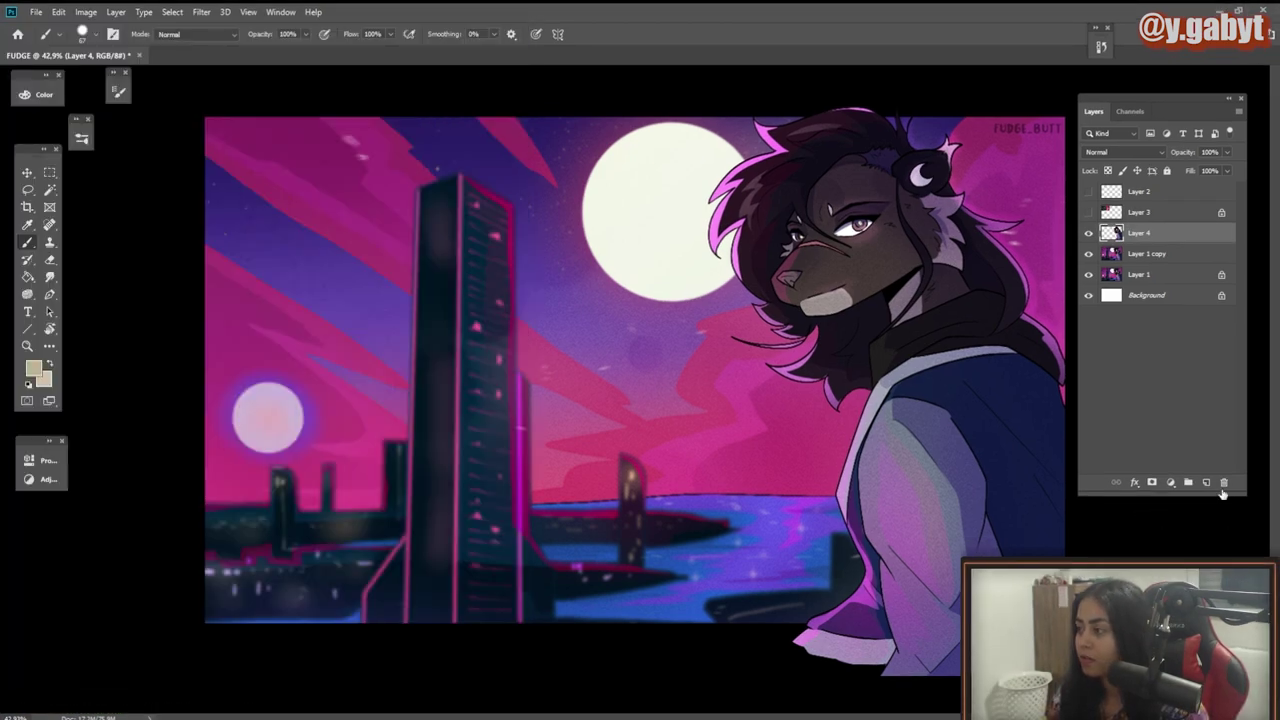
pyautogui.click(1171, 484)
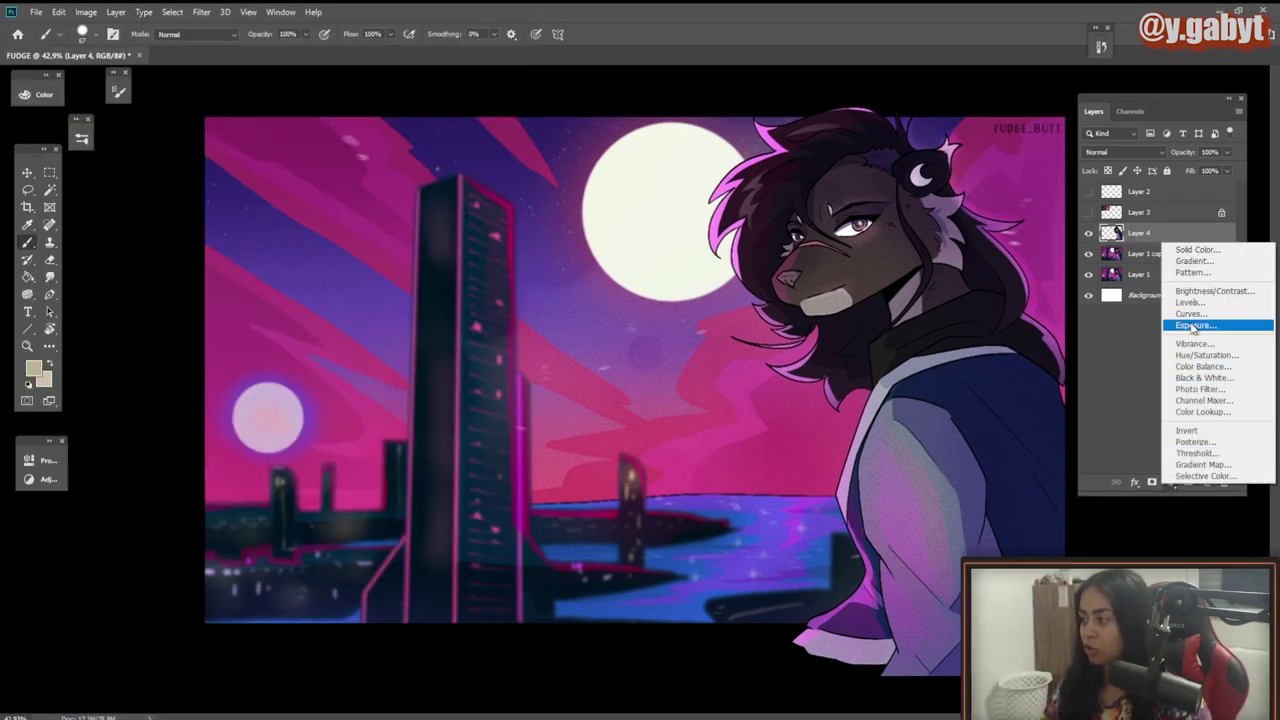
pyautogui.click(1191, 316)
pyautogui.moveTo(182, 409); pyautogui.dragTo(266, 106)
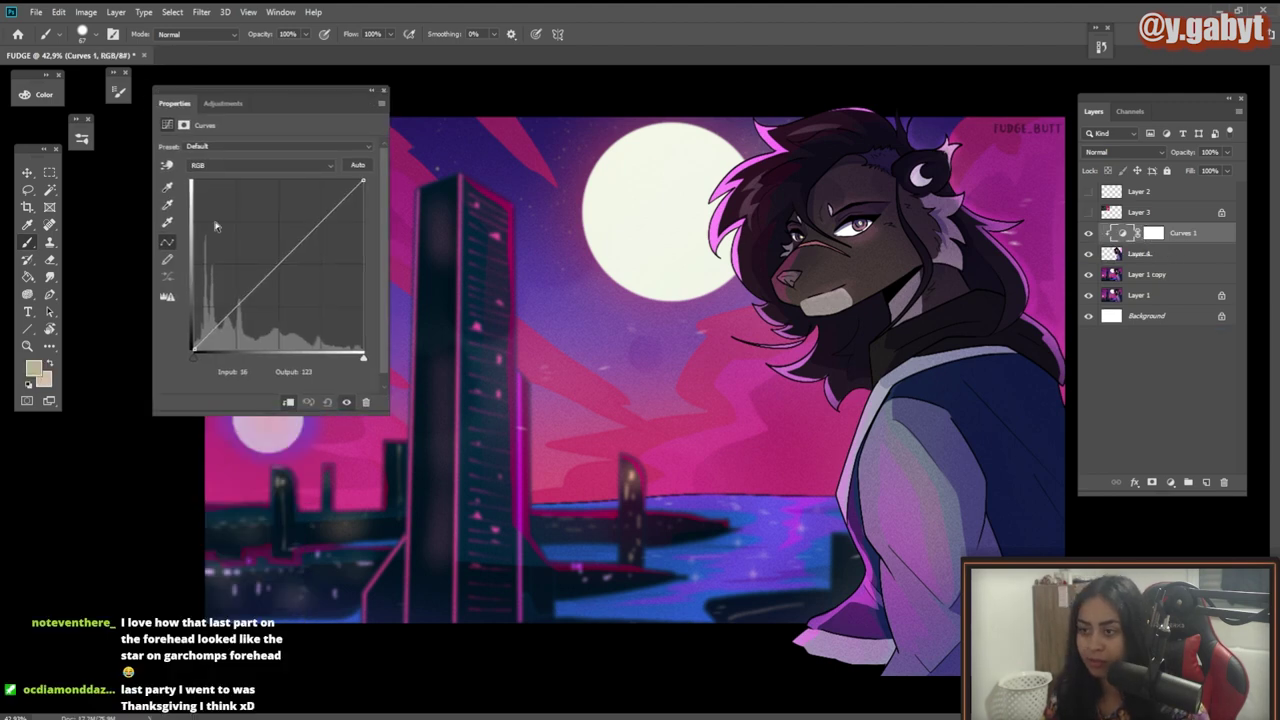
# Step: Bend the Red channel curve into a wave with lowered shadows and raised midtones, including a point at input 165, output 172
pyautogui.click(226, 167)
pyautogui.click(226, 183)
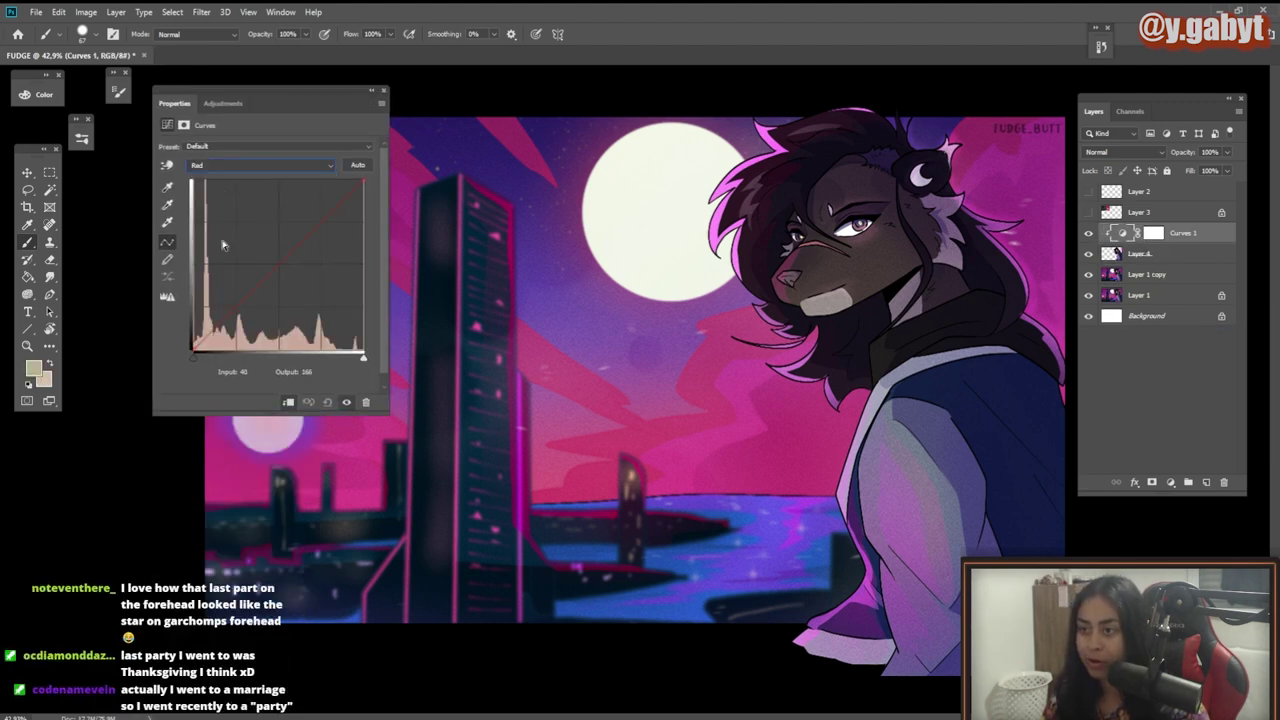
pyautogui.moveTo(276, 265)
pyautogui.mouseDown()
pyautogui.moveTo(277, 286)
pyautogui.moveTo(277, 266)
pyautogui.mouseUp()
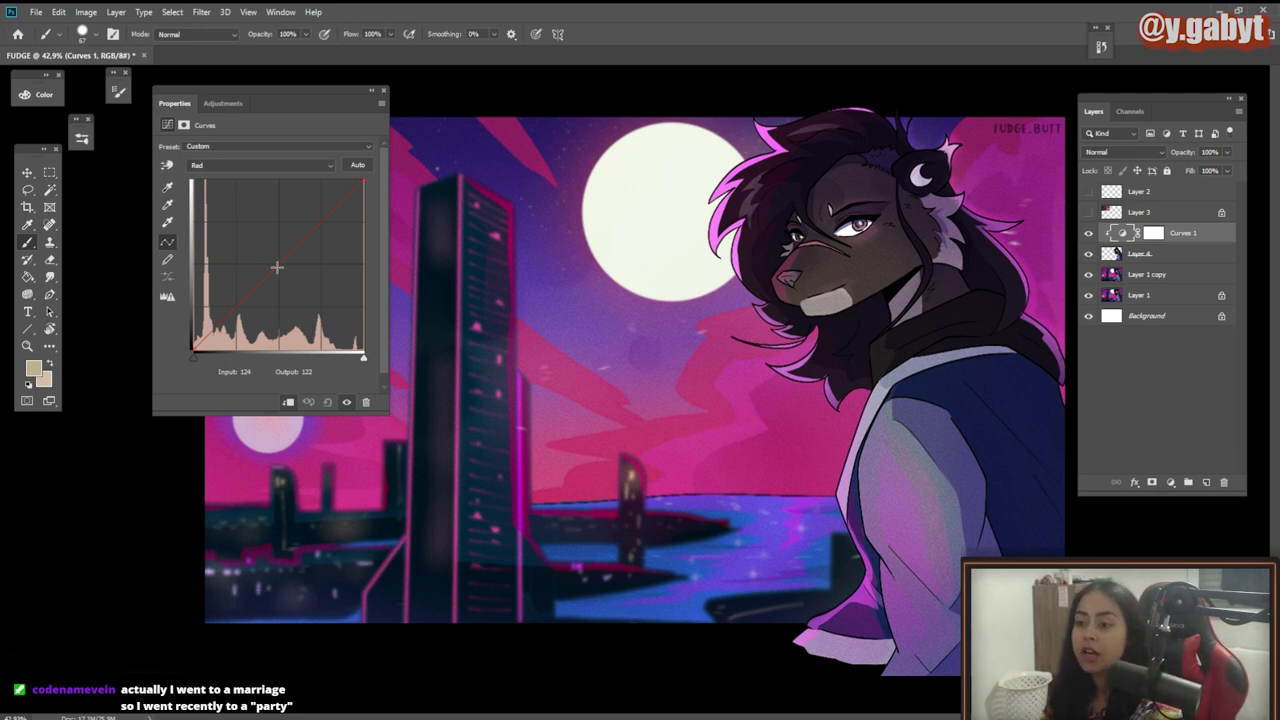
pyautogui.moveTo(277, 267); pyautogui.dragTo(331, 209)
pyautogui.moveTo(246, 294)
pyautogui.mouseDown()
pyautogui.moveTo(234, 349)
pyautogui.moveTo(239, 303)
pyautogui.mouseUp()
pyautogui.moveTo(272, 244); pyautogui.dragTo(330, 335)
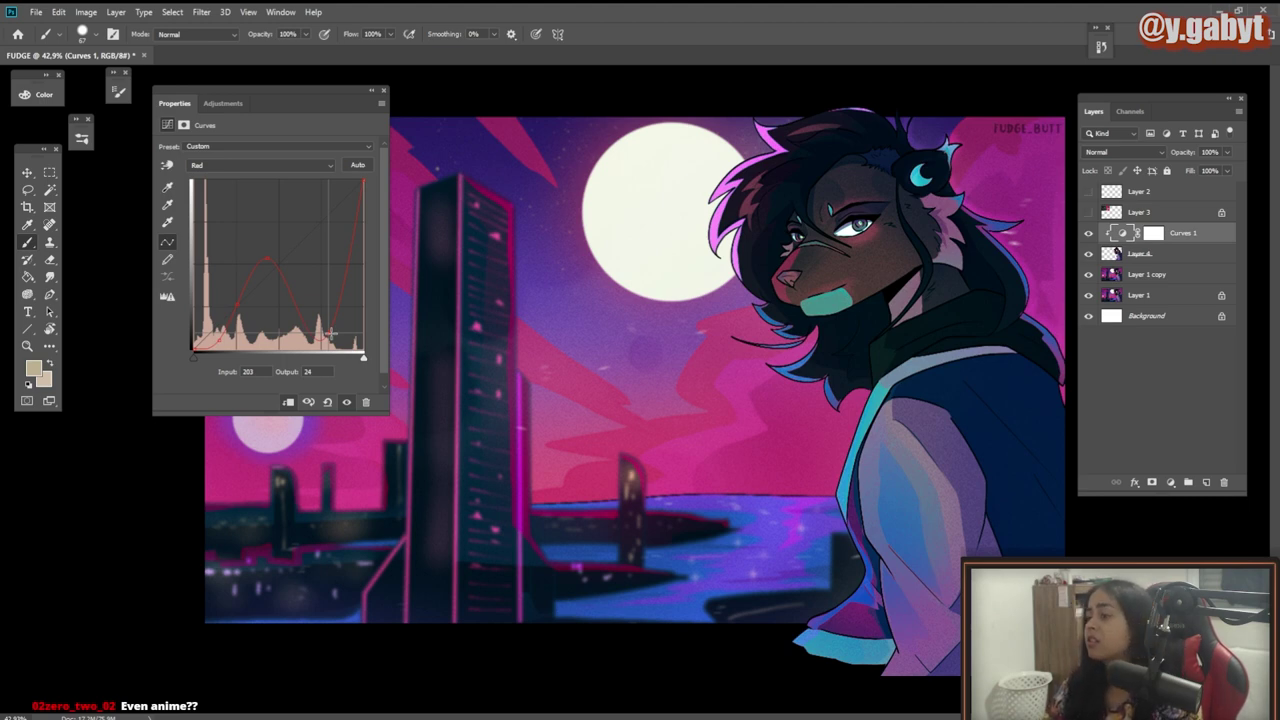
pyautogui.moveTo(330, 335); pyautogui.dragTo(303, 234)
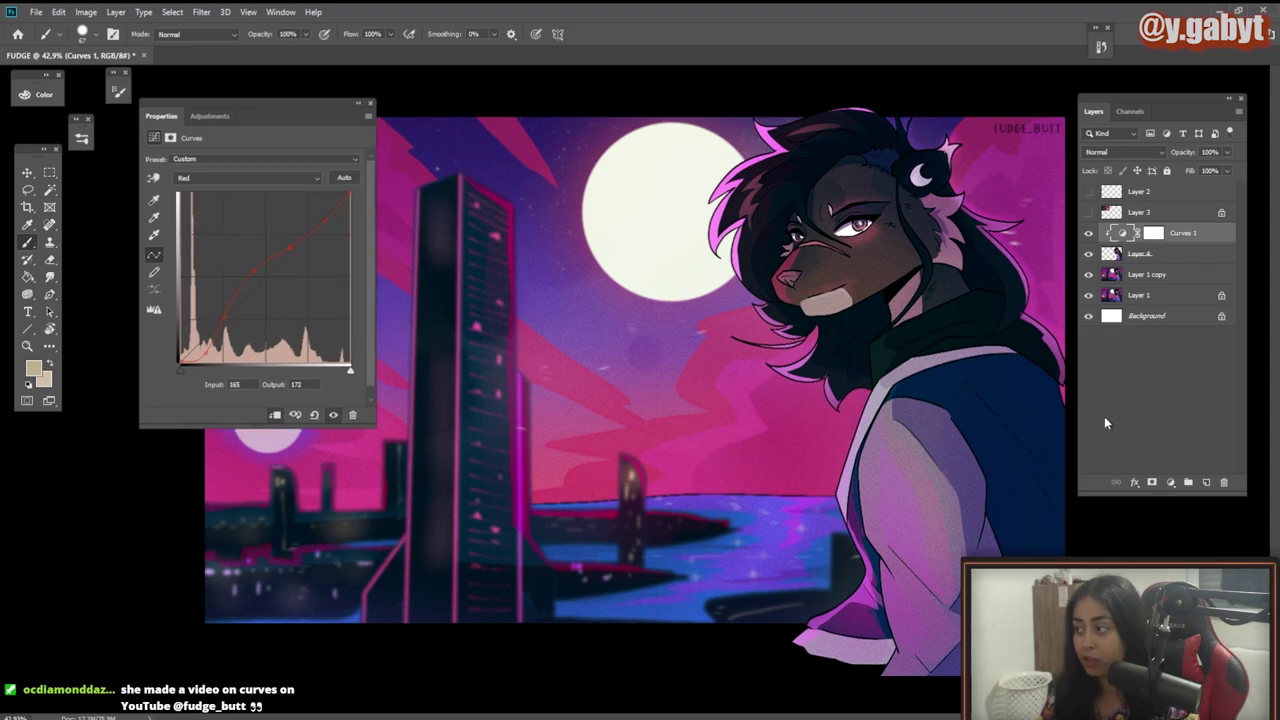
# Step: Hide the Curves 1 adjustment and add another Curves adjustment layer above it
pyautogui.click(1088, 233)
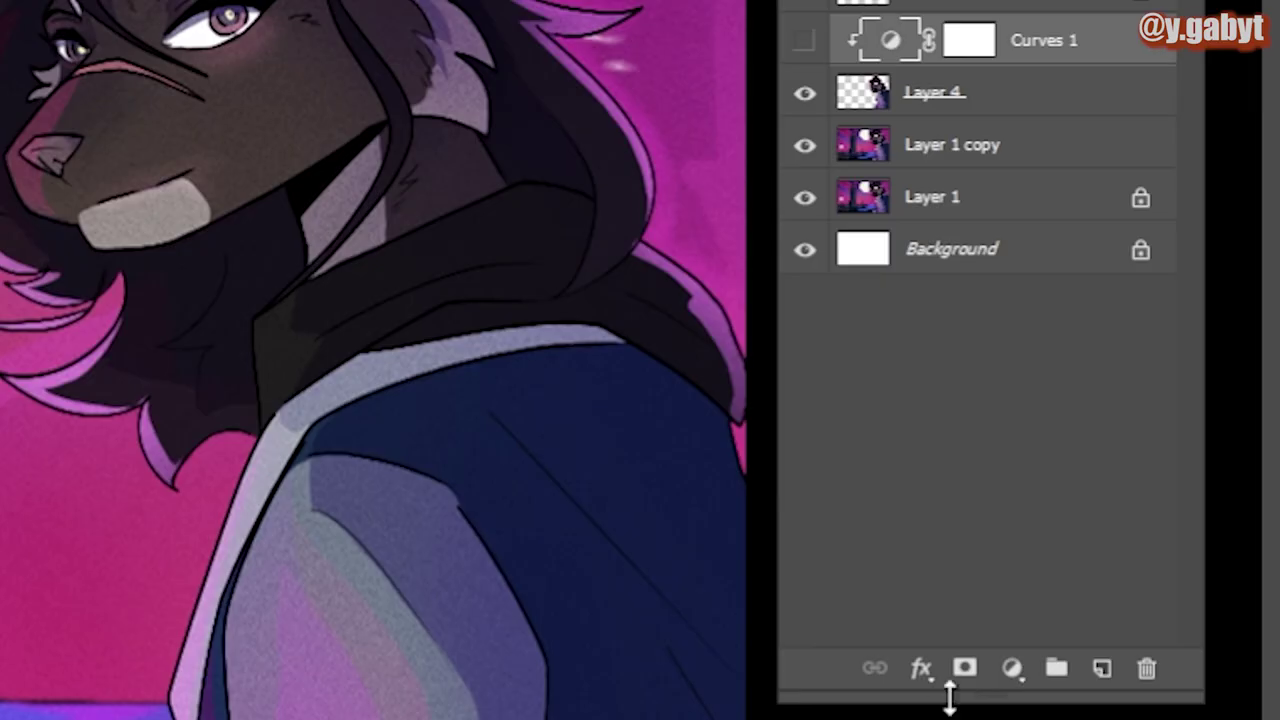
pyautogui.click(1012, 668)
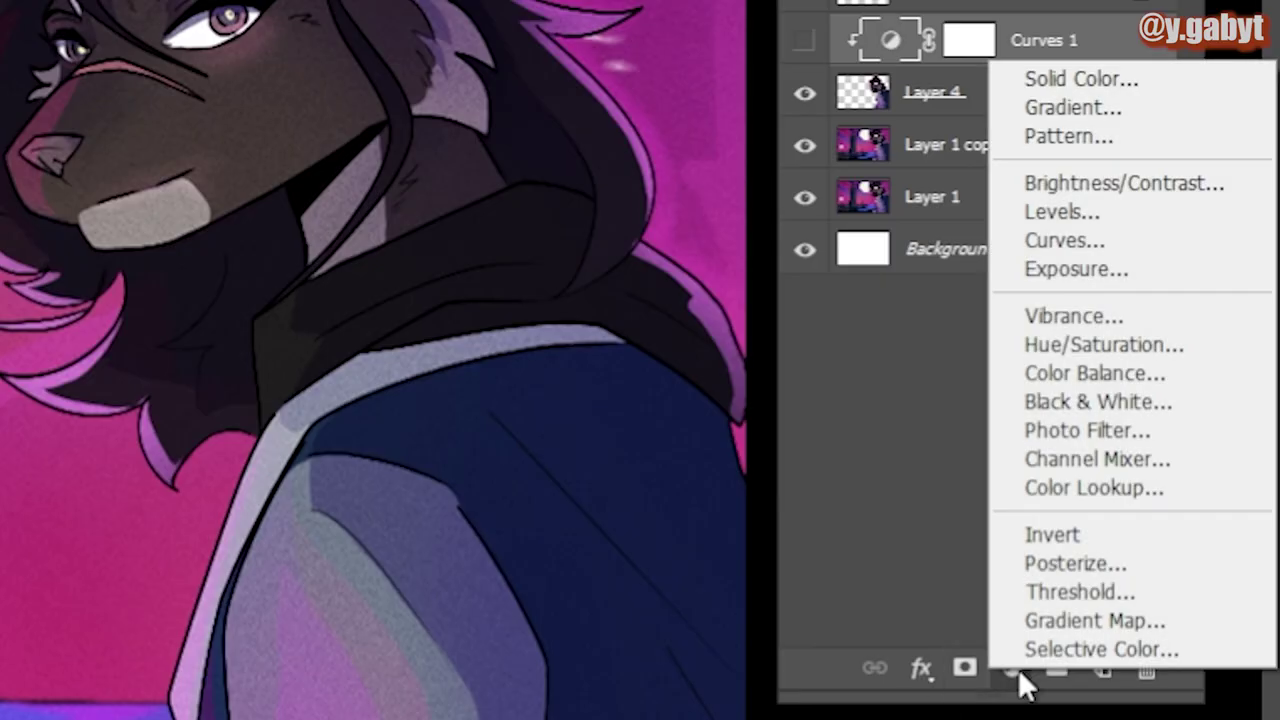
pyautogui.click(1112, 241)
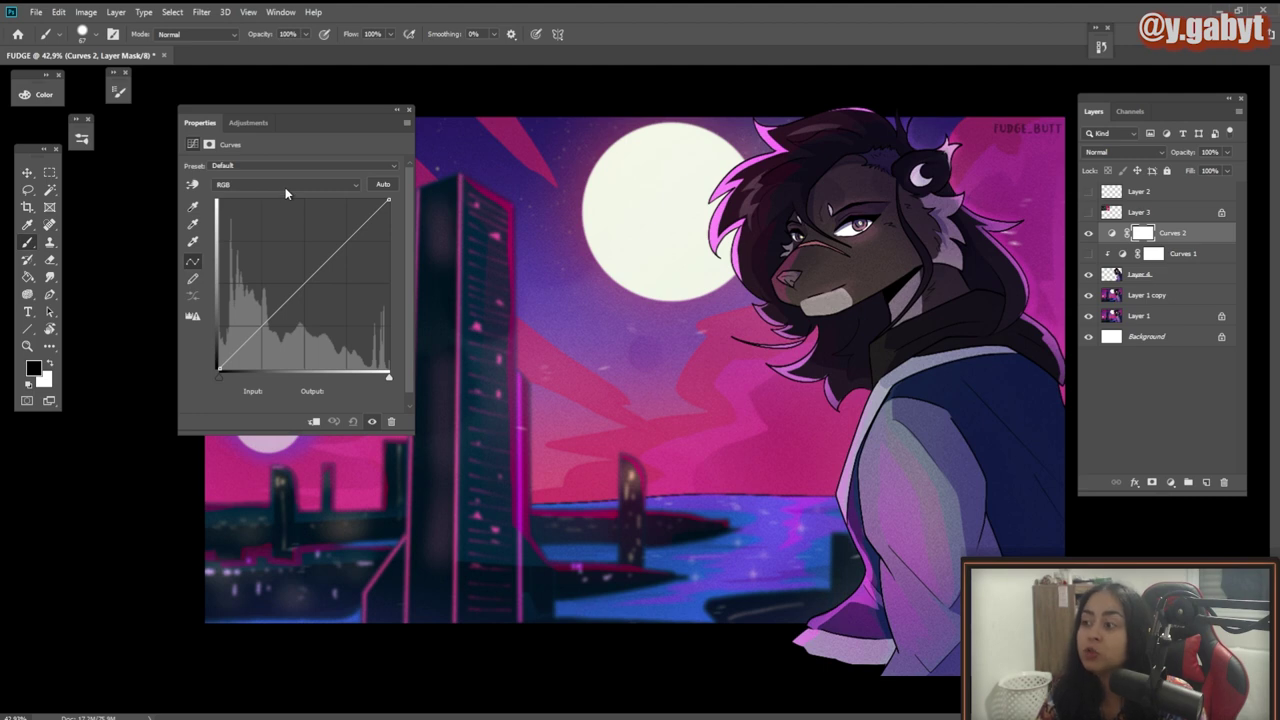
# Step: Look through the channel choices of the new Curves adjustment and switch it from RGB to Red
pyautogui.click(285, 185)
pyautogui.click(285, 185)
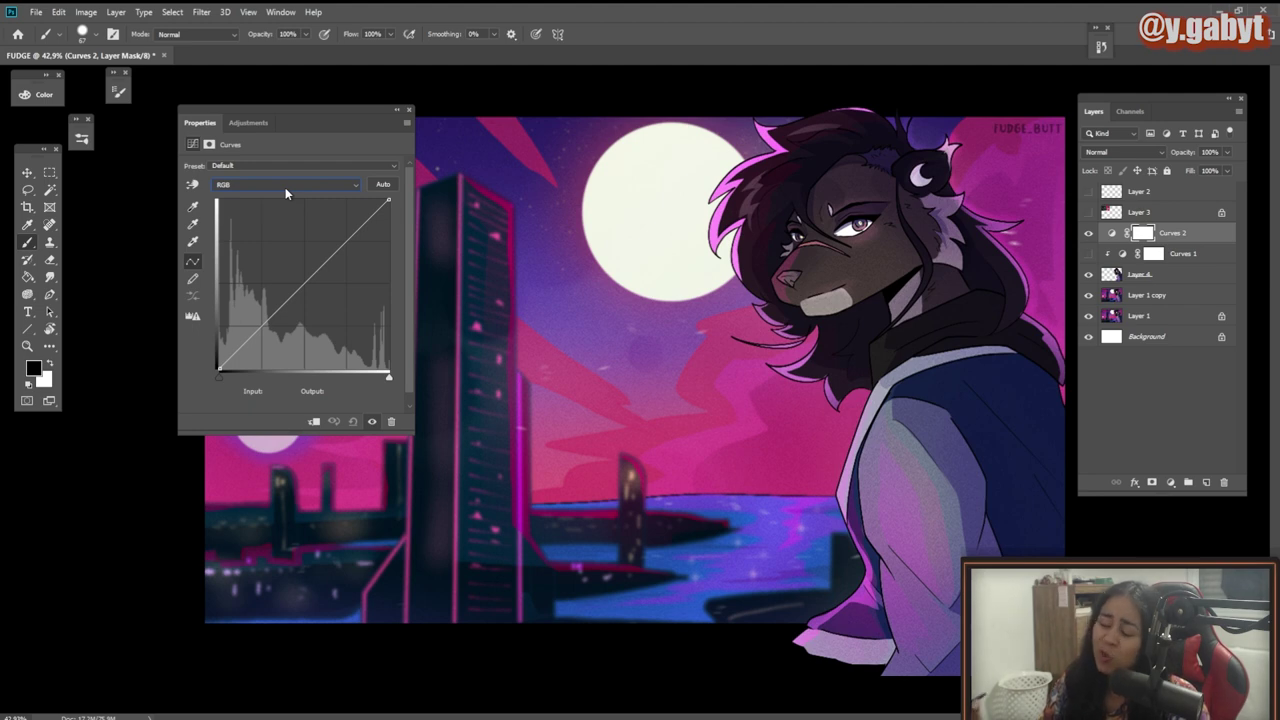
pyautogui.click(285, 187)
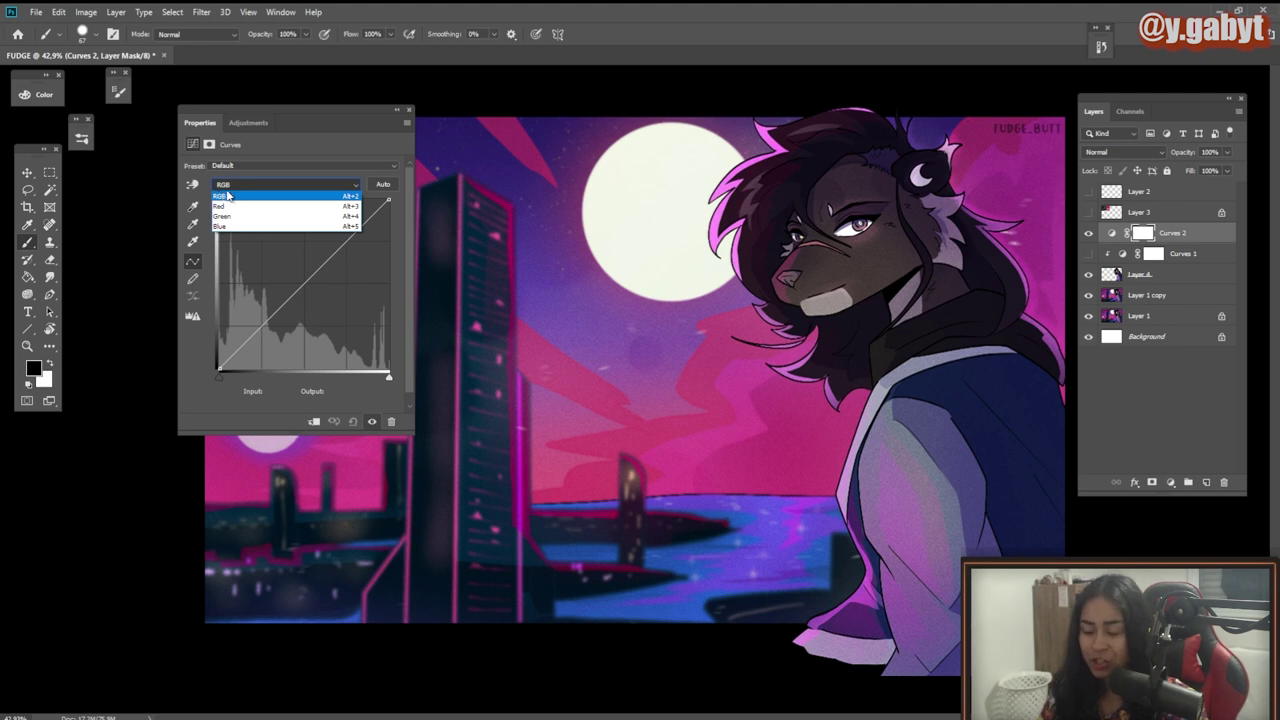
pyautogui.click(228, 195)
pyautogui.click(240, 186)
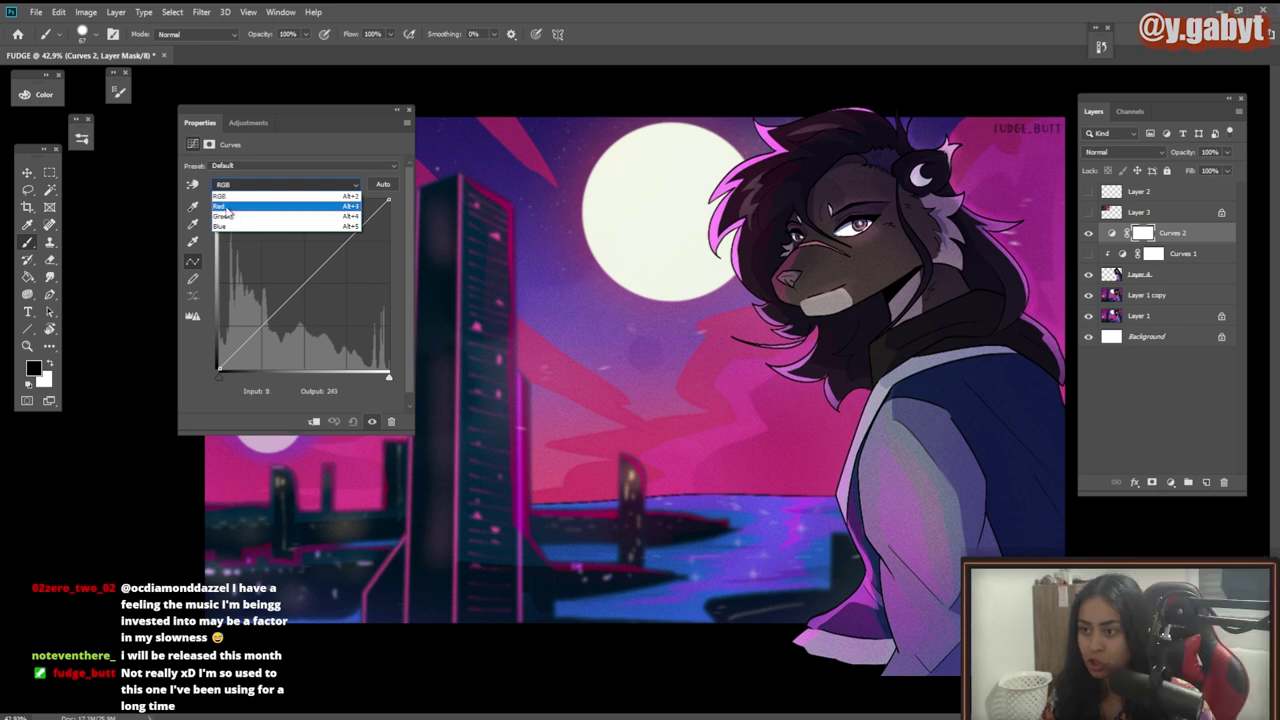
pyautogui.click(238, 206)
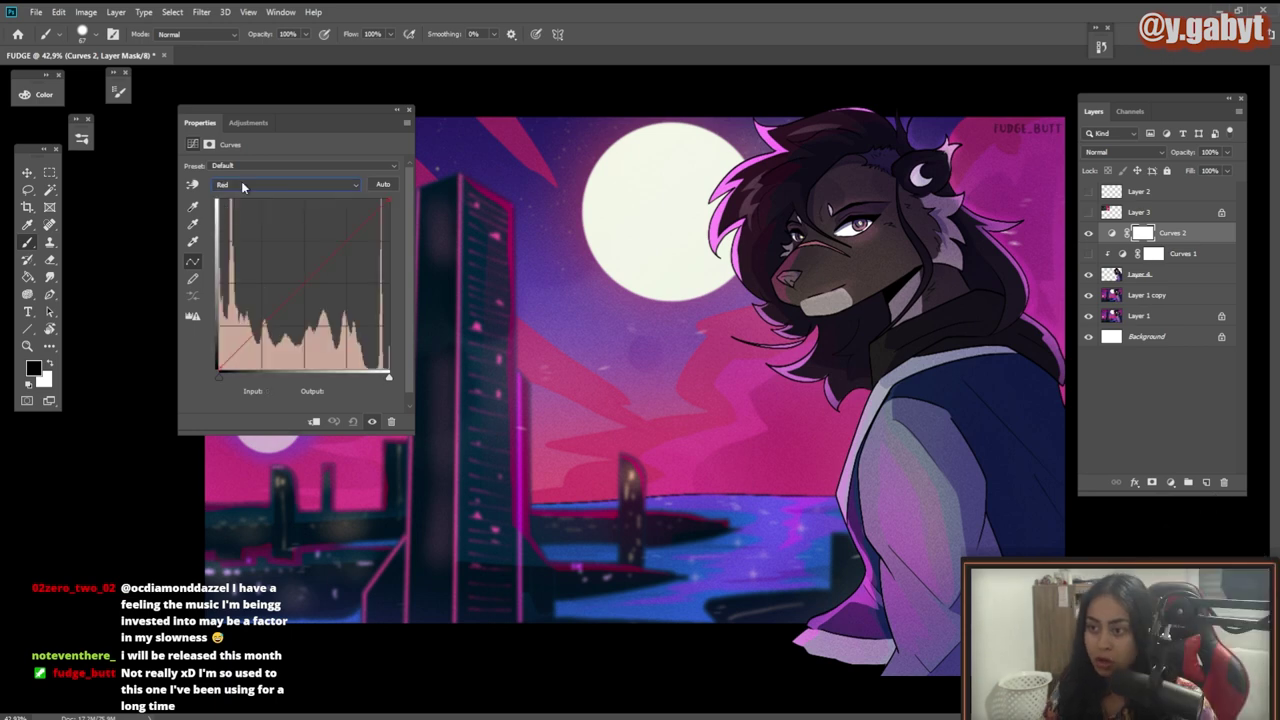
# Step: Show Curves 1, hide Curves 2 and display the Red channel curve of Curves 1
pyautogui.click(1088, 253)
pyautogui.click(1122, 253)
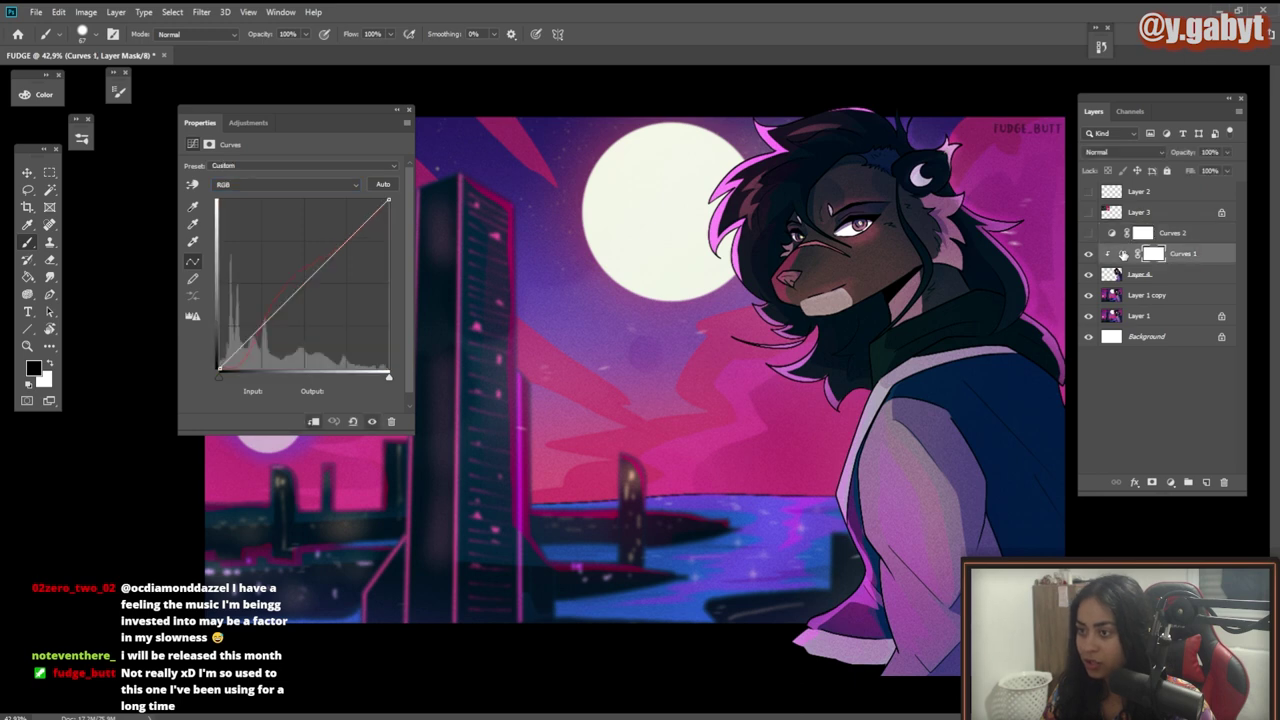
pyautogui.click(260, 185)
pyautogui.click(255, 199)
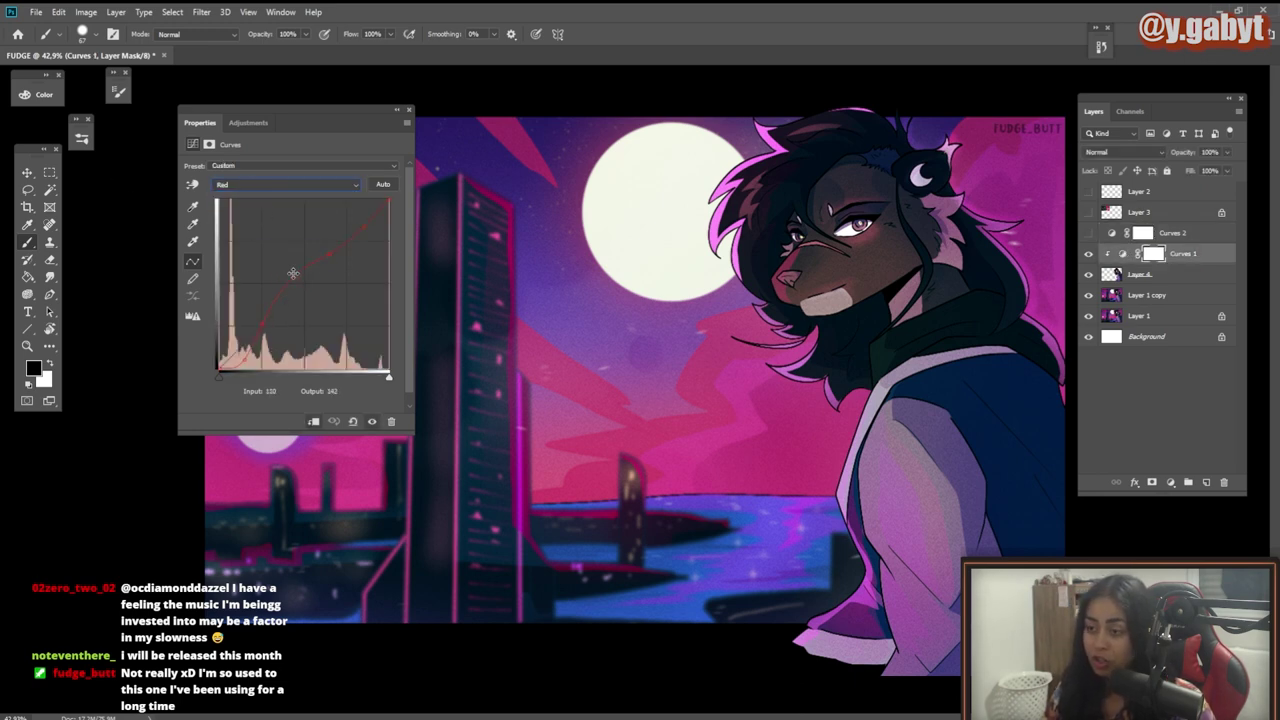
# Step: Try shifting the shadow and highlight parts of the Red curve in Curves 1
pyautogui.moveTo(291, 277); pyautogui.dragTo(332, 264)
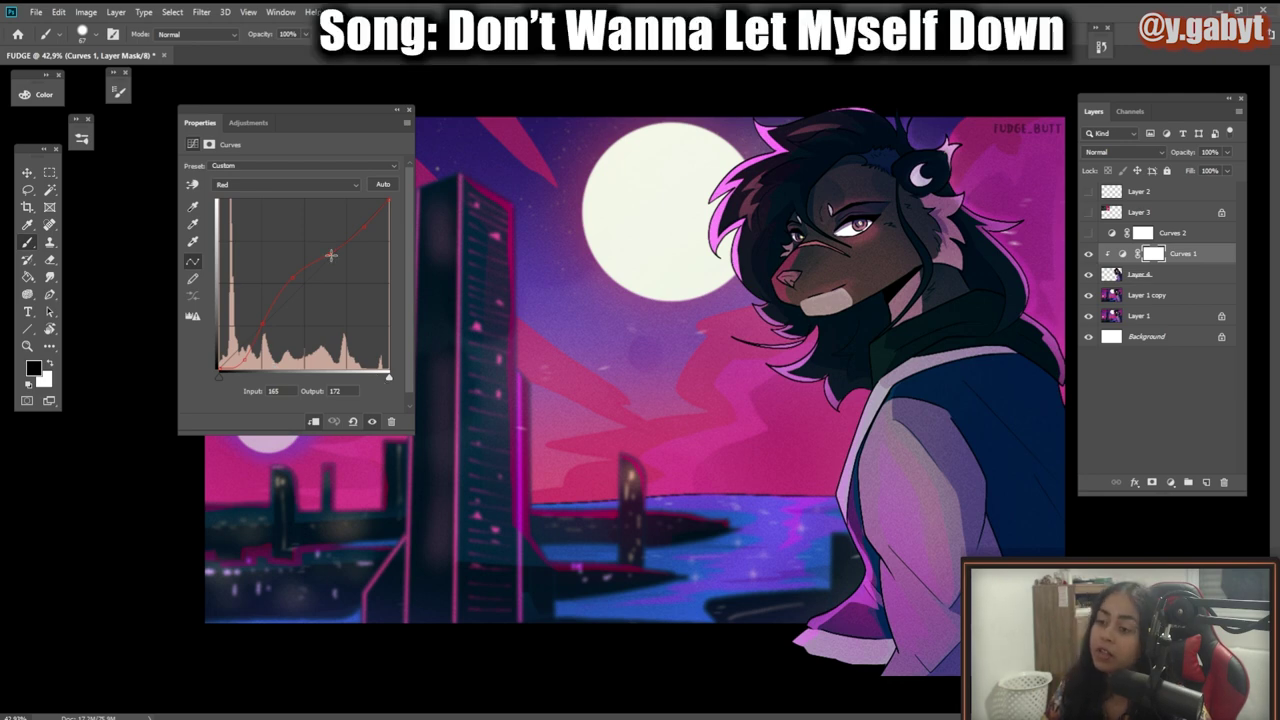
pyautogui.moveTo(332, 229); pyautogui.dragTo(372, 163)
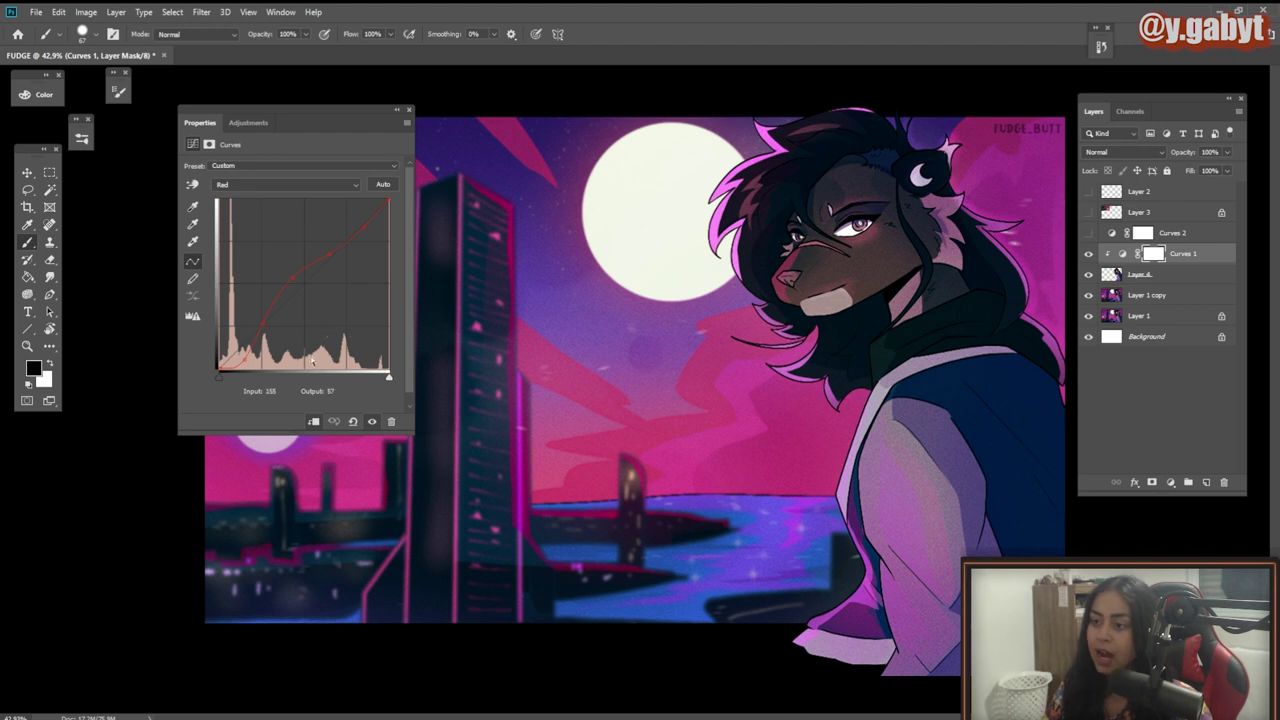
pyautogui.click(248, 347)
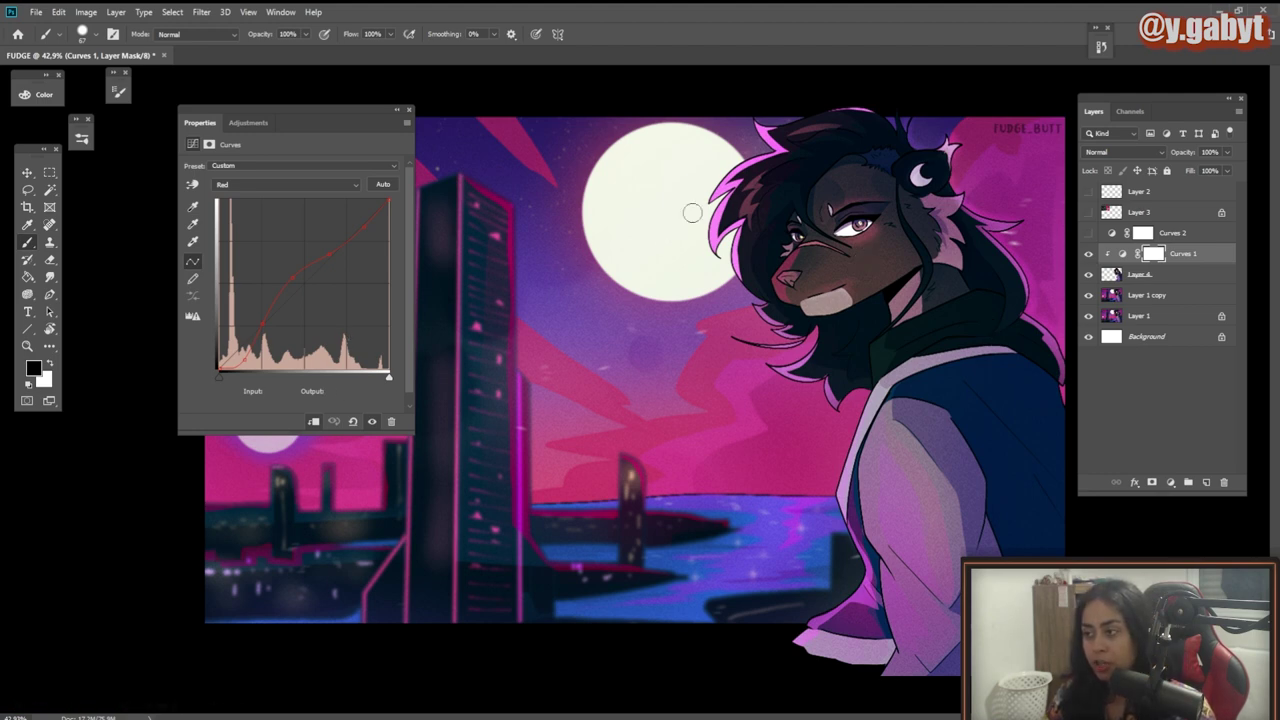
pyautogui.moveTo(347, 250); pyautogui.dragTo(347, 199)
pyautogui.moveTo(235, 357)
pyautogui.mouseDown()
pyautogui.moveTo(236, 398)
pyautogui.moveTo(232, 250)
pyautogui.moveTo(233, 358)
pyautogui.mouseUp()
# Step: Try raising the midpoint of the Green channel curve to input 122, output 206, and undo the change
pyautogui.click(285, 184)
pyautogui.click(250, 210)
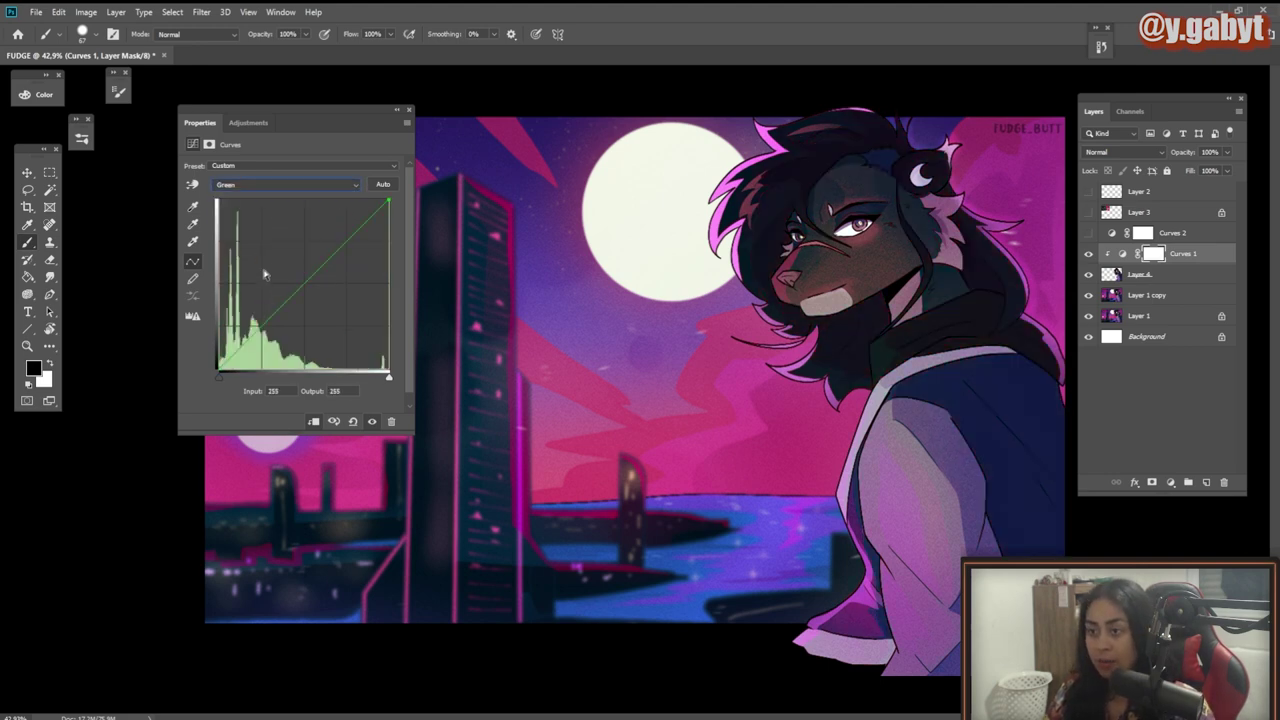
pyautogui.click(307, 284)
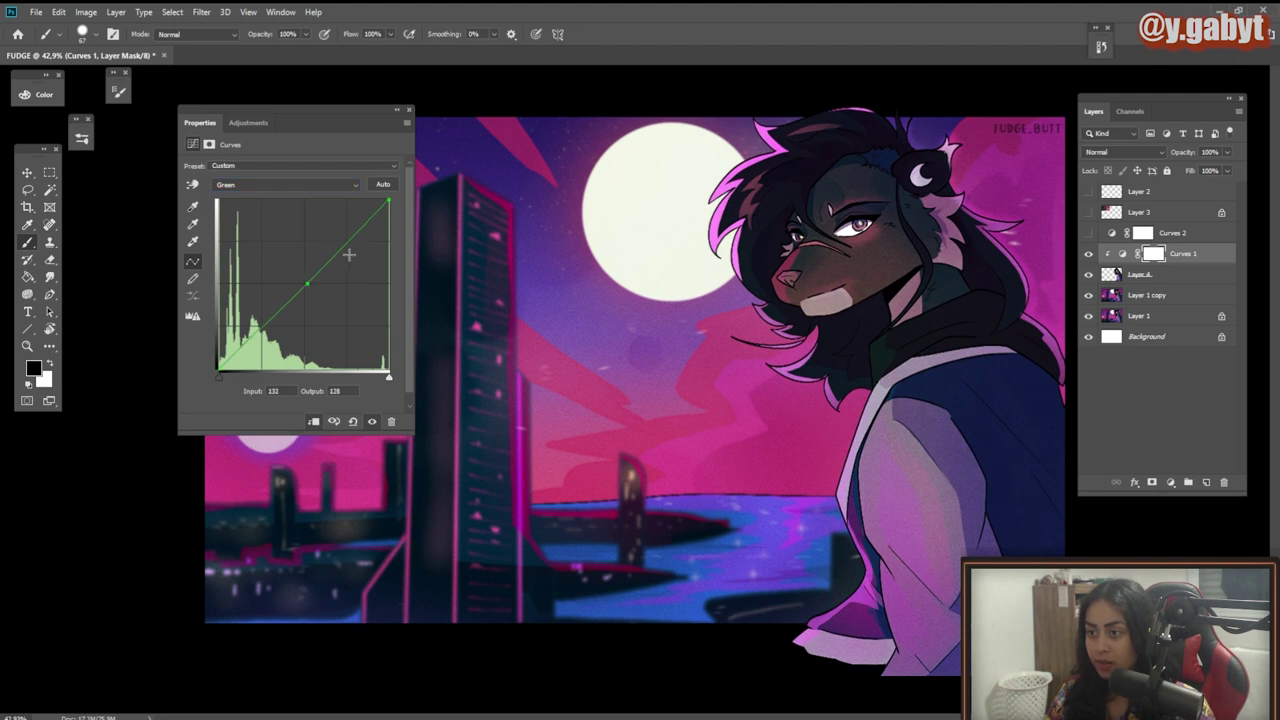
pyautogui.moveTo(307, 284)
pyautogui.mouseDown()
pyautogui.moveTo(305, 311)
pyautogui.moveTo(305, 277)
pyautogui.moveTo(305, 290)
pyautogui.mouseUp()
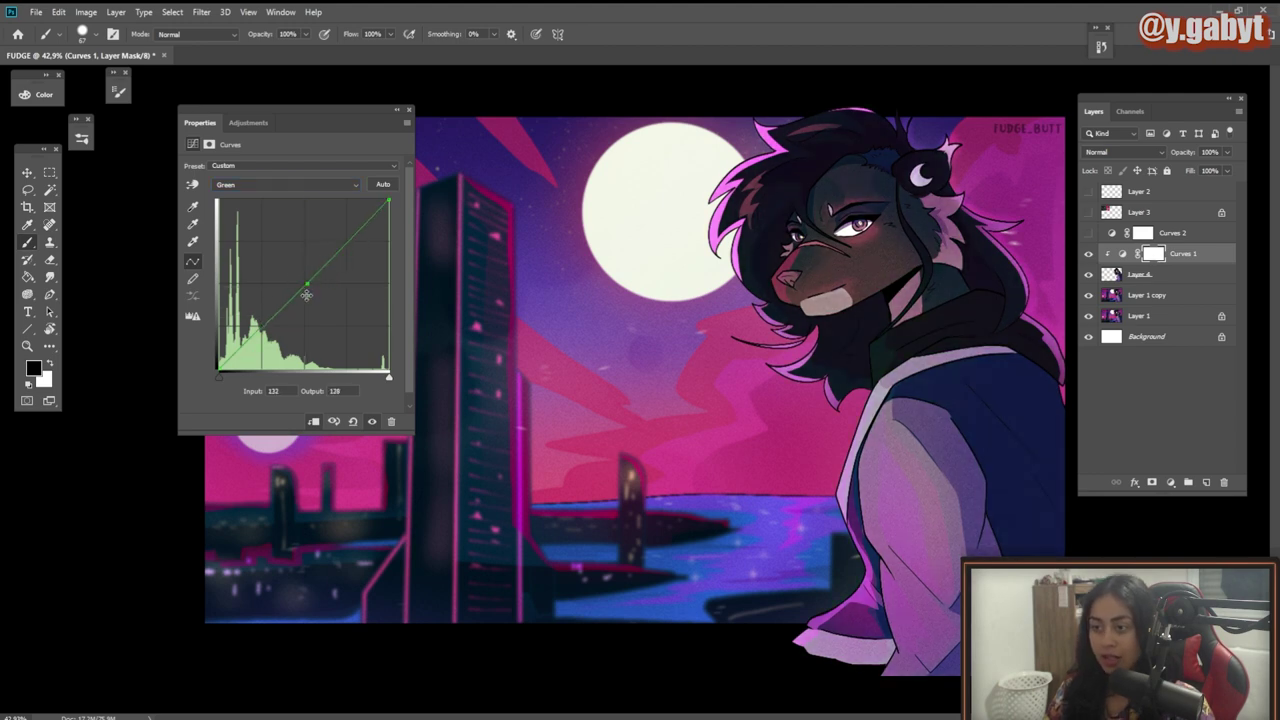
pyautogui.keyDown('ctrl'); pyautogui.click(306, 290); pyautogui.keyUp('ctrl')
pyautogui.click(307, 283)
pyautogui.moveTo(306, 284); pyautogui.dragTo(299, 232)
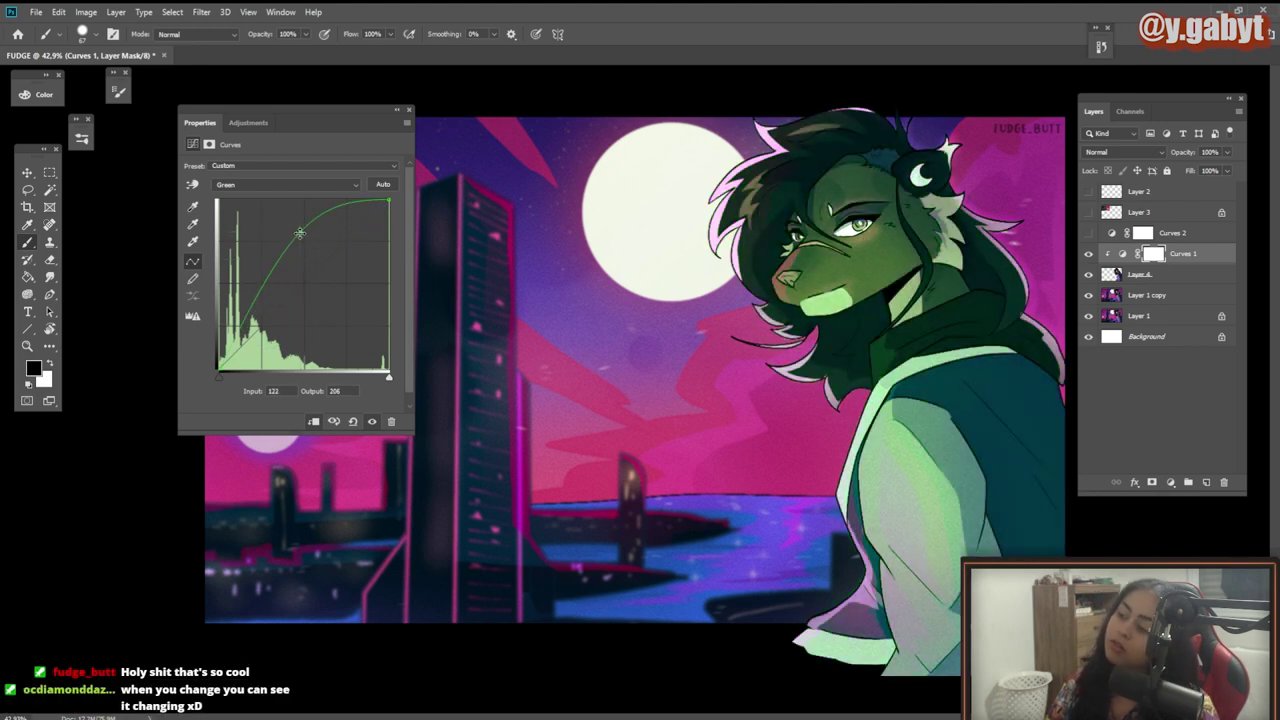
pyautogui.hotkey('ctrl', 'z')
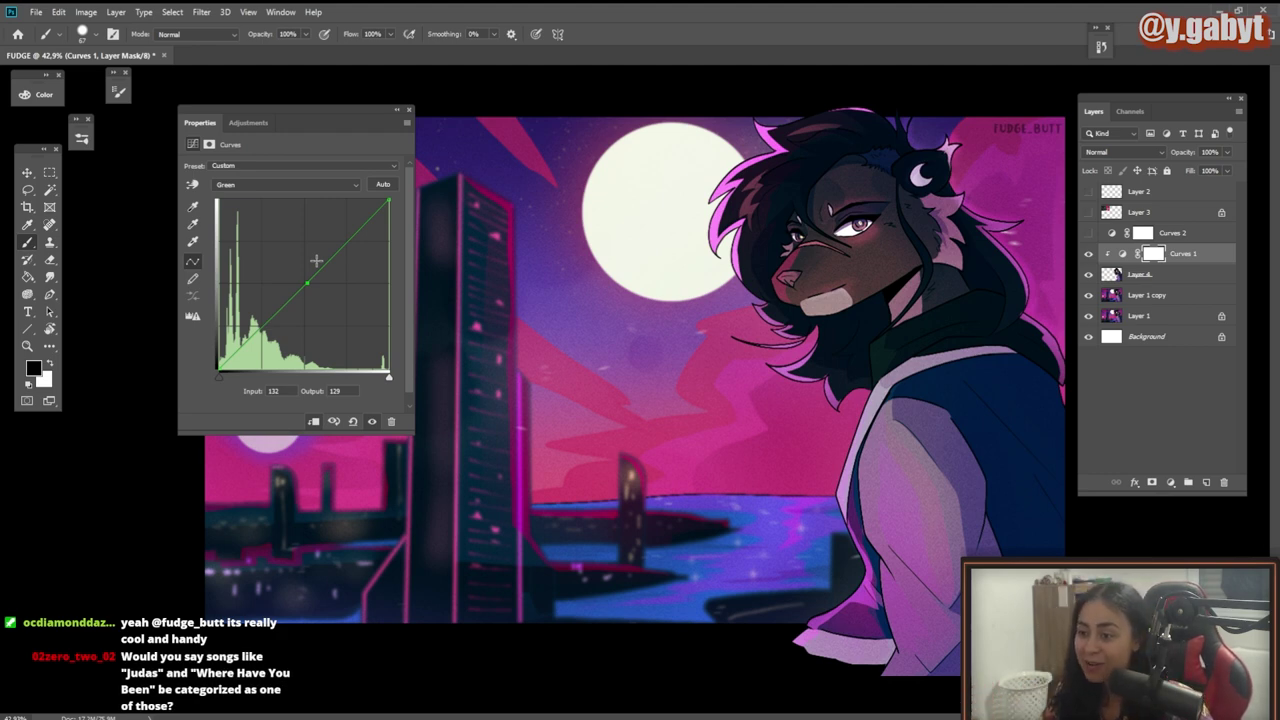
# Step: Open the painting Hati lvl2.jpg and examine the colours and lighting of its chest, neck and arm fur up close
pyautogui.click(265, 185)
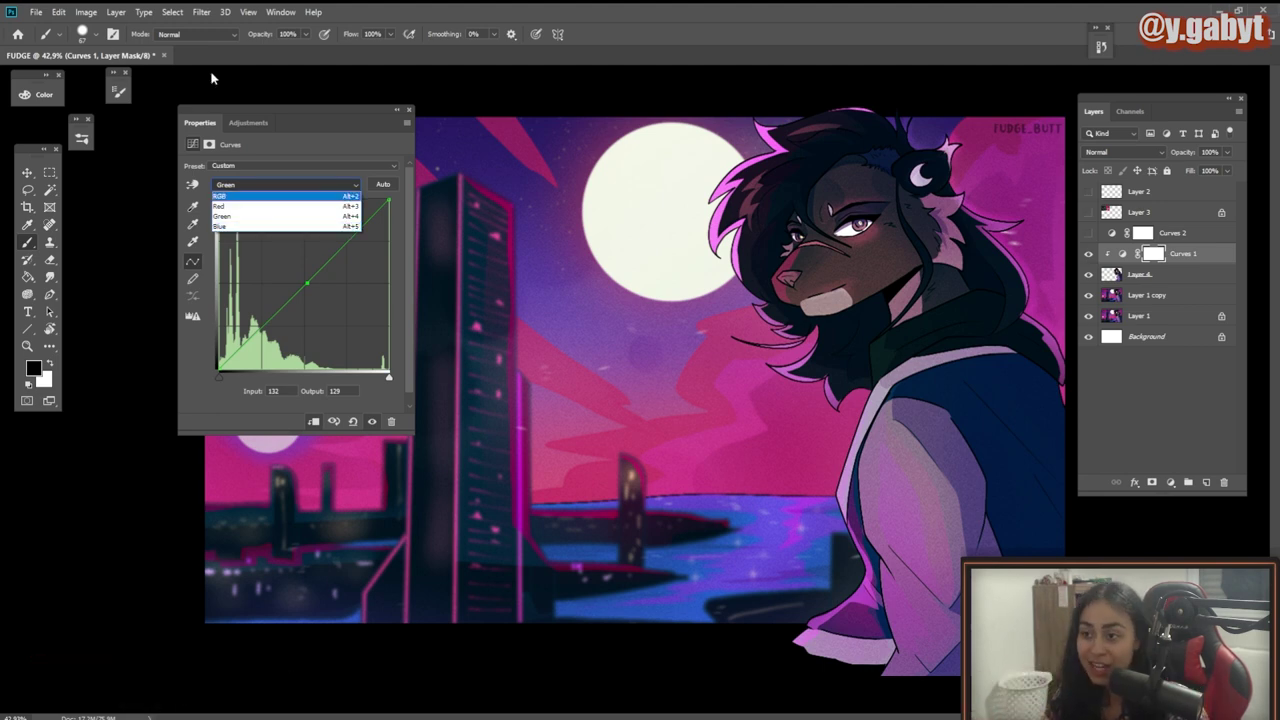
pyautogui.click(38, 12)
pyautogui.click(38, 12)
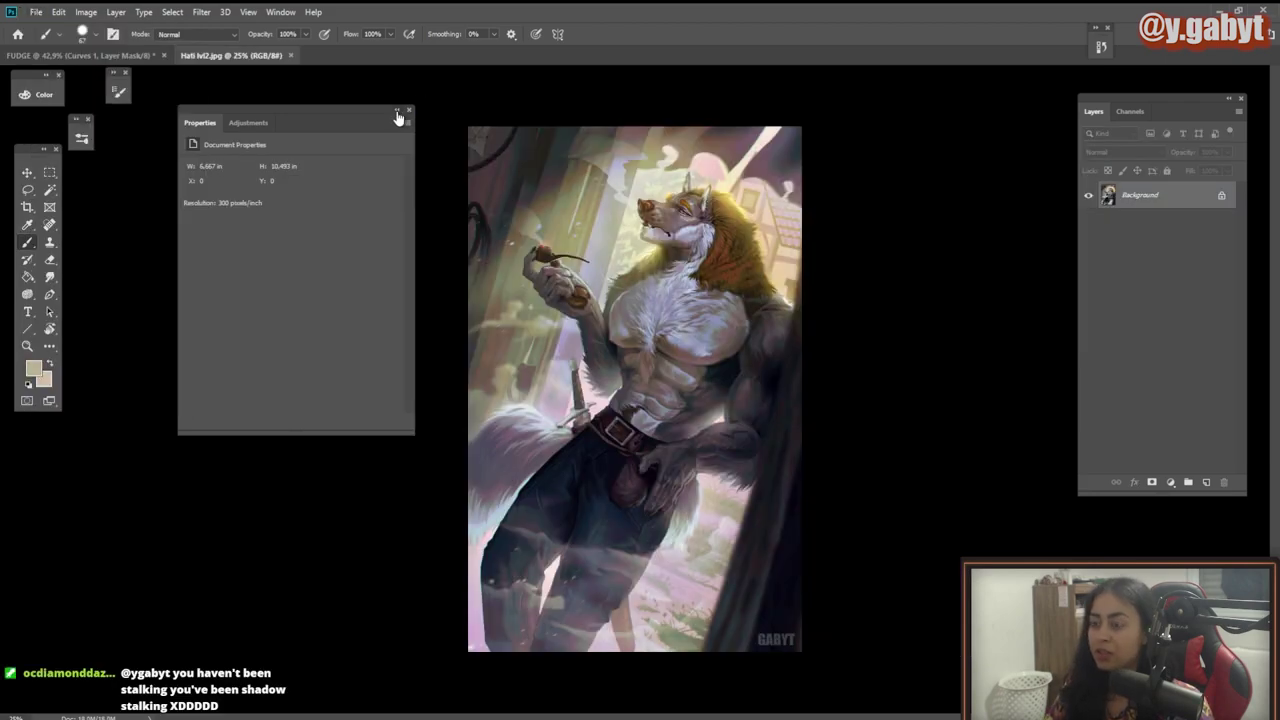
pyautogui.click(397, 112)
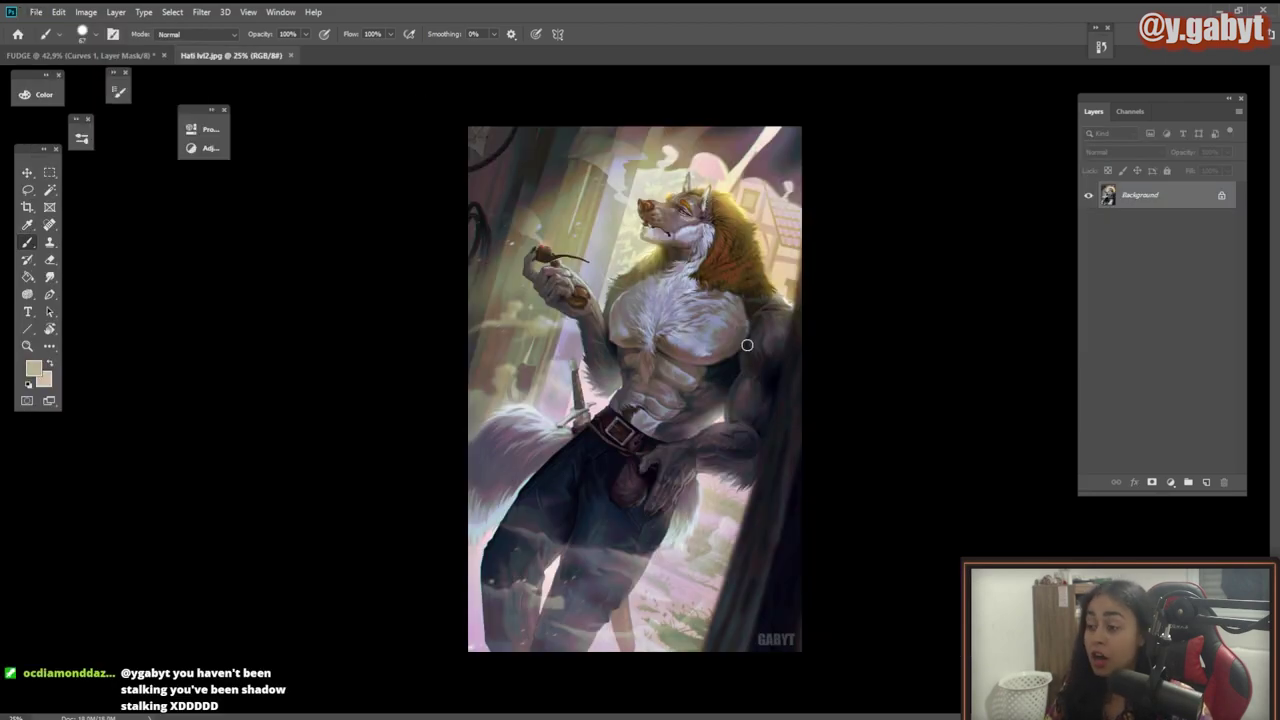
pyautogui.moveTo(716, 421); pyautogui.dragTo(826, 428)
pyautogui.moveTo(423, 183); pyautogui.dragTo(472, 601)
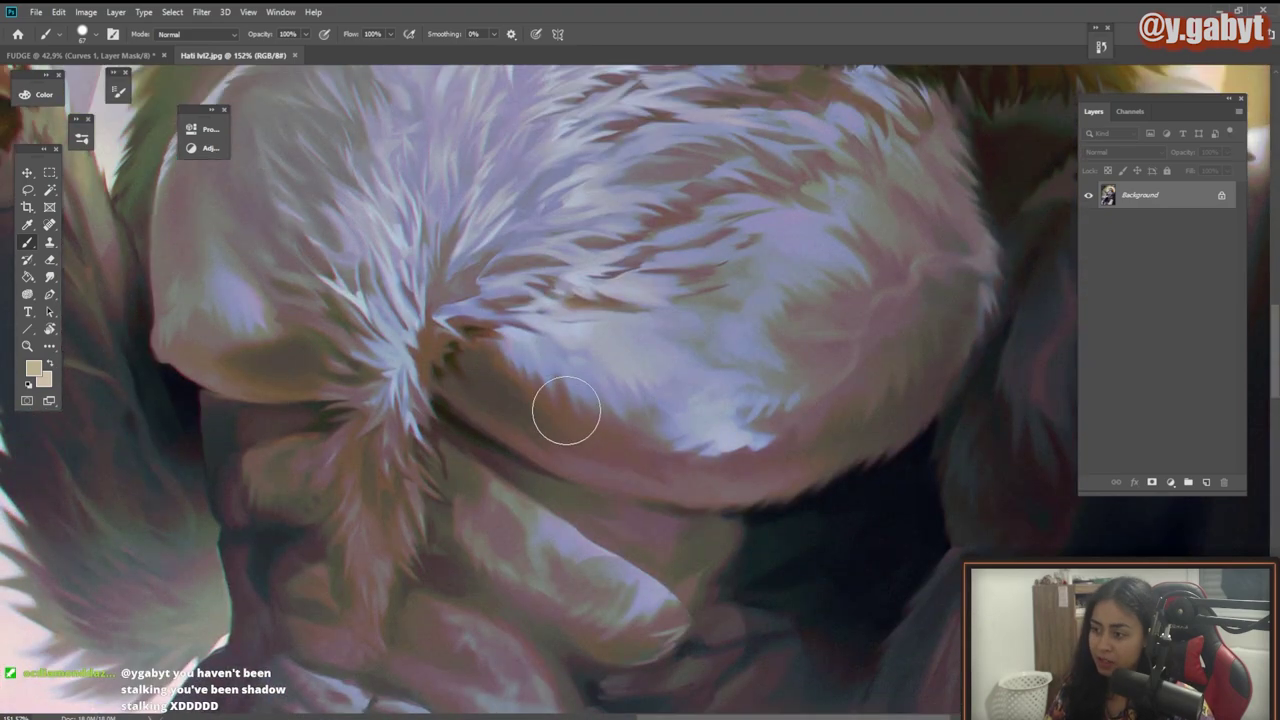
pyautogui.scroll(3, 456, 253)
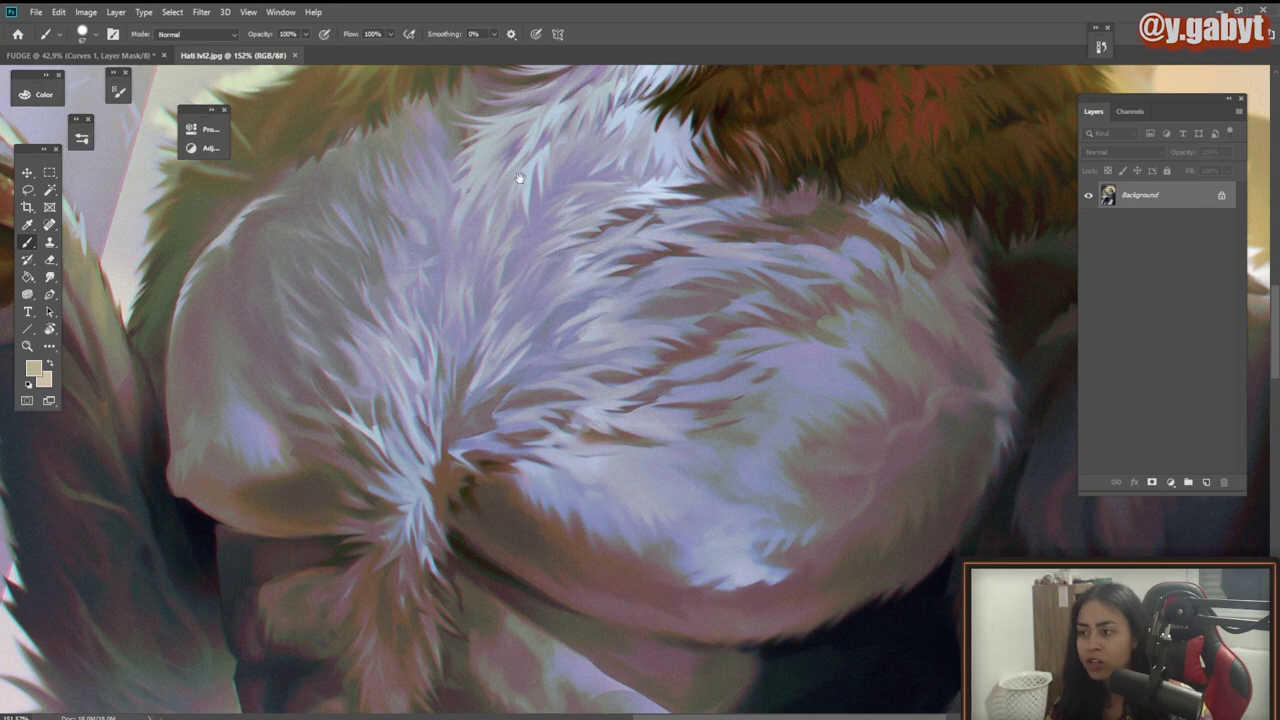
pyautogui.moveTo(519, 177)
pyautogui.mouseDown()
pyautogui.moveTo(538, 345)
pyautogui.moveTo(783, 175)
pyautogui.mouseUp()
pyautogui.moveTo(714, 372); pyautogui.dragTo(643, 542)
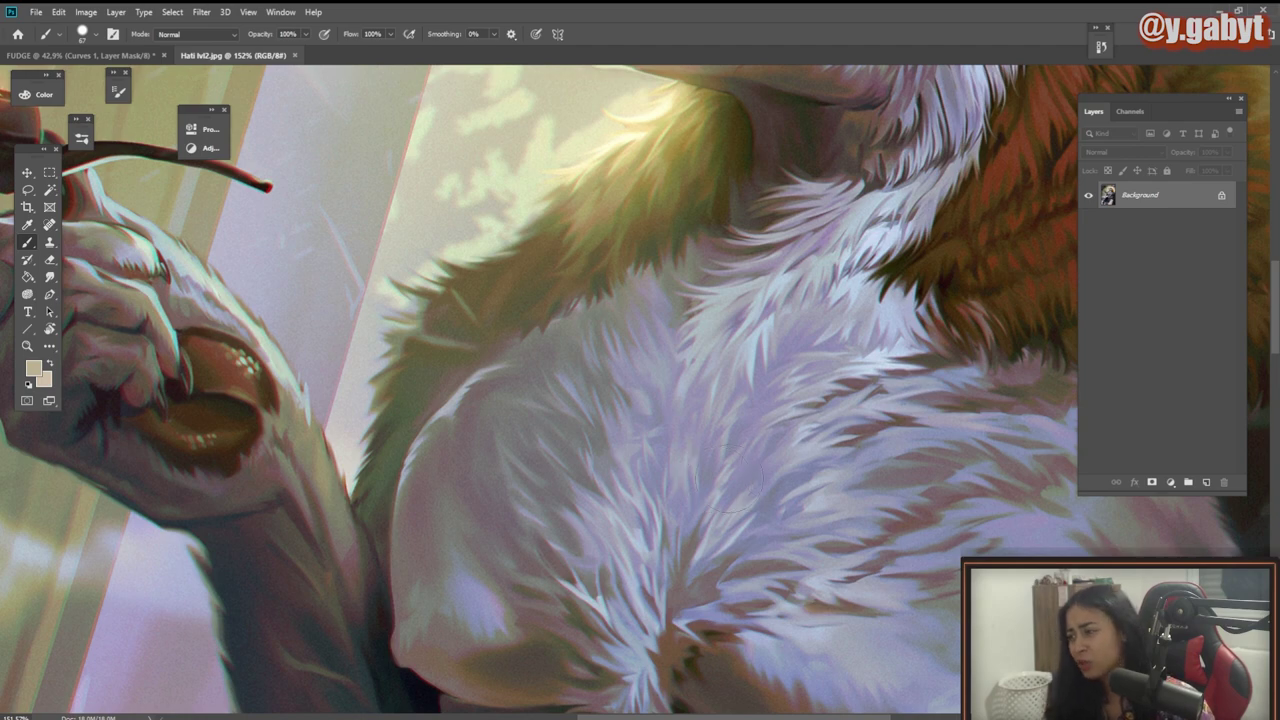
pyautogui.moveTo(868, 458); pyautogui.dragTo(801, 450)
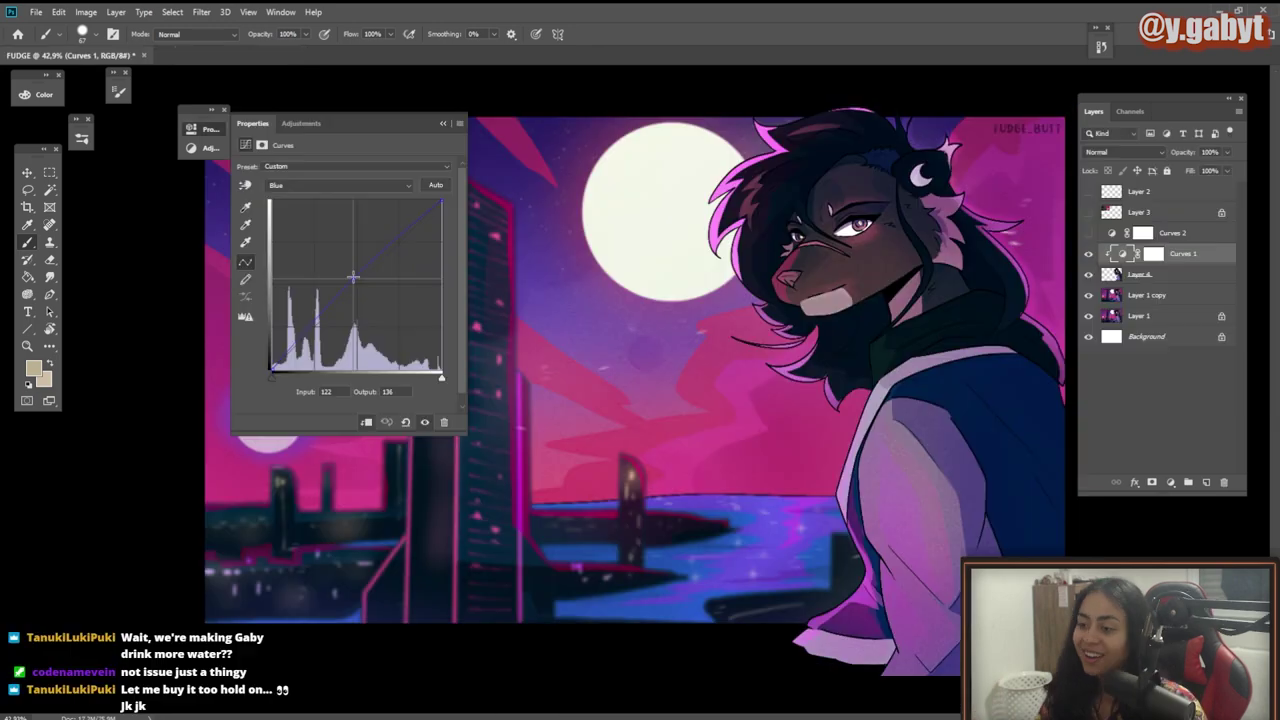
# Step: Reshape the Blue and Red channel curves of Curves 1, with a blue shadow point at input 46, output 58
pyautogui.moveTo(353, 275); pyautogui.dragTo(302, 325)
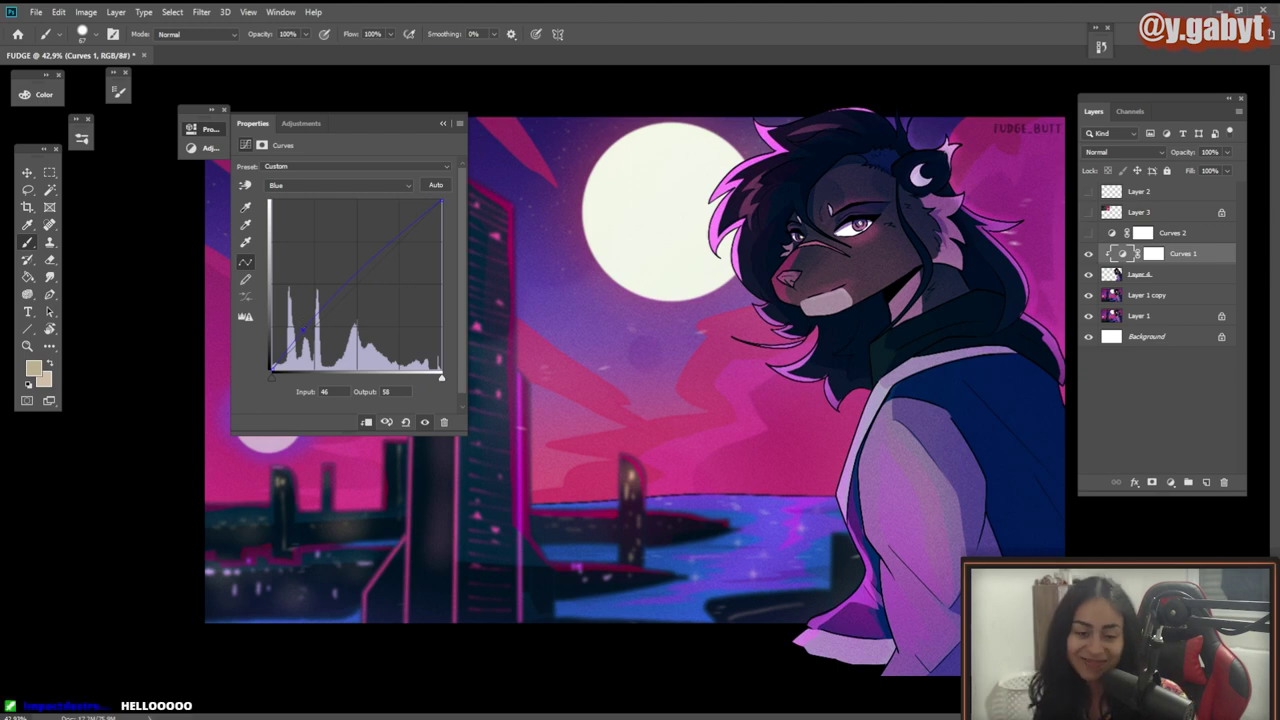
pyautogui.click(338, 186)
pyautogui.click(290, 143)
pyautogui.click(290, 186)
pyautogui.click(290, 229)
pyautogui.moveTo(357, 287); pyautogui.dragTo(357, 284)
pyautogui.moveTo(379, 262); pyautogui.dragTo(367, 234)
pyautogui.moveTo(321, 316); pyautogui.dragTo(304, 339)
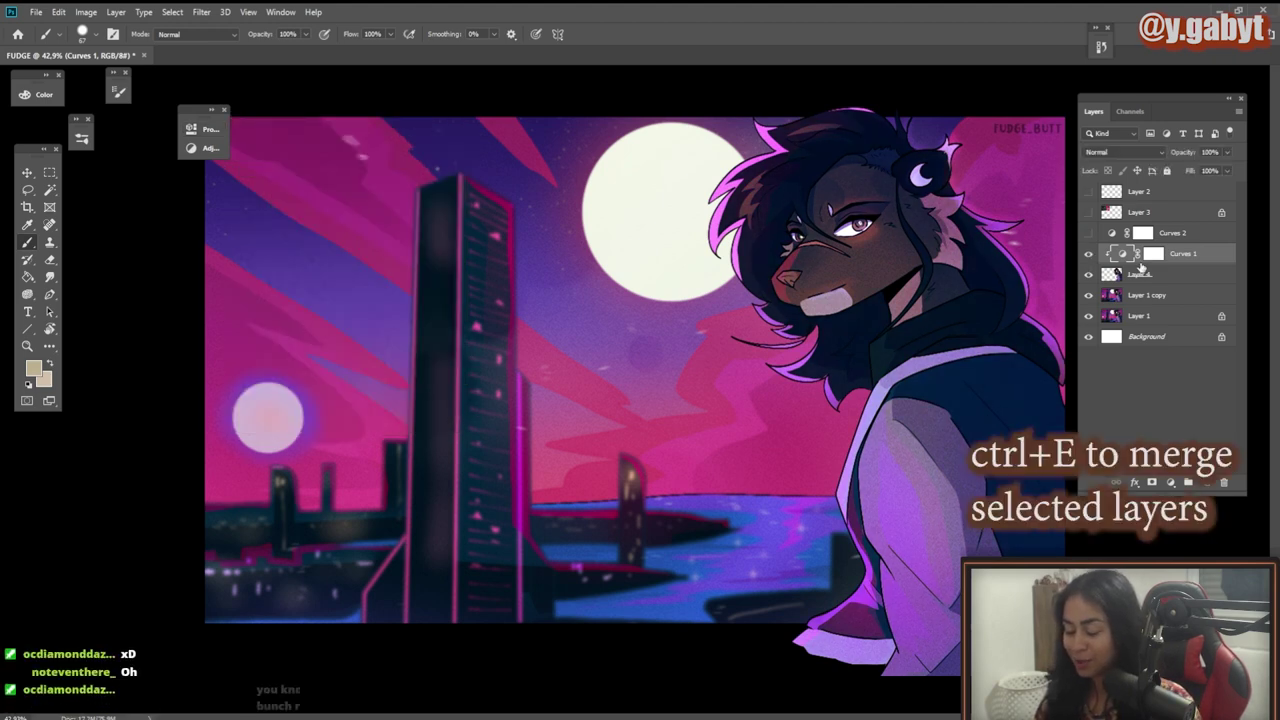
# Step: Try merging the Curves adjustments into Layer 4 and undo the merges
pyautogui.hotkey('ctrl', 'e')
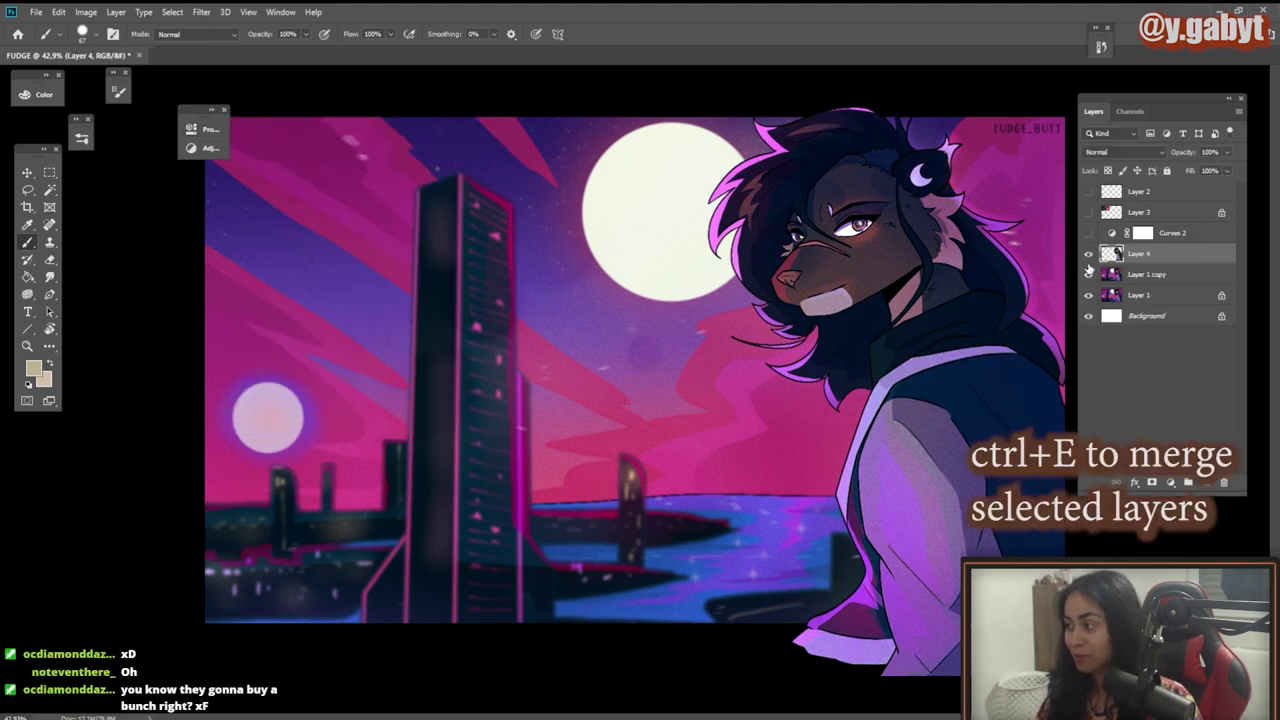
pyautogui.hotkey('ctrl', 'e')
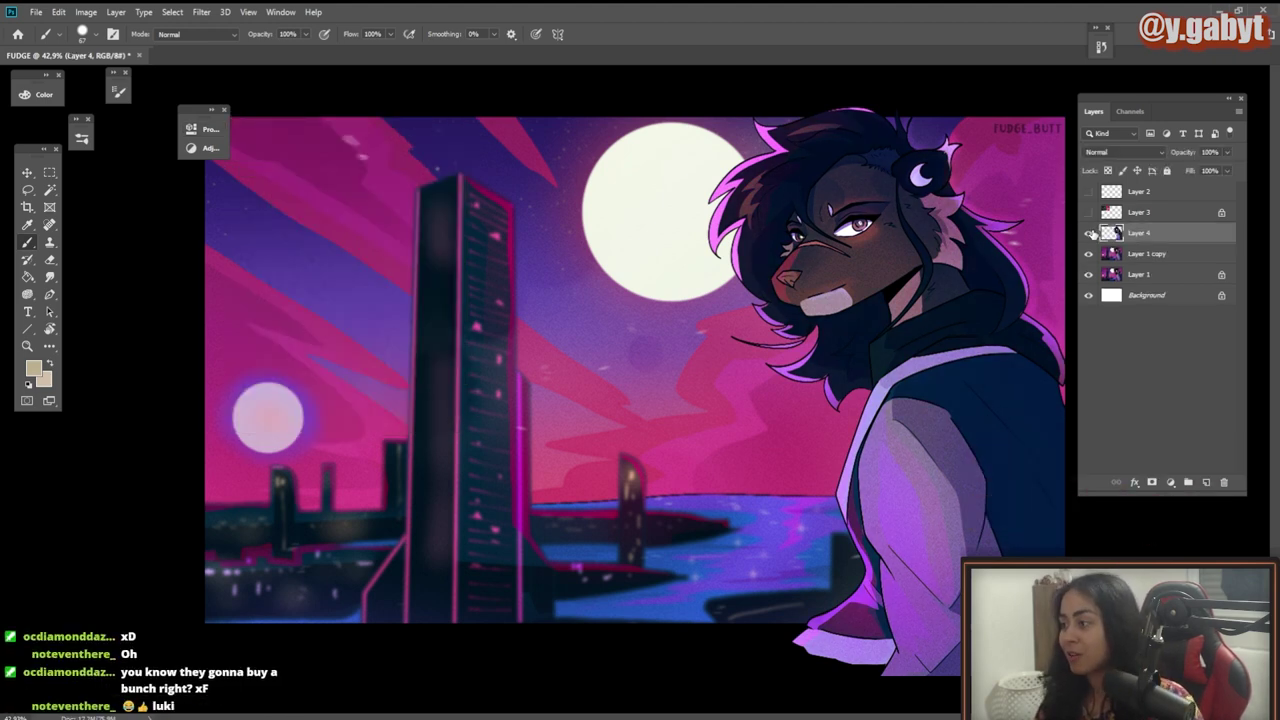
pyautogui.click(1093, 232)
pyautogui.hotkey('ctrl', 'z')
pyautogui.hotkey('ctrl', 'z')
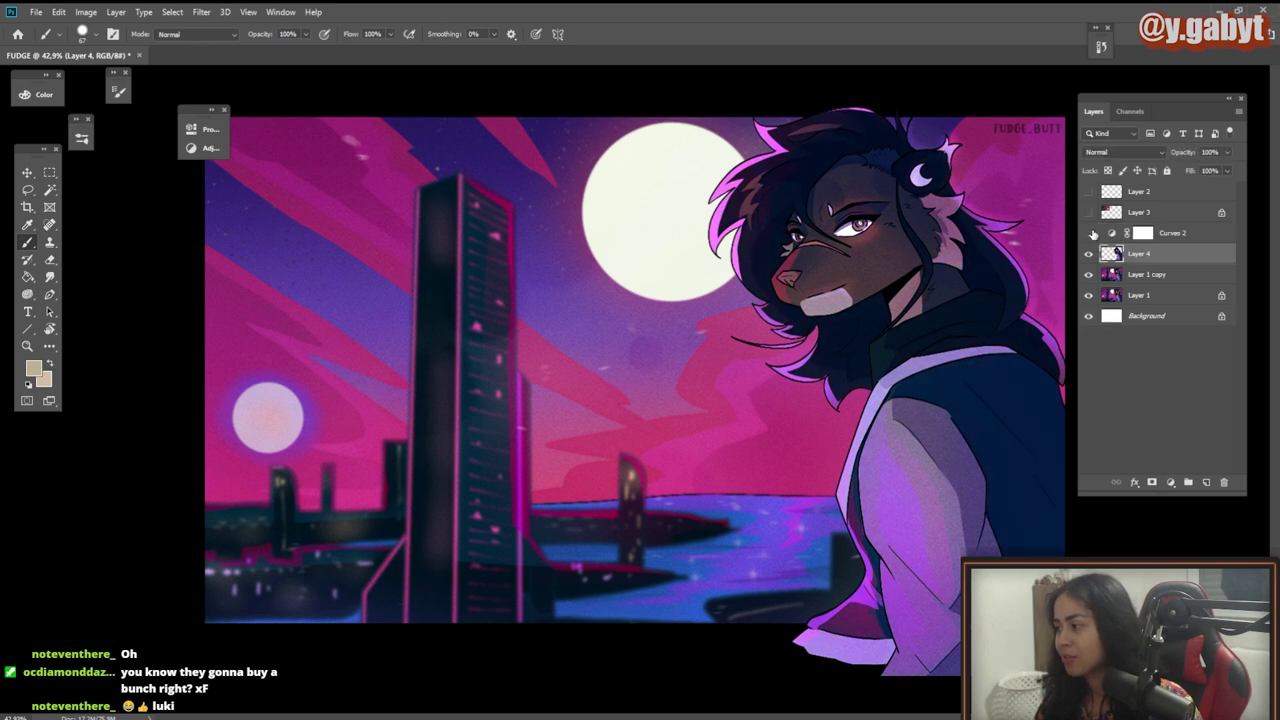
pyautogui.click(1170, 236)
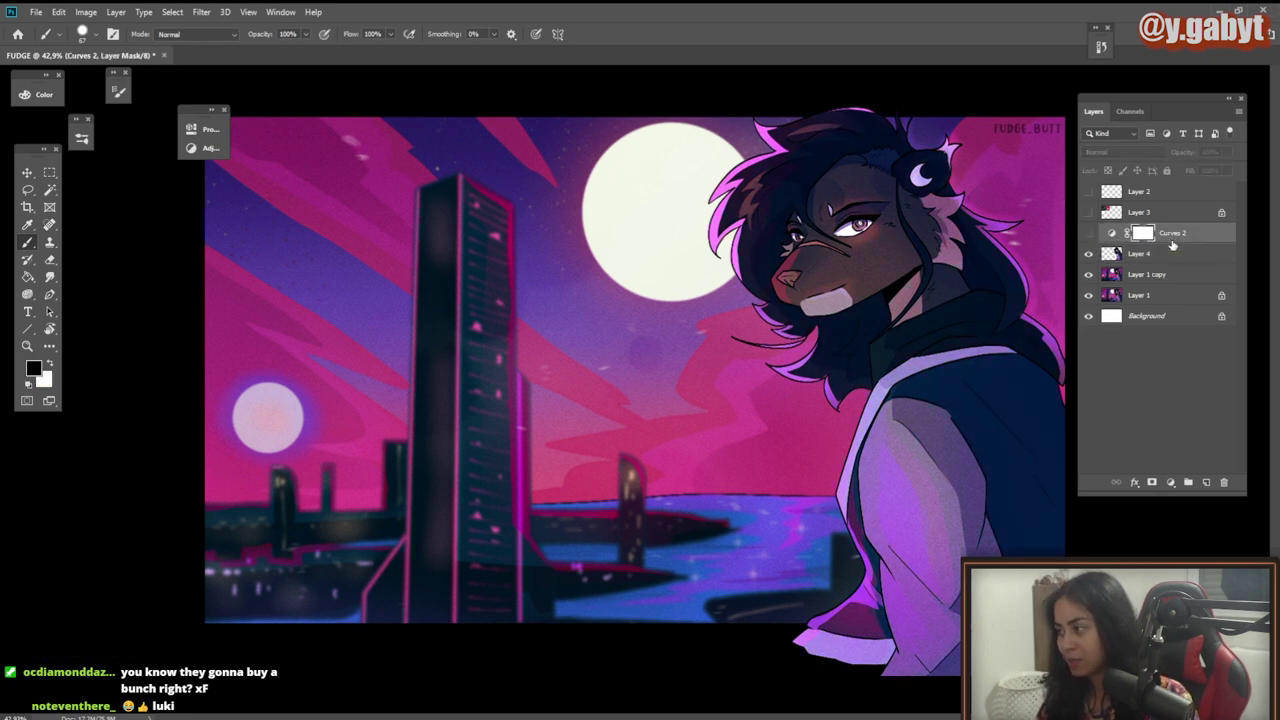
pyautogui.hotkey('ctrl', 'j')
pyautogui.hotkey('ctrl', 'z')
pyautogui.hotkey('ctrl', 'z')
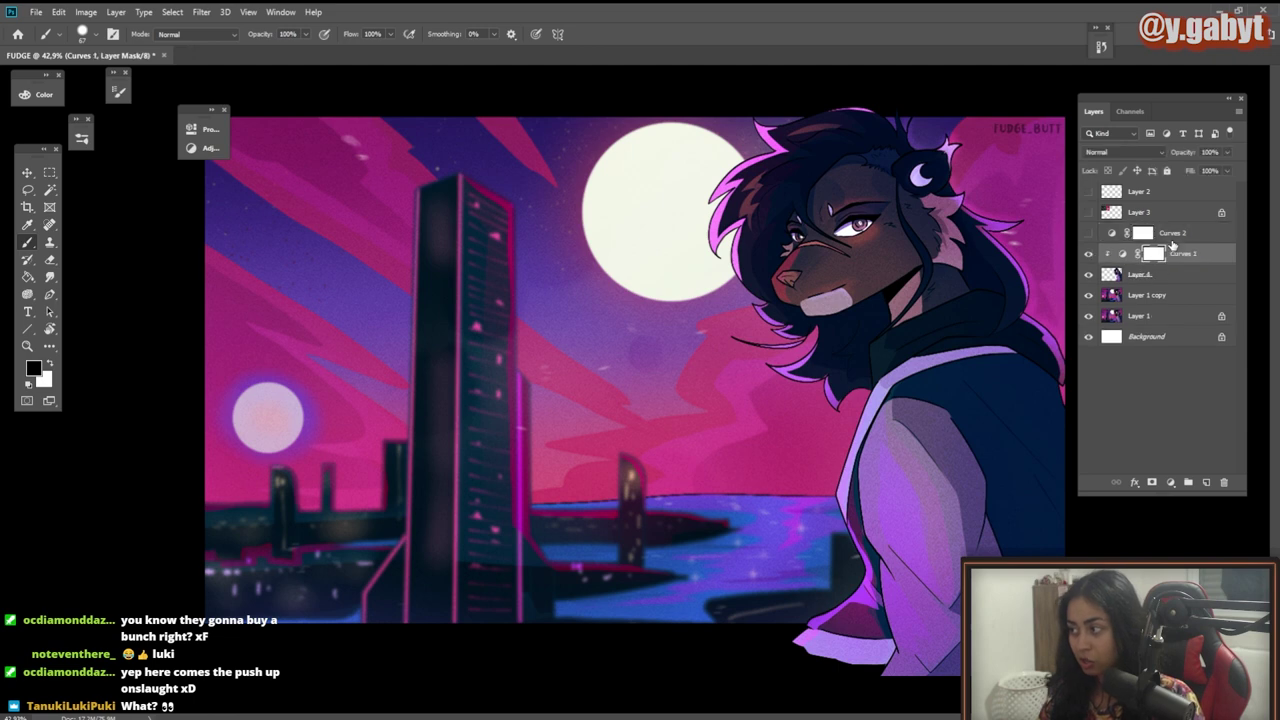
# Step: Place a duplicate of Curves 1 beneath Layer 4 in place of Curves 2, and merge the original Curves 1 into Layer 4
pyautogui.hotkey('ctrl', 'j')
pyautogui.click(1171, 238)
pyautogui.press('Delete')
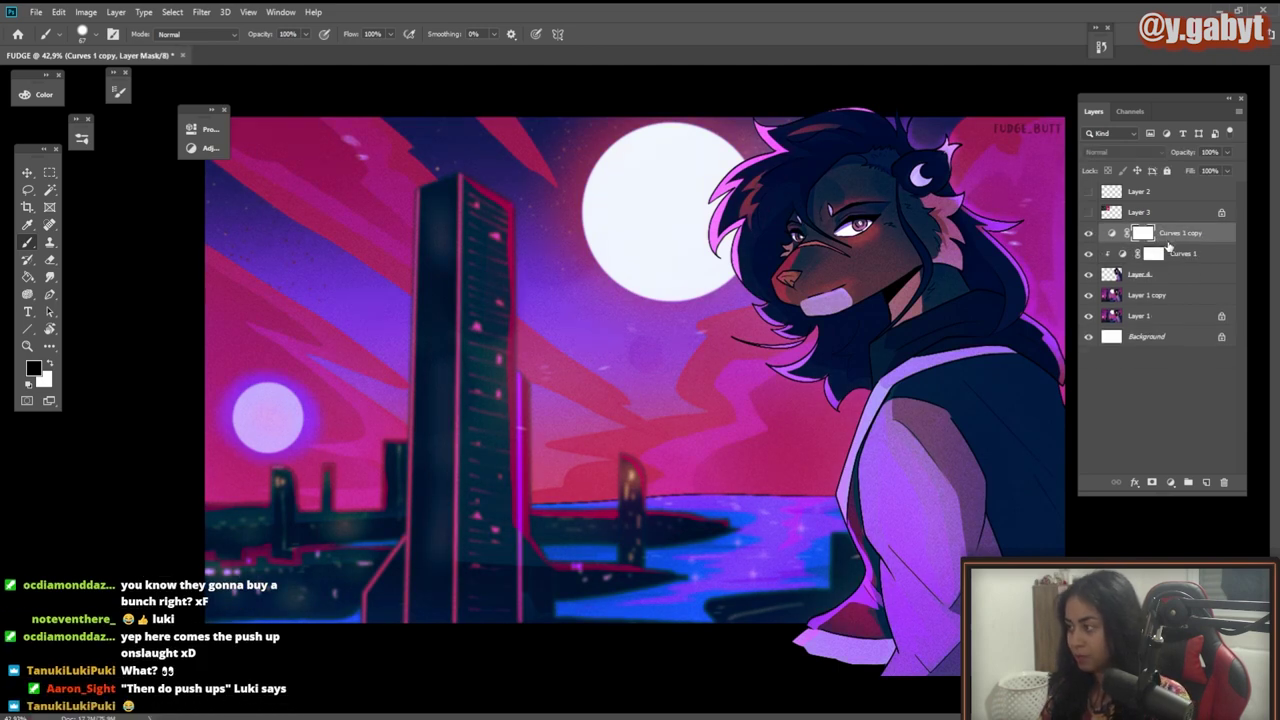
pyautogui.moveTo(1166, 245); pyautogui.dragTo(1166, 285)
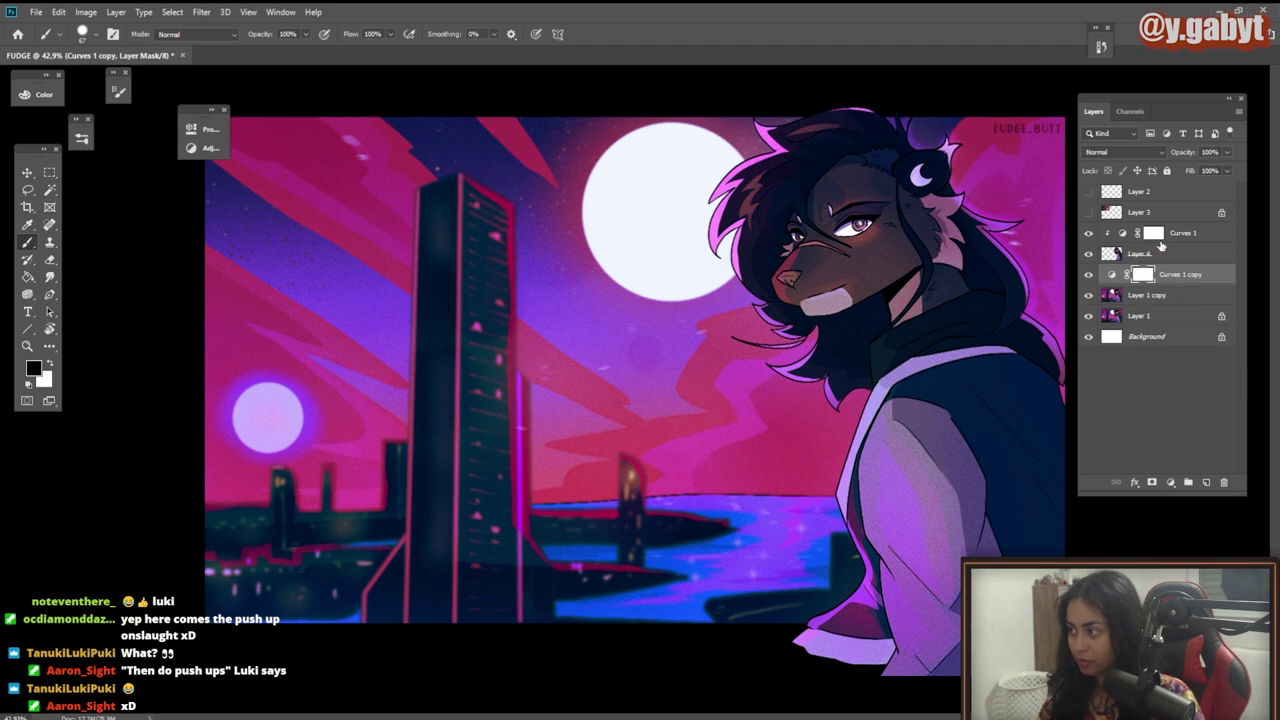
pyautogui.click(1162, 240)
pyautogui.press('Delete')
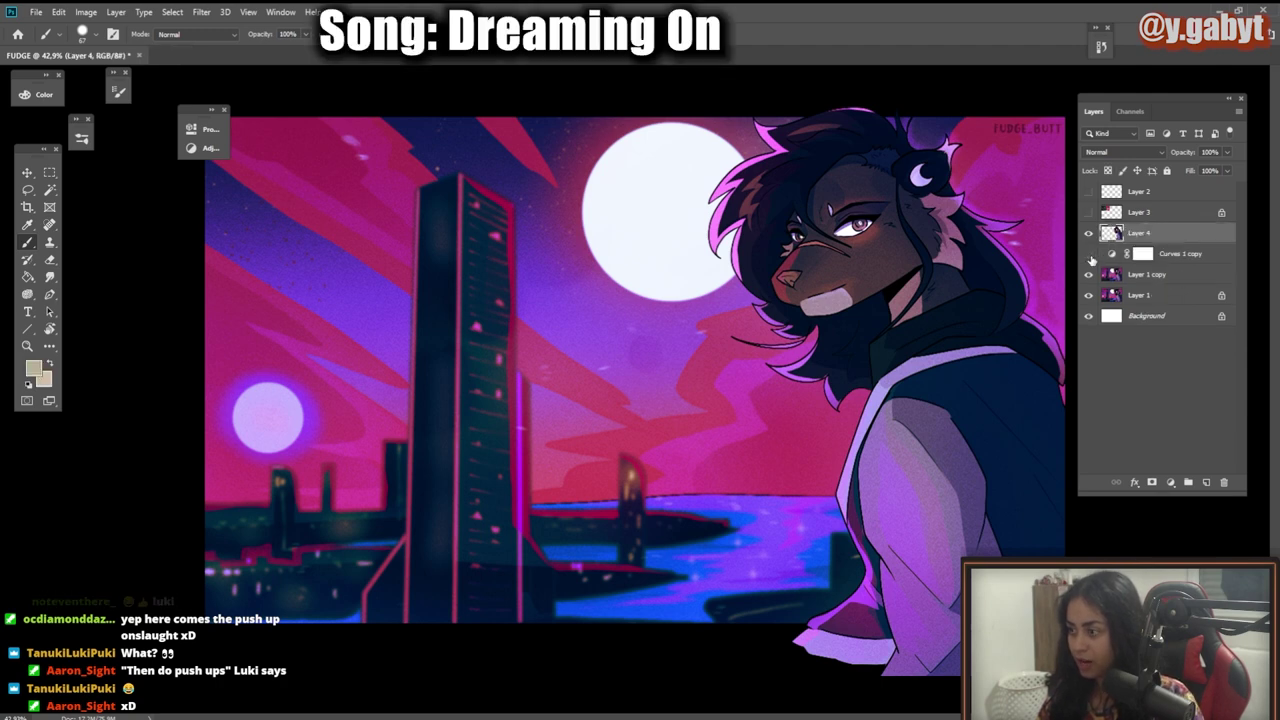
# Step: Try raising the shadows of the Blue and Red curves in Curves 1 copy, with a red point at input 28, output 55
pyautogui.scroll(-1, 1090, 258)
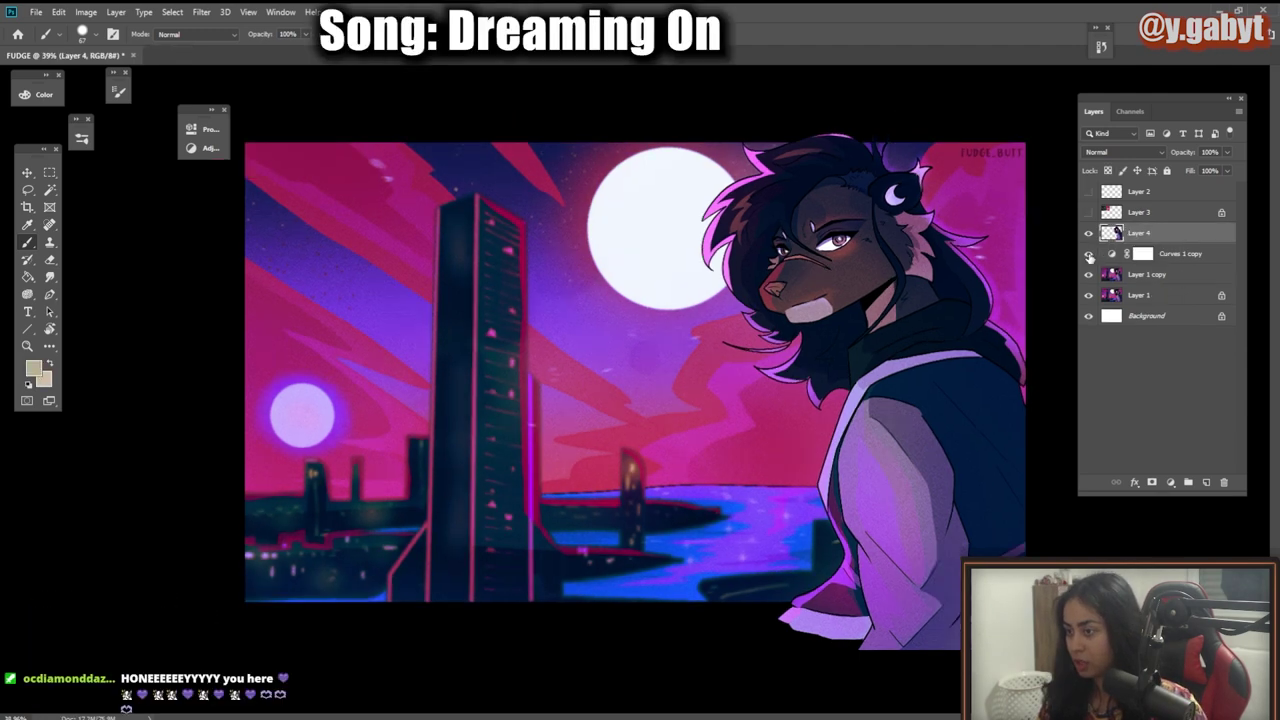
pyautogui.doubleClick(1112, 255)
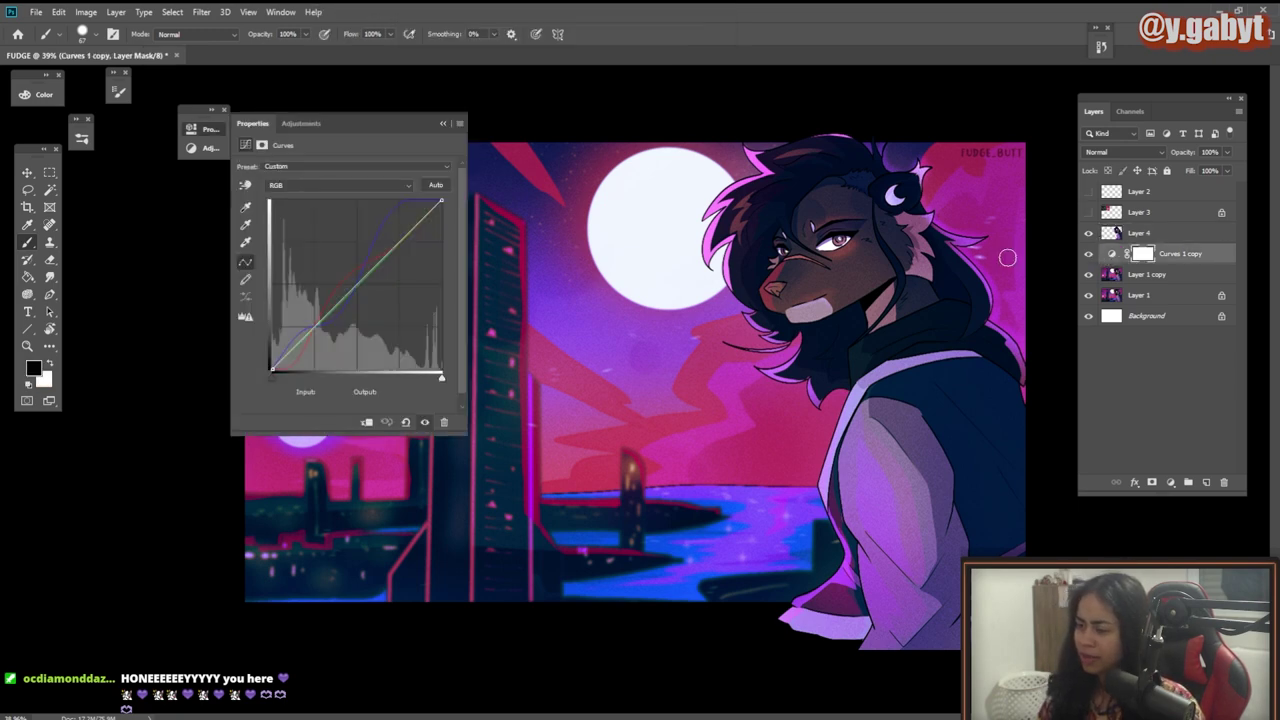
pyautogui.click(355, 186)
pyautogui.click(306, 228)
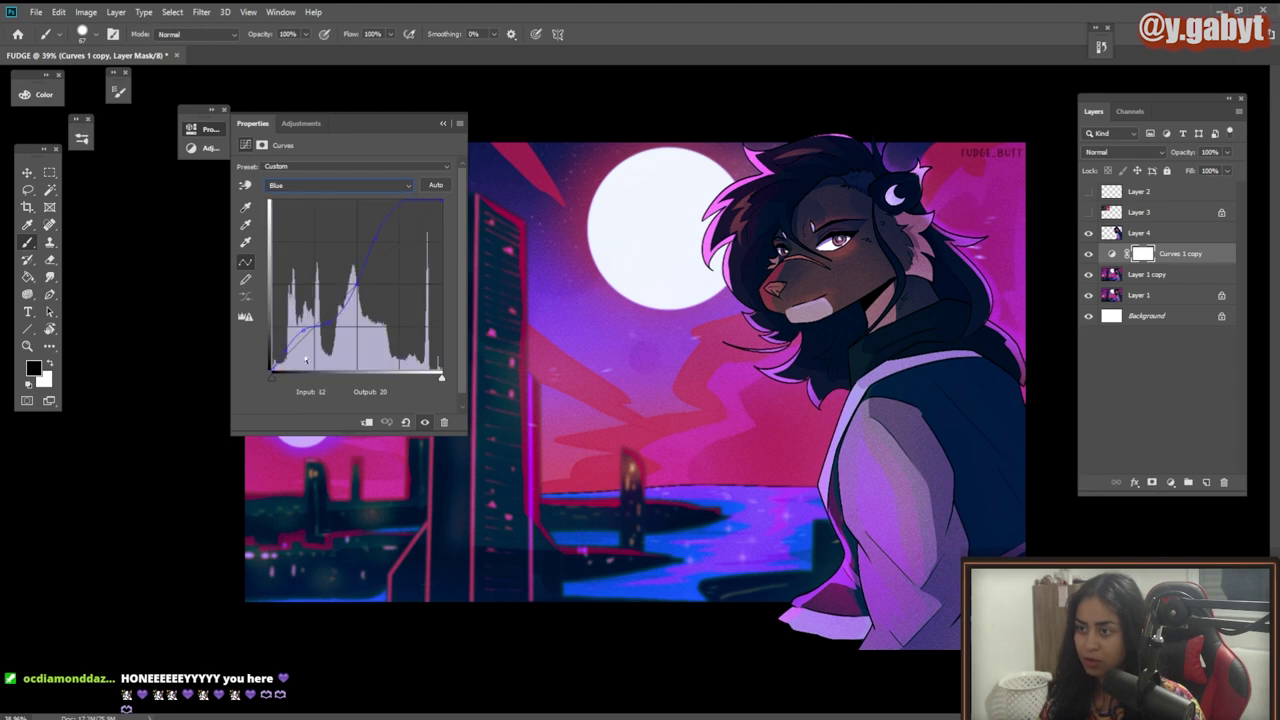
pyautogui.moveTo(308, 355); pyautogui.dragTo(308, 302)
pyautogui.hotkey('alt', '3')
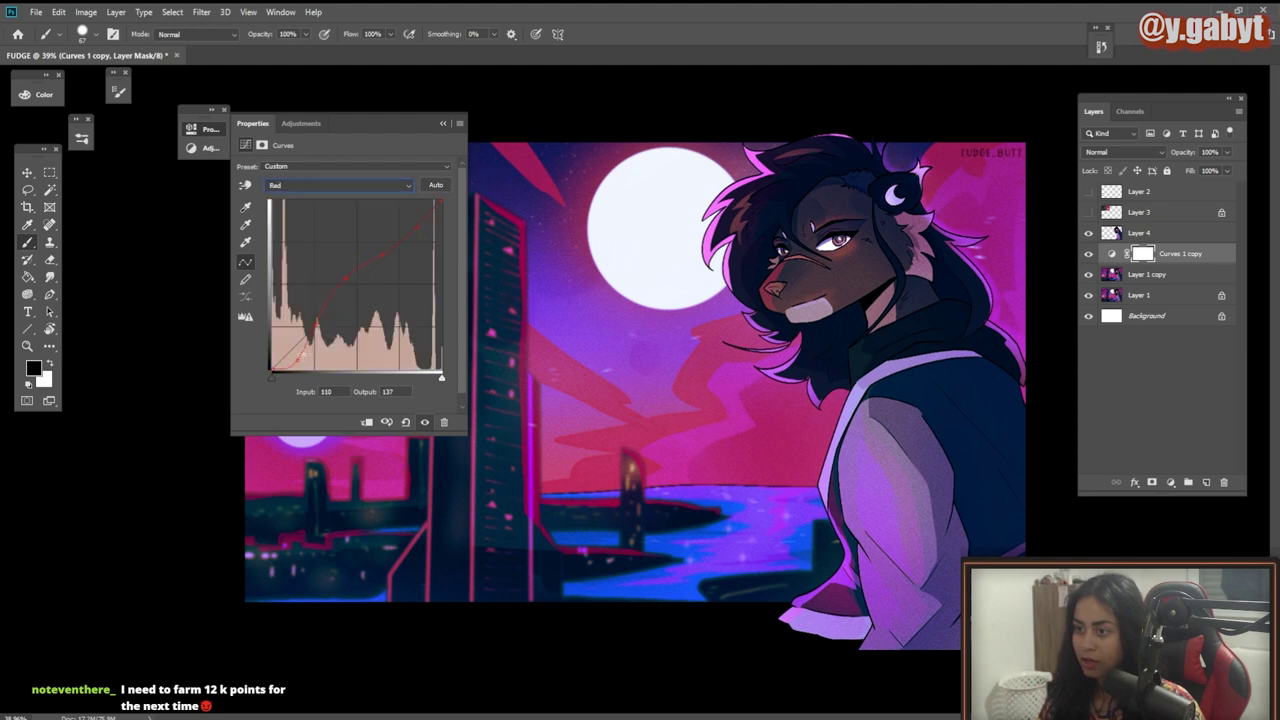
pyautogui.moveTo(295, 361); pyautogui.dragTo(289, 333)
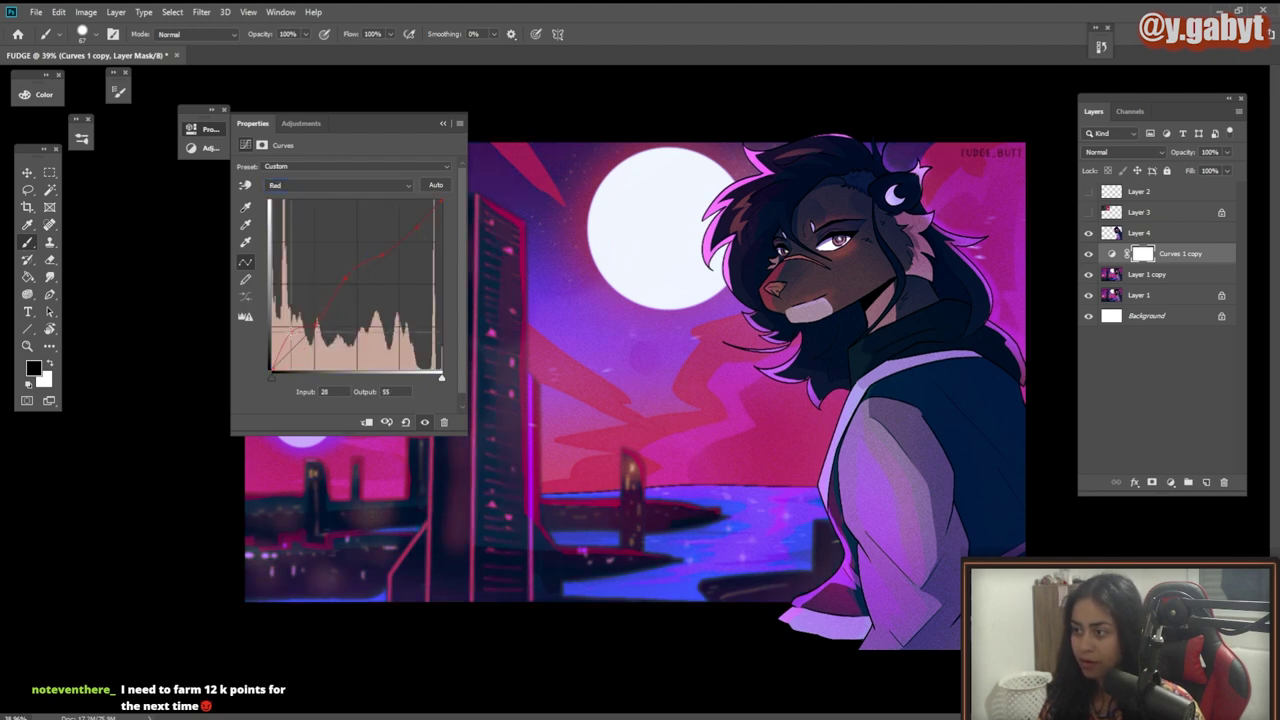
pyautogui.moveTo(289, 333); pyautogui.dragTo(289, 341)
pyautogui.moveTo(346, 279); pyautogui.dragTo(349, 291)
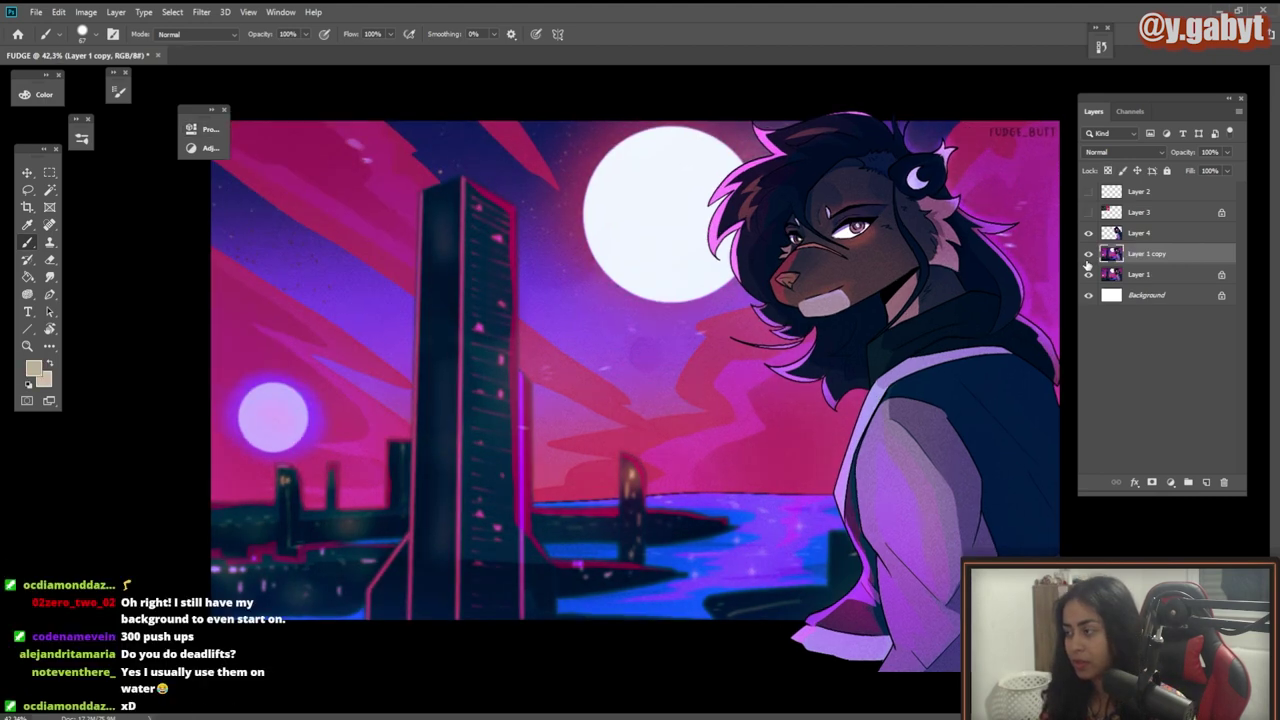
# Step: Move the original artwork on Layer 1 above Layer 4 and toggle its visibility to compare it with the recoloured version
pyautogui.moveTo(1110, 272); pyautogui.dragTo(1089, 234)
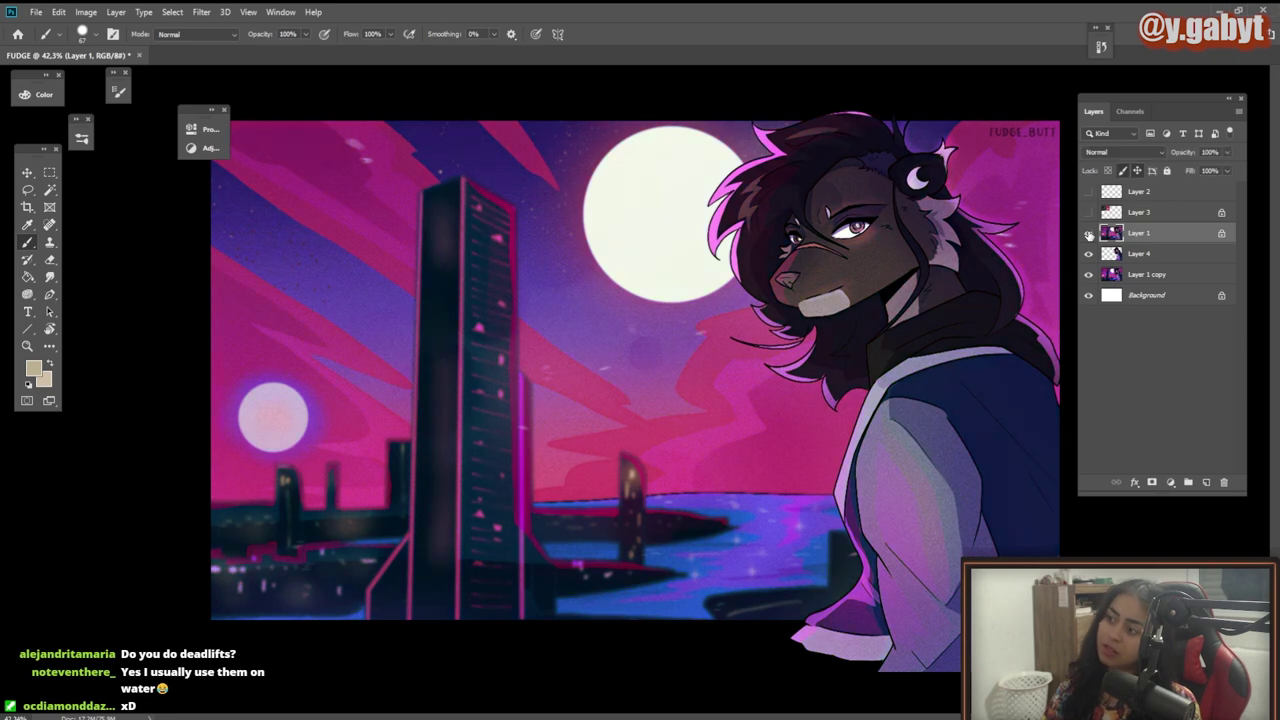
pyautogui.click(1089, 235)
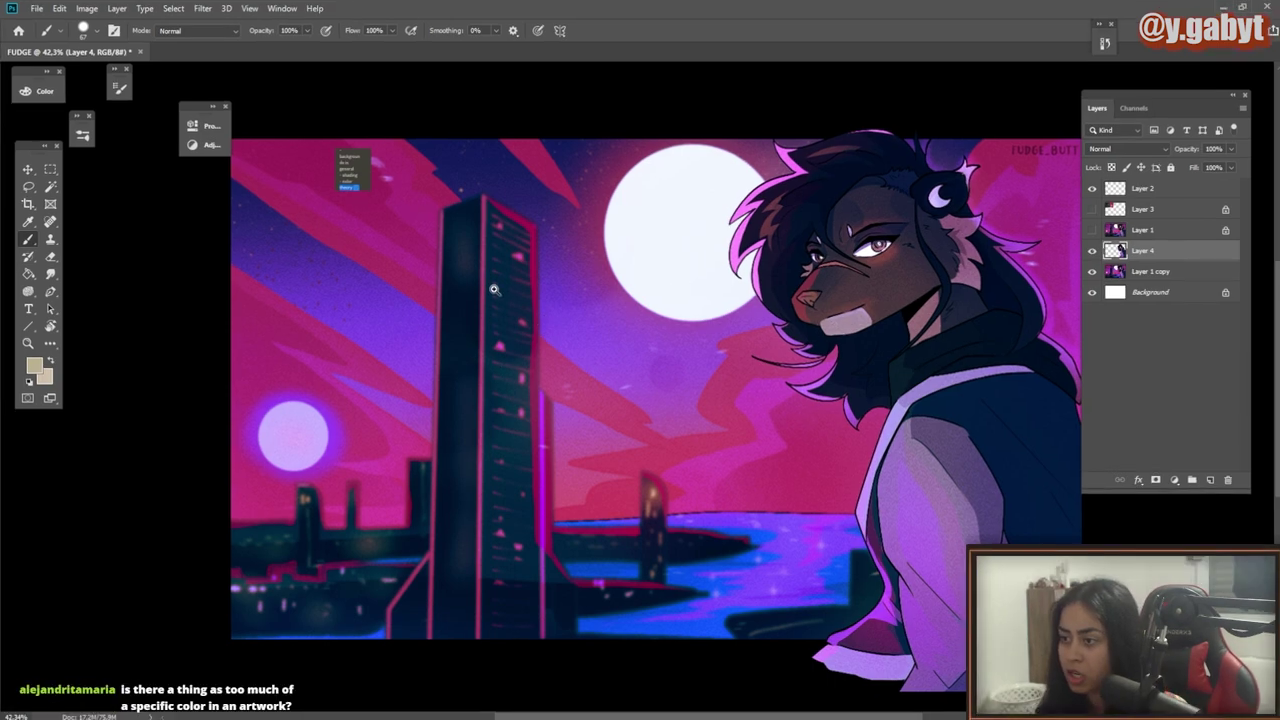
# Step: Add an empty layer directly above Layer 1 copy and switch to the Lasso tool
pyautogui.moveTo(494, 290); pyautogui.dragTo(557, 222)
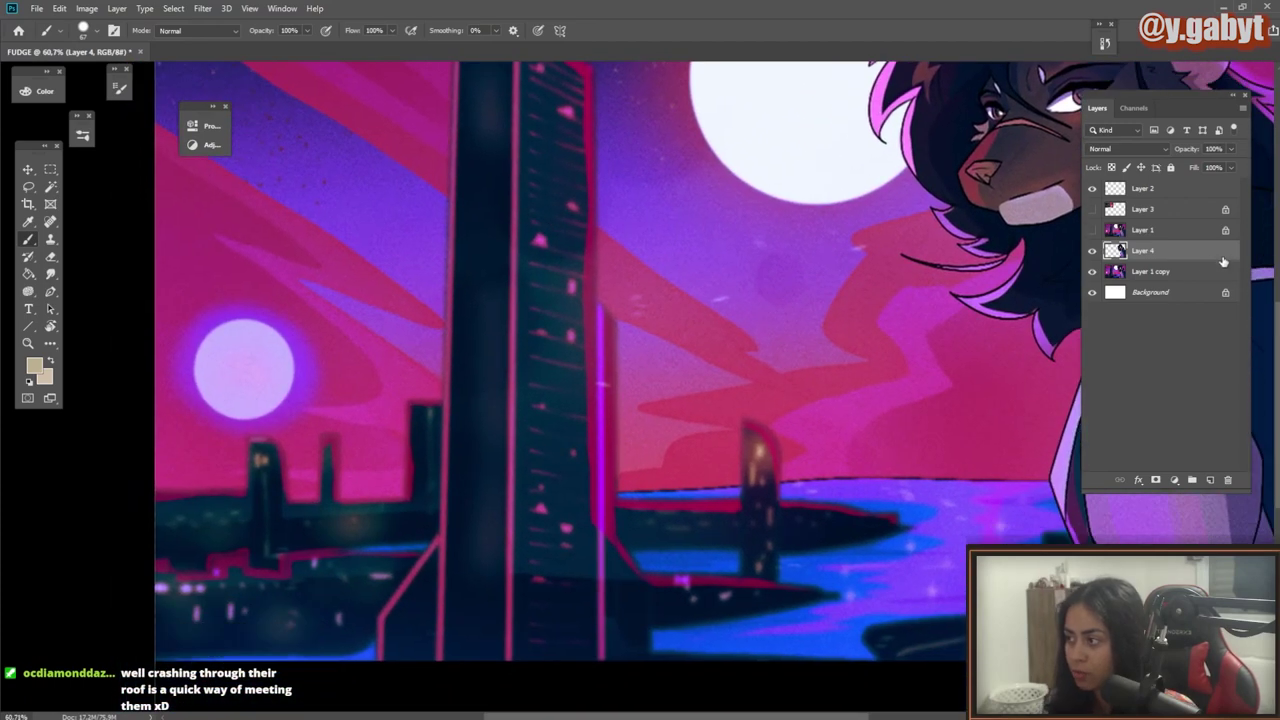
pyautogui.click(1188, 278)
pyautogui.hotkey('ctrl', 'alt', 'shift', 'n')
pyautogui.press('l')
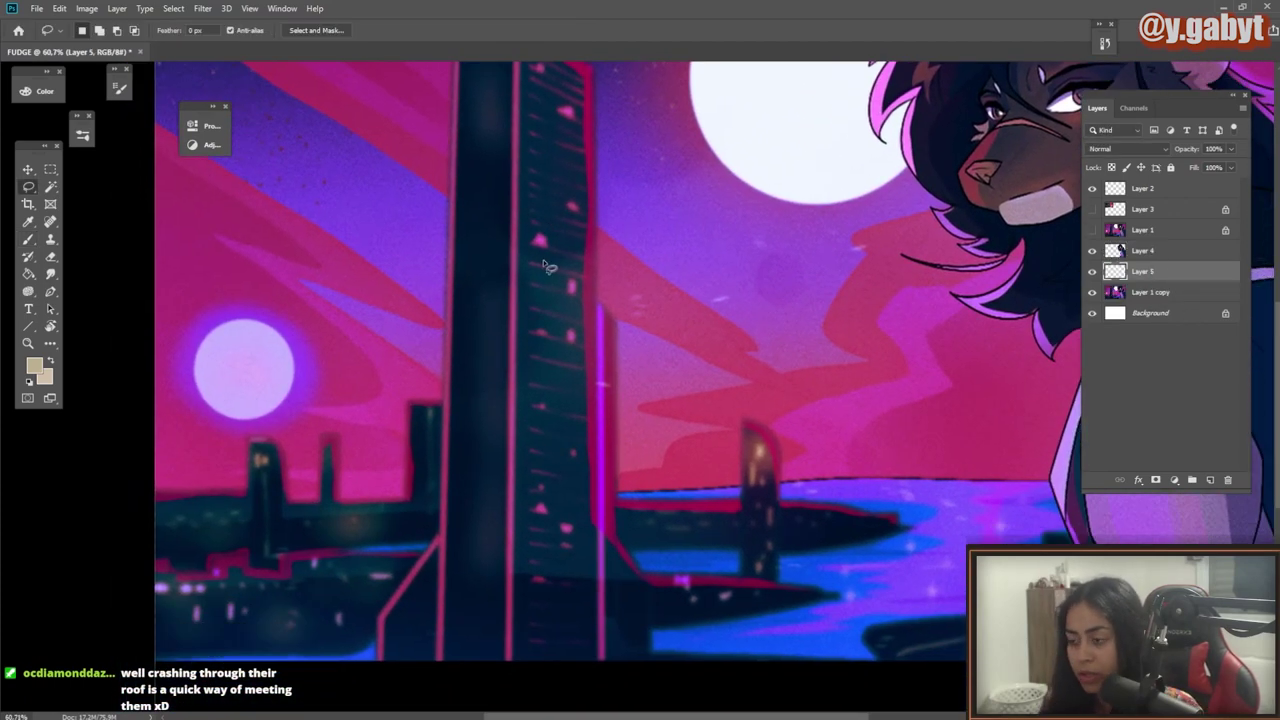
# Step: Outline the roof and upper sides of the large tower with a lasso selection
pyautogui.moveTo(577, 183); pyautogui.dragTo(581, 319)
pyautogui.moveTo(561, 235)
pyautogui.mouseDown()
pyautogui.moveTo(614, 266)
pyautogui.moveTo(625, 359)
pyautogui.moveTo(547, 428)
pyautogui.moveTo(450, 391)
pyautogui.moveTo(386, 277)
pyautogui.moveTo(408, 190)
pyautogui.moveTo(452, 133)
pyautogui.mouseUp()
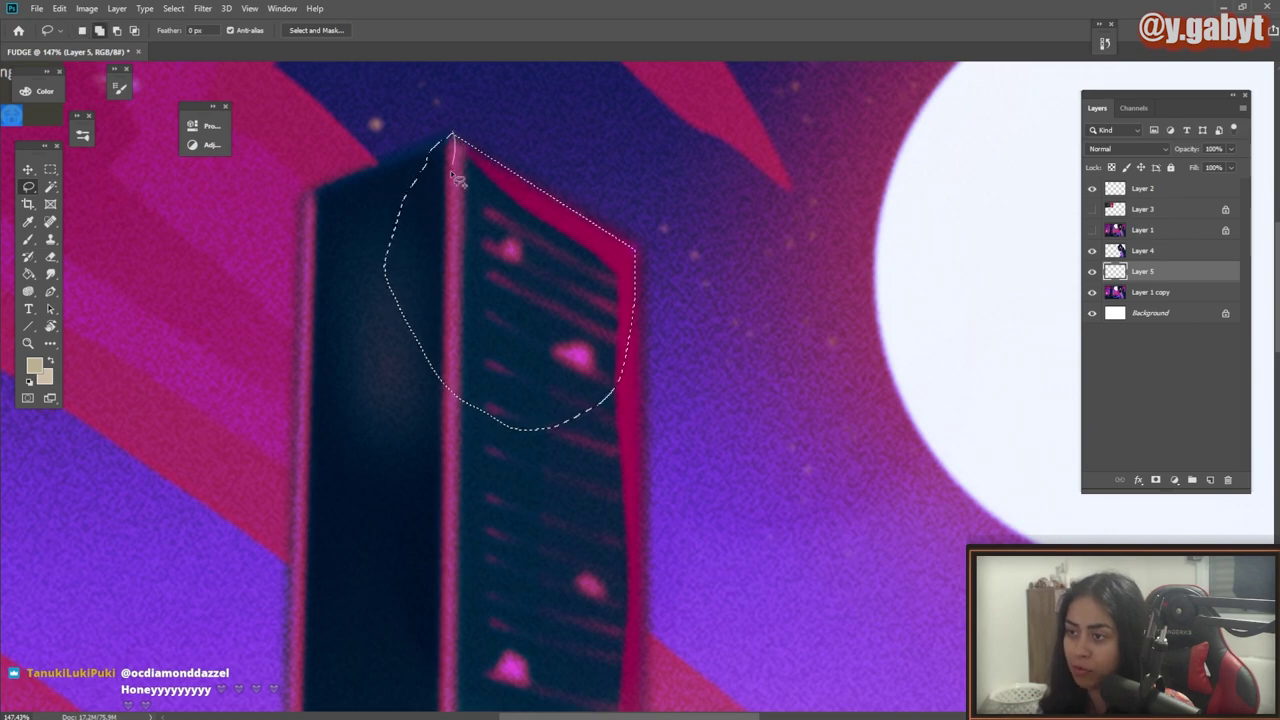
pyautogui.moveTo(450, 187)
pyautogui.mouseDown()
pyautogui.moveTo(399, 290)
pyautogui.moveTo(336, 253)
pyautogui.moveTo(304, 193)
pyautogui.mouseUp()
pyautogui.moveTo(304, 193); pyautogui.dragTo(529, 78)
pyautogui.moveTo(529, 77)
pyautogui.mouseDown()
pyautogui.moveTo(623, 708)
pyautogui.moveTo(520, 708)
pyautogui.mouseUp()
pyautogui.moveTo(563, 120); pyautogui.dragTo(572, 655)
pyautogui.moveTo(386, 423); pyautogui.dragTo(476, 187)
# Step: Extend the lasso selection along the tower's lower sides down to its base
pyautogui.moveTo(474, 187); pyautogui.dragTo(465, 474)
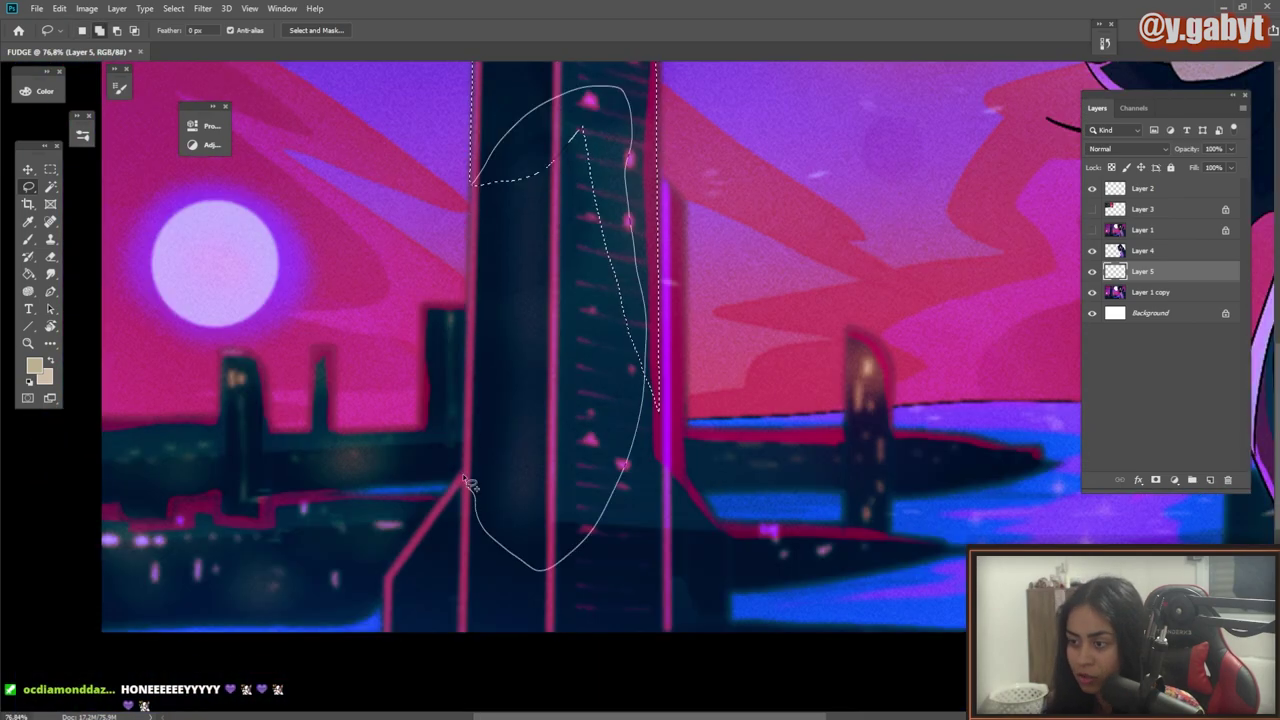
pyautogui.hotkey('ctrl', 'z')
pyautogui.moveTo(472, 165); pyautogui.dragTo(532, 173)
pyautogui.moveTo(478, 482); pyautogui.dragTo(463, 649)
pyautogui.moveTo(477, 129); pyautogui.dragTo(532, 374)
pyautogui.moveTo(415, 307); pyautogui.dragTo(442, 283)
pyautogui.moveTo(480, 616)
pyautogui.mouseDown()
pyautogui.moveTo(565, 418)
pyautogui.moveTo(714, 556)
pyautogui.moveTo(571, 588)
pyautogui.moveTo(598, 590)
pyautogui.mouseUp()
# Step: Copy the selected tower from Layer 1 copy onto its own layer and lock that layer's transparent pixels
pyautogui.click(1143, 292)
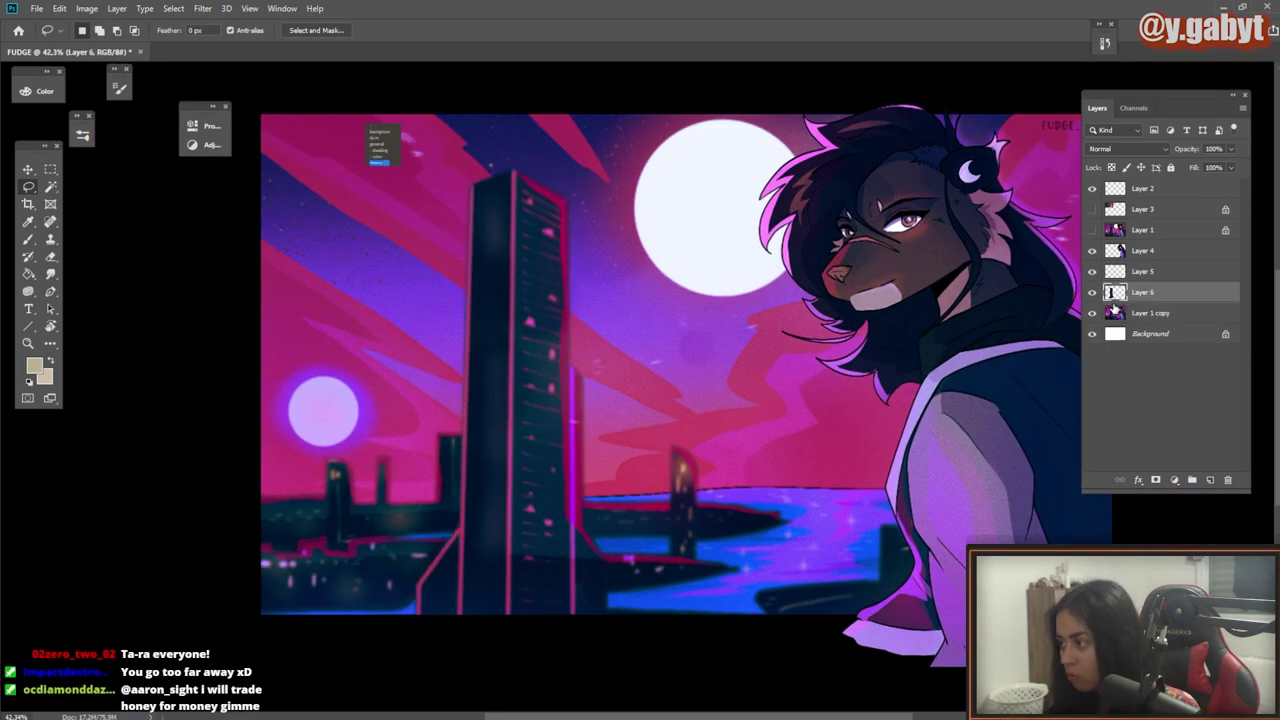
pyautogui.press('b')
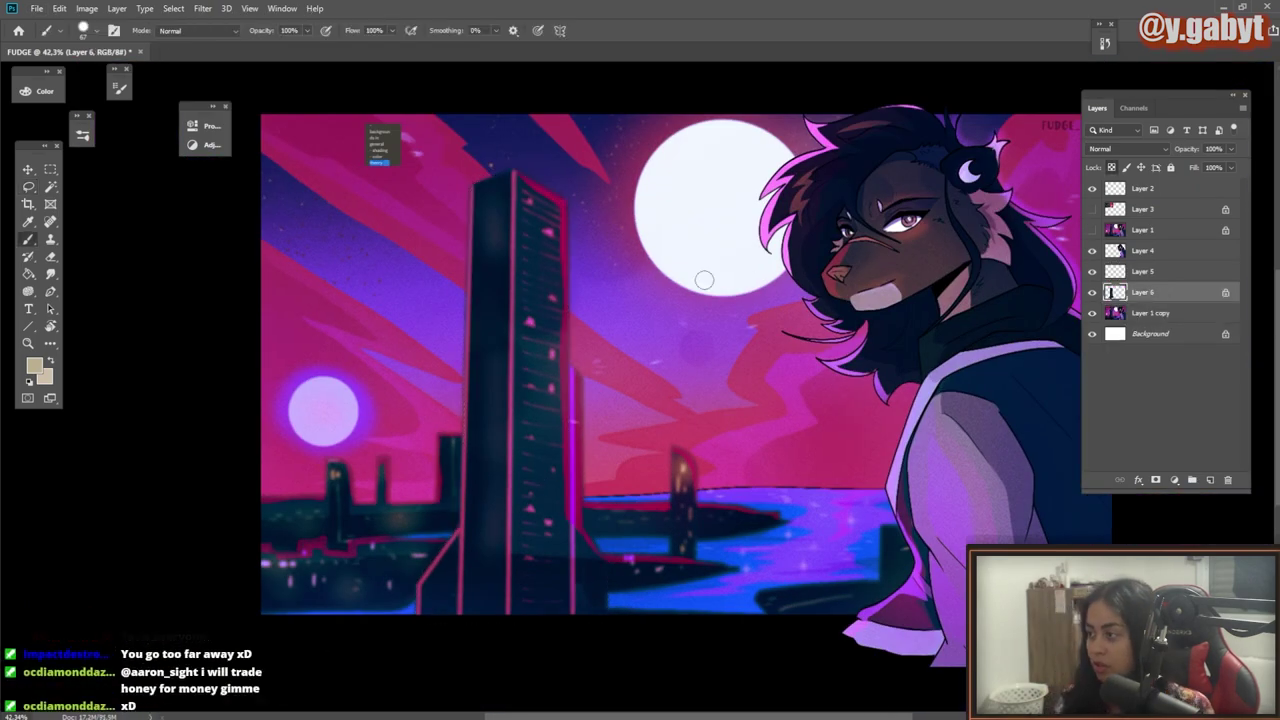
# Step: On a new layer above the tower layer, fill a narrow vertical rectangle over the large moon with the tower's dark navy
pyautogui.scroll(3, 706, 276)
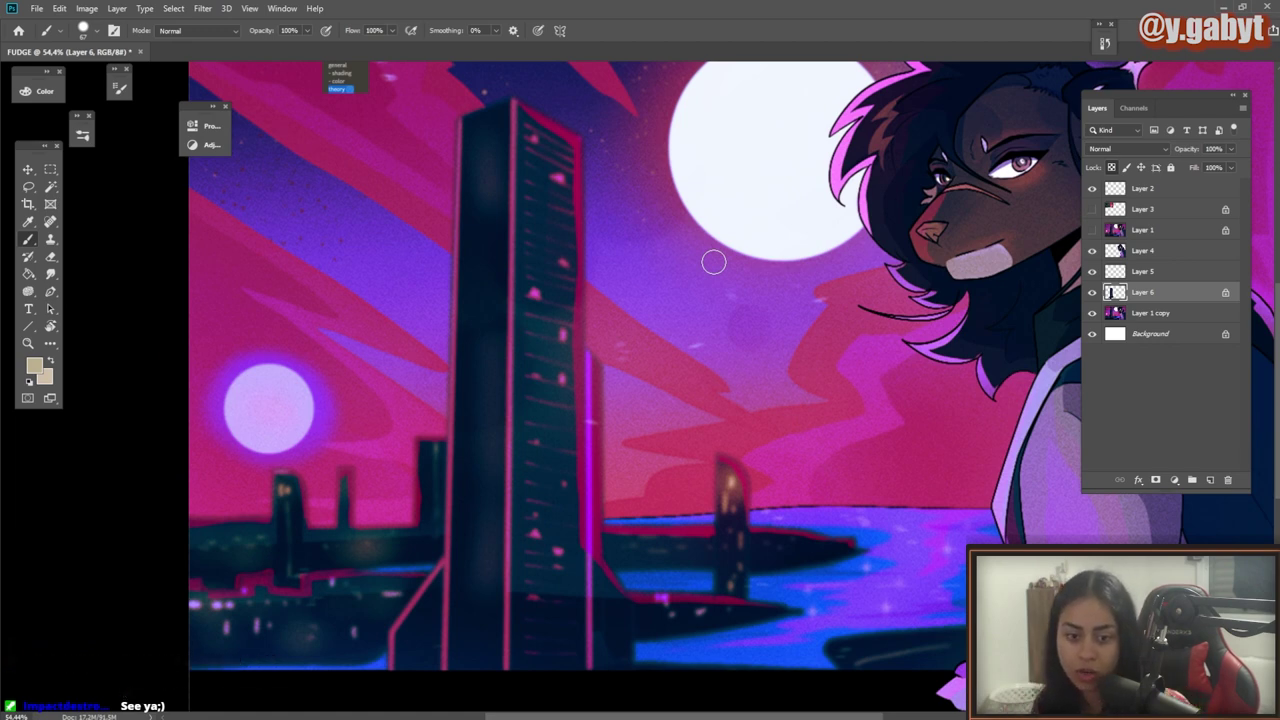
pyautogui.press('Return')
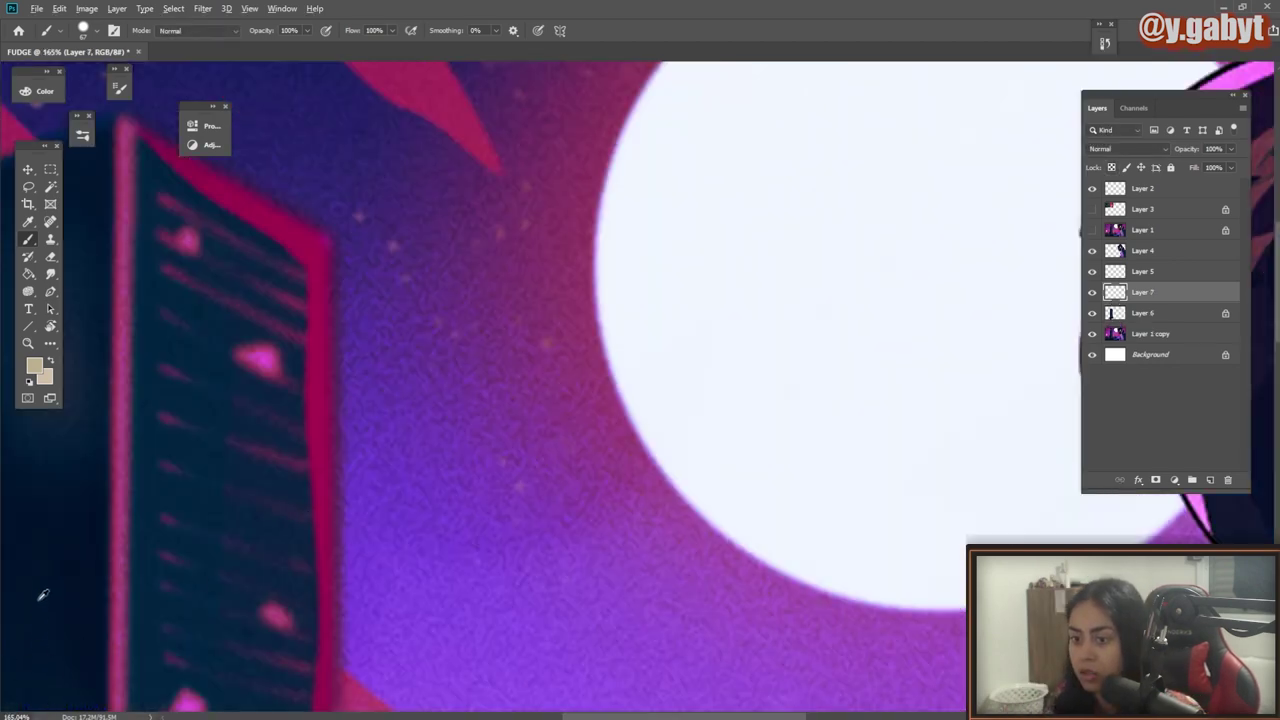
pyautogui.keyDown('alt'); pyautogui.click(43, 574); pyautogui.keyUp('alt')
pyautogui.moveTo(775, 294); pyautogui.dragTo(469, 361)
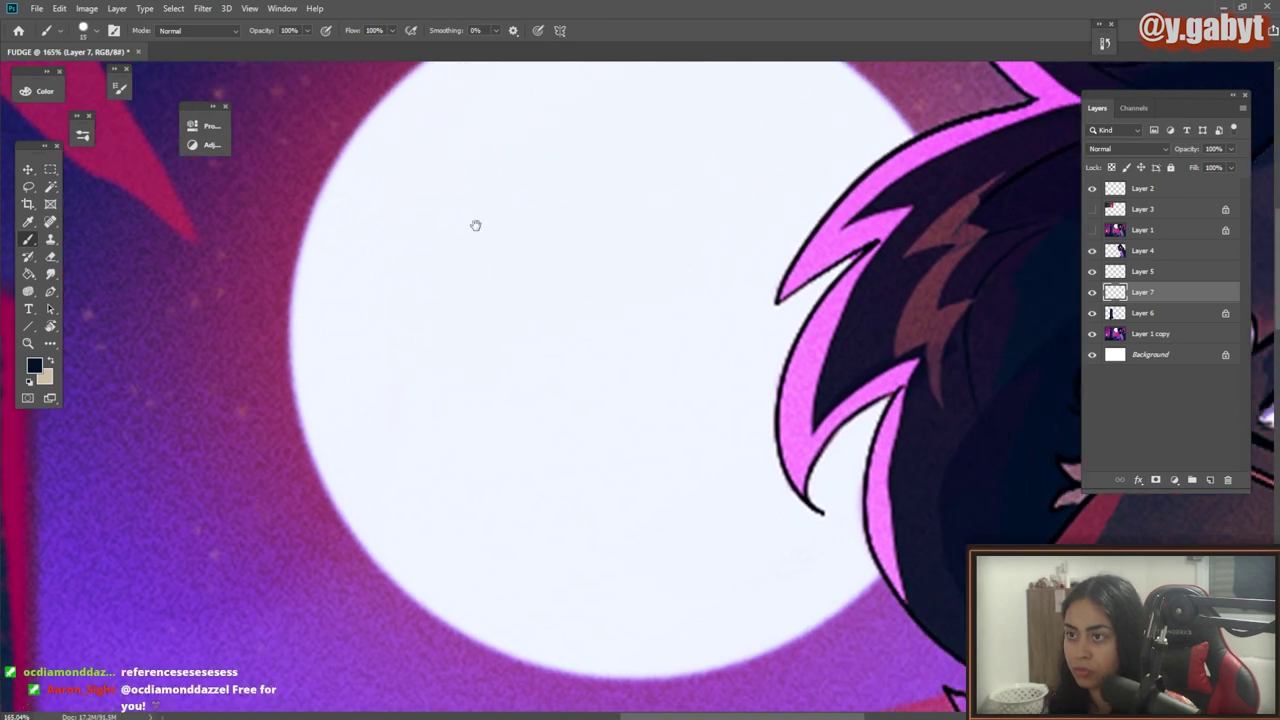
pyautogui.scroll(2, 483, 227)
pyautogui.press('m')
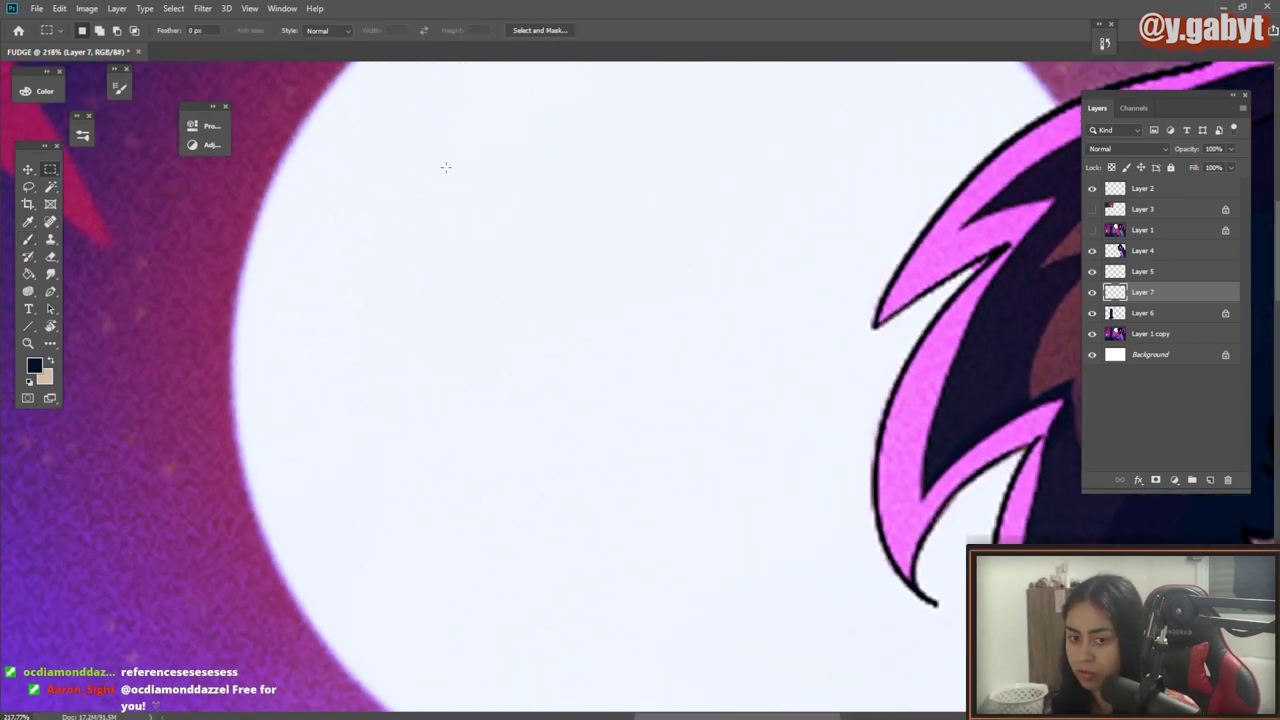
pyautogui.moveTo(447, 167); pyautogui.dragTo(480, 318)
pyautogui.press('g')
pyautogui.click(479, 316)
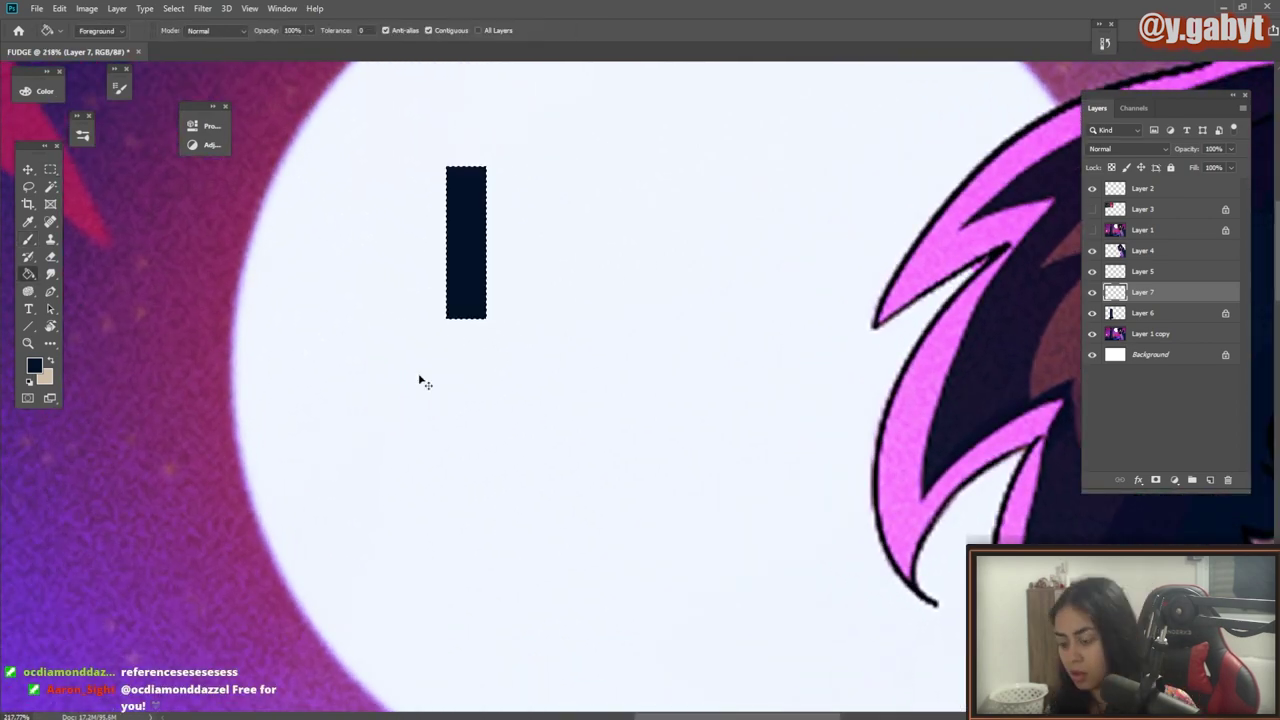
# Step: Duplicate the navy bar sideways, and duplicate the pair to make four evenly spaced bars
pyautogui.hotkey('ctrl', 't')
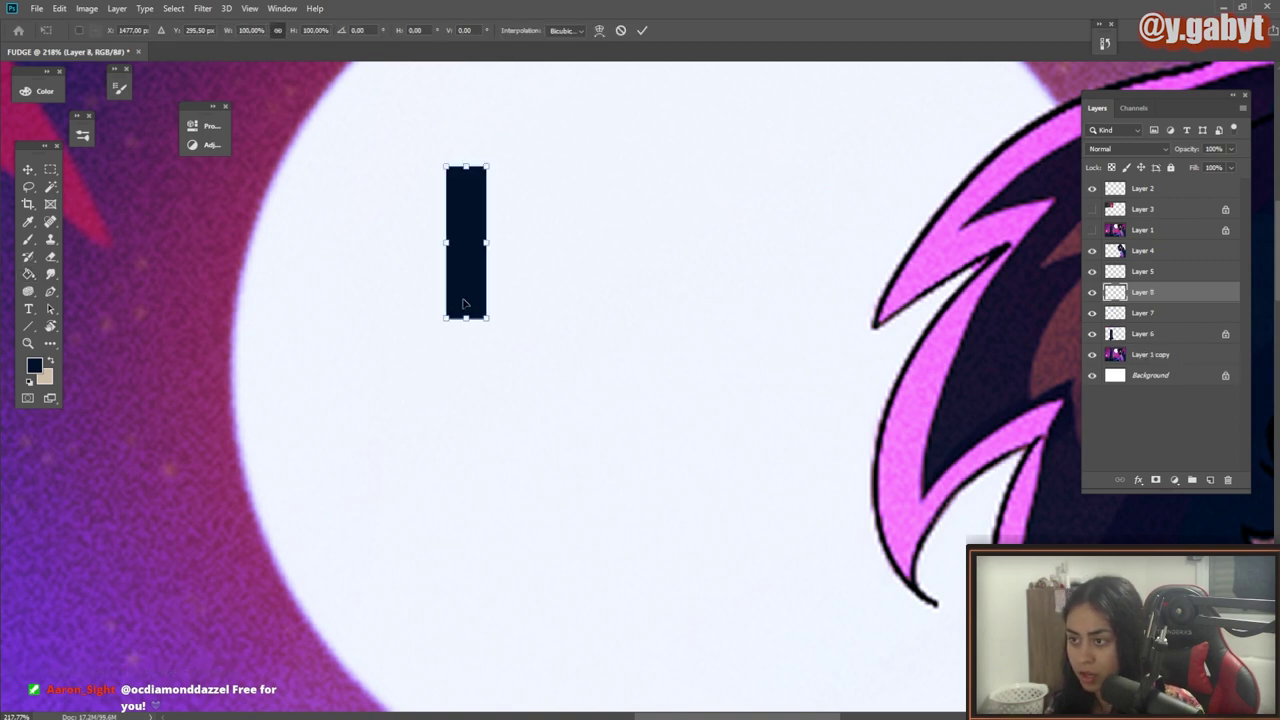
pyautogui.moveTo(466, 292); pyautogui.dragTo(533, 292)
pyautogui.press('Return')
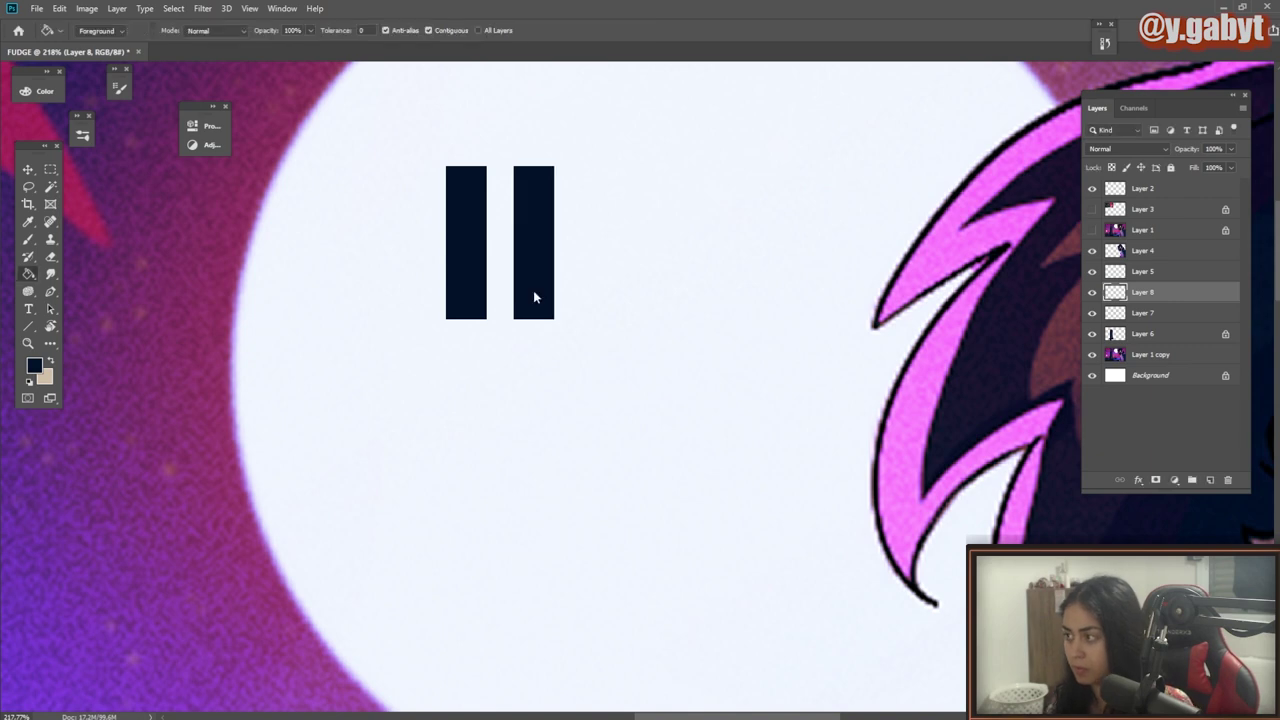
pyautogui.hotkey('ctrl', 'j')
pyautogui.hotkey('ctrl', 't')
pyautogui.moveTo(517, 300); pyautogui.dragTo(657, 291)
# Step: Duplicate the four bars on the other side of the first bar and nudge them into an even row of eight
pyautogui.moveTo(633, 290); pyautogui.dragTo(368, 284)
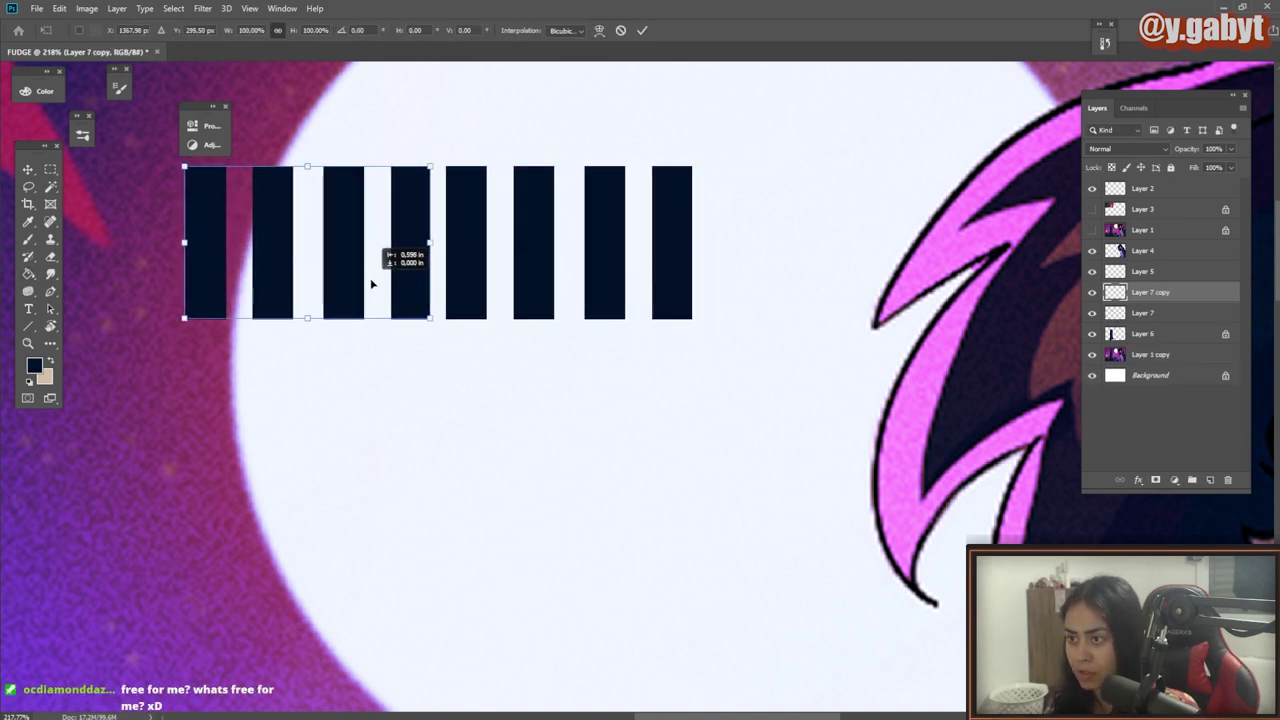
pyautogui.press('Left')
pyautogui.press('Left')
pyautogui.press('Left')
pyautogui.press('Left')
pyautogui.press('Left')
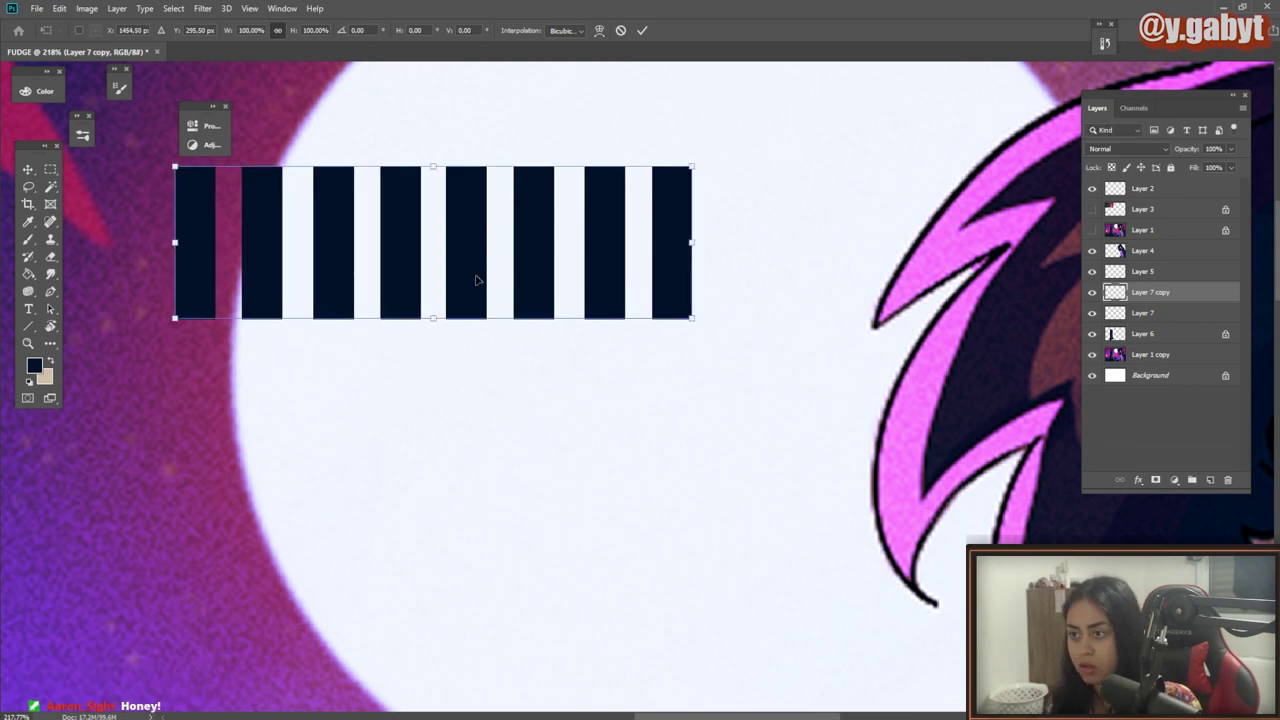
# Step: Duplicate the row of bars repeatedly downward and merge the copies into Layer 7 as a tall window grid
pyautogui.moveTo(494, 228); pyautogui.dragTo(494, 413)
pyautogui.moveTo(494, 413); pyautogui.dragTo(494, 416)
pyautogui.press('Return')
pyautogui.press('Return')
pyautogui.hotkey('ctrl', 'e')
pyautogui.press('Return')
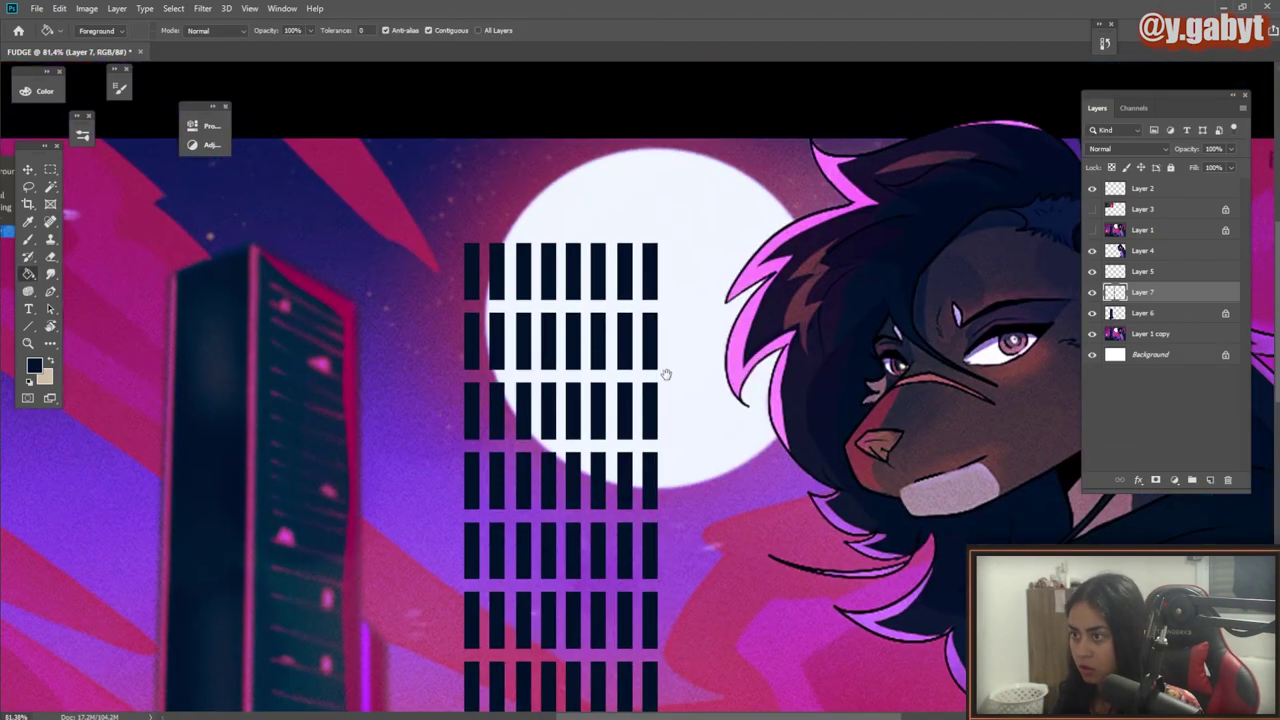
pyautogui.moveTo(665, 374); pyautogui.dragTo(666, 336)
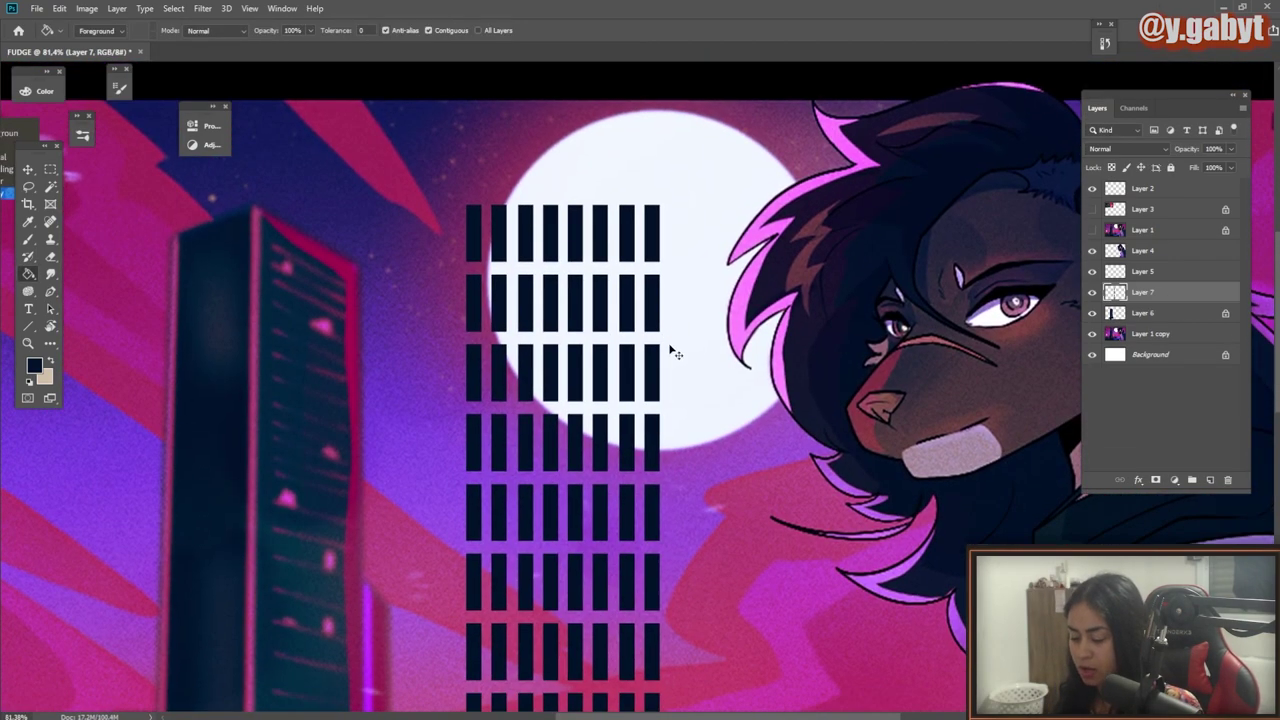
# Step: Extend the window grid with one more duplicate of the rows and merge it into Layer 7
pyautogui.hotkey('ctrl', 'j')
pyautogui.hotkey('ctrl', 't')
pyautogui.moveTo(598, 555); pyautogui.dragTo(592, 137)
pyautogui.press('Return')
pyautogui.hotkey('ctrl', 'e')
# Step: Scale down the window grid and place it over the large background tower's windowed side face
pyautogui.hotkey('ctrl', 't')
pyautogui.hotkey('ctrl', '-')
pyautogui.hotkey('ctrl', '-')
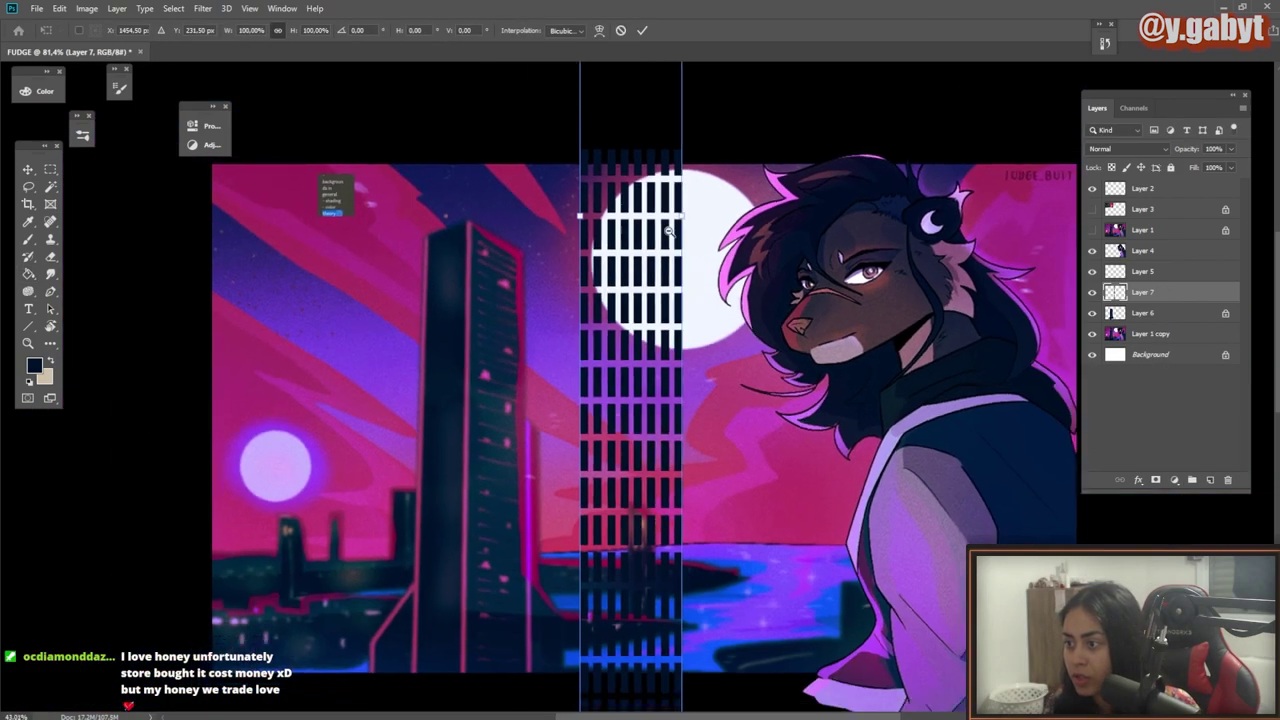
pyautogui.moveTo(641, 221)
pyautogui.mouseDown()
pyautogui.moveTo(597, 206)
pyautogui.moveTo(650, 222)
pyautogui.mouseUp()
pyautogui.moveTo(672, 224); pyautogui.dragTo(577, 394)
pyautogui.moveTo(590, 391); pyautogui.dragTo(577, 391)
pyautogui.moveTo(557, 161); pyautogui.dragTo(558, 232)
pyautogui.moveTo(562, 279); pyautogui.dragTo(603, 283)
# Step: Skew and distort the window grid so its edges follow the perspective of the tower's side face, and apply the transform
pyautogui.scroll(2, 603, 283)
pyautogui.moveTo(621, 137); pyautogui.dragTo(616, 190)
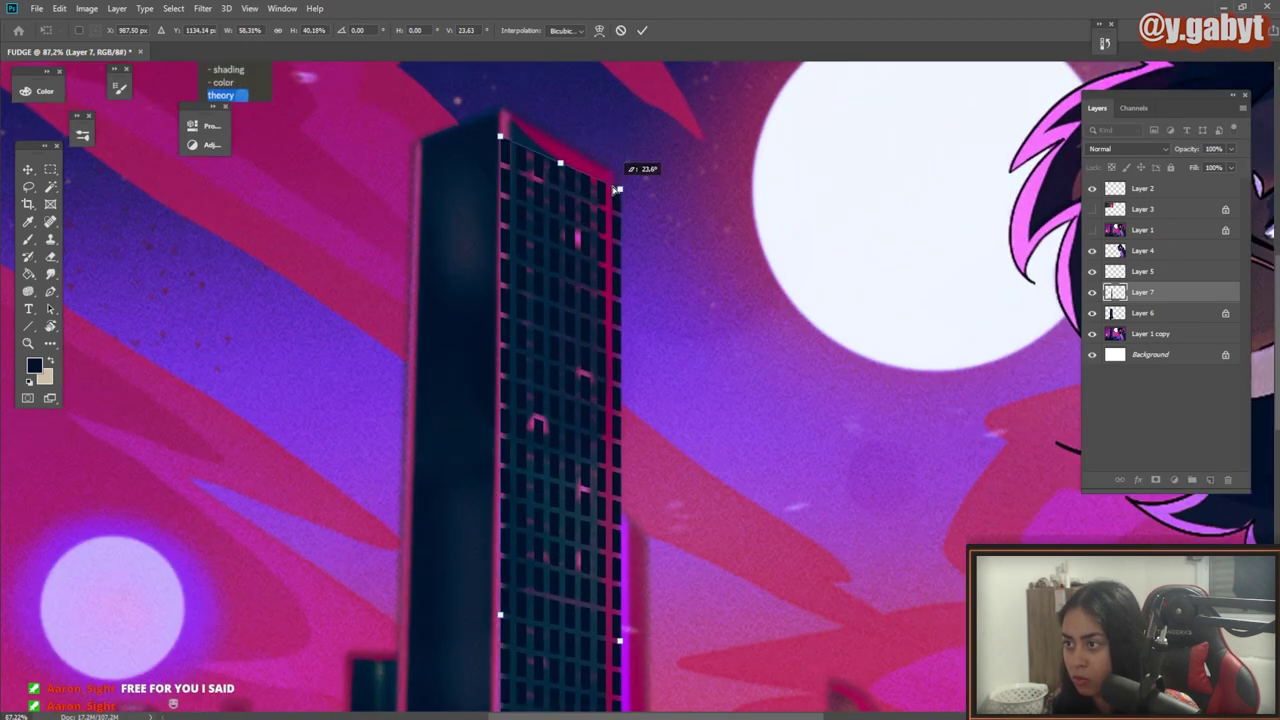
pyautogui.moveTo(506, 141); pyautogui.dragTo(512, 117)
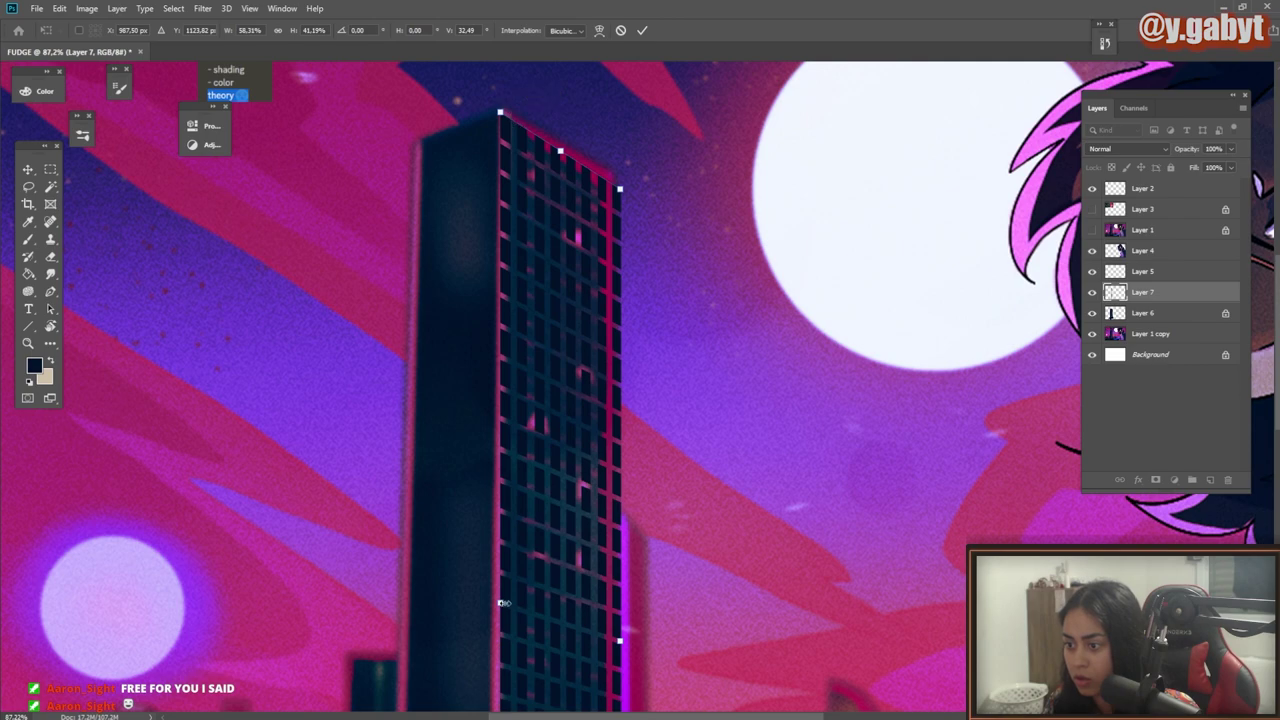
pyautogui.moveTo(503, 603); pyautogui.dragTo(511, 604)
pyautogui.moveTo(621, 640)
pyautogui.mouseDown()
pyautogui.moveTo(601, 636)
pyautogui.moveTo(620, 340)
pyautogui.mouseUp()
pyautogui.moveTo(612, 683)
pyautogui.mouseDown()
pyautogui.moveTo(626, 405)
pyautogui.moveTo(620, 456)
pyautogui.mouseUp()
pyautogui.moveTo(625, 577); pyautogui.dragTo(649, 579)
pyautogui.moveTo(534, 578); pyautogui.dragTo(523, 573)
pyautogui.moveTo(588, 576); pyautogui.dragTo(588, 513)
pyautogui.moveTo(598, 160); pyautogui.dragTo(568, 671)
pyautogui.moveTo(547, 143); pyautogui.dragTo(550, 153)
pyautogui.moveTo(600, 420); pyautogui.dragTo(570, 420)
pyautogui.moveTo(605, 546); pyautogui.dragTo(629, 217)
pyautogui.moveTo(532, 478); pyautogui.dragTo(579, 510)
pyautogui.moveTo(708, 405); pyautogui.dragTo(951, 346)
pyautogui.press('Return')
# Step: On Layer 6, paint over the tower's old pink windows behind the grid with a sampled dark slate blue and a 150 px brush
pyautogui.click(1141, 315)
pyautogui.press('b')
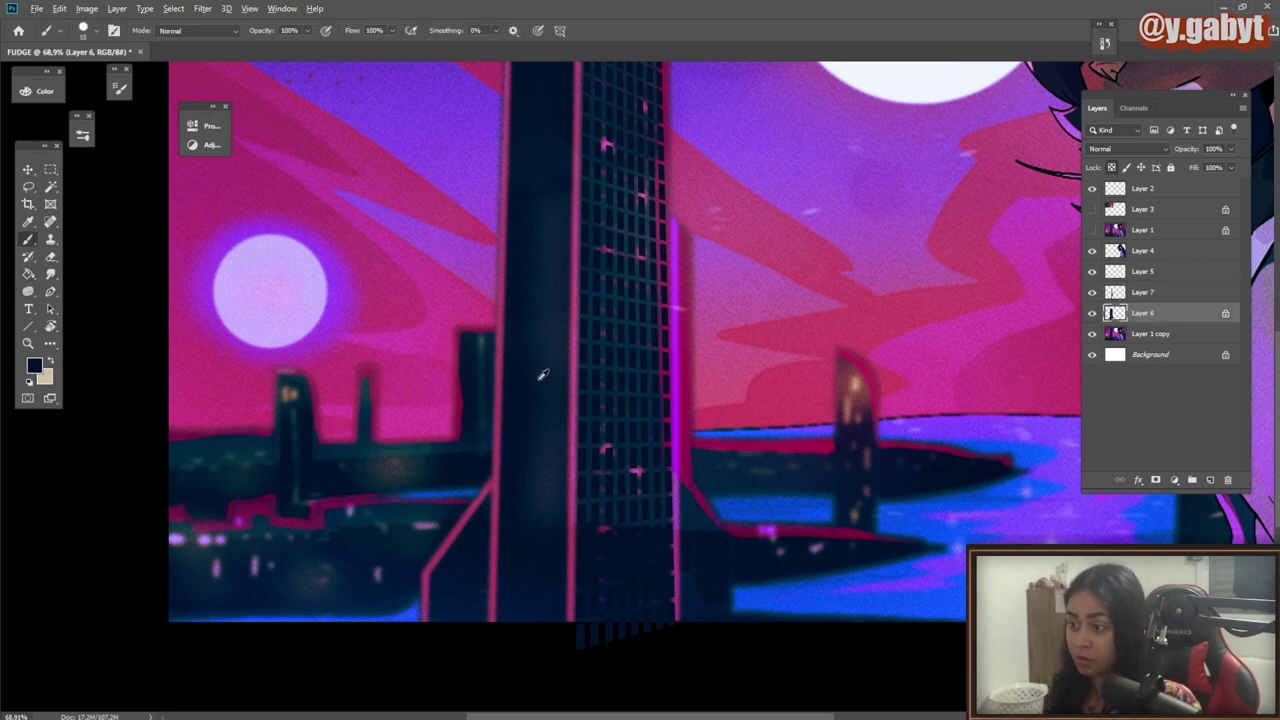
pyautogui.press(']')
pyautogui.press(']')
pyautogui.press(']')
pyautogui.press(']')
pyautogui.press(']')
pyautogui.press(']')
pyautogui.press(']')
pyautogui.press(']')
pyautogui.press(']')
pyautogui.press(']')
pyautogui.press(']')
pyautogui.press(']')
pyautogui.press(']')
pyautogui.press(']')
pyautogui.moveTo(612, 509); pyautogui.dragTo(639, 492)
pyautogui.keyDown('alt'); pyautogui.click(620, 220); pyautogui.keyUp('alt')
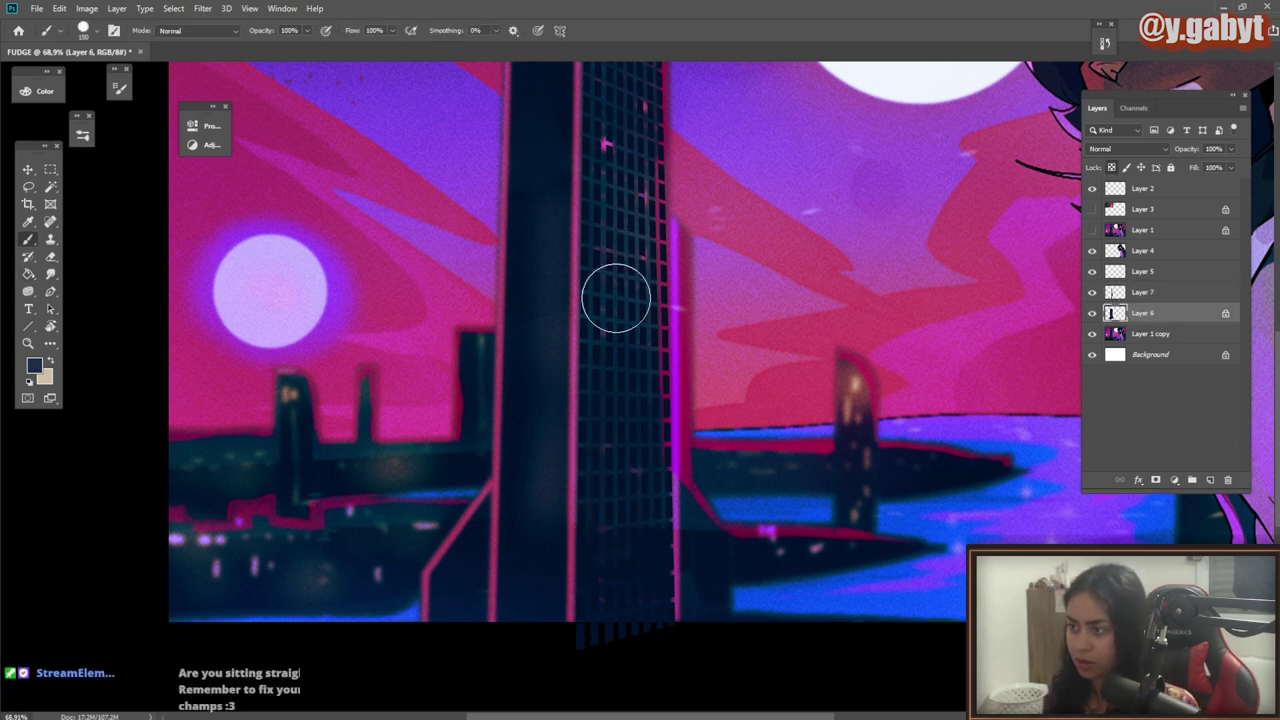
pyautogui.click(621, 110)
pyautogui.moveTo(621, 110); pyautogui.dragTo(574, 339)
pyautogui.moveTo(586, 288)
pyautogui.mouseDown()
pyautogui.moveTo(626, 131)
pyautogui.moveTo(660, 534)
pyautogui.mouseUp()
# Step: Trim the overhang at the tower's base with the Lasso, and hide and show the window grid layer for comparison
pyautogui.scroll(3, 660, 534)
pyautogui.click(1143, 292)
pyautogui.press('l')
pyautogui.click(1143, 313)
pyautogui.moveTo(800, 373); pyautogui.dragTo(706, 366)
pyautogui.moveTo(706, 366); pyautogui.dragTo(616, 608)
pyautogui.click(1143, 293)
pyautogui.click(1094, 295)
pyautogui.click(1092, 291)
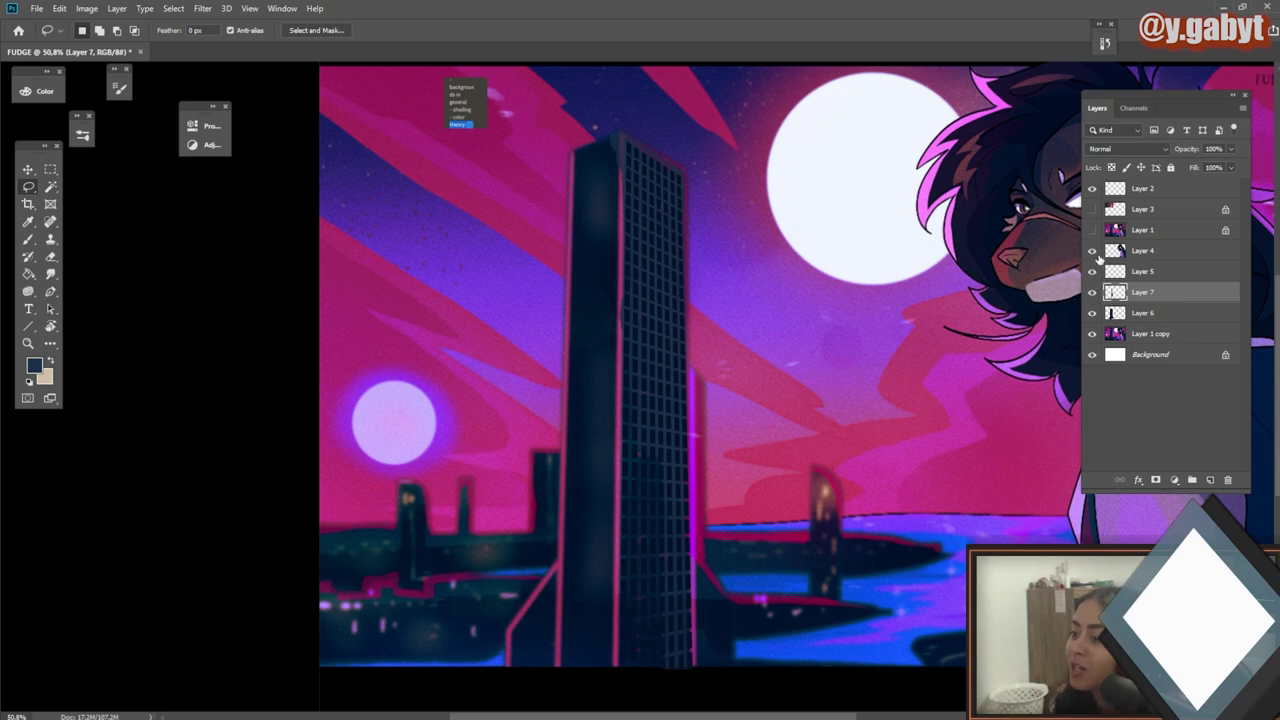
# Step: Lock the transparent pixels of Layer 7 and sample a pink from the sky as the brush colour
pyautogui.click(1111, 167)
pyautogui.press('b')
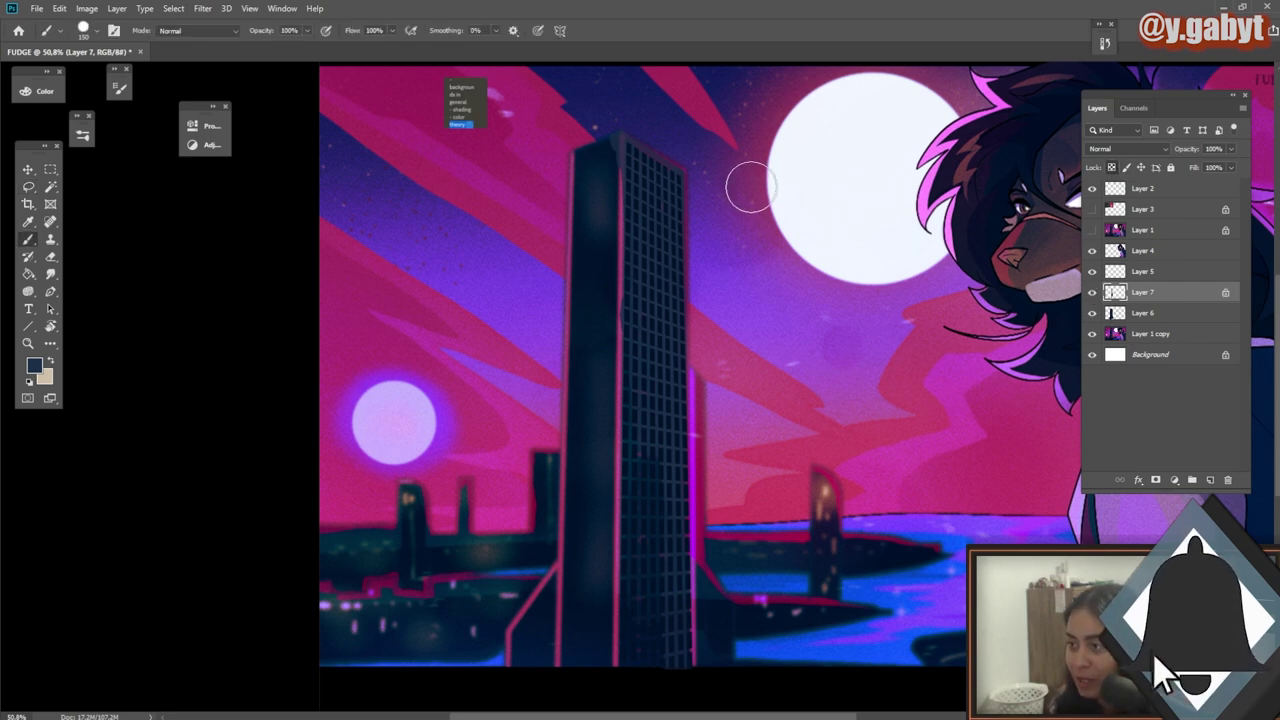
pyautogui.keyDown('alt'); pyautogui.click(440, 440); pyautogui.keyUp('alt')
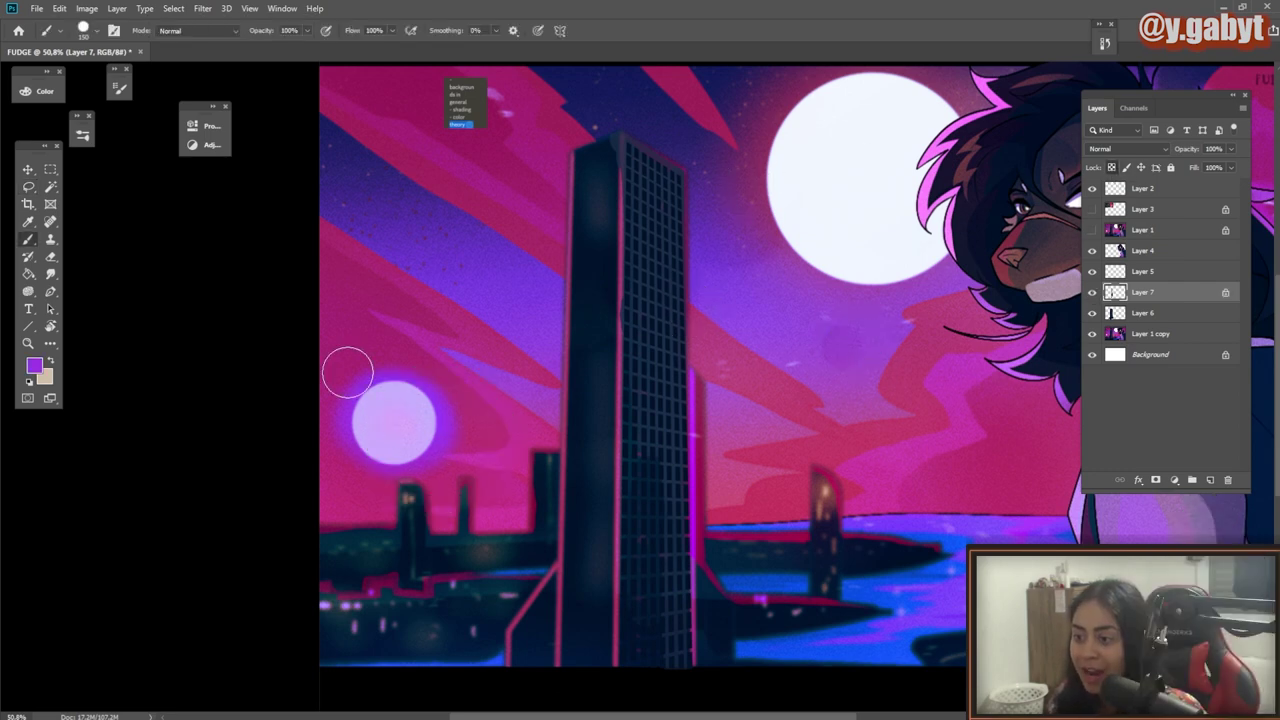
pyautogui.press('i')
pyautogui.click(409, 266)
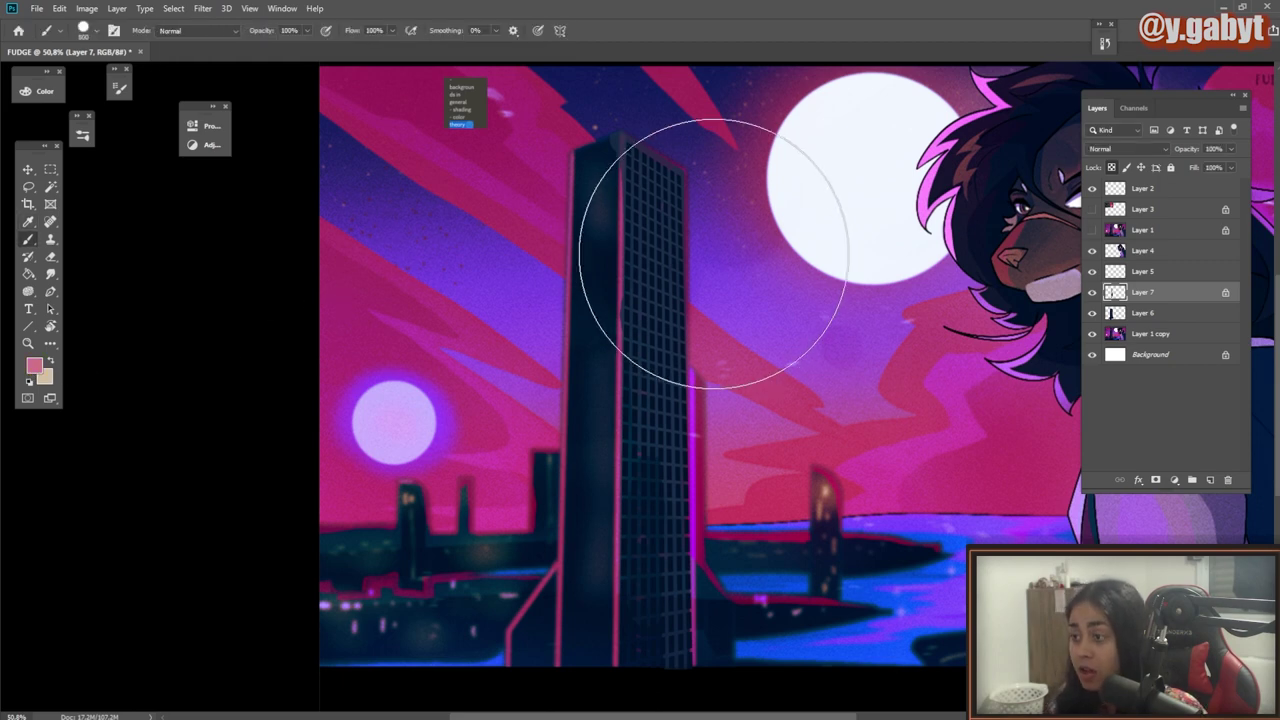
# Step: Try large pink strokes across the window grid with a hard and a softened 800 px brush, undoing each one
pyautogui.moveTo(785, 220)
pyautogui.mouseDown()
pyautogui.moveTo(689, 362)
pyautogui.moveTo(610, 400)
pyautogui.mouseUp()
pyautogui.hotkey('ctrl', 'z')
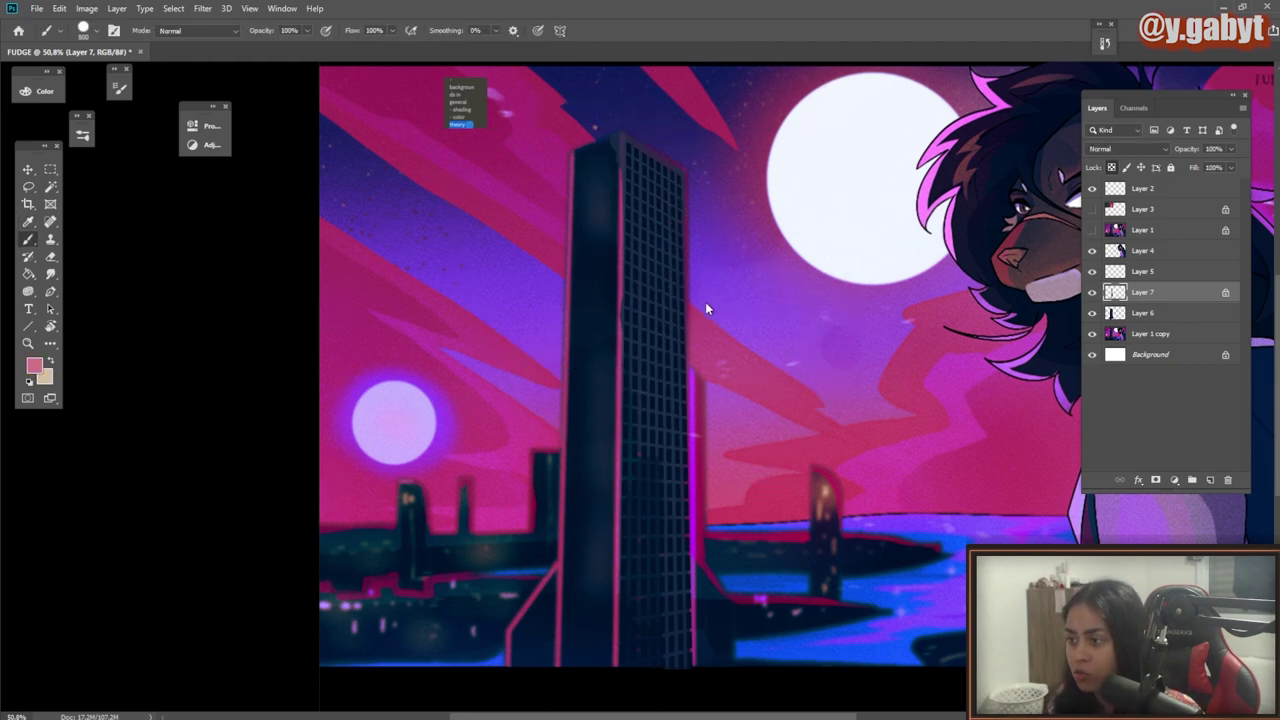
pyautogui.hotkey('shift', '[')
pyautogui.hotkey('shift', '[')
pyautogui.hotkey('shift', '[')
pyautogui.hotkey('shift', '[')
pyautogui.moveTo(728, 173); pyautogui.dragTo(622, 392)
pyautogui.hotkey('ctrl', 'z')
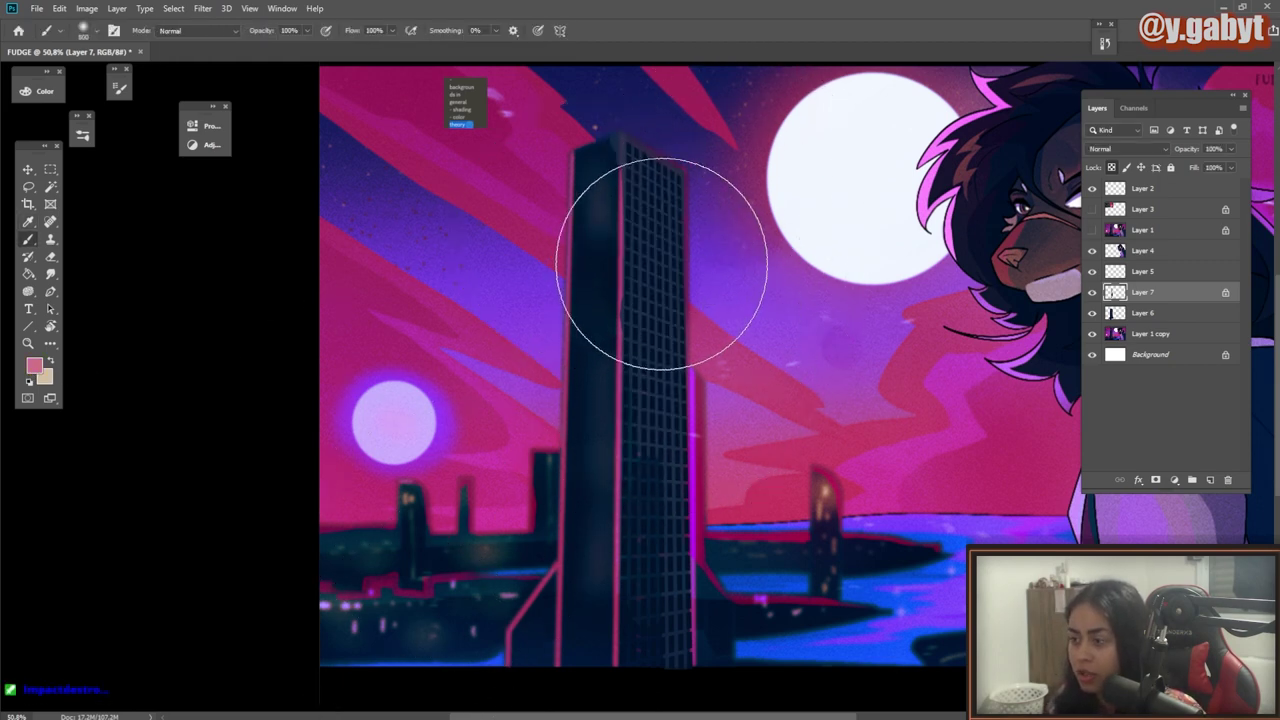
# Step: Try a narrow diagonal pink reflection across the tower's upper windows with a 90 px soft brush, and undo it
pyautogui.press('[')
pyautogui.press('[')
pyautogui.press('[')
pyautogui.press('[')
pyautogui.press('[')
pyautogui.press('[')
pyautogui.press('[')
pyautogui.press('[')
pyautogui.press('[')
pyautogui.press('[')
pyautogui.press('[')
pyautogui.press('[')
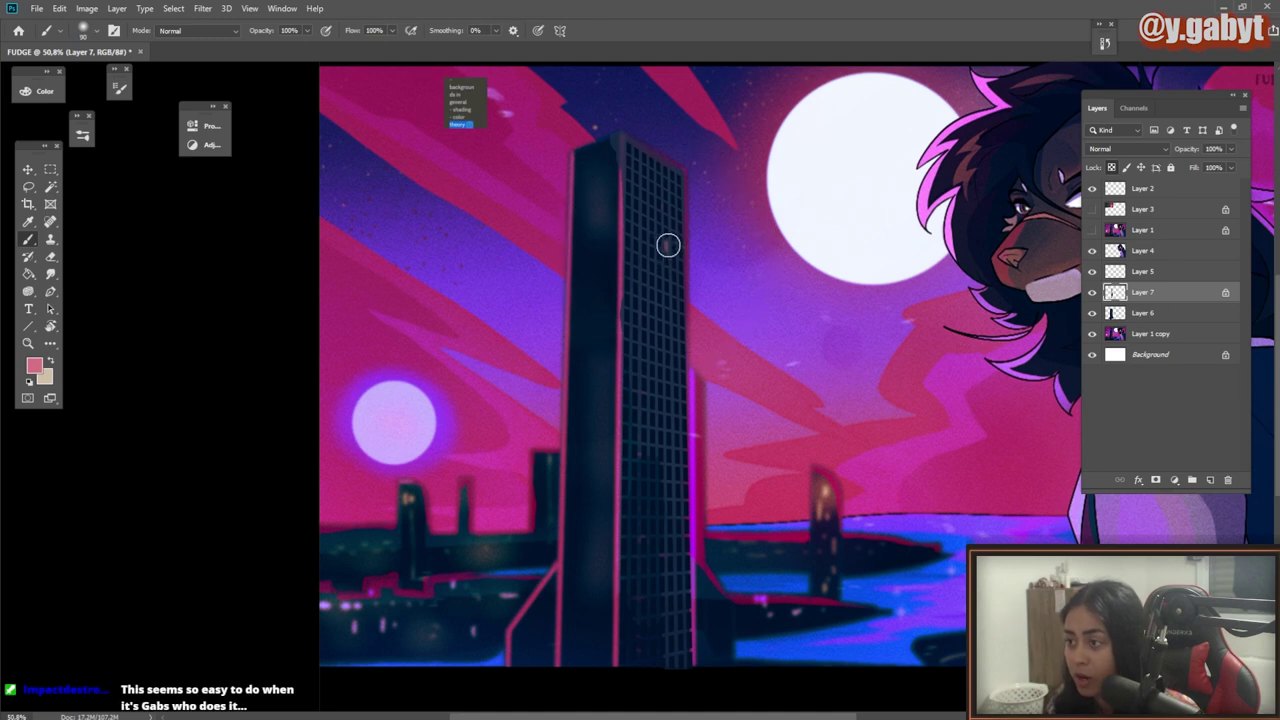
pyautogui.moveTo(682, 218); pyautogui.dragTo(696, 203)
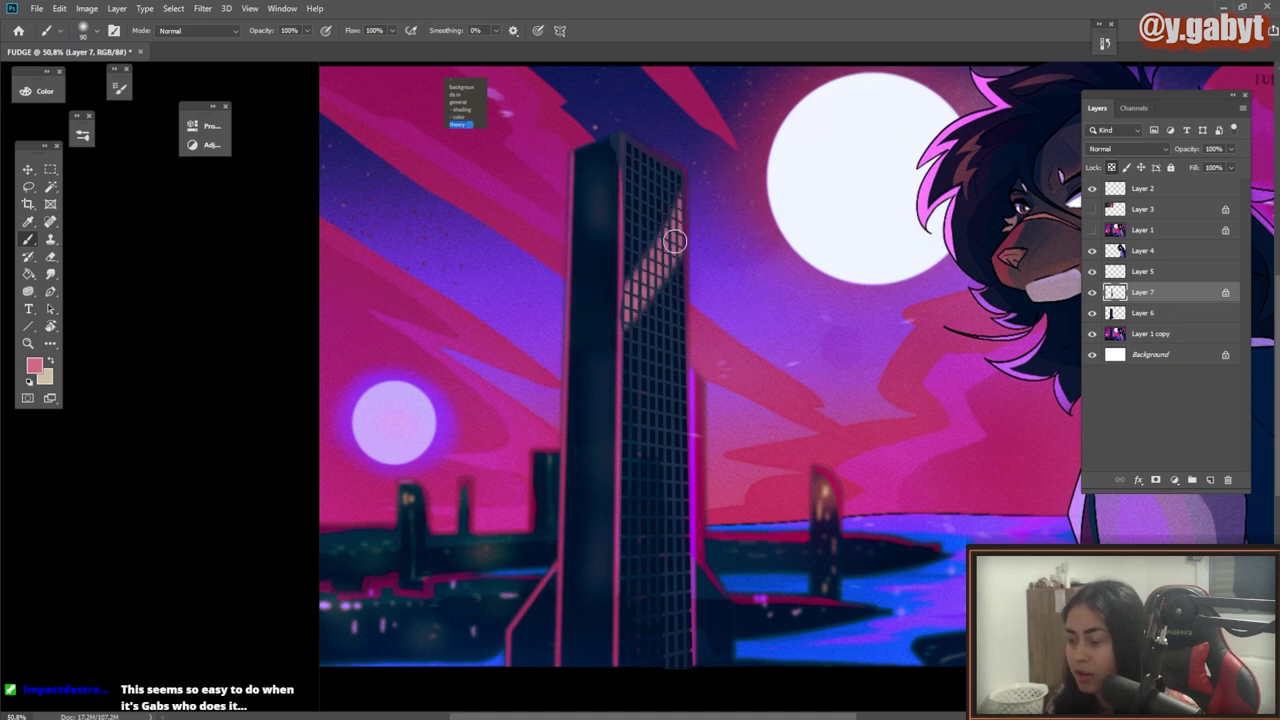
pyautogui.hotkey('ctrl', 'z')
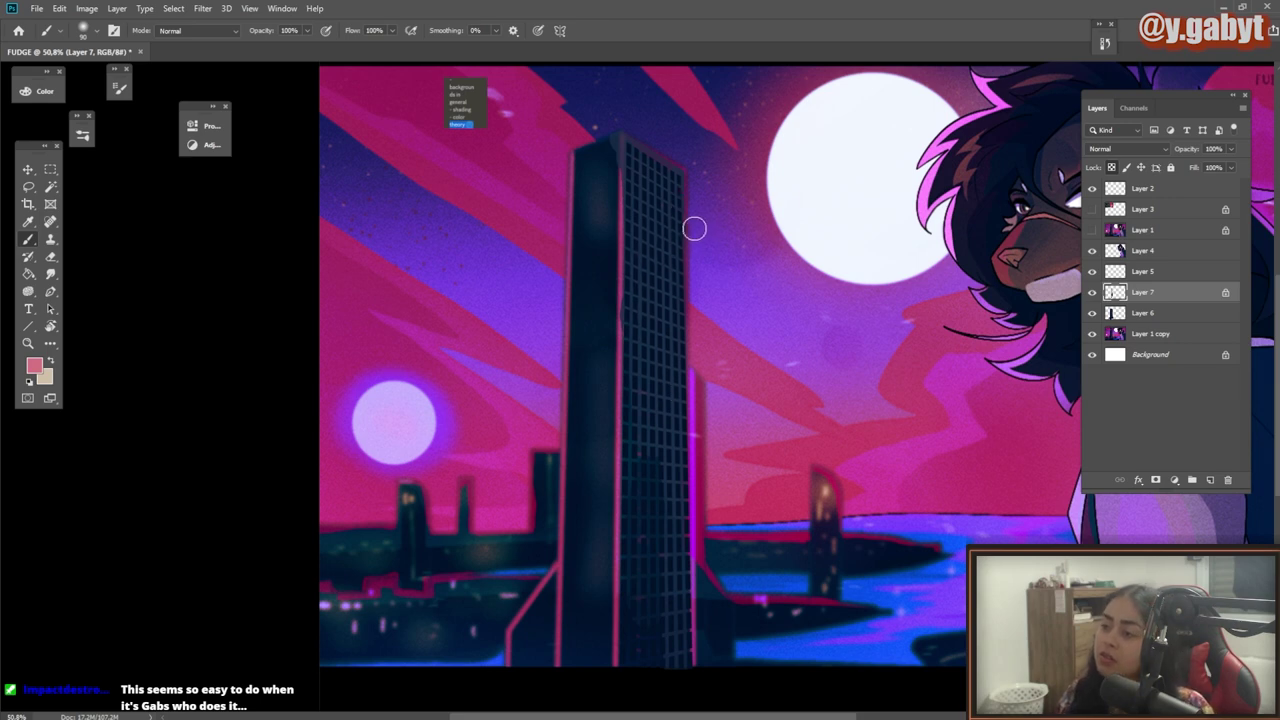
# Step: Try a soft pink glow along the window grid's outer edge with a 500 px brush, and undo it
pyautogui.press(']')
pyautogui.press(']')
pyautogui.press(']')
pyautogui.press(']')
pyautogui.press(']')
pyautogui.press(']')
pyautogui.press(']')
pyautogui.press(']')
pyautogui.press(']')
pyautogui.moveTo(704, 236); pyautogui.dragTo(497, 511)
pyautogui.hotkey('ctrl', 'z')
pyautogui.moveTo(716, 198); pyautogui.dragTo(686, 429)
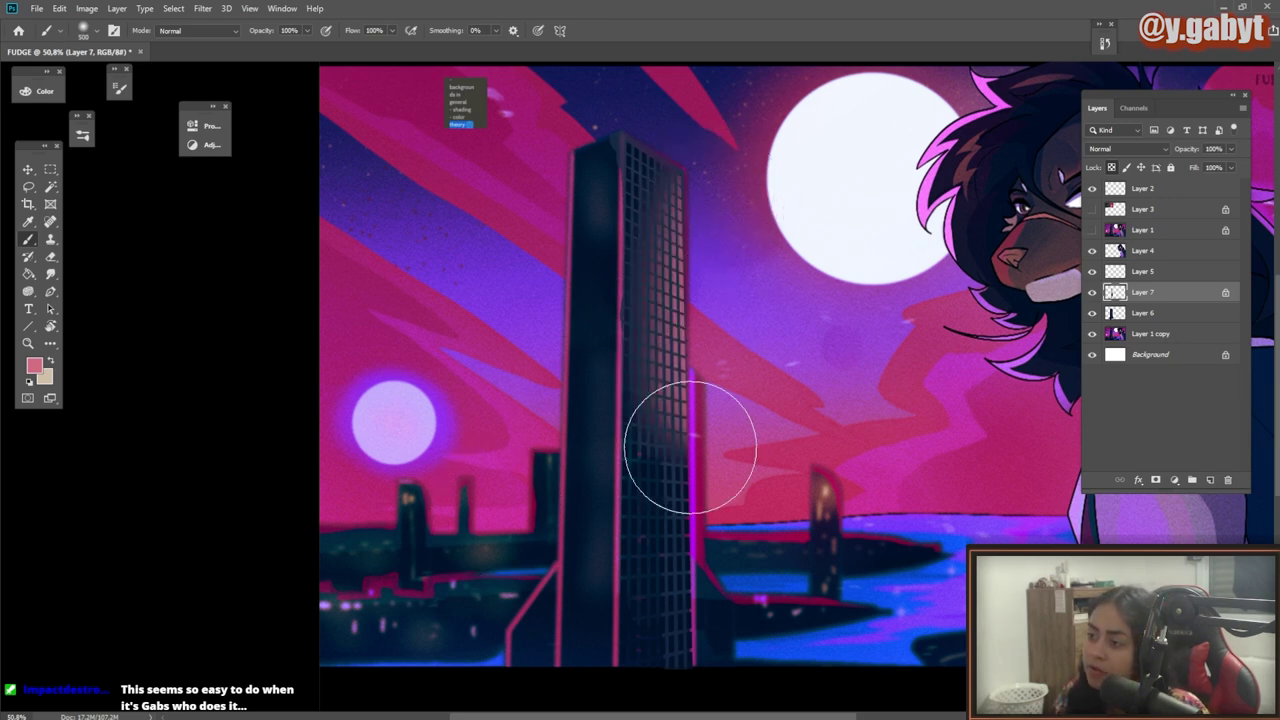
pyautogui.hotkey('ctrl', 'z')
# Step: Try a glow in the moon's white along the grid's outer edge, undo it, and sample a purple from the sky
pyautogui.keyDown('alt'); pyautogui.click(837, 198); pyautogui.keyUp('alt')
pyautogui.moveTo(714, 220); pyautogui.dragTo(708, 416)
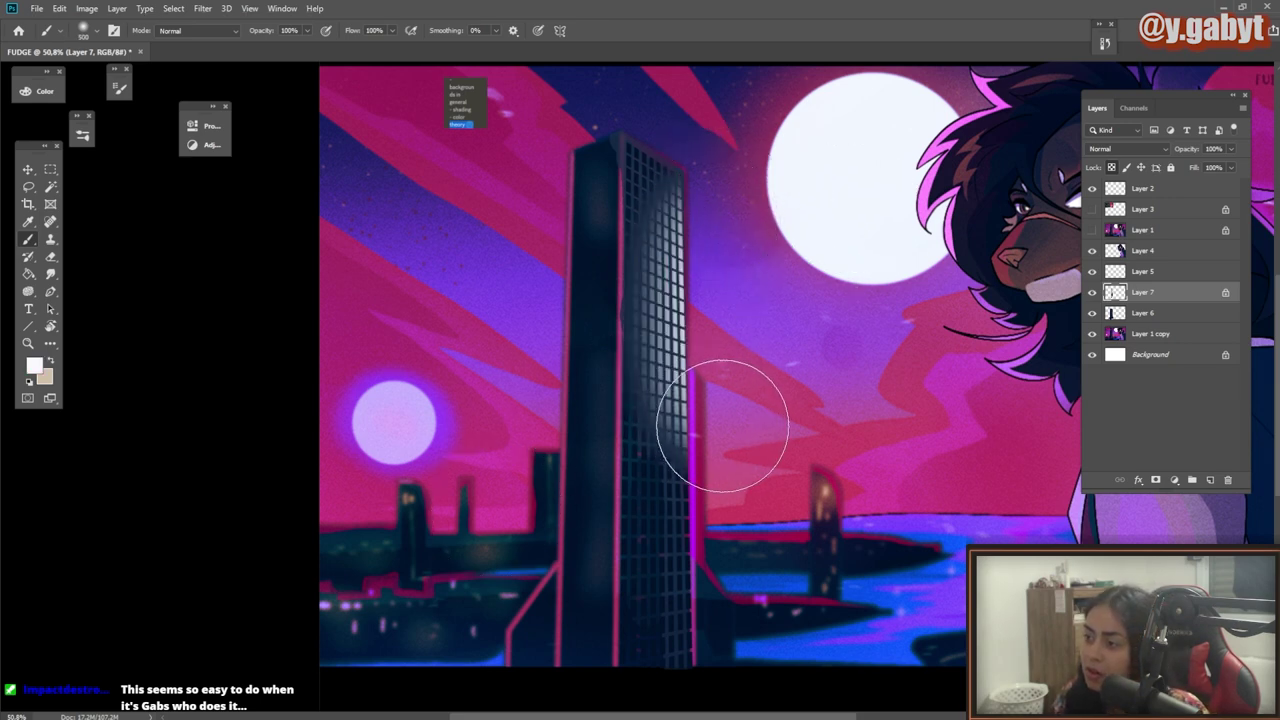
pyautogui.hotkey('ctrl', 'z')
pyautogui.press('3')
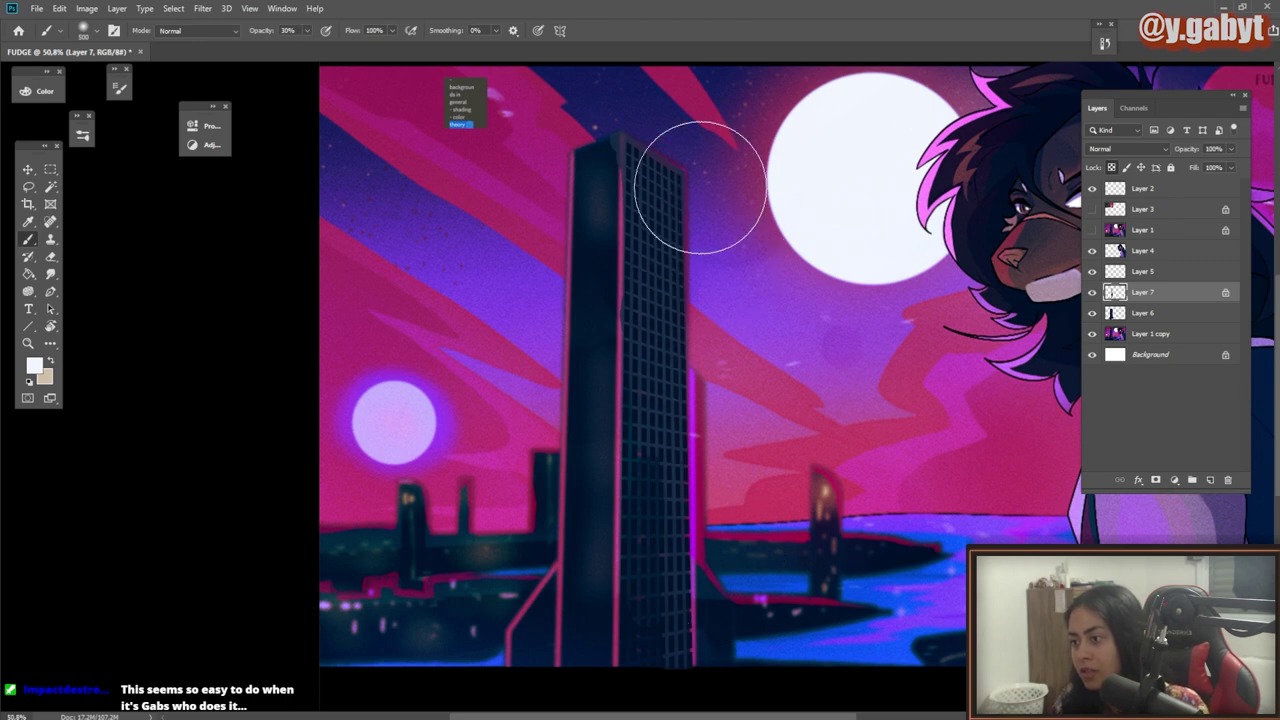
pyautogui.press('0')
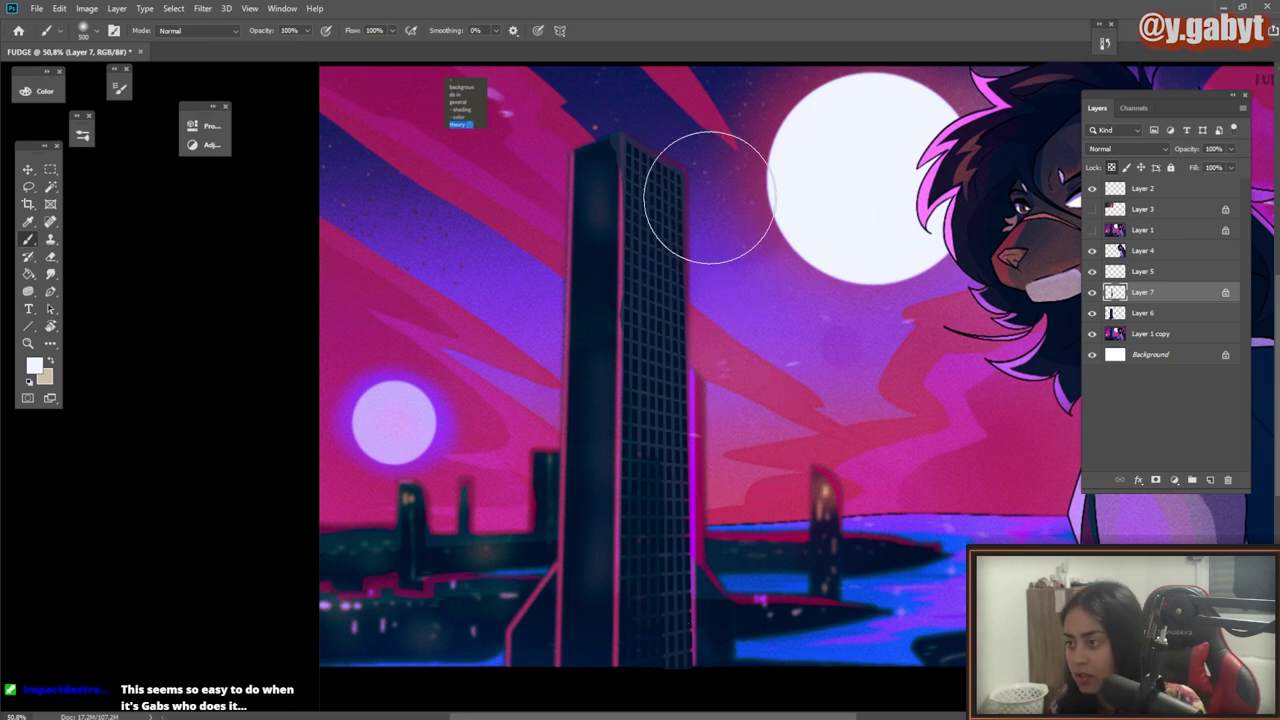
pyautogui.moveTo(700, 223); pyautogui.dragTo(705, 450)
pyautogui.moveTo(729, 399)
pyautogui.mouseDown()
pyautogui.moveTo(630, 370)
pyautogui.moveTo(694, 414)
pyautogui.mouseUp()
pyautogui.hotkey('ctrl', 'z')
pyautogui.keyDown('alt'); pyautogui.click(697, 410); pyautogui.keyUp('alt')
pyautogui.moveTo(675, 268); pyautogui.dragTo(690, 268)
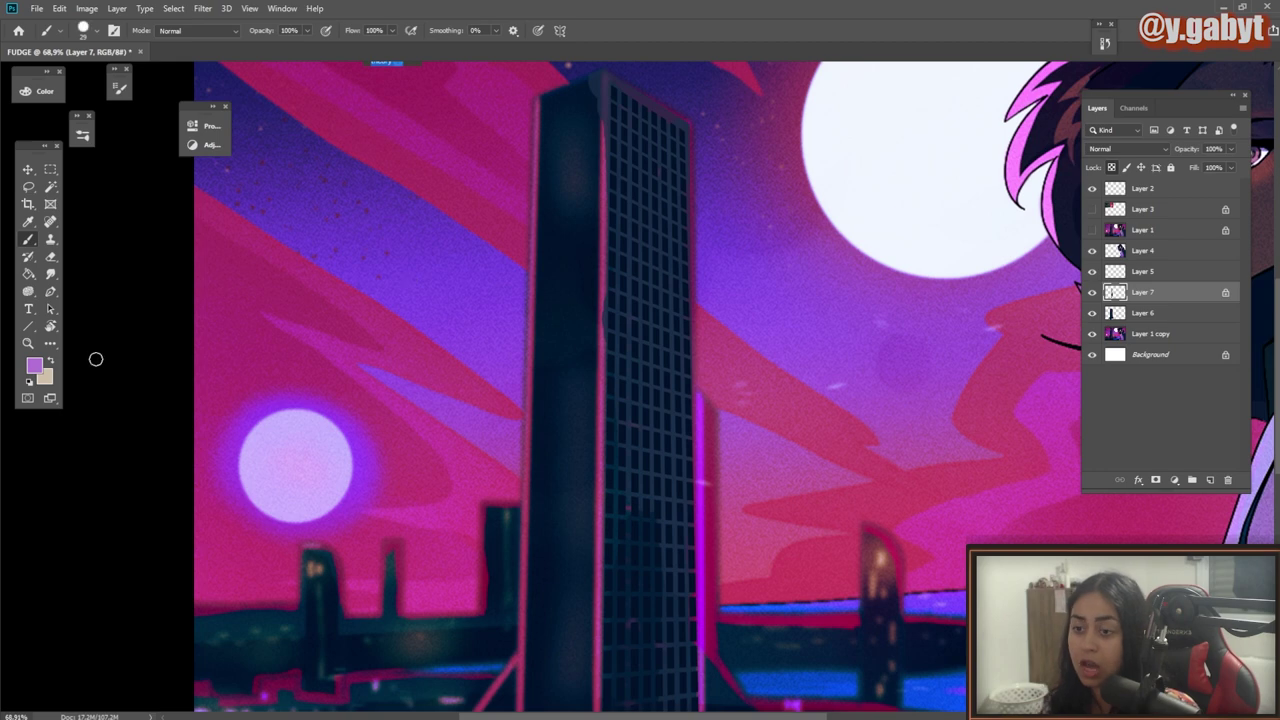
# Step: Sample a bright pink from the sky and paint scattered individual windows of the tower with it as lit windows
pyautogui.press('i')
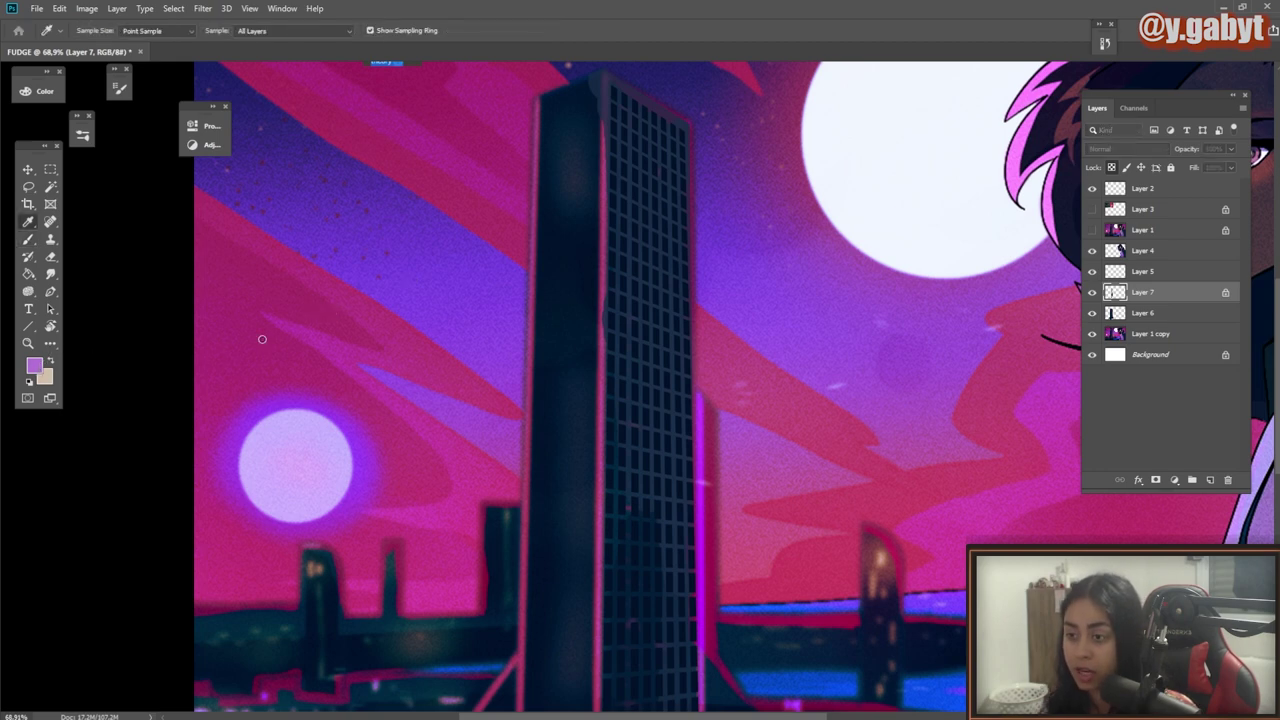
pyautogui.click(358, 249)
pyautogui.press('b')
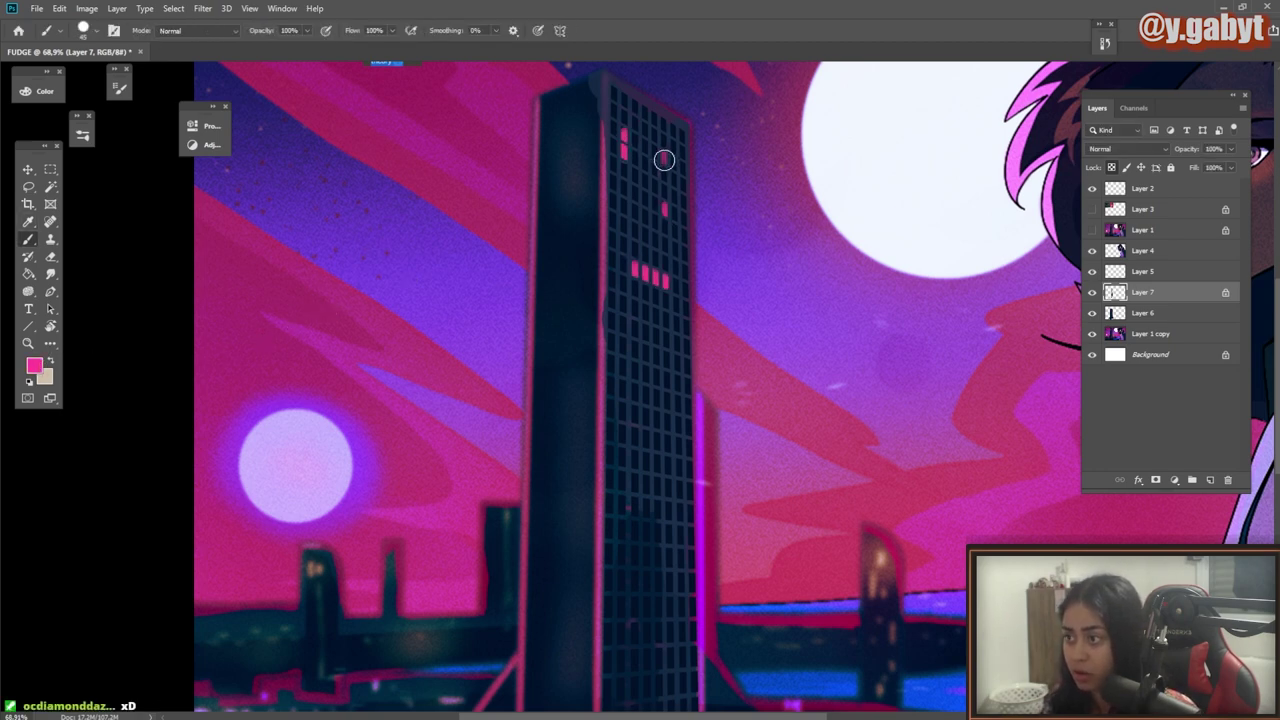
pyautogui.moveTo(660, 400); pyautogui.dragTo(653, 211)
pyautogui.click(639, 206)
pyautogui.click(661, 257)
pyautogui.click(615, 411)
pyautogui.click(648, 391)
pyautogui.moveTo(630, 448)
pyautogui.mouseDown()
pyautogui.moveTo(621, 350)
pyautogui.moveTo(645, 449)
pyautogui.mouseUp()
pyautogui.click(660, 498)
pyautogui.moveTo(648, 125); pyautogui.dragTo(632, 320)
pyautogui.moveTo(655, 365); pyautogui.dragTo(560, 333)
pyautogui.scroll(10, 560, 333)
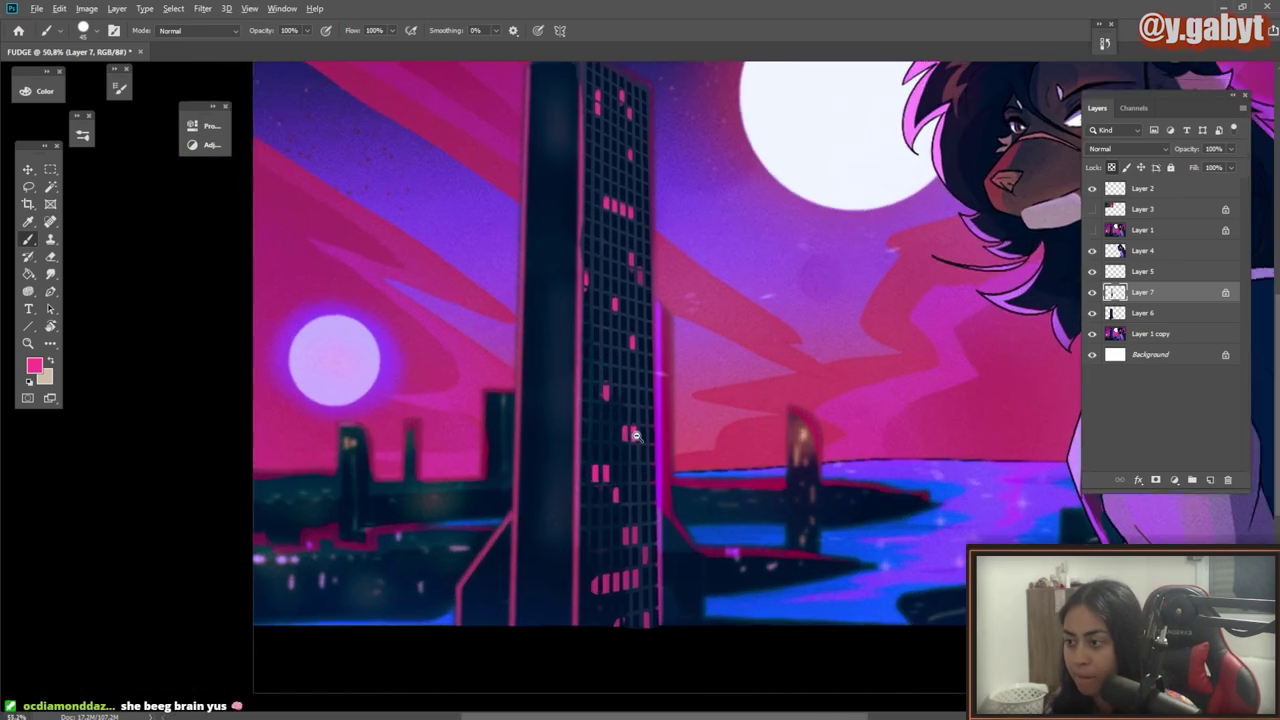
pyautogui.scroll(-2, 626, 432)
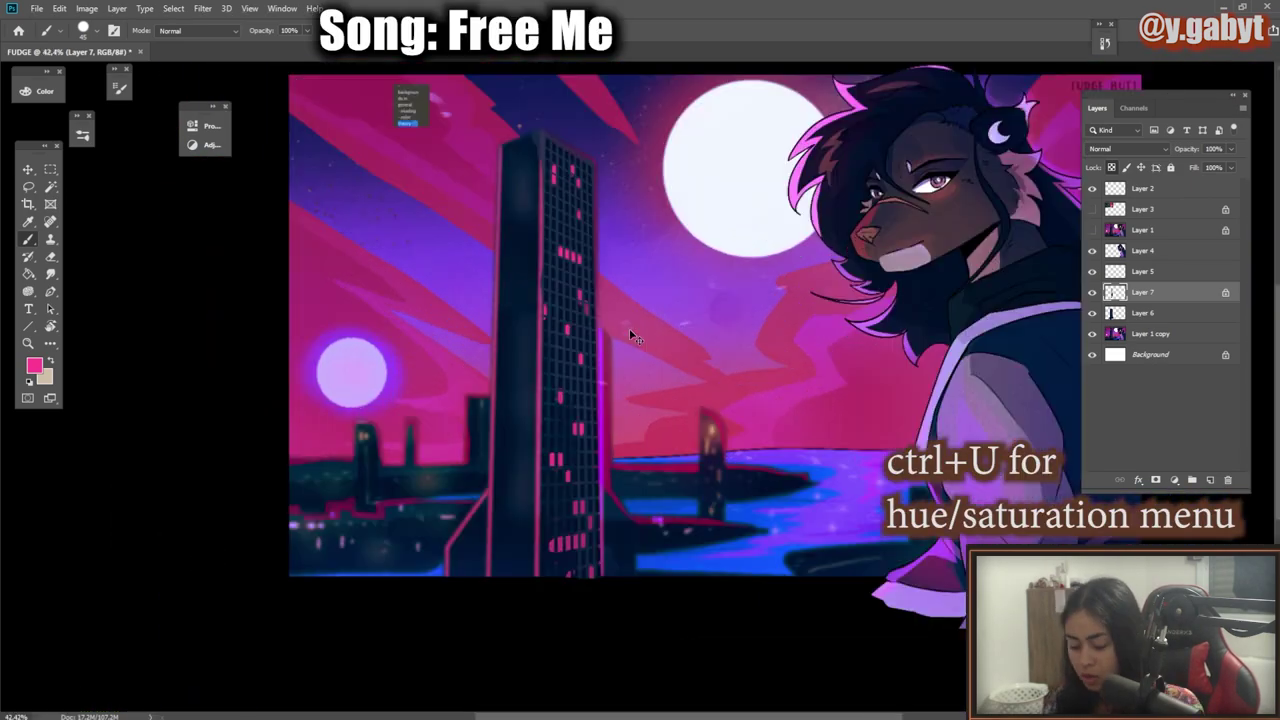
# Step: Try shifting the lit windows' colour with Hue/Saturation, including a hue of +95, and cancel the adjustment
pyautogui.press('i')
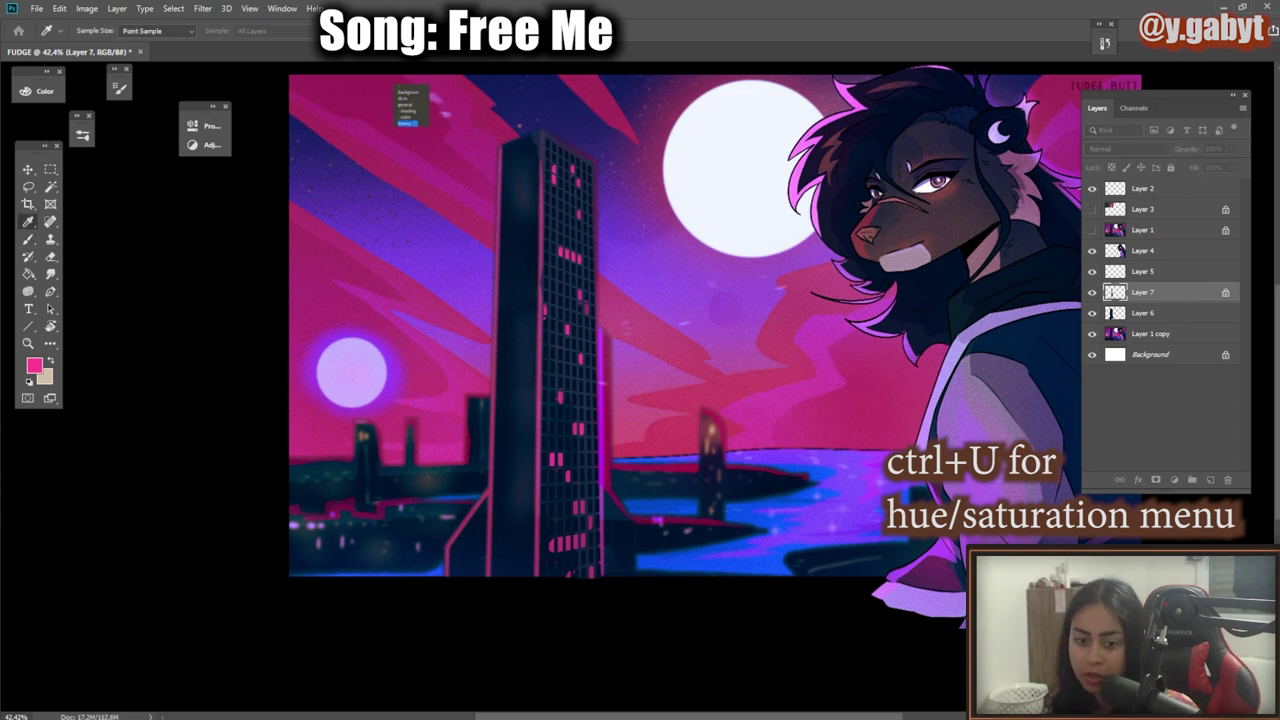
pyautogui.hotkey('ctrl', 'u')
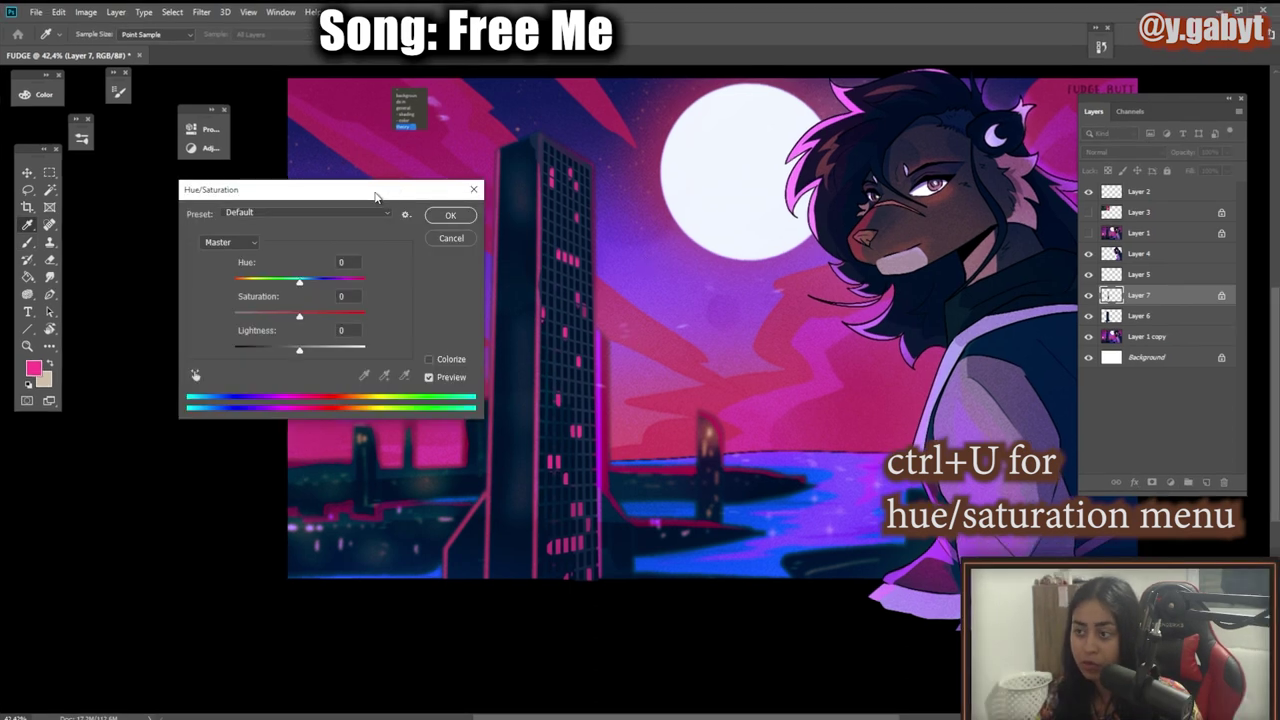
pyautogui.moveTo(374, 194); pyautogui.dragTo(371, 198)
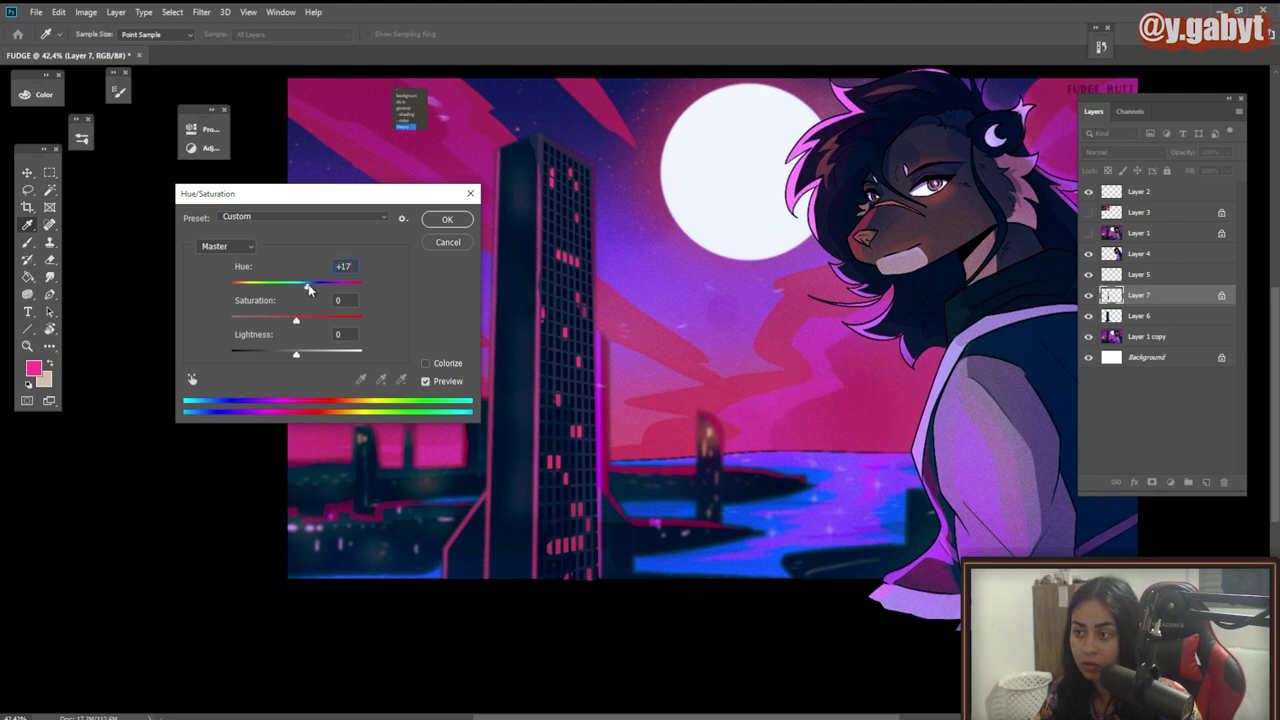
pyautogui.moveTo(325, 284)
pyautogui.mouseDown()
pyautogui.moveTo(352, 291)
pyautogui.moveTo(340, 290)
pyautogui.mouseUp()
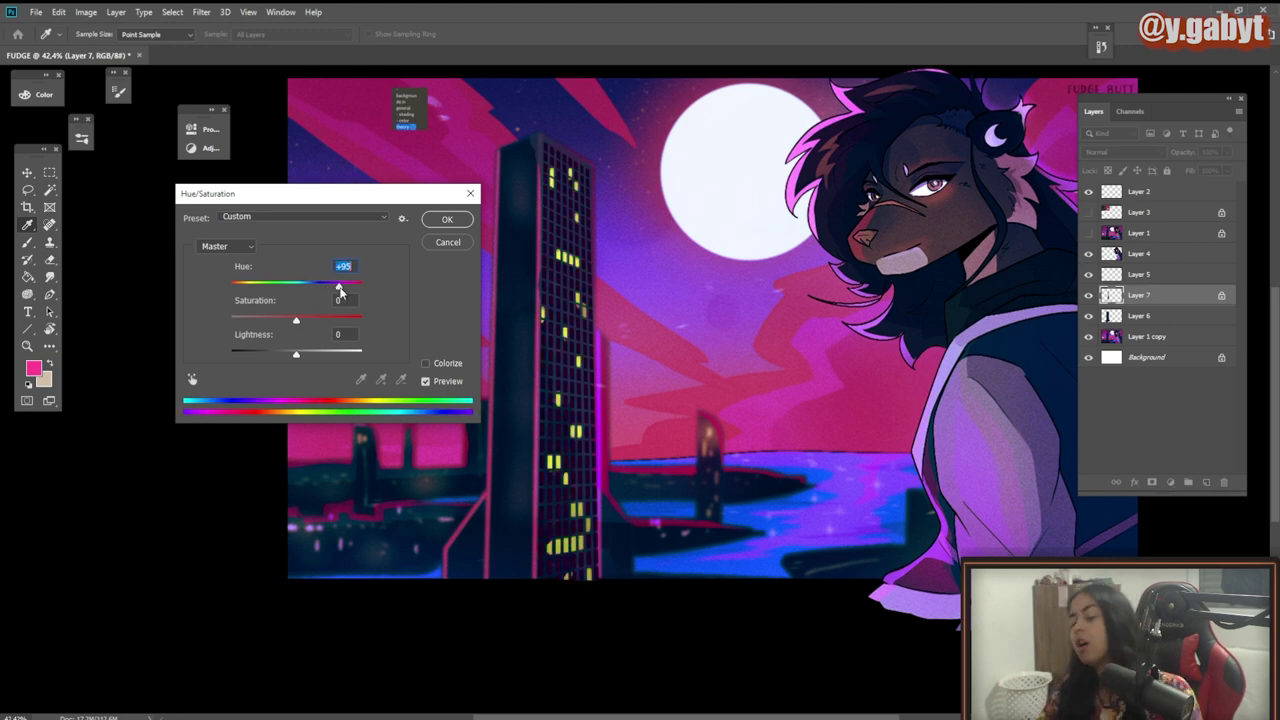
pyautogui.moveTo(349, 291); pyautogui.dragTo(255, 284)
pyautogui.click(448, 242)
# Step: Set the brush to Color mode, pick a bright cyan, and try recolouring the tower's lit windows with it
pyautogui.click(1088, 296)
pyautogui.click(1088, 296)
pyautogui.click(197, 34)
pyautogui.click(185, 430)
pyautogui.click(34, 369)
pyautogui.click(502, 188)
pyautogui.moveTo(583, 266); pyautogui.dragTo(573, 550)
pyautogui.moveTo(622, 429); pyautogui.dragTo(532, 390)
pyautogui.scroll(5, 578, 489)
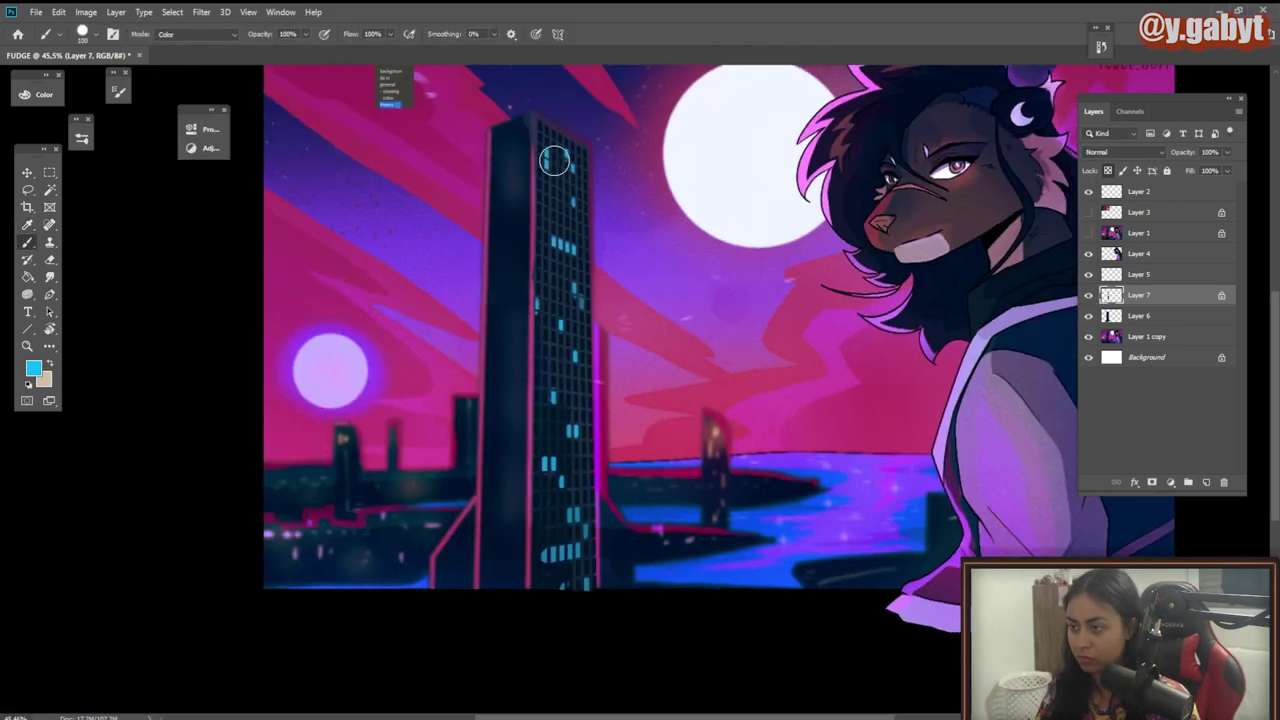
# Step: Compare the artwork with Layer 1 and the window grid hidden and shown, and undo the cyan recolouring
pyautogui.scroll(-5, 694, 415)
pyautogui.click(1088, 233)
pyautogui.click(1088, 233)
pyautogui.scroll(5, 720, 441)
pyautogui.hotkey('ctrl', 'z')
pyautogui.hotkey('ctrl', 'shift', 'z')
pyautogui.hotkey('ctrl', ',')
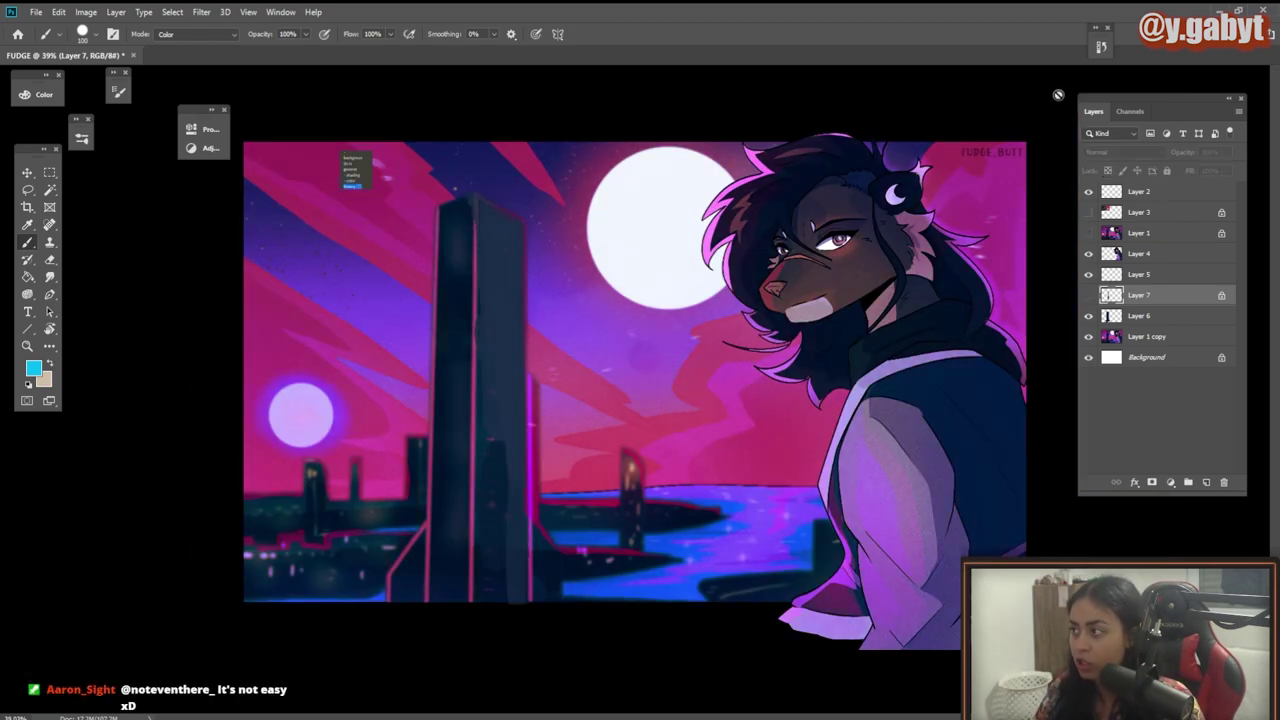
pyautogui.hotkey('ctrl', ',')
# Step: Duplicate the window grid on Layer 7, flip the copy horizontally, and move it onto the tower's left face
pyautogui.hotkey('ctrl', 'j')
pyautogui.hotkey('ctrl', 't')
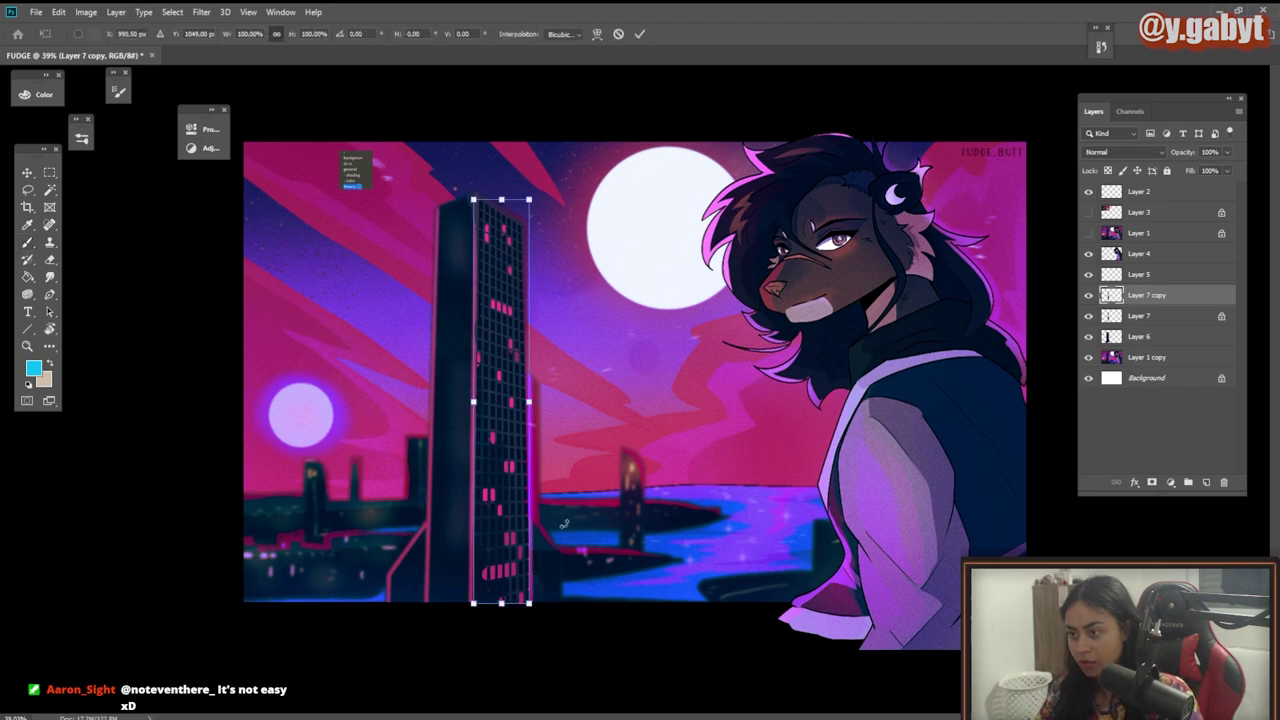
pyautogui.rightClick(499, 453)
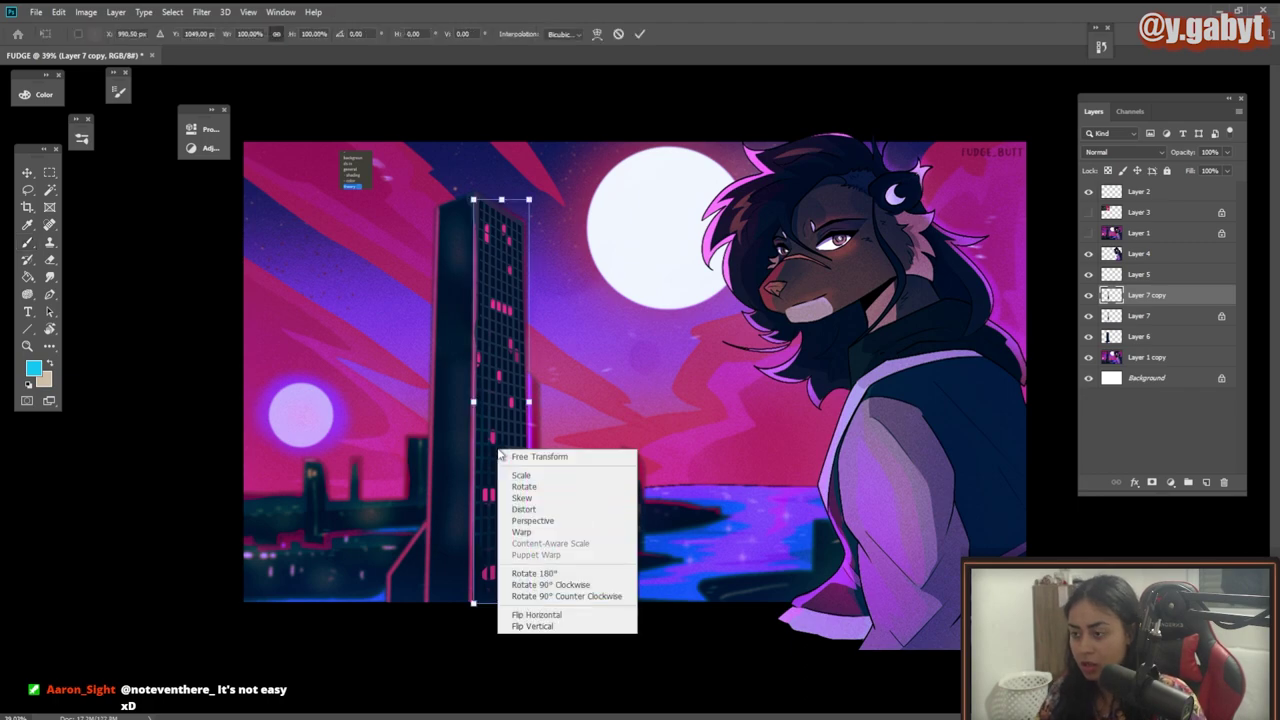
pyautogui.click(522, 616)
pyautogui.moveTo(512, 504); pyautogui.dragTo(451, 503)
# Step: Distort the copied window grid's corners to fit the perspective of the tower's left face
pyautogui.scroll(5, 480, 417)
pyautogui.moveTo(480, 417); pyautogui.dragTo(723, 323)
pyautogui.moveTo(586, 338); pyautogui.dragTo(580, 640)
pyautogui.scroll(8, 600, 330)
pyautogui.keyDown('ctrl'); pyautogui.moveTo(602, 236); pyautogui.dragTo(614, 236); pyautogui.keyUp('ctrl')
pyautogui.keyDown('ctrl'); pyautogui.moveTo(365, 236); pyautogui.dragTo(361, 165); pyautogui.keyUp('ctrl')
pyautogui.moveTo(293, 680)
pyautogui.mouseDown()
pyautogui.moveTo(483, 277)
pyautogui.moveTo(474, 431)
pyautogui.mouseUp()
pyautogui.press('Return')
# Step: Select and delete the excess parts of the copied window grid, and clear the selection
pyautogui.moveTo(424, 200)
pyautogui.mouseDown()
pyautogui.moveTo(320, 672)
pyautogui.moveTo(424, 240)
pyautogui.mouseUp()
pyautogui.press('Delete')
pyautogui.moveTo(408, 690); pyautogui.dragTo(563, 117)
pyautogui.moveTo(545, 630)
pyautogui.mouseDown()
pyautogui.moveTo(551, 431)
pyautogui.moveTo(508, 174)
pyautogui.moveTo(484, 241)
pyautogui.mouseUp()
pyautogui.press('Delete')
pyautogui.moveTo(500, 310)
pyautogui.mouseDown()
pyautogui.moveTo(517, 643)
pyautogui.moveTo(505, 644)
pyautogui.moveTo(524, 643)
pyautogui.mouseUp()
pyautogui.hotkey('ctrl', 'd')
# Step: Transform the copied window grid again, distorting and warping it to follow the left face up to the roofline
pyautogui.hotkey('ctrl', 't')
pyautogui.moveTo(540, 120); pyautogui.dragTo(490, 130)
pyautogui.keyDown('ctrl'); pyautogui.moveTo(621, 433); pyautogui.dragTo(617, 486); pyautogui.keyUp('ctrl')
pyautogui.keyDown('ctrl'); pyautogui.moveTo(474, 433); pyautogui.dragTo(437, 423); pyautogui.keyUp('ctrl')
pyautogui.moveTo(494, 335); pyautogui.dragTo(498, 450)
pyautogui.scroll(10, 509, 300)
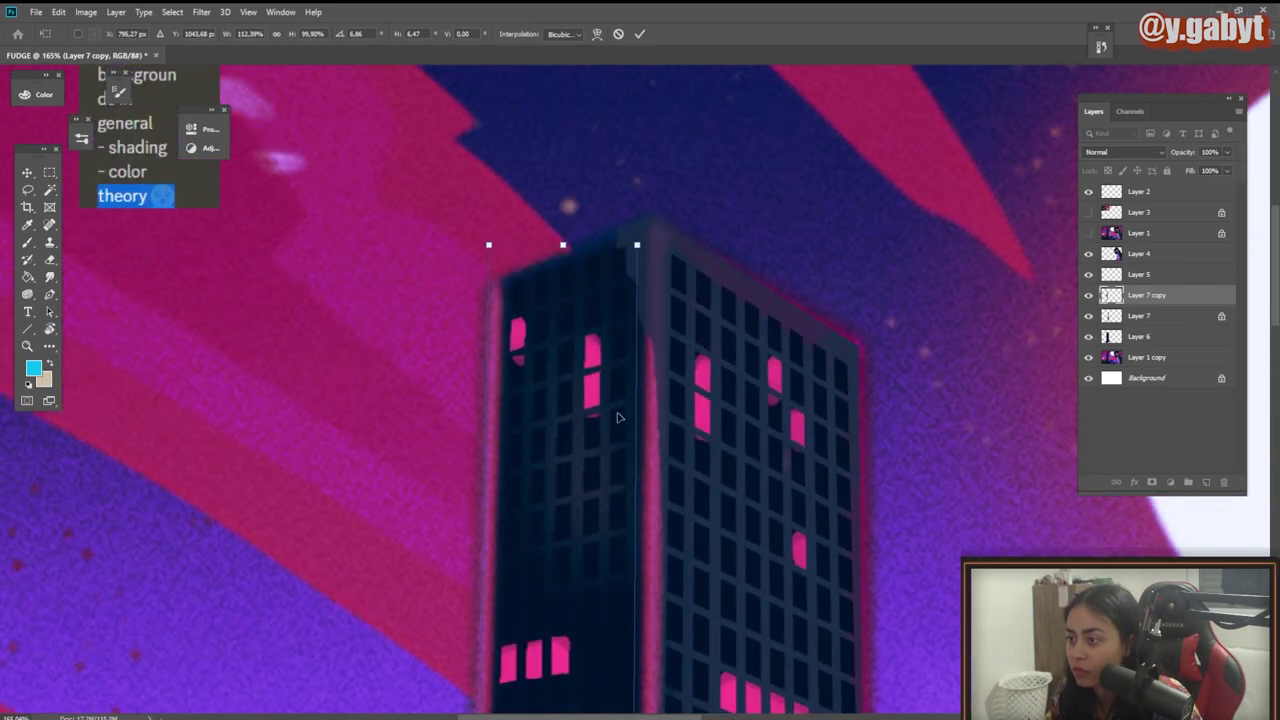
pyautogui.moveTo(619, 418); pyautogui.dragTo(631, 416)
pyautogui.moveTo(690, 680); pyautogui.dragTo(783, 235)
pyautogui.click(597, 34)
pyautogui.moveTo(569, 349); pyautogui.dragTo(570, 366)
pyautogui.moveTo(634, 229)
pyautogui.mouseDown()
pyautogui.moveTo(594, 525)
pyautogui.moveTo(517, 449)
pyautogui.moveTo(547, 460)
pyautogui.mouseUp()
pyautogui.press('Return')
# Step: Lock the copied grid's transparent pixels and paint out its lit windows in dark navy with the brush in Normal mode
pyautogui.moveTo(608, 517); pyautogui.dragTo(600, 335)
pyautogui.click(1106, 171)
pyautogui.press('b')
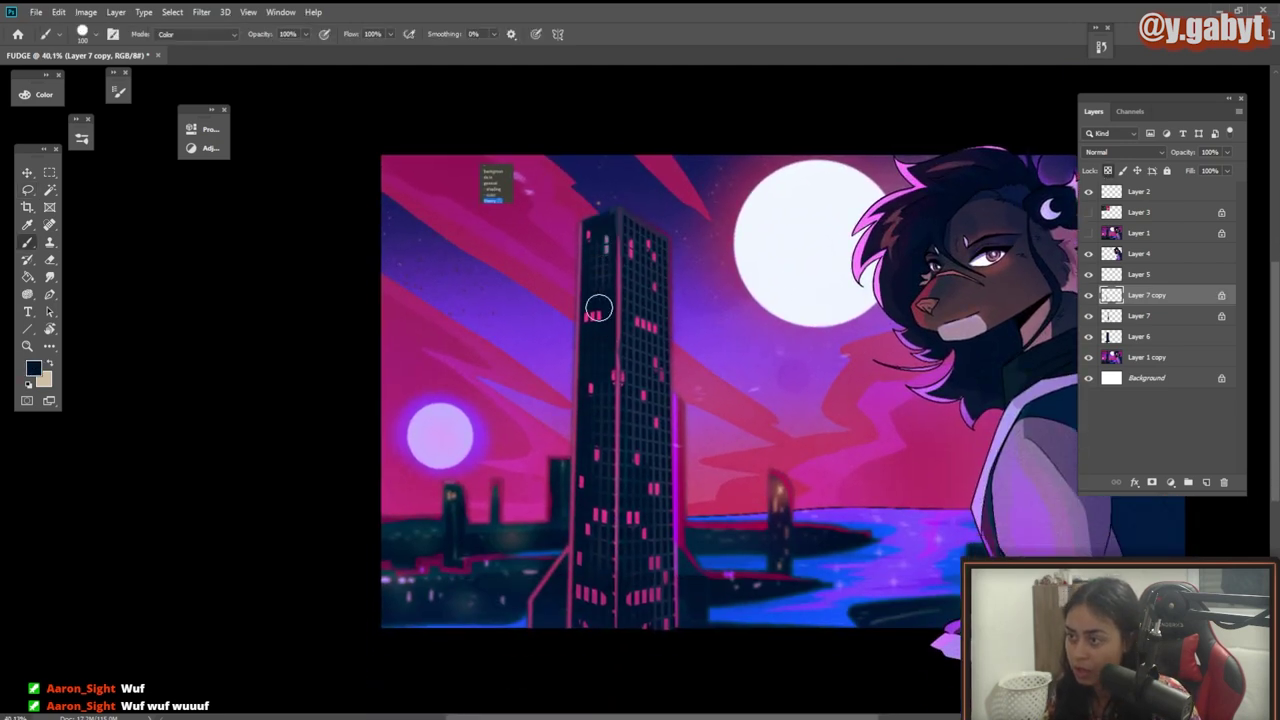
pyautogui.click(213, 36)
pyautogui.click(213, 48)
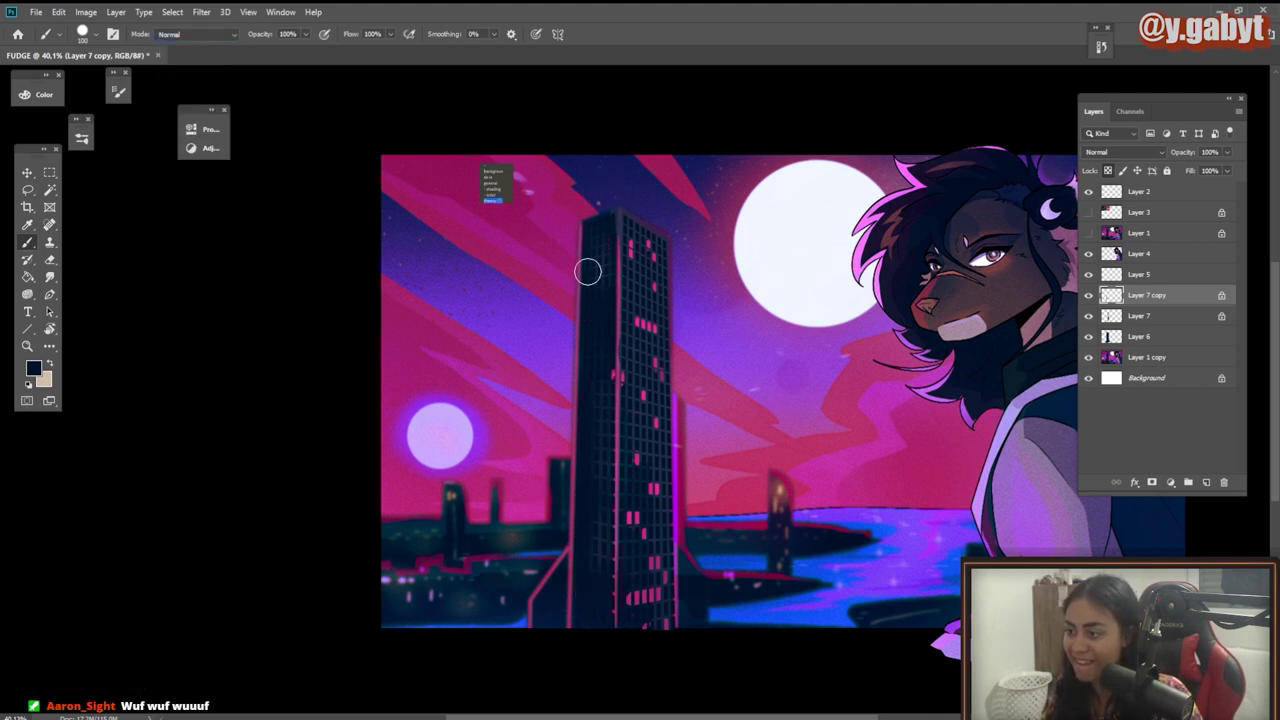
# Step: Sample the lit-window pink and paint scattered individual windows on the tower's left face with a small brush
pyautogui.scroll(5, 604, 238)
pyautogui.keyDown('alt'); pyautogui.click(545, 258); pyautogui.keyUp('alt')
pyautogui.moveTo(630, 360); pyautogui.dragTo(631, 344)
pyautogui.moveTo(661, 266); pyautogui.dragTo(661, 290)
pyautogui.moveTo(669, 175); pyautogui.dragTo(669, 196)
pyautogui.moveTo(629, 222); pyautogui.dragTo(629, 240)
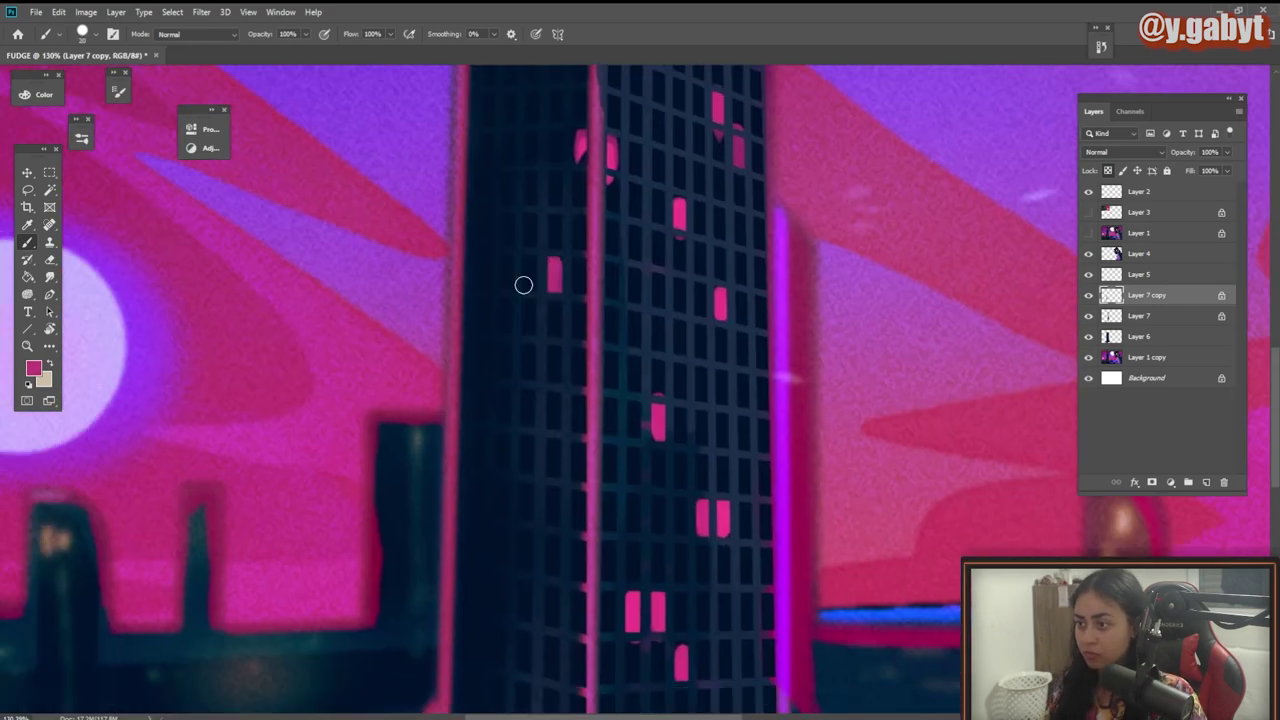
pyautogui.moveTo(486, 258); pyautogui.dragTo(486, 284)
pyautogui.moveTo(529, 304); pyautogui.dragTo(529, 330)
pyautogui.moveTo(582, 374); pyautogui.dragTo(582, 402)
pyautogui.moveTo(609, 430); pyautogui.dragTo(609, 460)
pyautogui.scroll(-5, 604, 403)
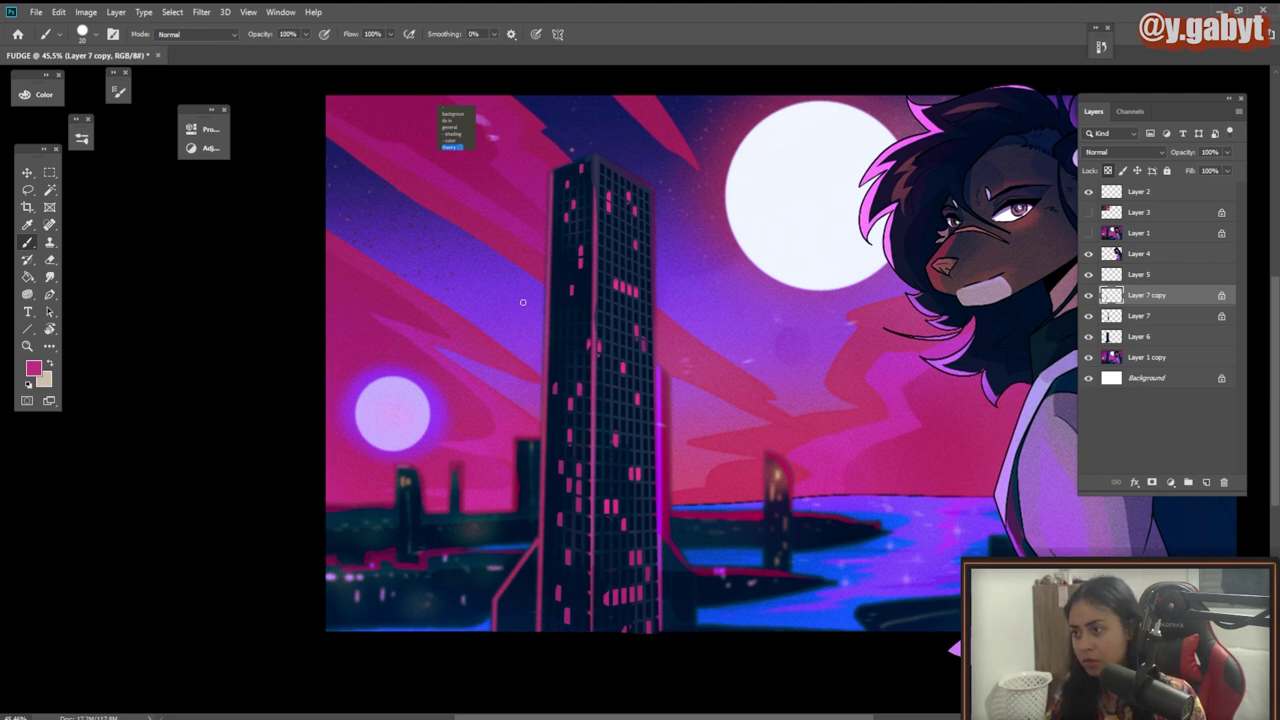
# Step: Shade the left face's window grid in dark navy with a 500 px brush at 30% opacity
pyautogui.press(']')
pyautogui.press(']')
pyautogui.press(']')
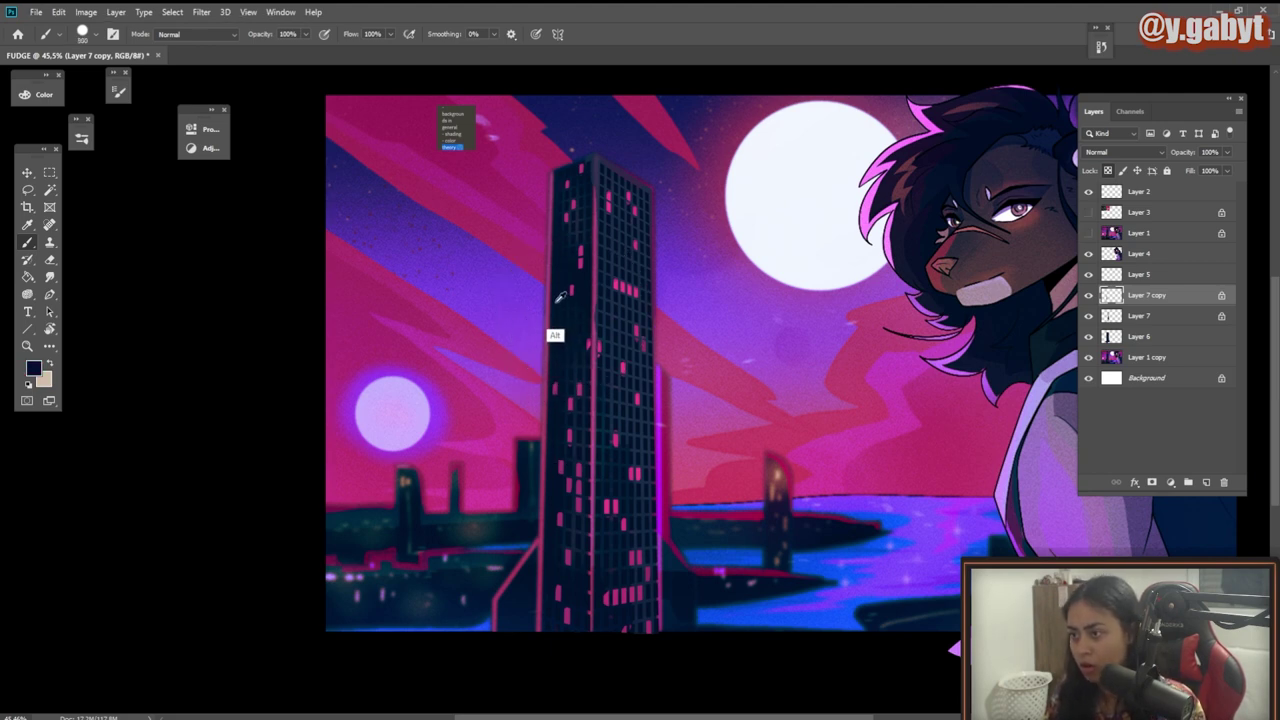
pyautogui.press('3')
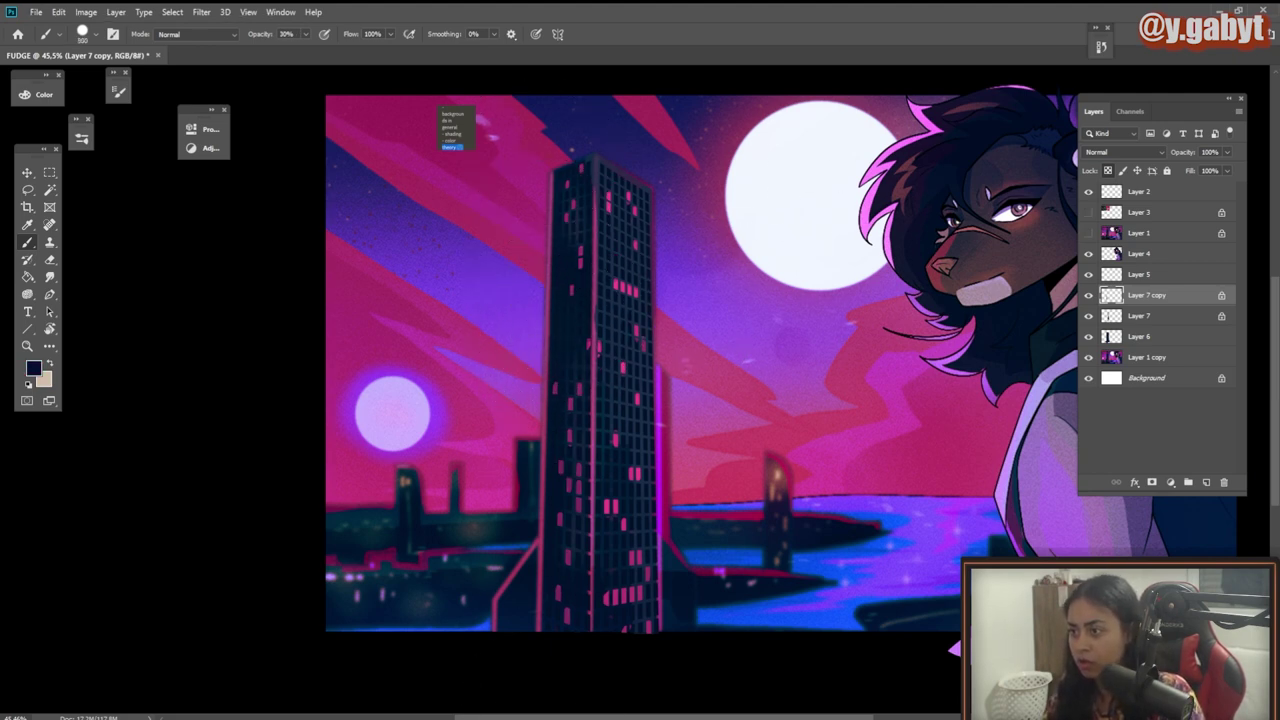
pyautogui.moveTo(527, 212); pyautogui.dragTo(541, 191)
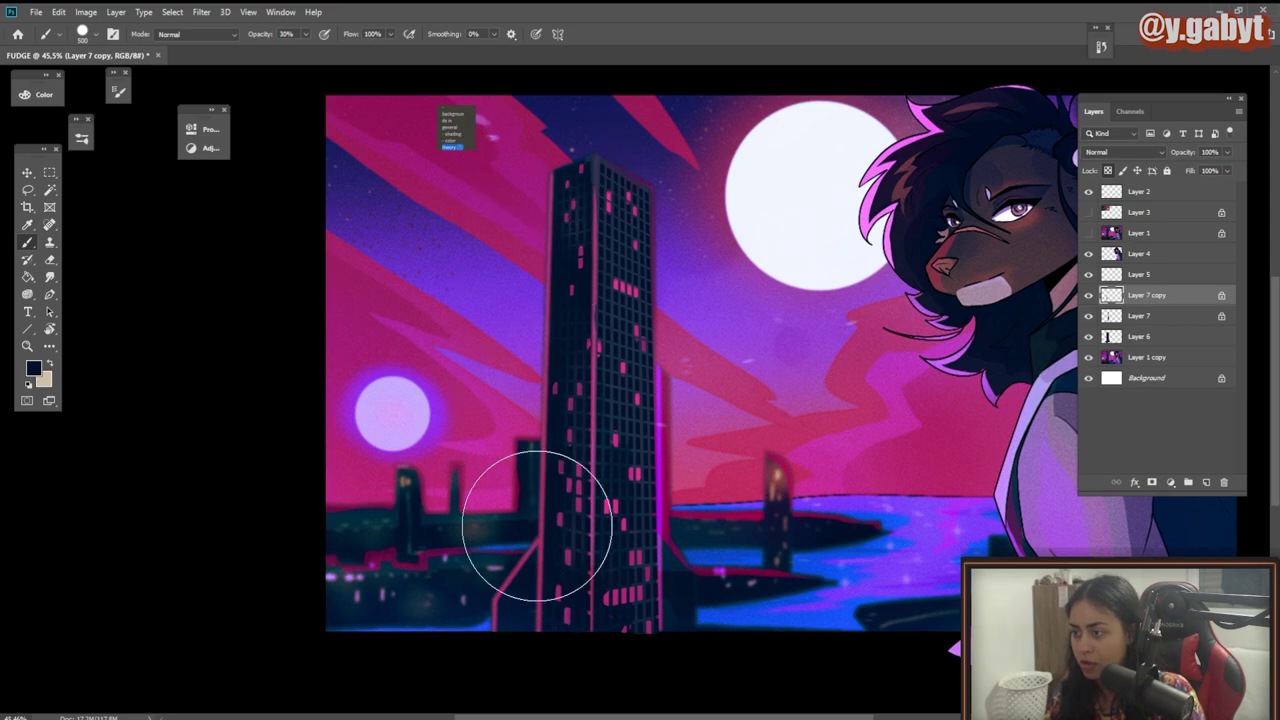
pyautogui.moveTo(609, 449)
pyautogui.mouseDown()
pyautogui.moveTo(531, 464)
pyautogui.moveTo(599, 458)
pyautogui.mouseUp()
# Step: On Layer 6, lock the transparent pixels and paint over the tower's pink corner line with a 100 px dark brush
pyautogui.click(1088, 234)
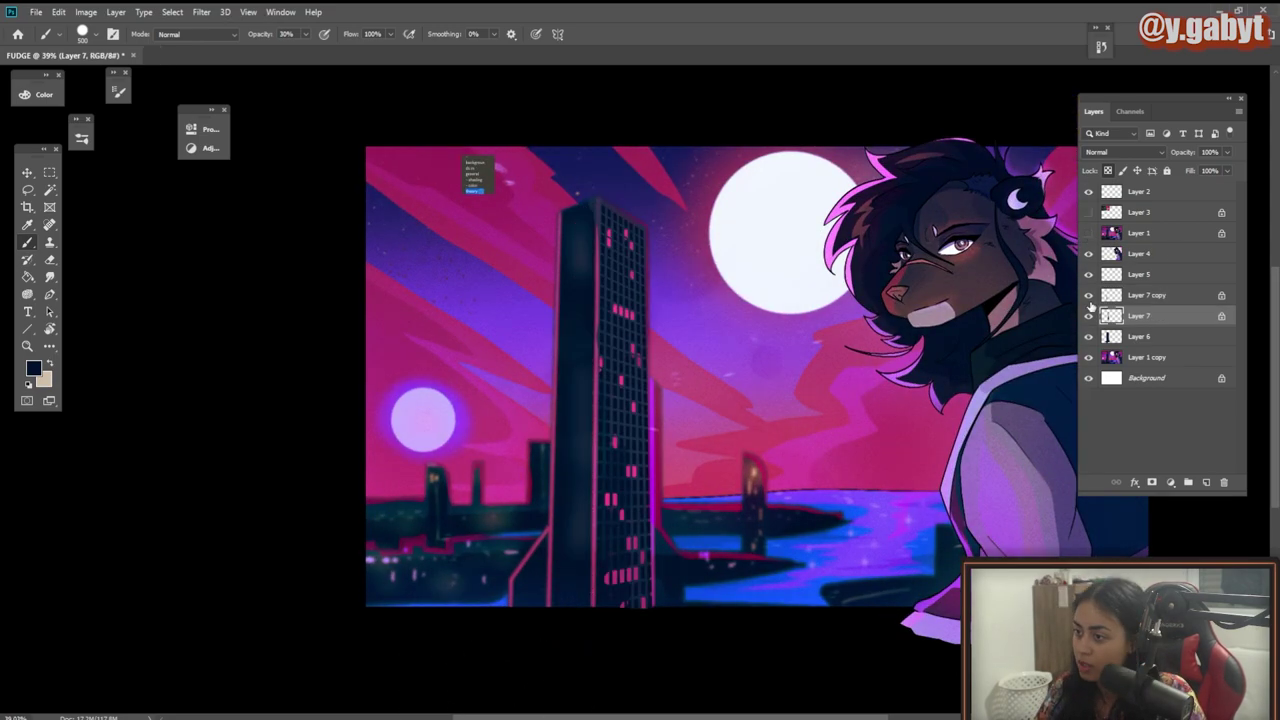
pyautogui.click(1140, 337)
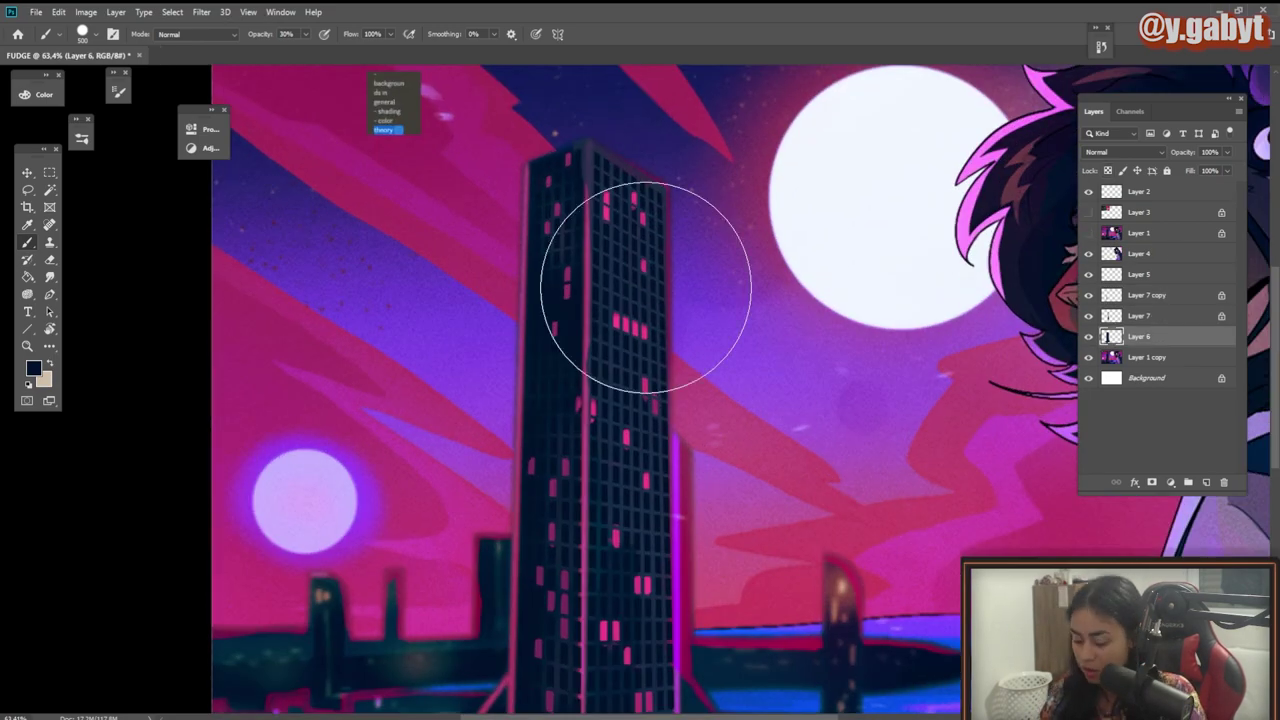
pyautogui.press('l')
pyautogui.press('b')
pyautogui.press('[')
pyautogui.press('[')
pyautogui.press('[')
pyautogui.press('[')
pyautogui.press('[')
pyautogui.press('[')
pyautogui.press('[')
pyautogui.press('[')
pyautogui.moveTo(540, 523)
pyautogui.mouseDown()
pyautogui.moveTo(557, 206)
pyautogui.moveTo(558, 475)
pyautogui.mouseUp()
pyautogui.moveTo(590, 400); pyautogui.dragTo(565, 400)
pyautogui.moveTo(572, 105); pyautogui.dragTo(572, 307)
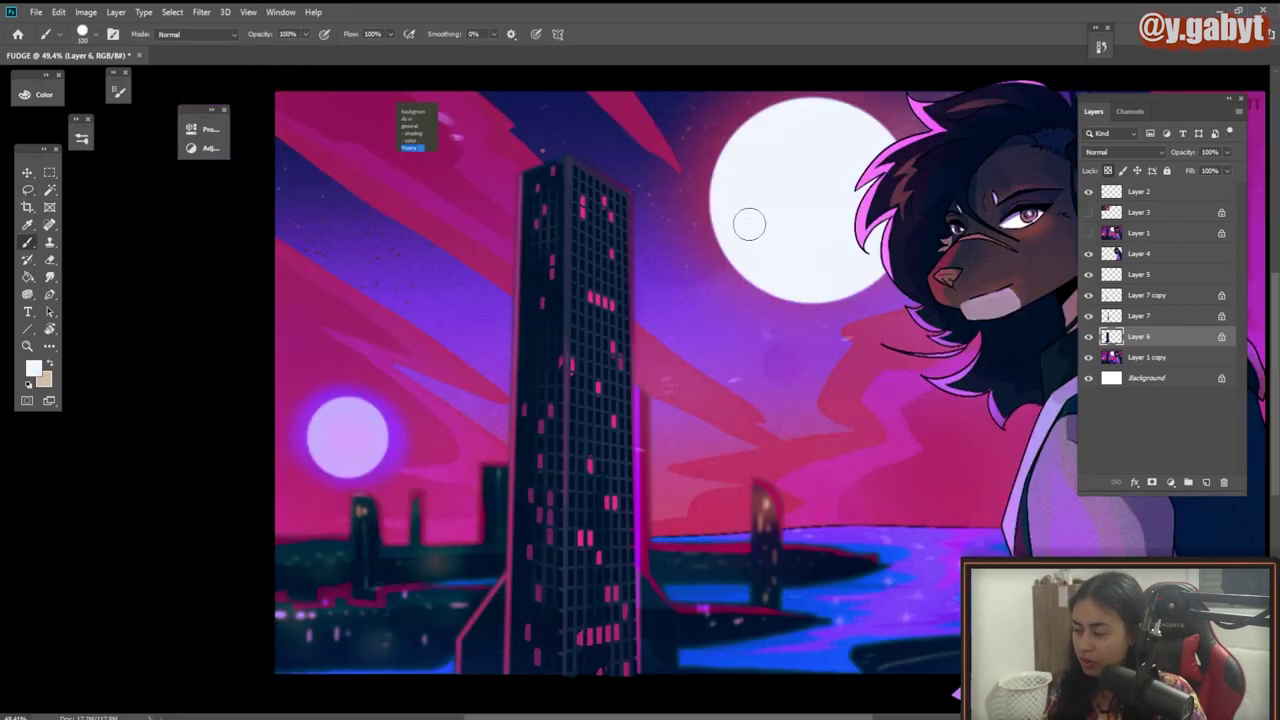
# Step: Try white light strokes on the tower's right face with a 500 px hard brush at full and 30% opacity, and undo them
pyautogui.press(']')
pyautogui.press(']')
pyautogui.press(']')
pyautogui.press(']')
pyautogui.press(']')
pyautogui.press(']')
pyautogui.press(']')
pyautogui.moveTo(660, 295); pyautogui.dragTo(592, 425)
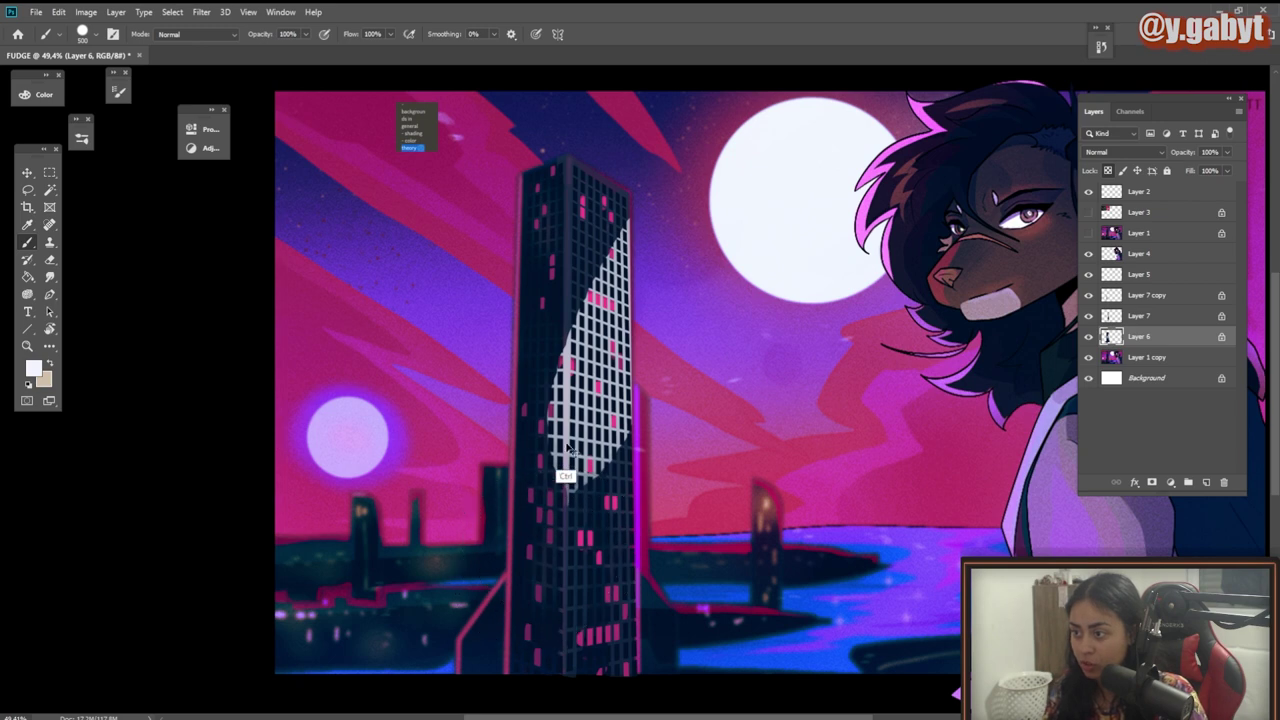
pyautogui.hotkey('ctrl', 'z')
pyautogui.press('3')
pyautogui.moveTo(657, 286); pyautogui.dragTo(590, 555)
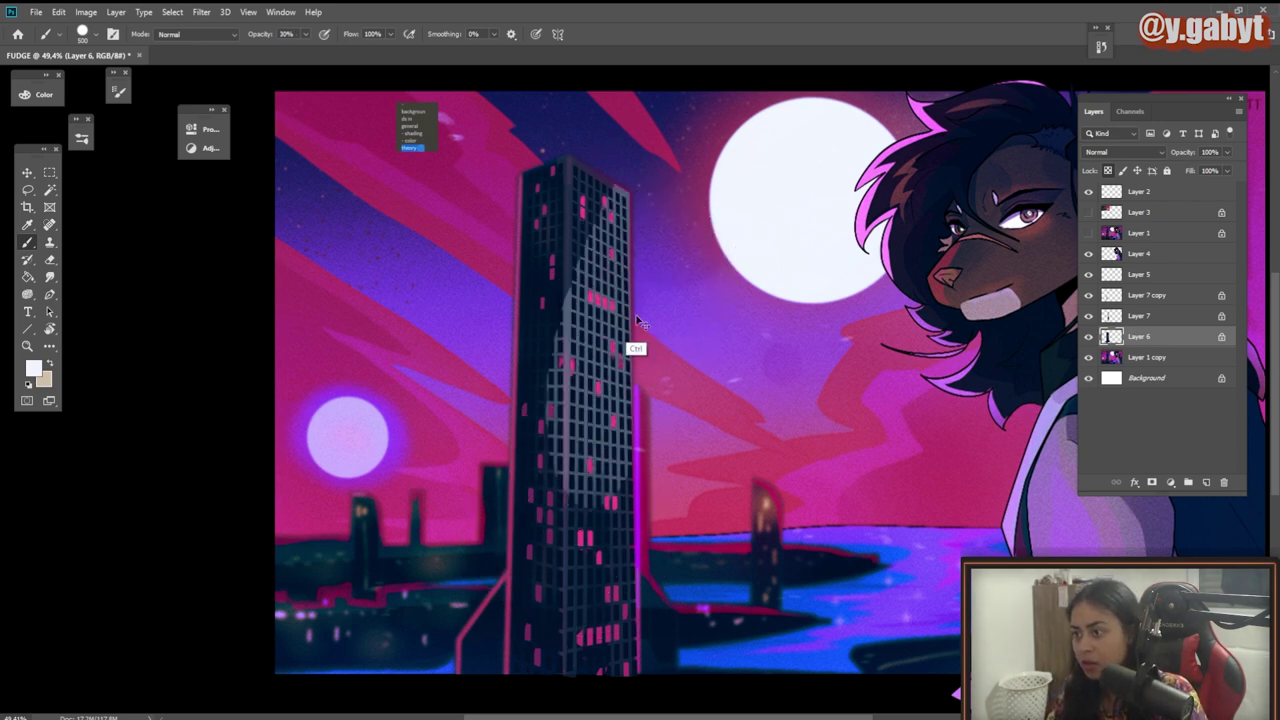
pyautogui.hotkey('ctrl', 'z')
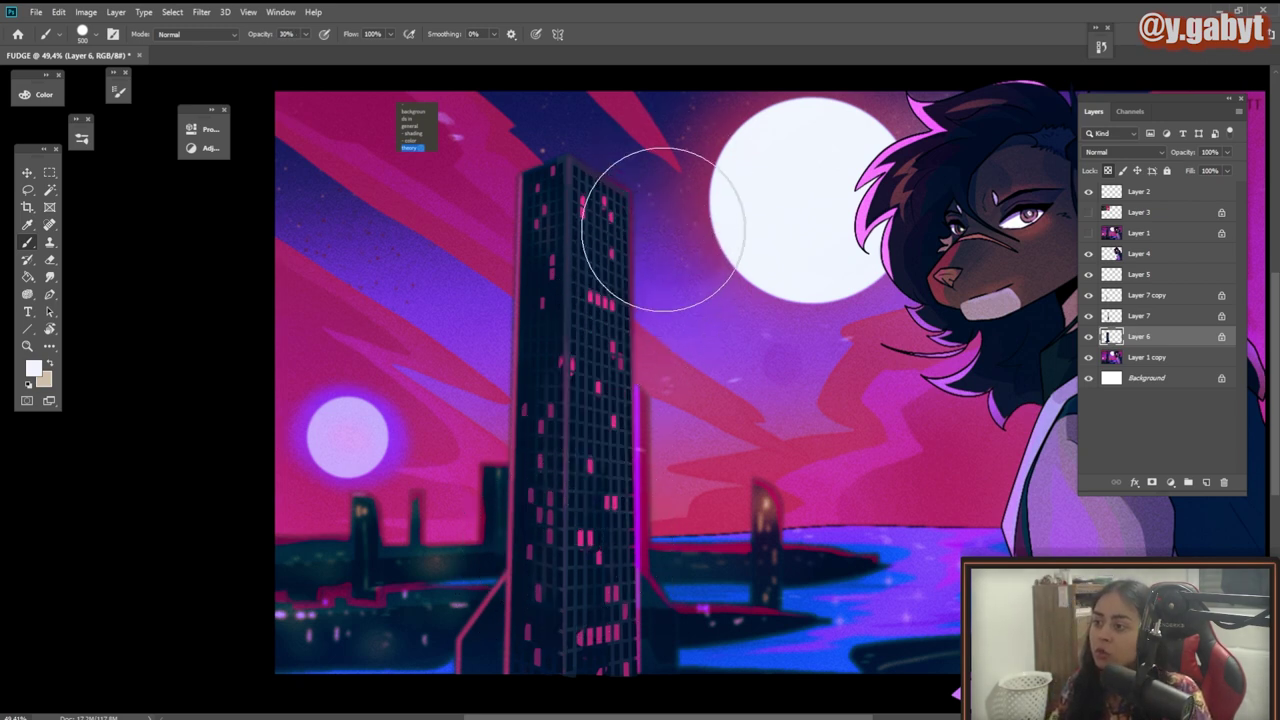
pyautogui.moveTo(643, 229); pyautogui.dragTo(603, 660)
pyautogui.hotkey('ctrl', 'z')
# Step: Soften the brush edge, try soft white strokes down the tower's right face, and undo them
pyautogui.rightClick(630, 275)
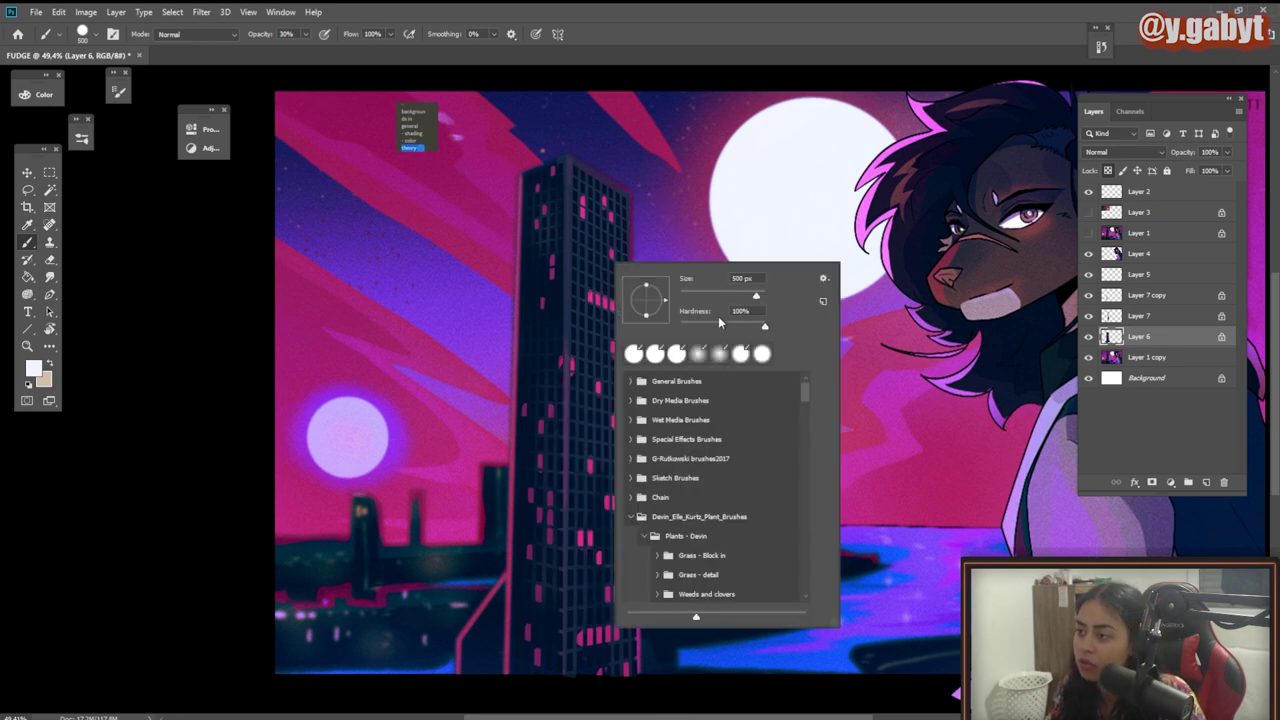
pyautogui.moveTo(655, 212)
pyautogui.mouseDown()
pyautogui.moveTo(686, 600)
pyautogui.moveTo(671, 600)
pyautogui.mouseUp()
pyautogui.hotkey('ctrl', 'z')
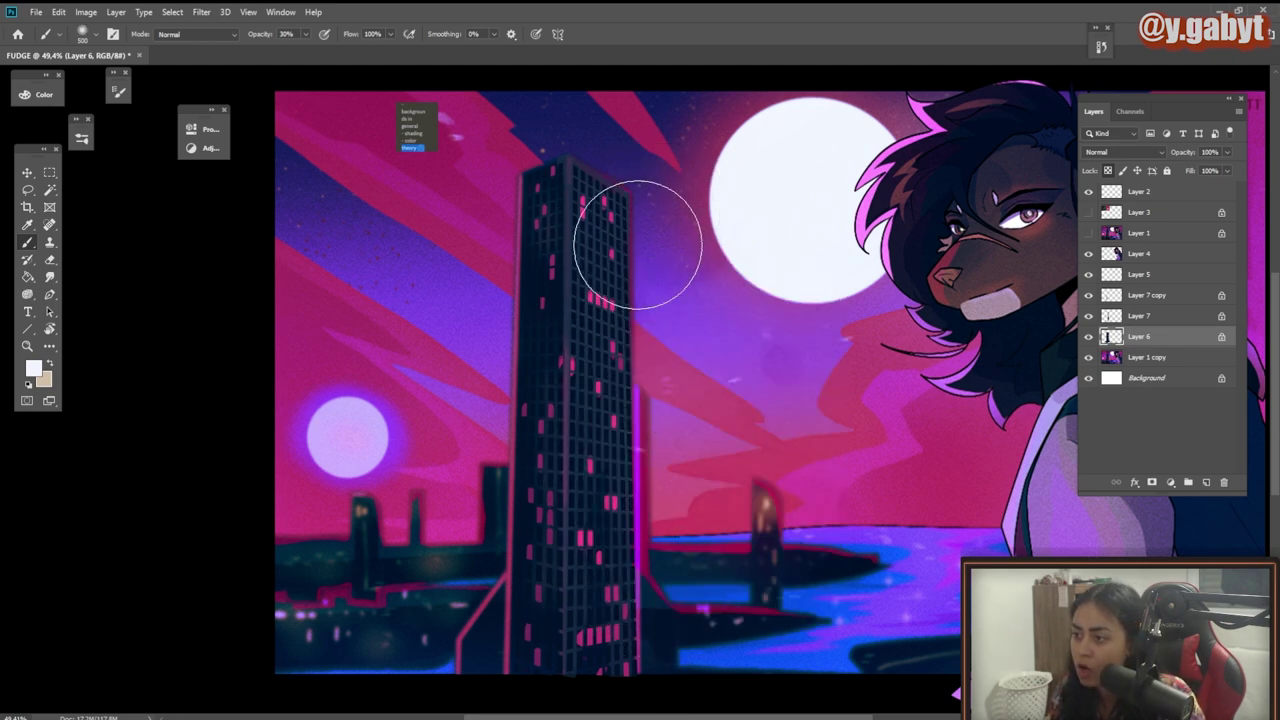
pyautogui.moveTo(631, 222); pyautogui.dragTo(676, 529)
pyautogui.hotkey('ctrl', 'z')
pyautogui.moveTo(630, 248); pyautogui.dragTo(675, 602)
pyautogui.hotkey('ctrl', 'z')
# Step: Sample pink from the artwork, set the brush to Color Dodge, and paint a glow down the tower's right face
pyautogui.moveTo(639, 460); pyautogui.dragTo(655, 566)
pyautogui.moveTo(620, 487)
pyautogui.mouseDown()
pyautogui.moveTo(529, 457)
pyautogui.moveTo(614, 400)
pyautogui.mouseUp()
pyautogui.keyDown('alt'); pyautogui.click(619, 336); pyautogui.keyUp('alt')
pyautogui.click(195, 34)
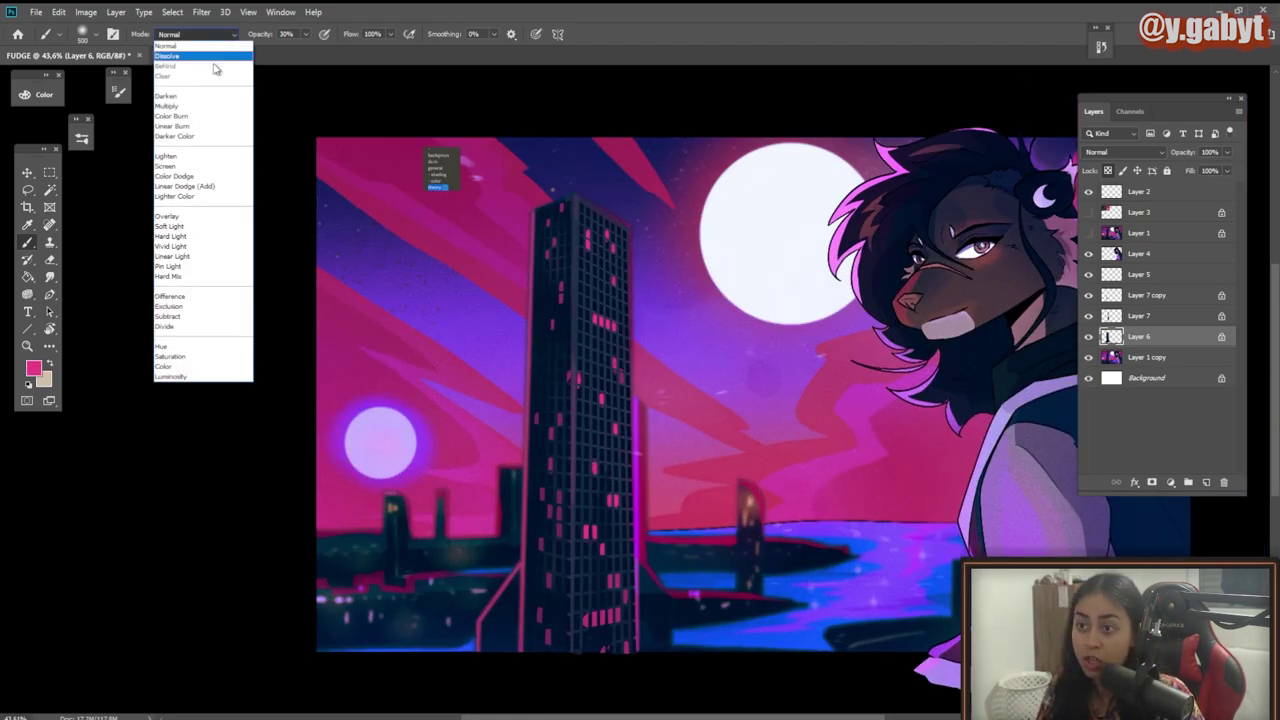
pyautogui.click(192, 178)
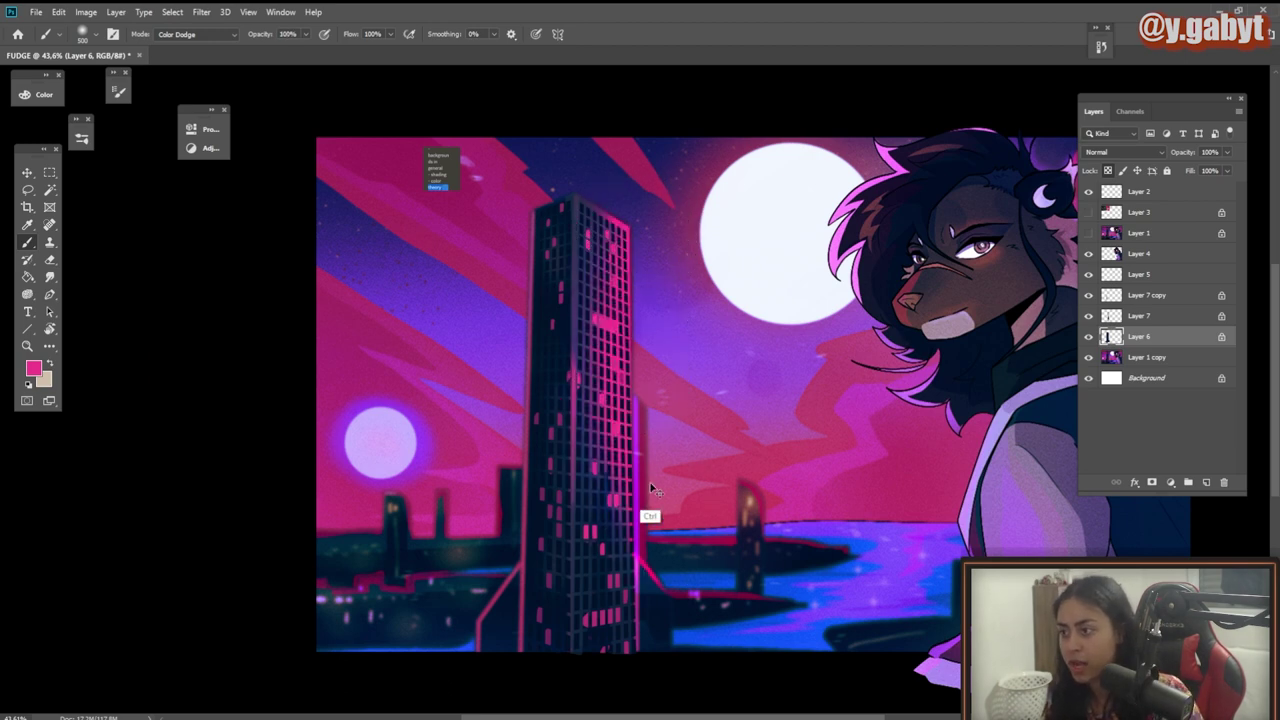
pyautogui.hotkey('ctrl', 'z')
pyautogui.moveTo(632, 205); pyautogui.dragTo(617, 634)
pyautogui.moveTo(625, 480); pyautogui.dragTo(640, 470)
pyautogui.keyDown('alt'); pyautogui.click(700, 297); pyautogui.keyUp('alt')
pyautogui.moveTo(632, 220); pyautogui.dragTo(629, 559)
pyautogui.moveTo(629, 474)
pyautogui.mouseDown()
pyautogui.moveTo(531, 457)
pyautogui.moveTo(617, 522)
pyautogui.mouseUp()
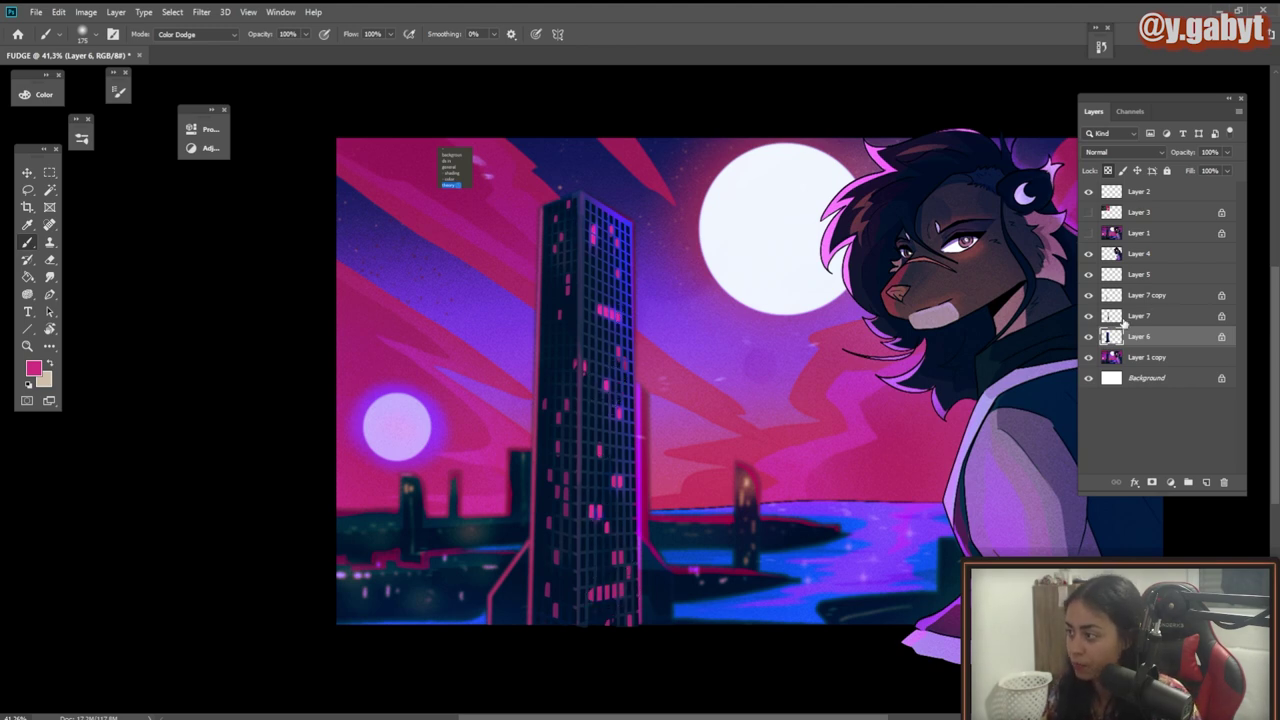
# Step: Brighten the lit windows on Layer 7 with Color Dodge, and those on Layer 7 copy at 30% opacity
pyautogui.hotkey('alt', ']')
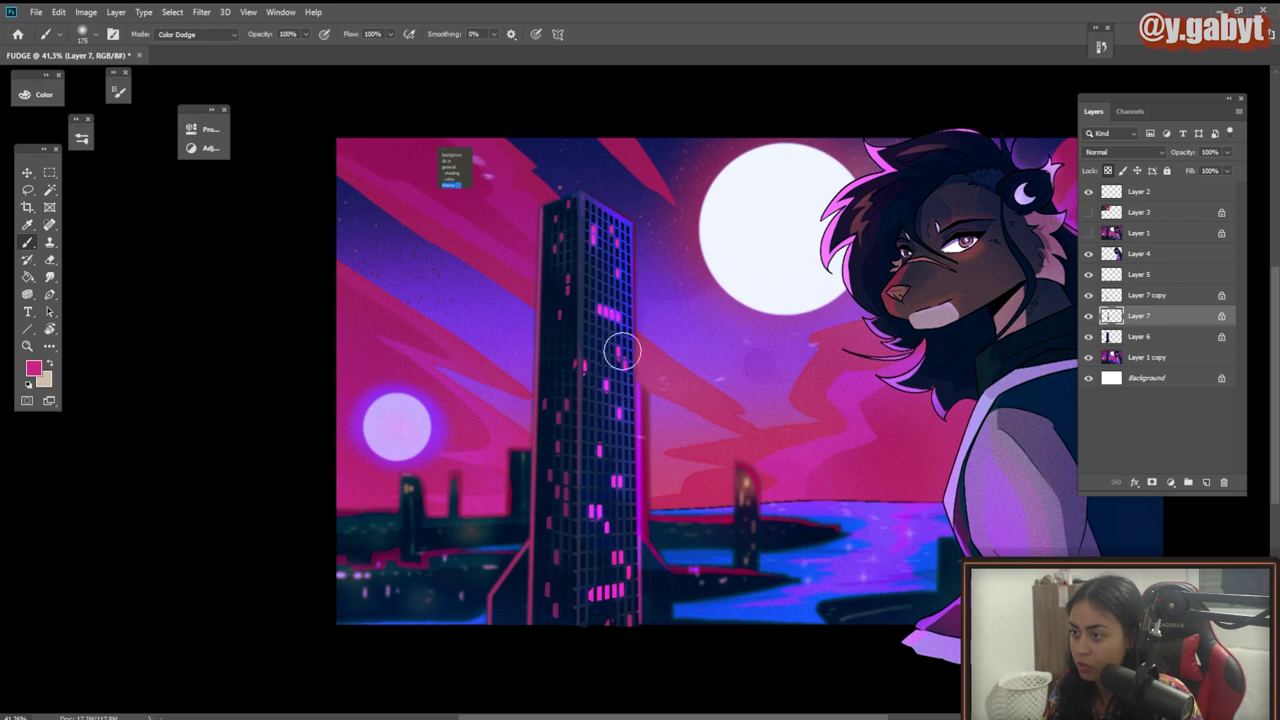
pyautogui.moveTo(602, 478); pyautogui.dragTo(593, 462)
pyautogui.hotkey('alt', ']')
pyautogui.press('3')
pyautogui.moveTo(568, 505)
pyautogui.mouseDown()
pyautogui.moveTo(503, 557)
pyautogui.moveTo(564, 490)
pyautogui.mouseUp()
pyautogui.hotkey('alt', '[')
# Step: Sample dark navy and softly tone down the tower on Layer 6 with a 400 px Normal brush at 30% opacity
pyautogui.keyDown('alt'); pyautogui.click(591, 382); pyautogui.keyUp('alt')
pyautogui.click(200, 35)
pyautogui.click(183, 69)
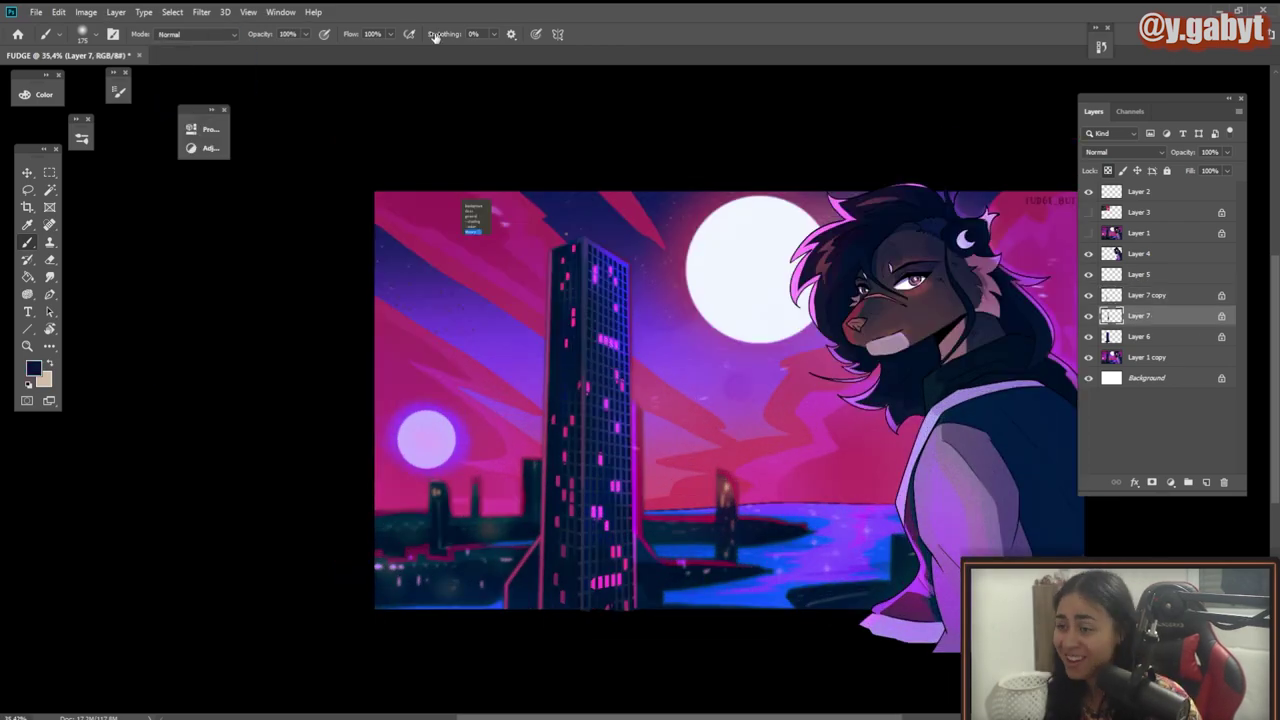
pyautogui.hotkey('alt', '[')
pyautogui.press(']')
pyautogui.press(']')
pyautogui.press(']')
pyautogui.press(']')
pyautogui.press('3')
pyautogui.moveTo(611, 280)
pyautogui.mouseDown()
pyautogui.moveTo(623, 523)
pyautogui.moveTo(620, 340)
pyautogui.mouseUp()
# Step: Hide Layer 2, compare the artwork with Layer 1 shown and hidden, and undo a stray brush stroke
pyautogui.scroll(3, 622, 630)
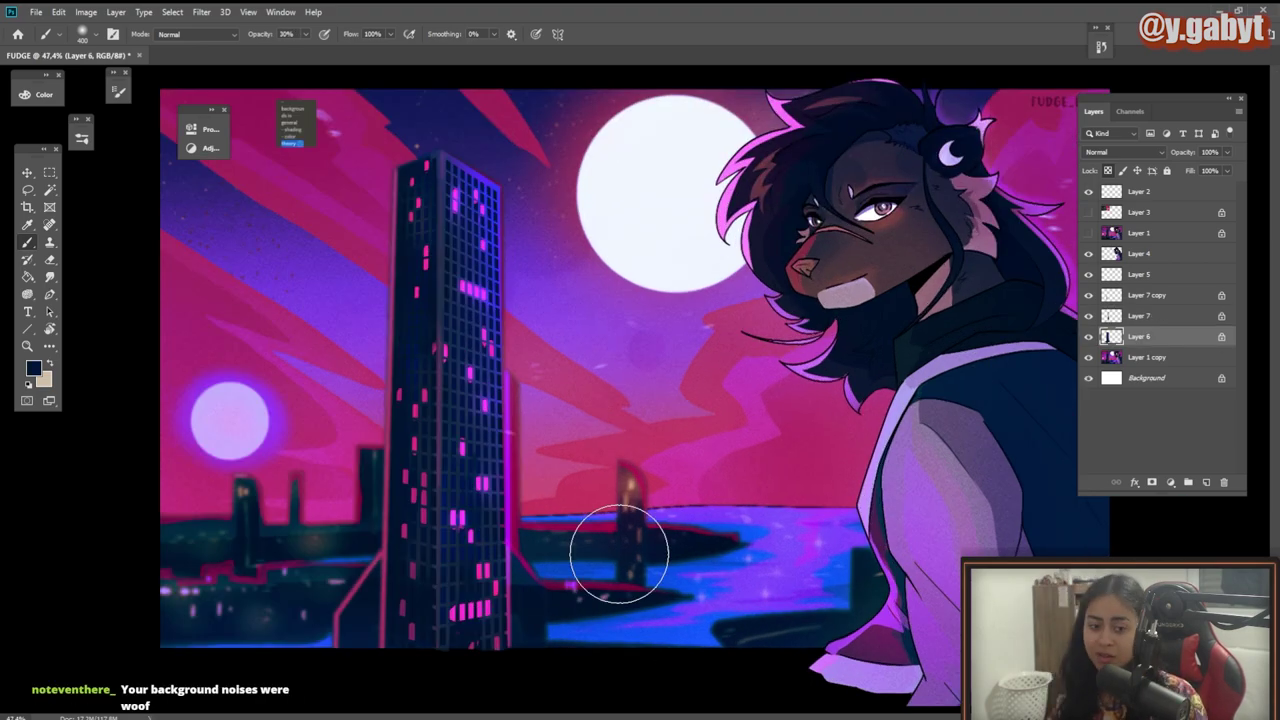
pyautogui.scroll(-3, 409, 591)
pyautogui.scroll(4, 583, 426)
pyautogui.scroll(-3, 583, 426)
pyautogui.click(1088, 192)
pyautogui.click(1088, 234)
pyautogui.click(1088, 234)
pyautogui.scroll(-5, 1088, 245)
pyautogui.hotkey('ctrl', 'z')
pyautogui.hotkey('ctrl', 'shift', 'z')
pyautogui.scroll(5, 640, 388)
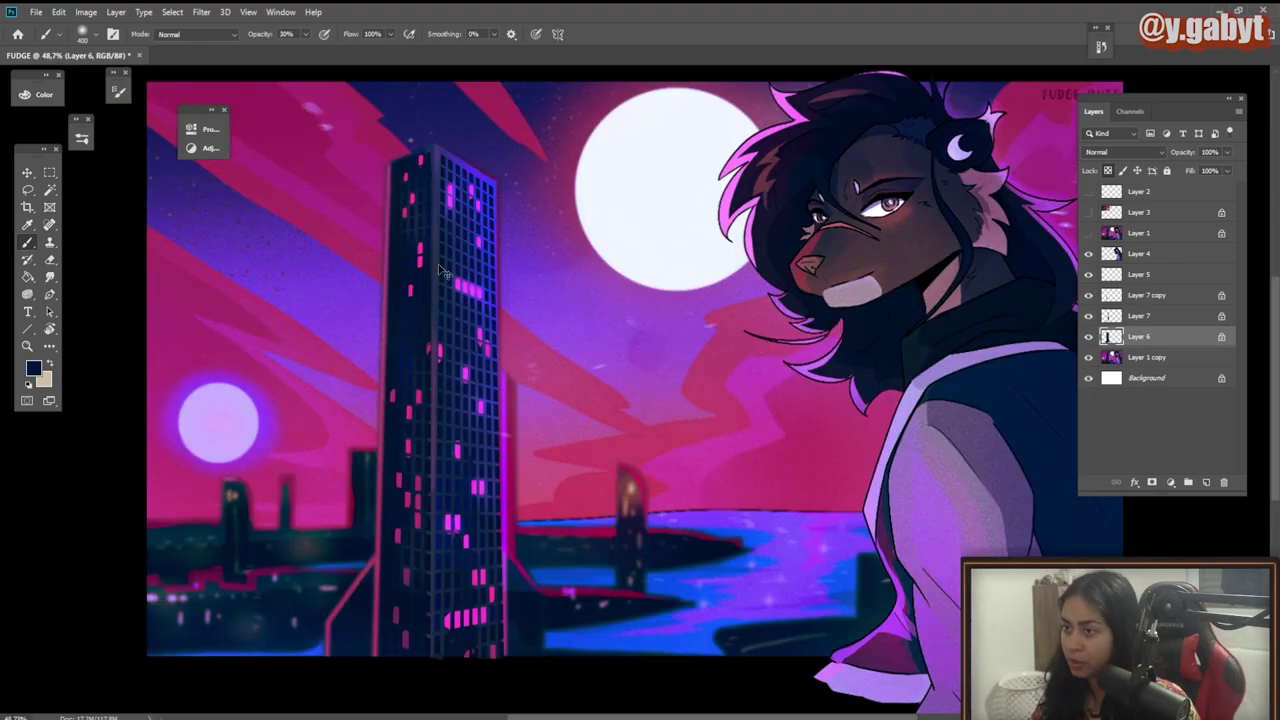
pyautogui.moveTo(362, 181); pyautogui.dragTo(367, 190)
pyautogui.hotkey('ctrl', 'z')
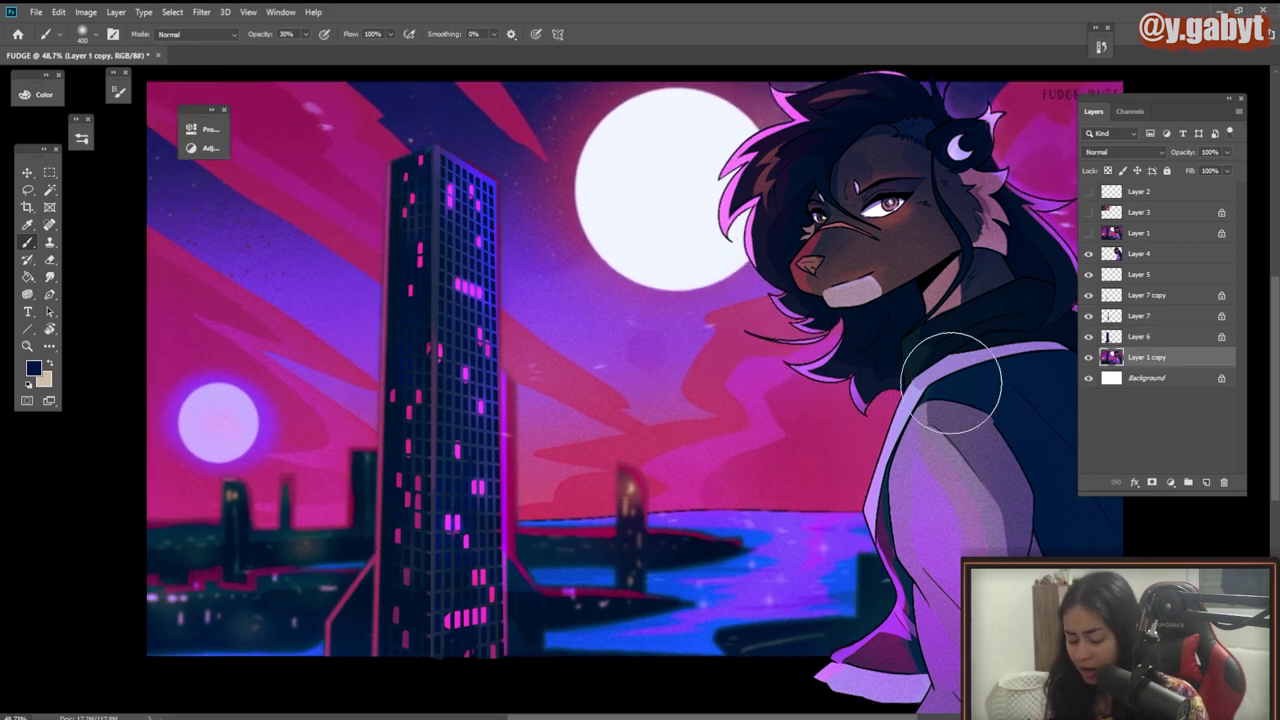
# Step: Add a new layer above Layer 1 copy and move the floating Properties and Adjustments panels off the artwork
pyautogui.hotkey('ctrl', 'shift', 'n')
pyautogui.press('Return')
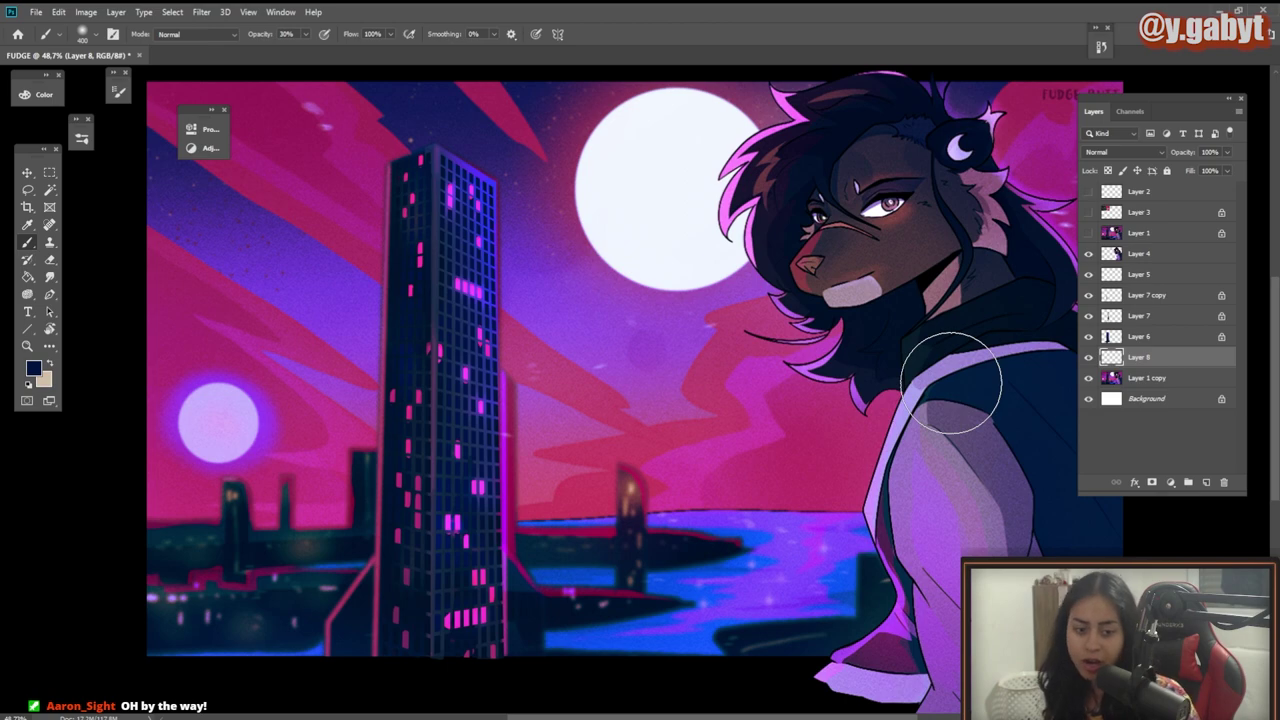
pyautogui.press('l')
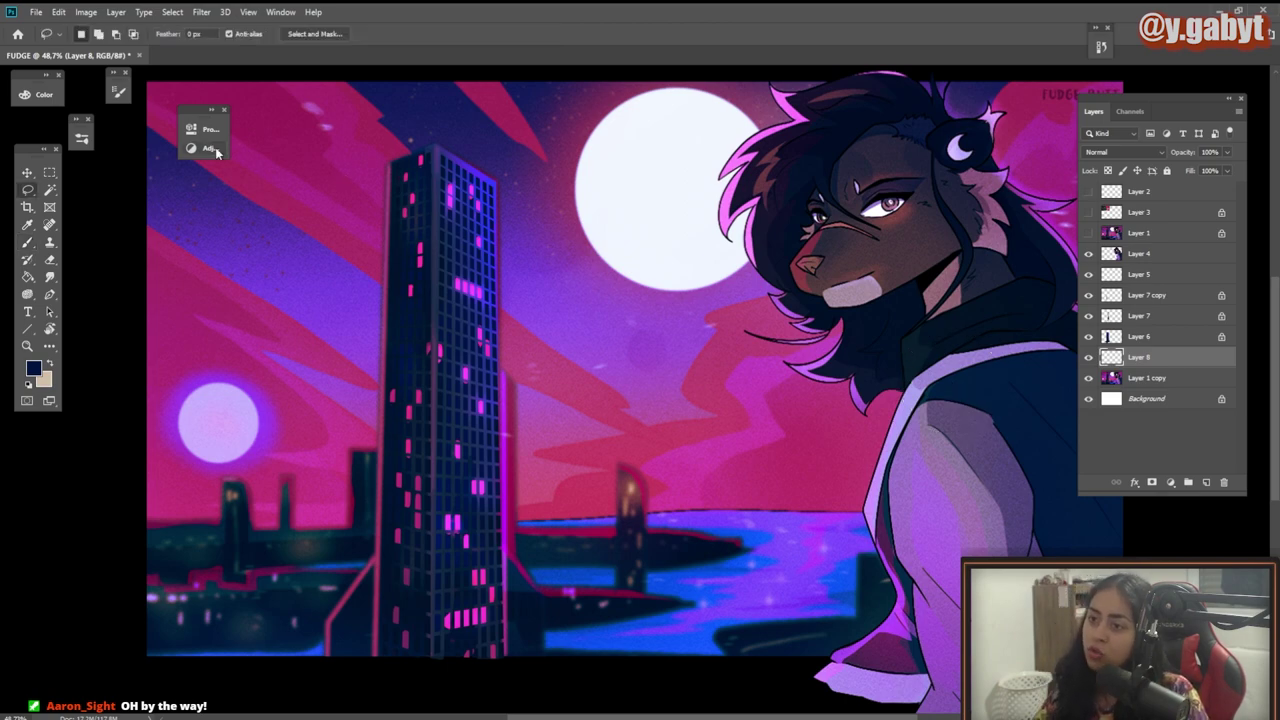
pyautogui.moveTo(189, 124); pyautogui.dragTo(96, 184)
pyautogui.scroll(5, 500, 145)
# Step: Lasso irregular shapes along the edges of the sky's cloud streaks around the tower and beside the character's muzzle
pyautogui.moveTo(486, 158)
pyautogui.mouseDown()
pyautogui.moveTo(429, 140)
pyautogui.moveTo(473, 132)
pyautogui.mouseUp()
pyautogui.moveTo(261, 271); pyautogui.dragTo(523, 257)
pyautogui.moveTo(482, 137)
pyautogui.mouseDown()
pyautogui.moveTo(524, 208)
pyautogui.moveTo(484, 290)
pyautogui.moveTo(412, 150)
pyautogui.mouseUp()
pyautogui.moveTo(557, 277)
pyautogui.mouseDown()
pyautogui.moveTo(503, 110)
pyautogui.moveTo(477, 255)
pyautogui.moveTo(500, 110)
pyautogui.mouseUp()
pyautogui.moveTo(685, 343)
pyautogui.mouseDown()
pyautogui.moveTo(503, 253)
pyautogui.moveTo(612, 383)
pyautogui.moveTo(507, 272)
pyautogui.mouseUp()
pyautogui.moveTo(807, 286)
pyautogui.mouseDown()
pyautogui.moveTo(697, 191)
pyautogui.moveTo(572, 336)
pyautogui.mouseUp()
pyautogui.scroll(-1, 700, 298)
pyautogui.moveTo(627, 472); pyautogui.dragTo(750, 285)
pyautogui.moveTo(690, 470); pyautogui.dragTo(785, 280)
pyautogui.moveTo(800, 275)
pyautogui.mouseDown()
pyautogui.moveTo(757, 317)
pyautogui.moveTo(795, 300)
pyautogui.mouseUp()
pyautogui.moveTo(683, 300)
pyautogui.mouseDown()
pyautogui.moveTo(451, 342)
pyautogui.moveTo(610, 328)
pyautogui.mouseUp()
pyautogui.moveTo(430, 361)
pyautogui.mouseDown()
pyautogui.moveTo(308, 361)
pyautogui.moveTo(398, 361)
pyautogui.mouseUp()
# Step: Add cloud-edge shapes in the sky's upper-right area behind the character's ear to the lasso selection
pyautogui.moveTo(1050, 160); pyautogui.dragTo(534, 334)
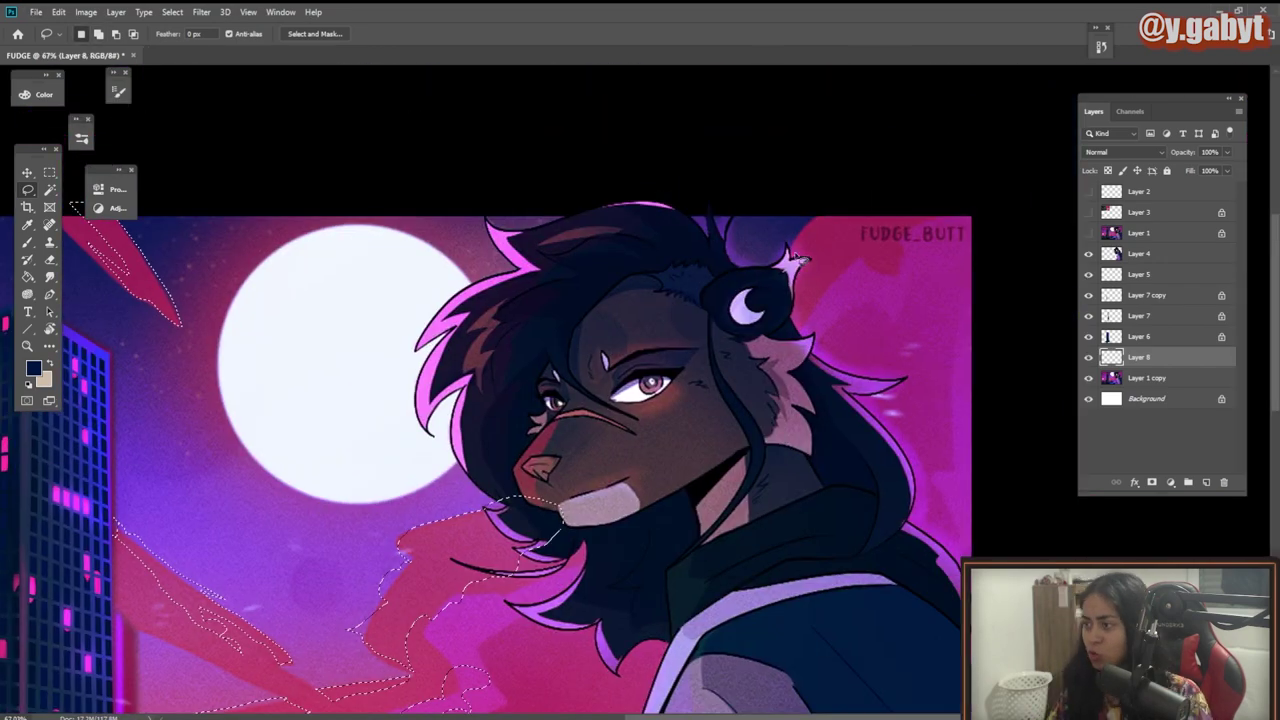
pyautogui.moveTo(817, 207)
pyautogui.mouseDown()
pyautogui.moveTo(790, 252)
pyautogui.moveTo(817, 210)
pyautogui.mouseUp()
pyautogui.moveTo(354, 252); pyautogui.dragTo(612, 237)
pyautogui.hscroll(-4, 612, 237)
pyautogui.scroll(-3, 608, 346)
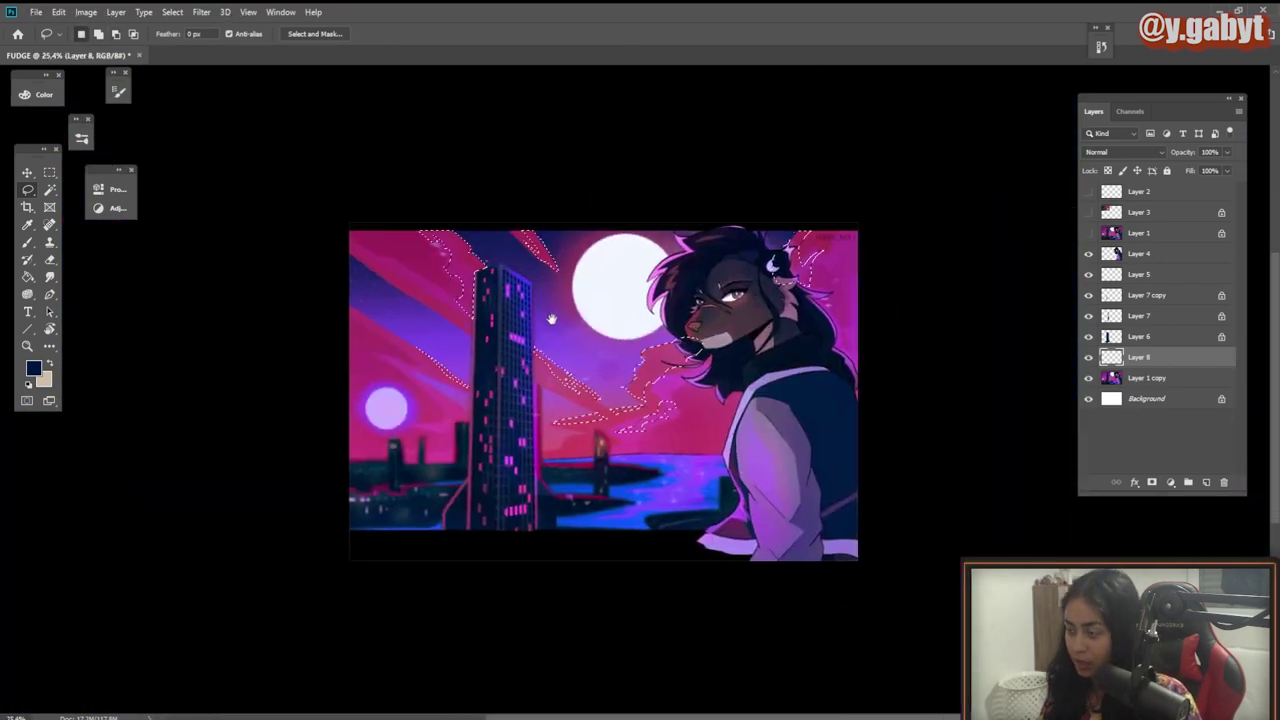
pyautogui.scroll(2, 610, 380)
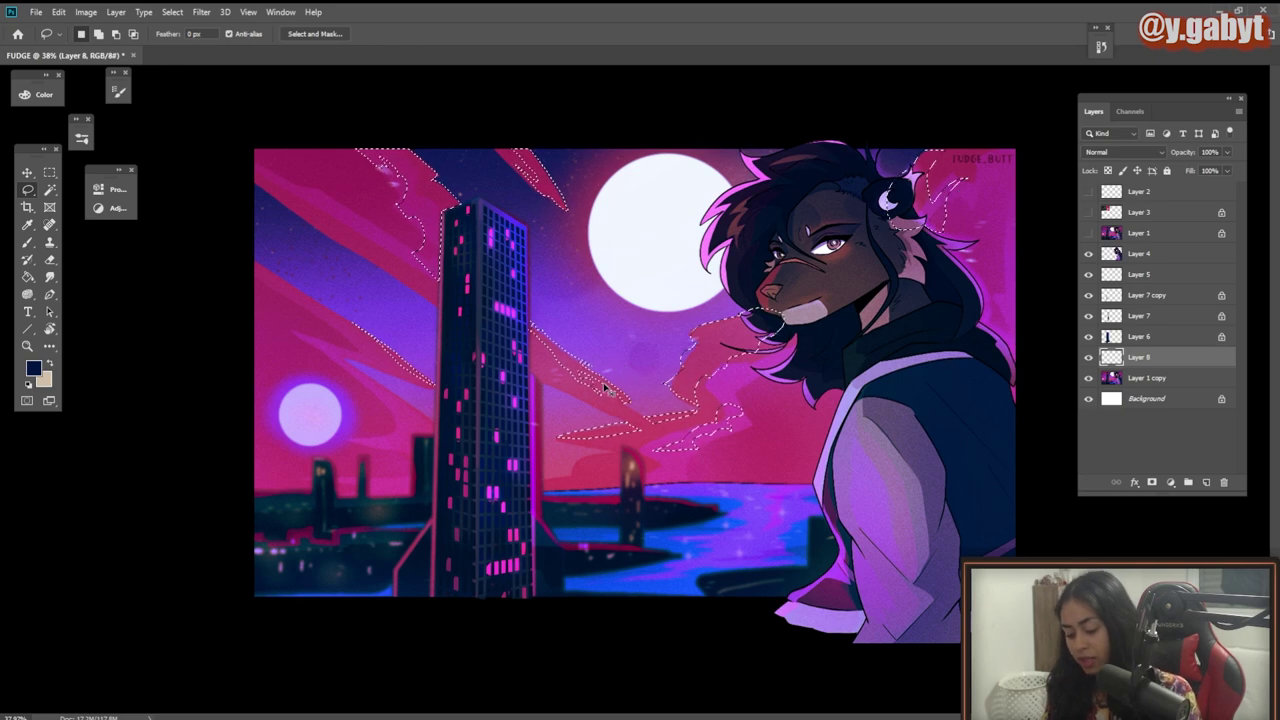
# Step: Hide the selection outline and brush the selected cloud edges with the moon's white, using a 1400 px soft brush at 30% opacity
pyautogui.hotkey('ctrl', 'h')
pyautogui.press('b')
pyautogui.press(']')
pyautogui.press(']')
pyautogui.press(']')
pyautogui.press(']')
pyautogui.press(']')
pyautogui.press(']')
pyautogui.press(']')
pyautogui.press(']')
pyautogui.press(']')
pyautogui.press(']')
pyautogui.keyDown('alt'); pyautogui.click(654, 228); pyautogui.keyUp('alt')
pyautogui.moveTo(472, 183); pyautogui.dragTo(456, 160)
pyautogui.moveTo(610, 394); pyautogui.dragTo(546, 322)
pyautogui.hotkey('ctrl', 'z')
pyautogui.keyDown('alt'); pyautogui.click(648, 222); pyautogui.keyUp('alt')
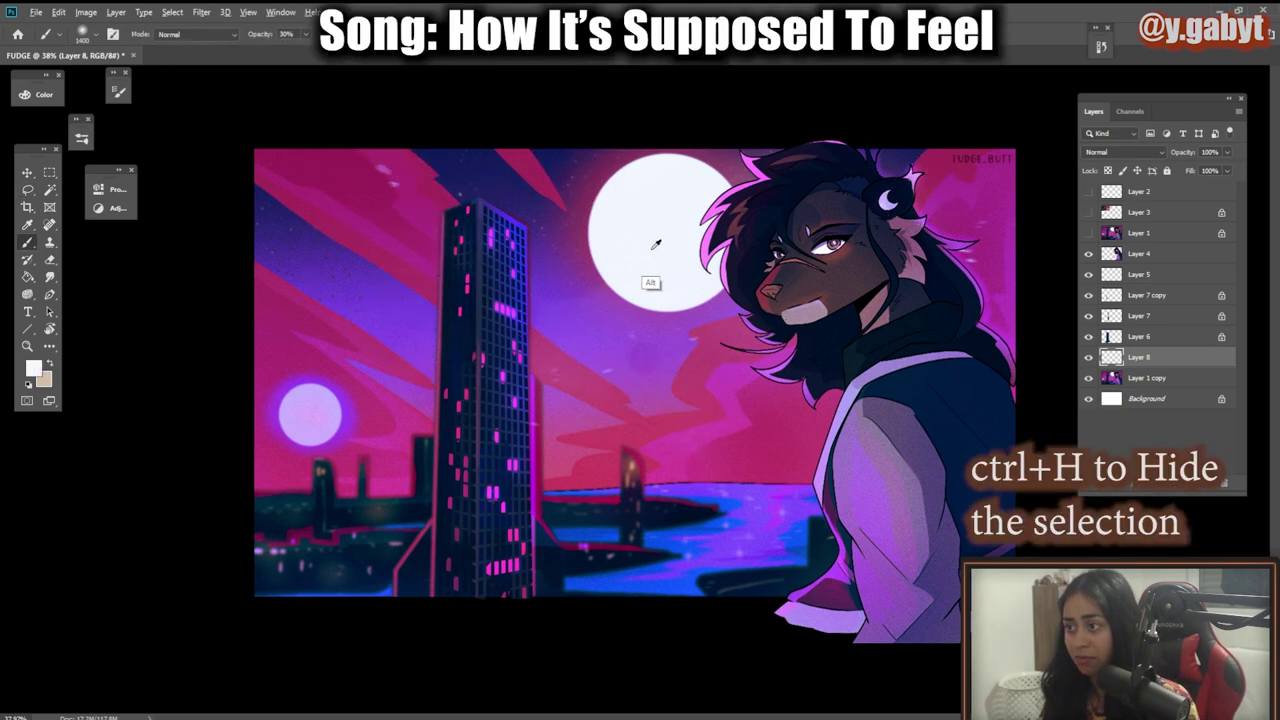
pyautogui.moveTo(534, 172); pyautogui.dragTo(563, 233)
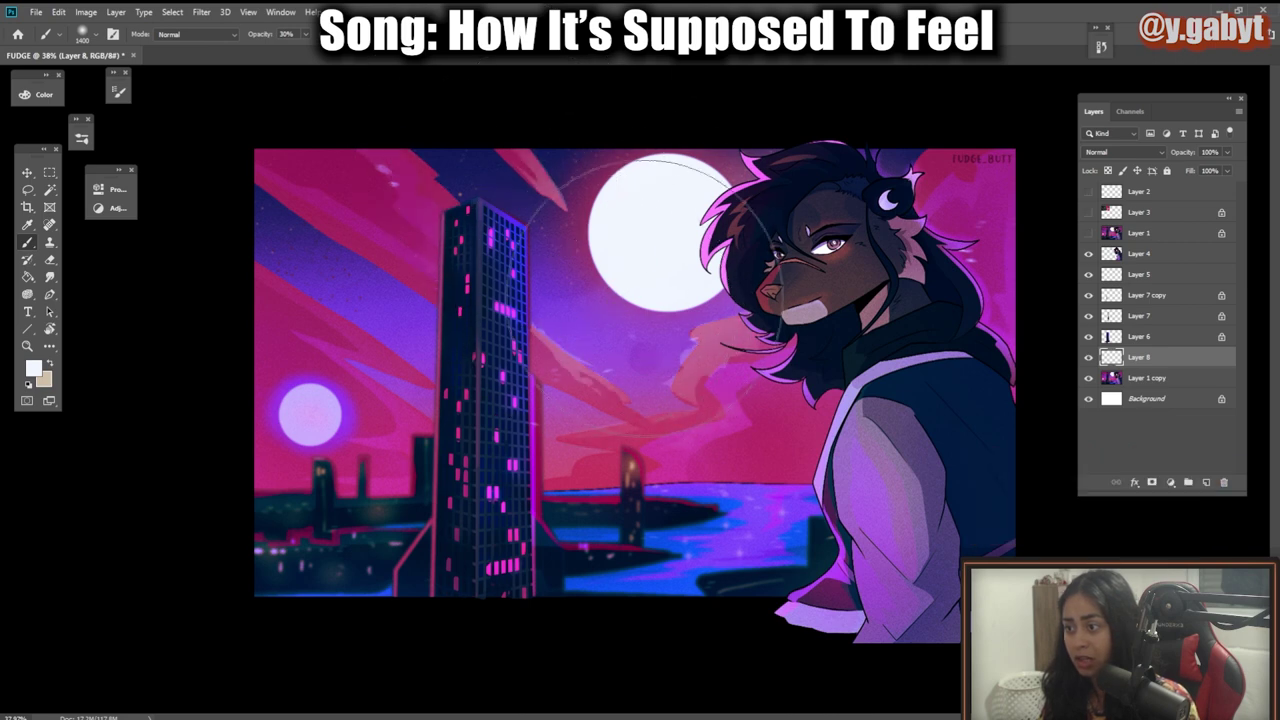
# Step: Paint the selected cloud edges at 100% opacity with the pale pink sampled from the cloud beside the character's muzzle
pyautogui.keyDown('alt'); pyautogui.click(695, 367); pyautogui.keyUp('alt')
pyautogui.press('0')
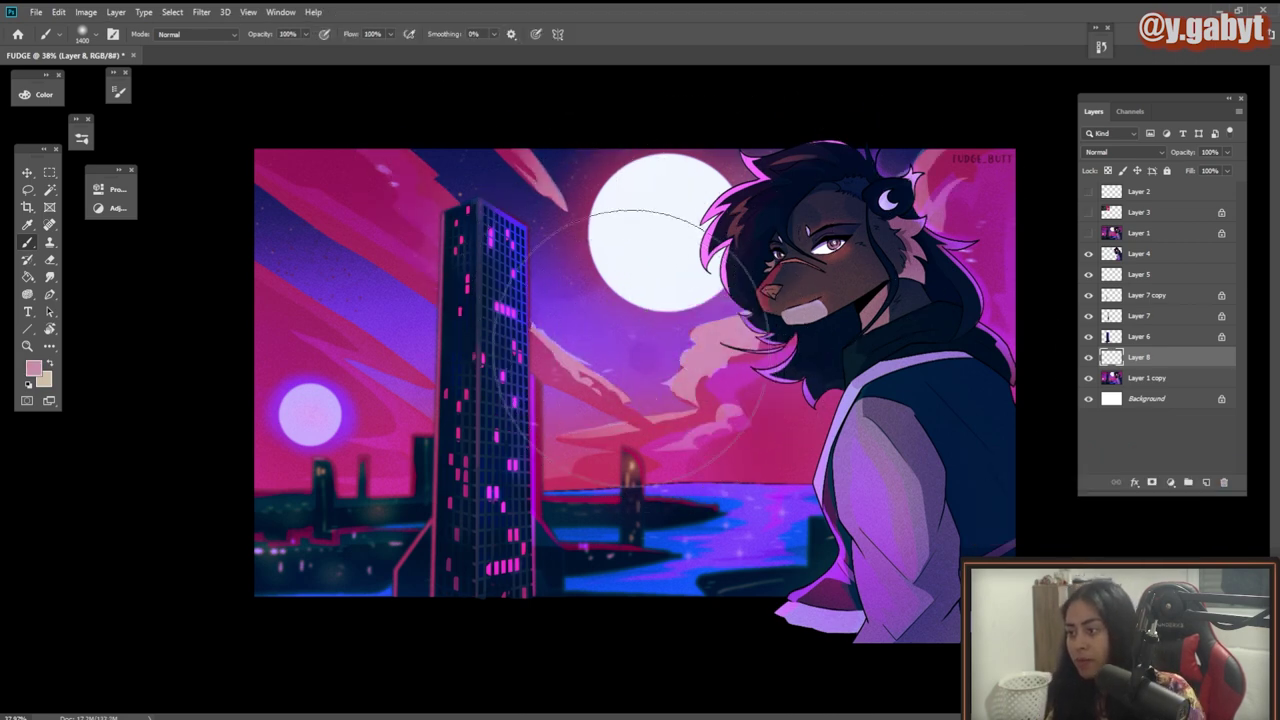
pyautogui.click(445, 215)
pyautogui.keyDown('alt'); pyautogui.click(374, 156); pyautogui.keyUp('alt')
pyautogui.moveTo(387, 141); pyautogui.dragTo(320, 146)
pyautogui.hotkey('ctrl', 'z')
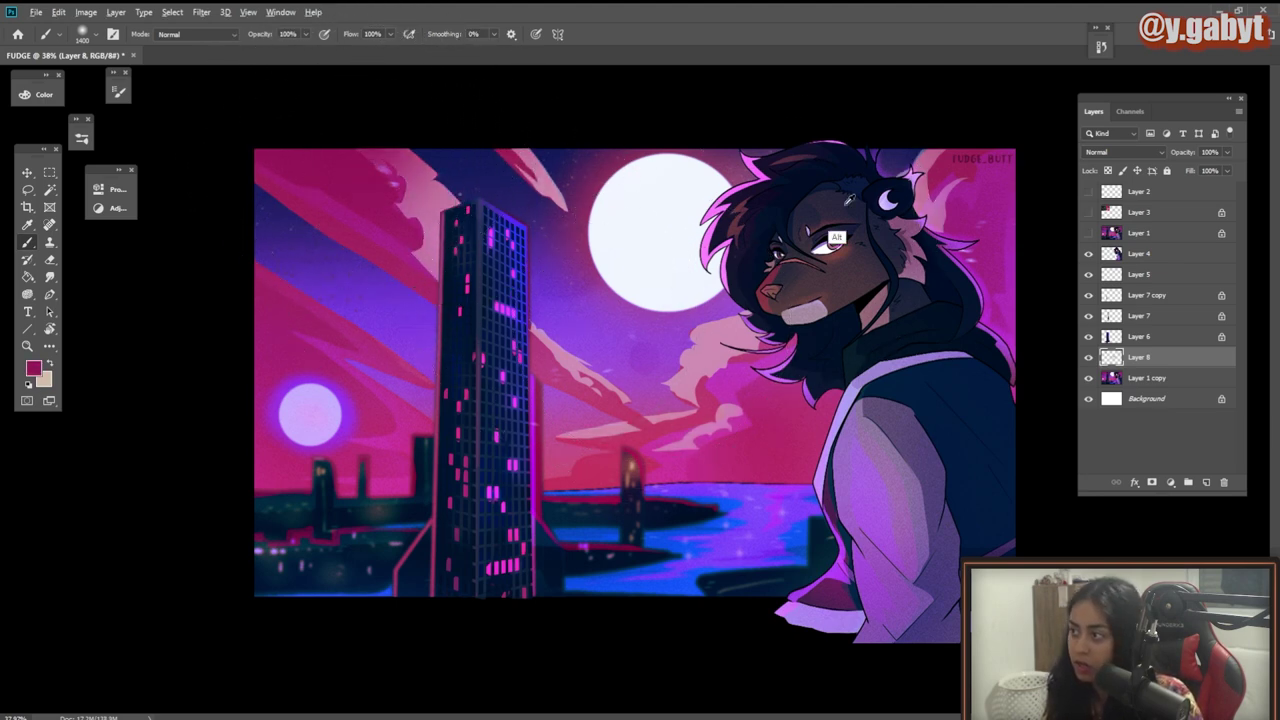
# Step: On Layer 1 copy, shade the sky's upper-right corner and the artwork's left edge with sampled dark blue at 30% opacity
pyautogui.keyDown('ctrl'); pyautogui.click(969, 163); pyautogui.keyUp('ctrl')
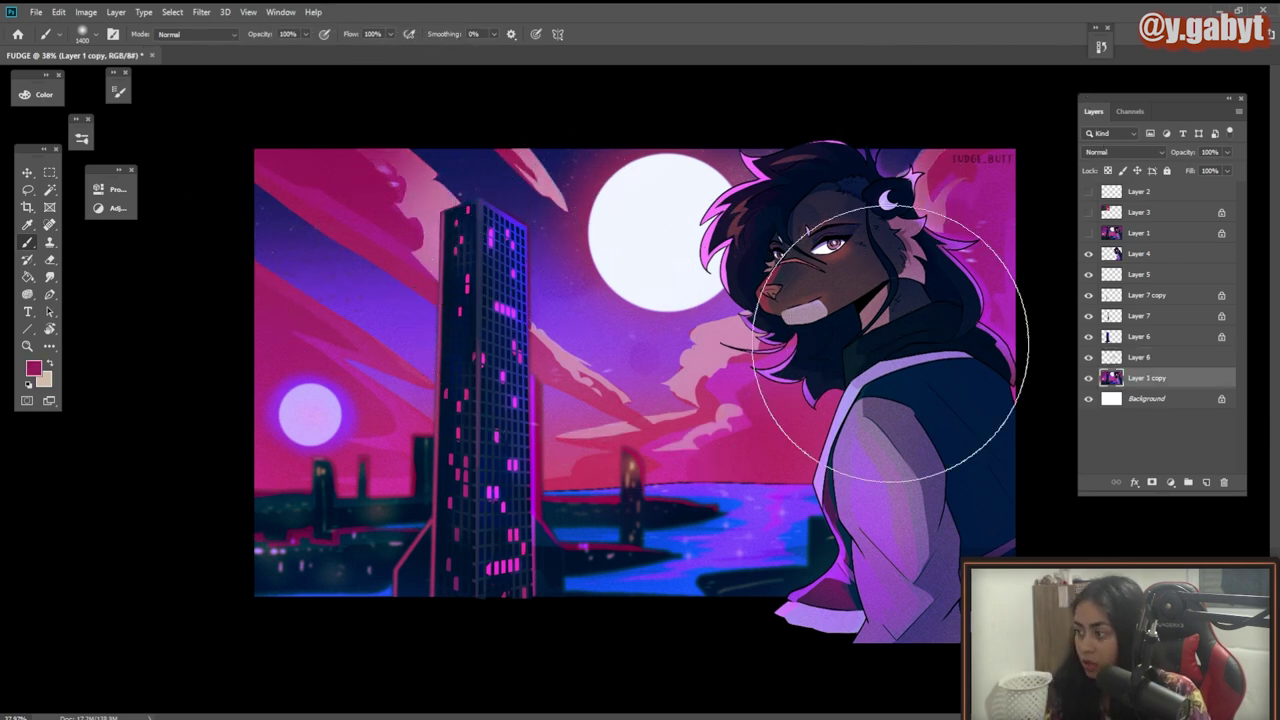
pyautogui.keyDown('alt'); pyautogui.click(907, 150); pyautogui.keyUp('alt')
pyautogui.moveTo(950, 136)
pyautogui.mouseDown()
pyautogui.moveTo(990, 142)
pyautogui.moveTo(1028, 160)
pyautogui.mouseUp()
pyautogui.hotkey('ctrl', 'z')
pyautogui.press('3')
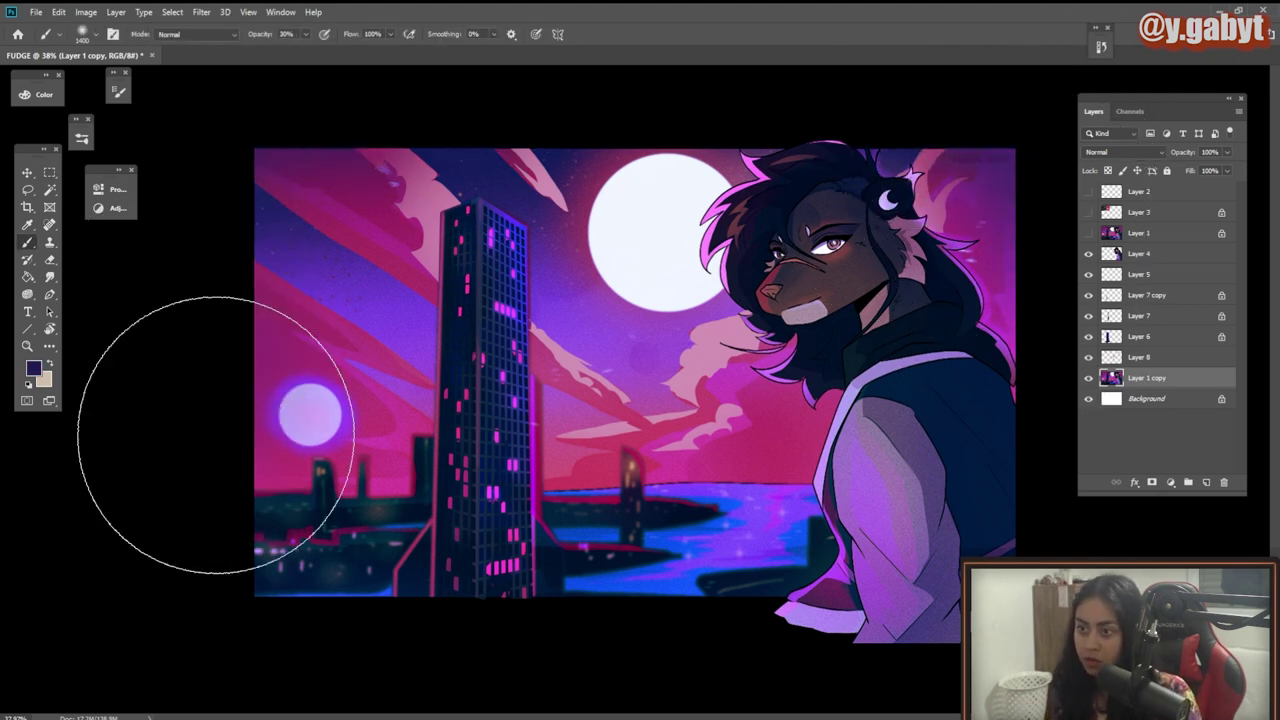
pyautogui.moveTo(211, 285); pyautogui.dragTo(240, 502)
pyautogui.moveTo(372, 450)
pyautogui.mouseDown()
pyautogui.moveTo(311, 437)
pyautogui.moveTo(430, 450)
pyautogui.mouseUp()
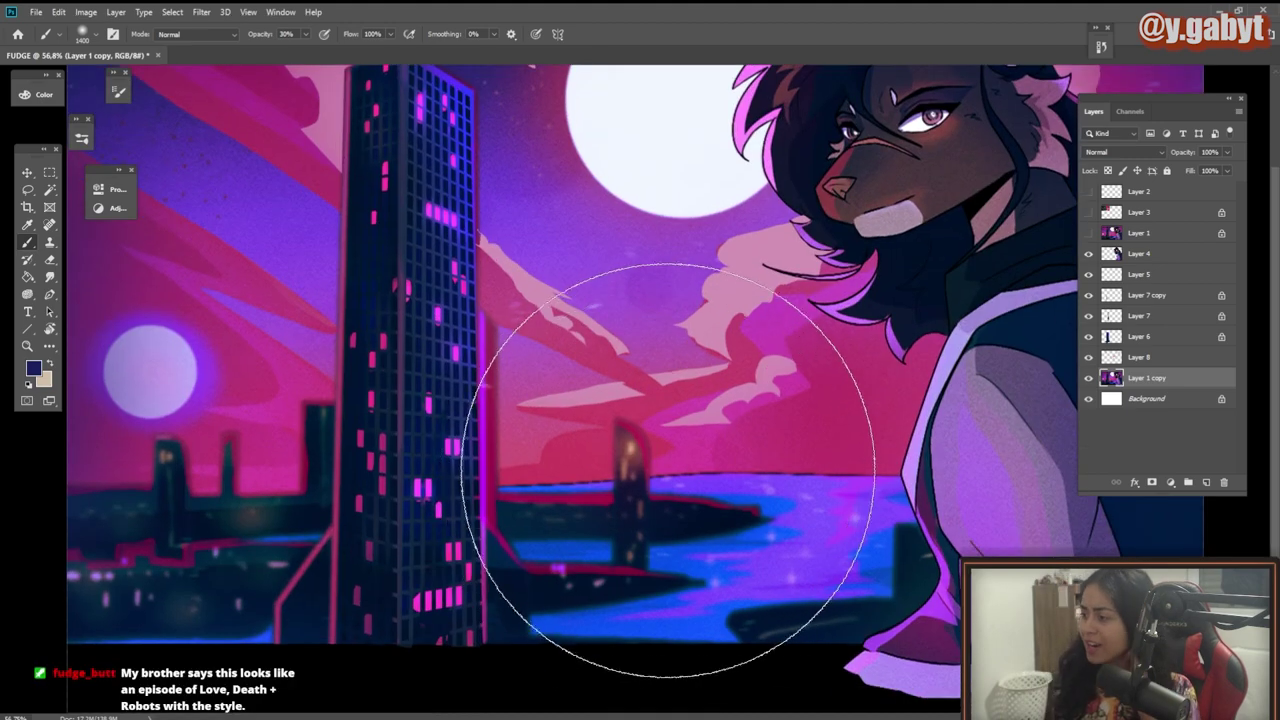
# Step: Paint a clean, straight horizon along the water on both sides of the tower with a 40 px brush in the water's purple
pyautogui.press('l')
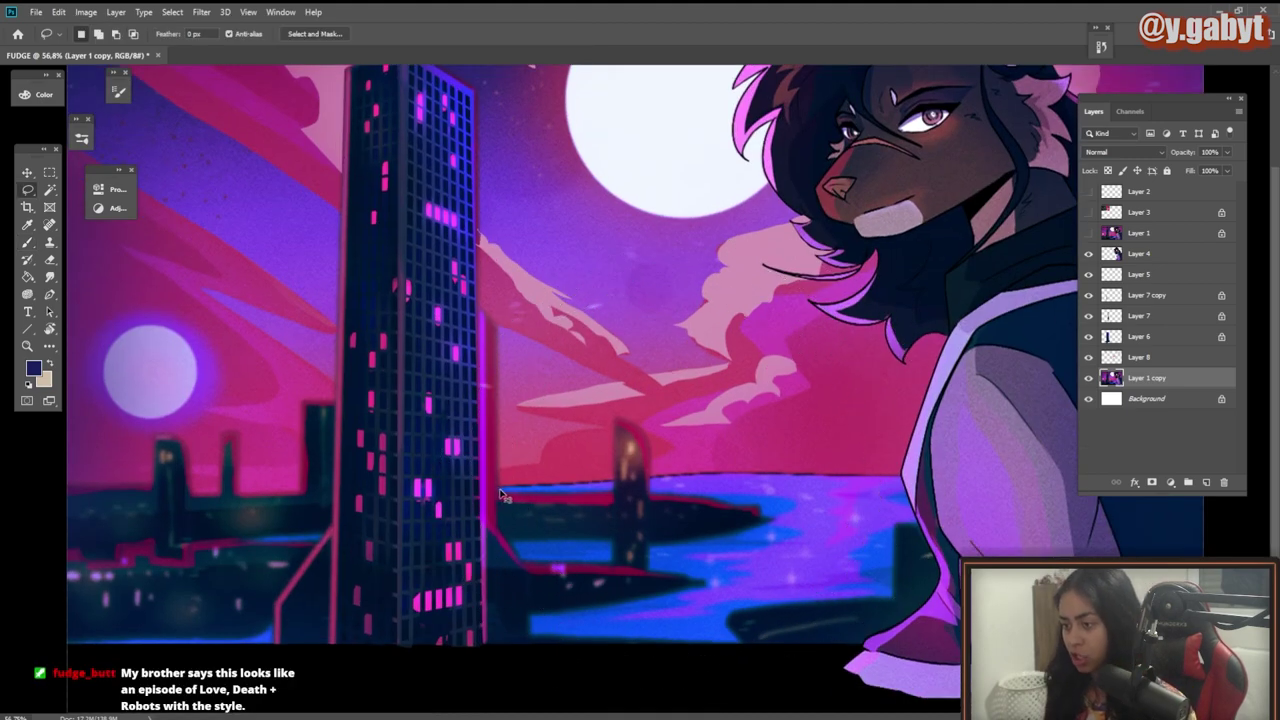
pyautogui.press('b')
pyautogui.keyDown('alt'); pyautogui.click(770, 487); pyautogui.keyUp('alt')
pyautogui.moveTo(648, 467); pyautogui.dragTo(858, 470)
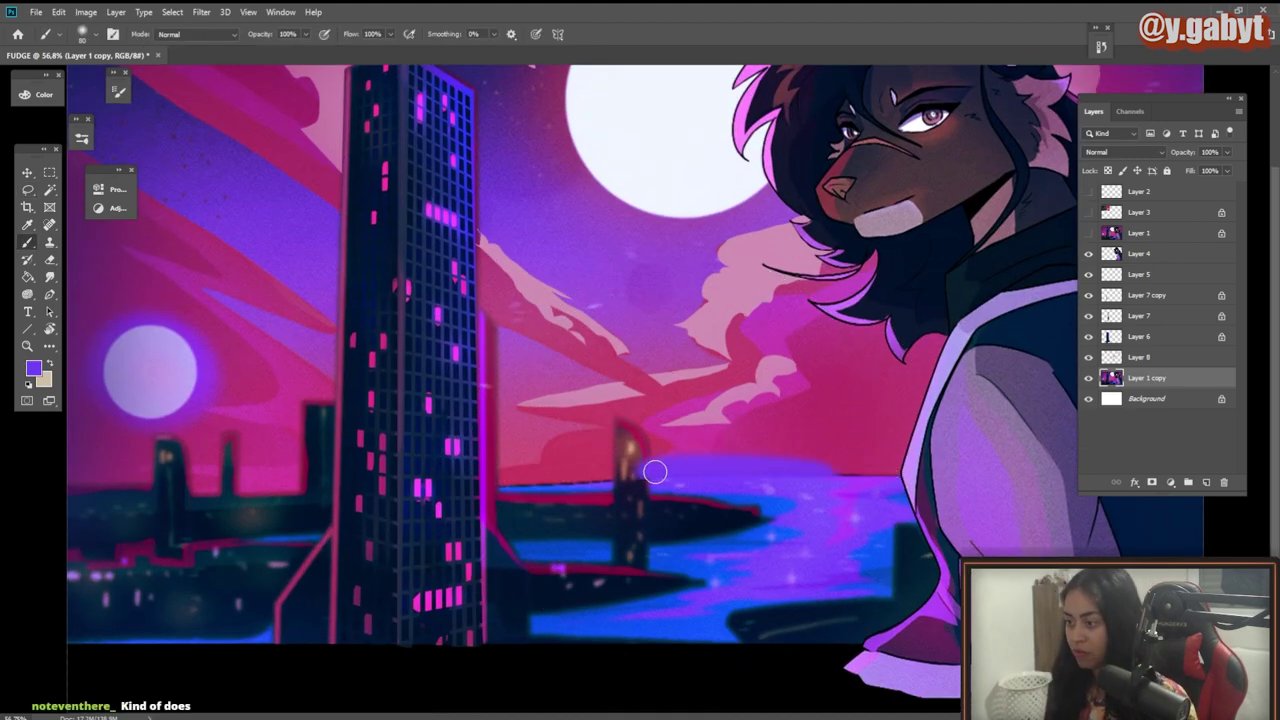
pyautogui.scroll(-3, 571, 540)
pyautogui.scroll(4, 457, 448)
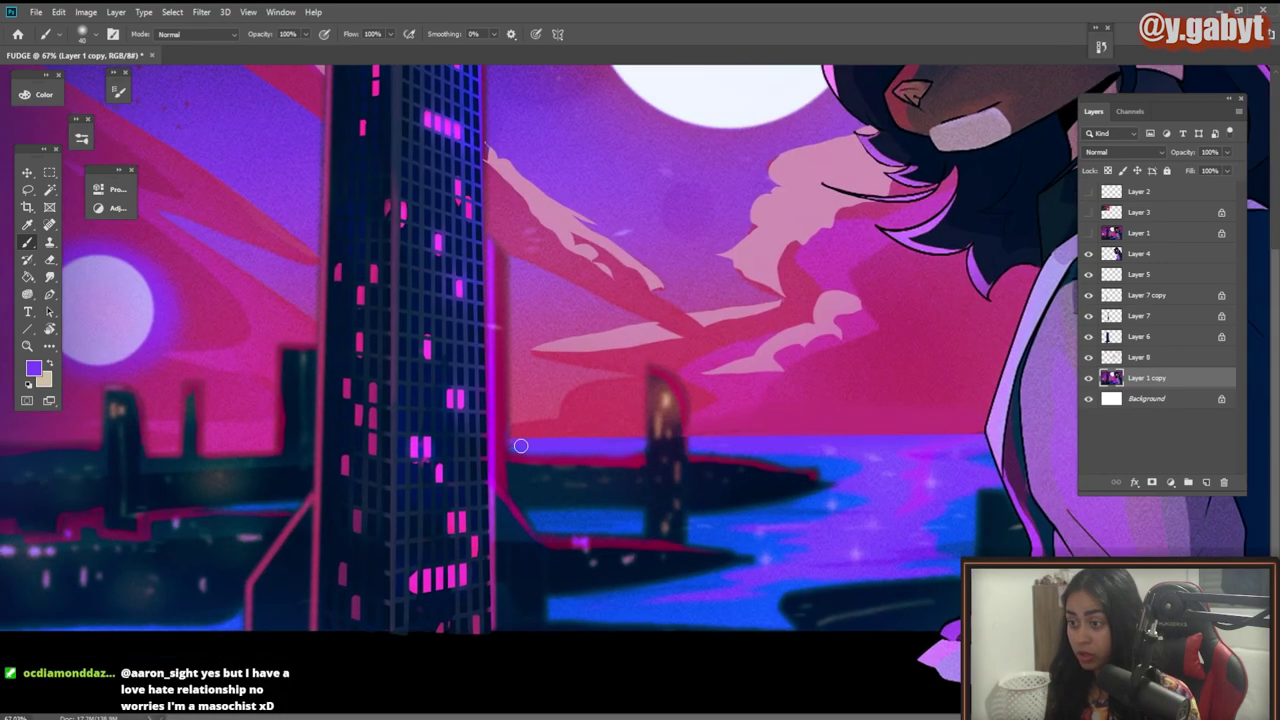
pyautogui.moveTo(173, 446); pyautogui.dragTo(60, 446)
pyautogui.moveTo(383, 466); pyautogui.dragTo(800, 532)
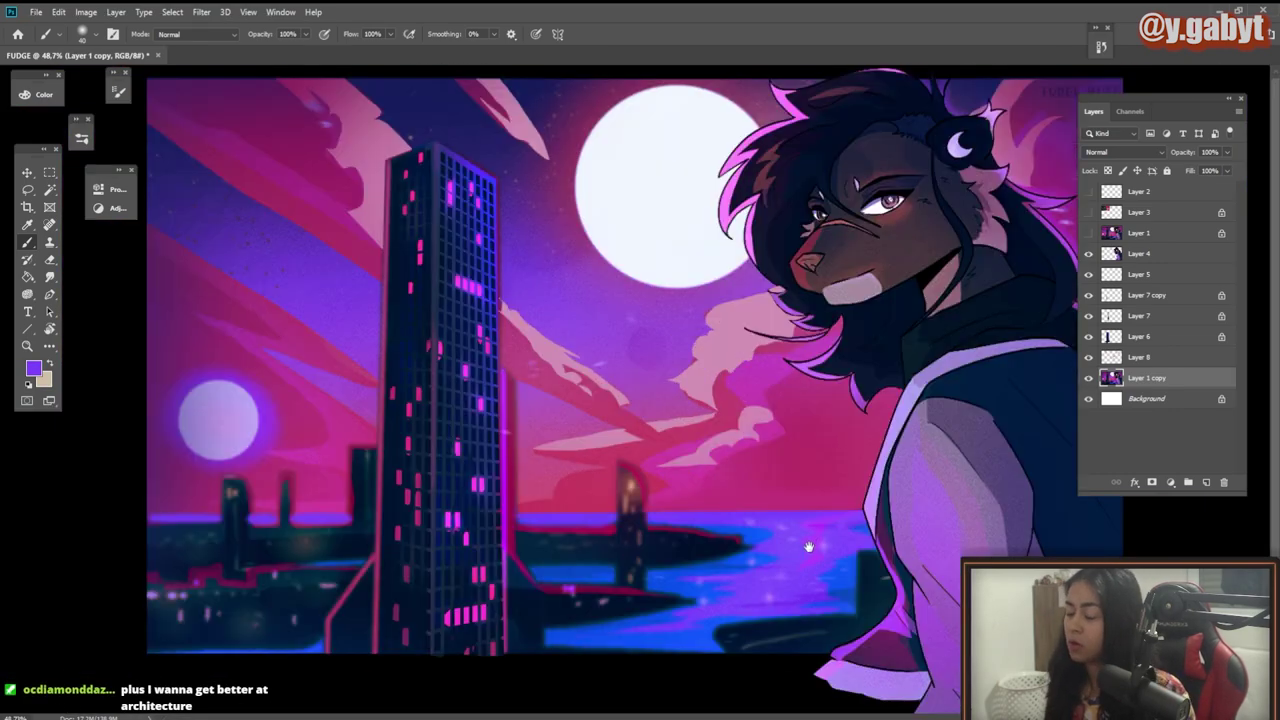
# Step: Sample the moon's white, set the brush to Color Dodge mode and paint a bright highlight on the horizon beneath the moon
pyautogui.keyDown('alt'); pyautogui.click(706, 251); pyautogui.keyUp('alt')
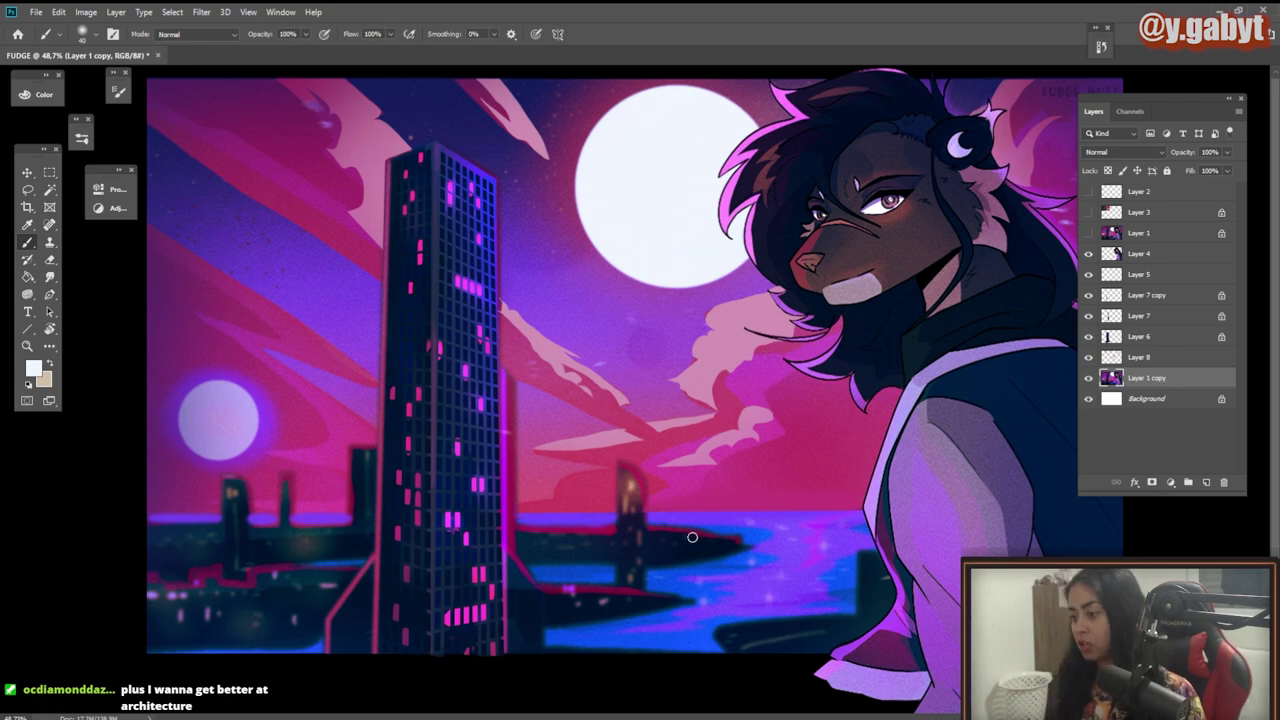
pyautogui.scroll(3, 731, 534)
pyautogui.click(196, 34)
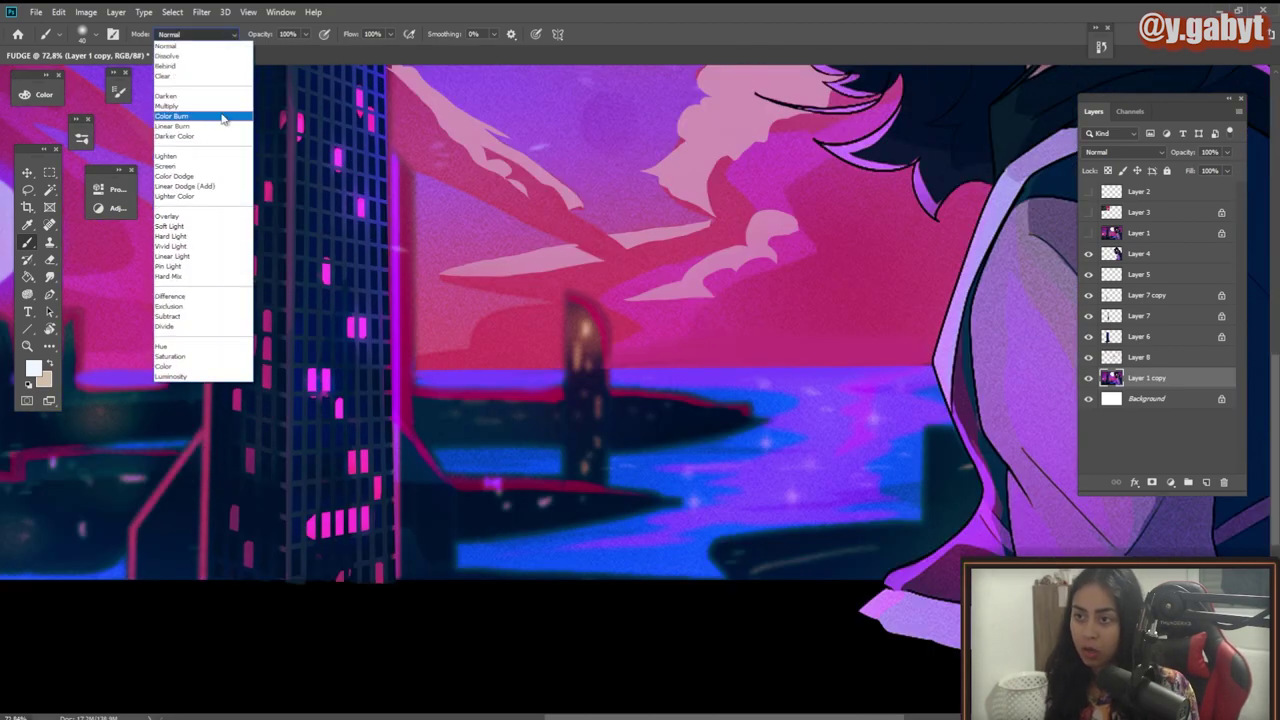
pyautogui.click(196, 177)
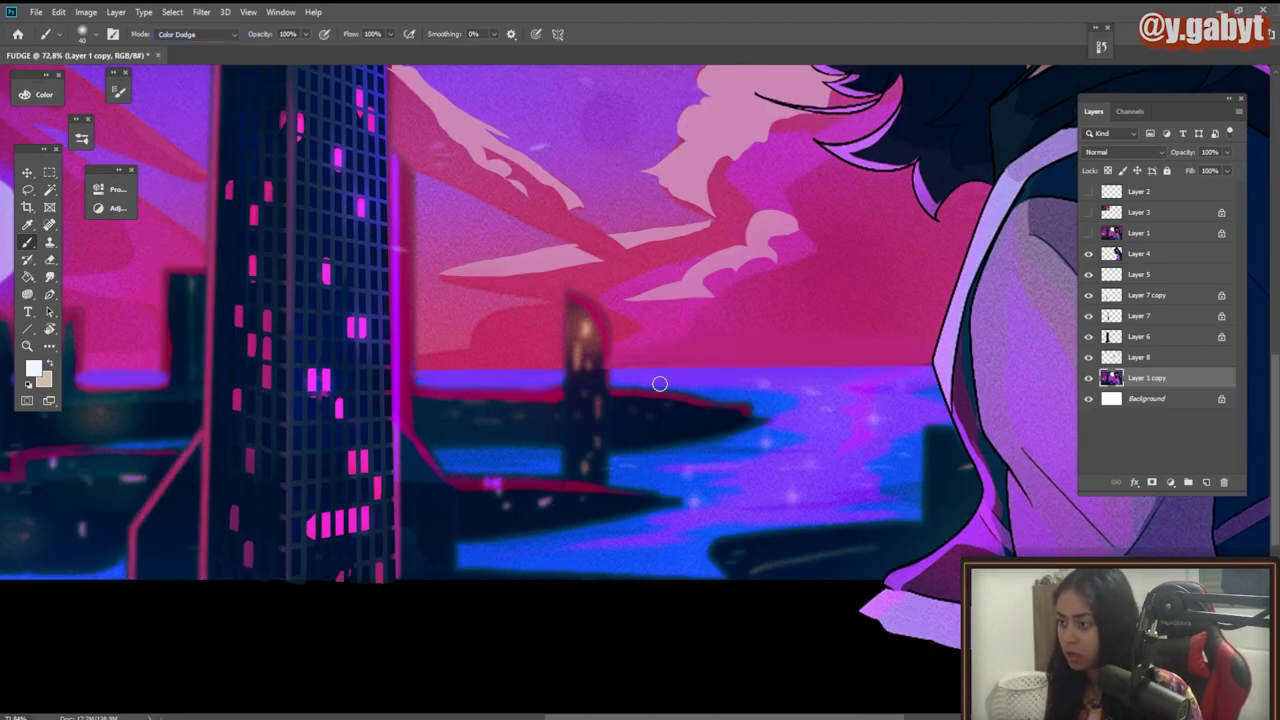
pyautogui.scroll(5, 640, 386)
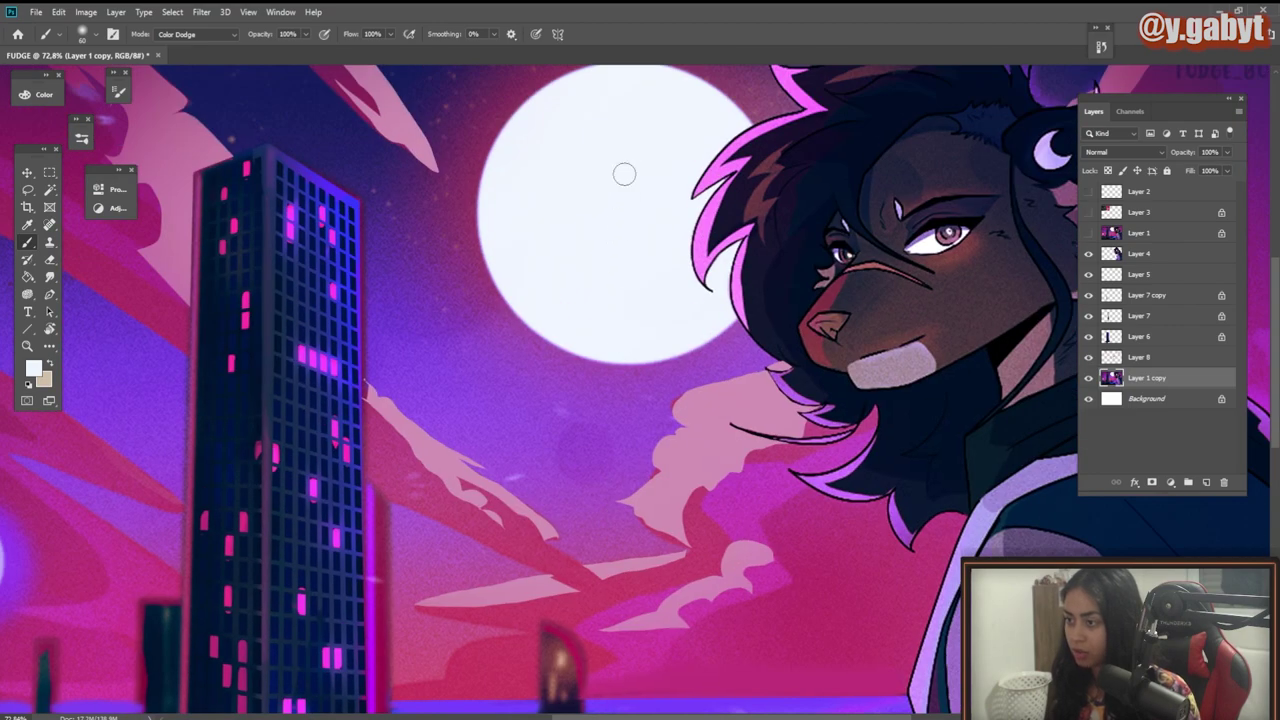
pyautogui.moveTo(622, 225); pyautogui.dragTo(645, 654)
pyautogui.hotkey('ctrl', 'z')
pyautogui.moveTo(630, 177); pyautogui.dragTo(630, 716)
pyautogui.moveTo(684, 492); pyautogui.dragTo(688, 237)
pyautogui.hotkey('ctrl', 'z')
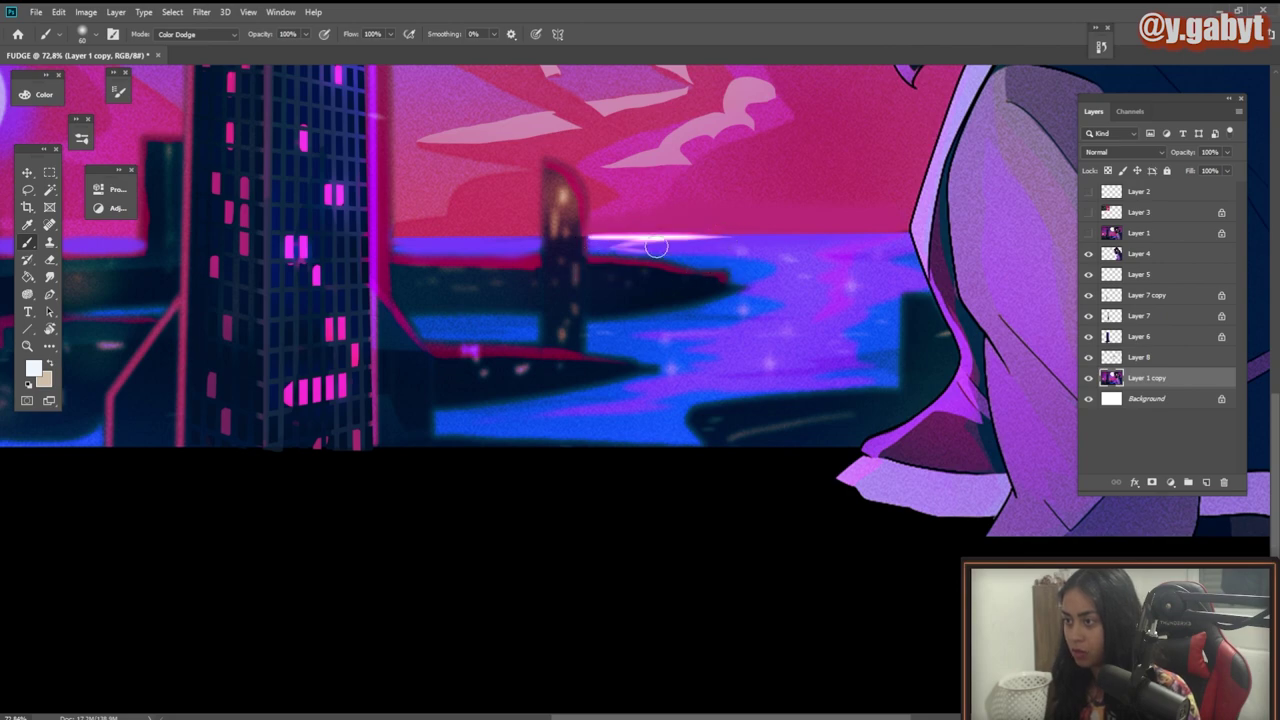
# Step: Add glowing moon-reflection streaks down the water beside the dark islands with the Color Dodge brush
pyautogui.moveTo(592, 324); pyautogui.dragTo(712, 321)
pyautogui.moveTo(600, 392); pyautogui.dragTo(656, 428)
pyautogui.moveTo(678, 421)
pyautogui.mouseDown()
pyautogui.moveTo(543, 360)
pyautogui.moveTo(690, 410)
pyautogui.mouseUp()
# Step: Search the web for "anime background moon" reference images and browse them
pyautogui.moveTo(0, 582); pyautogui.dragTo(0, 60)
pyautogui.click(423, 154)
pyautogui.write('anime background moon')
pyautogui.press('Return')
pyautogui.scroll(-5, 731, 370)
pyautogui.scroll(4, 688, 378)
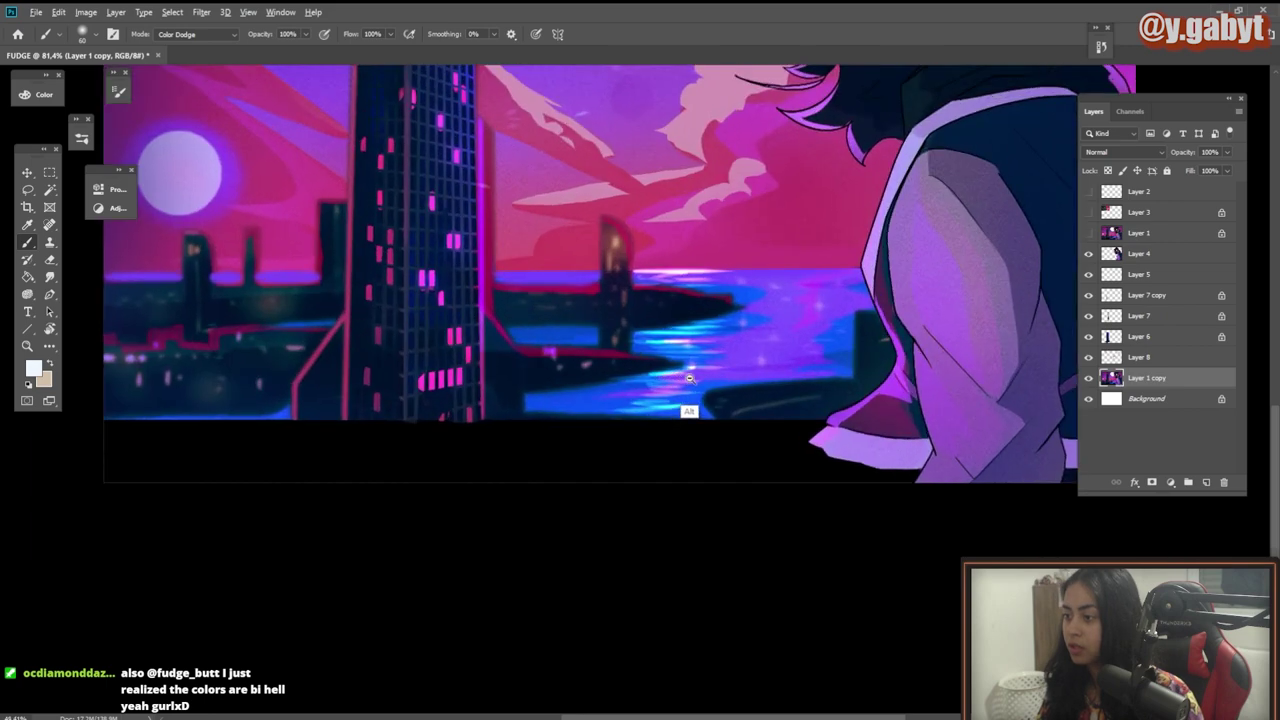
# Step: Try to brighten the water around the moon's reflection with a 100 px Color Dodge brush at 40% opacity
pyautogui.scroll(1, 688, 378)
pyautogui.moveTo(650, 342); pyautogui.dragTo(716, 336)
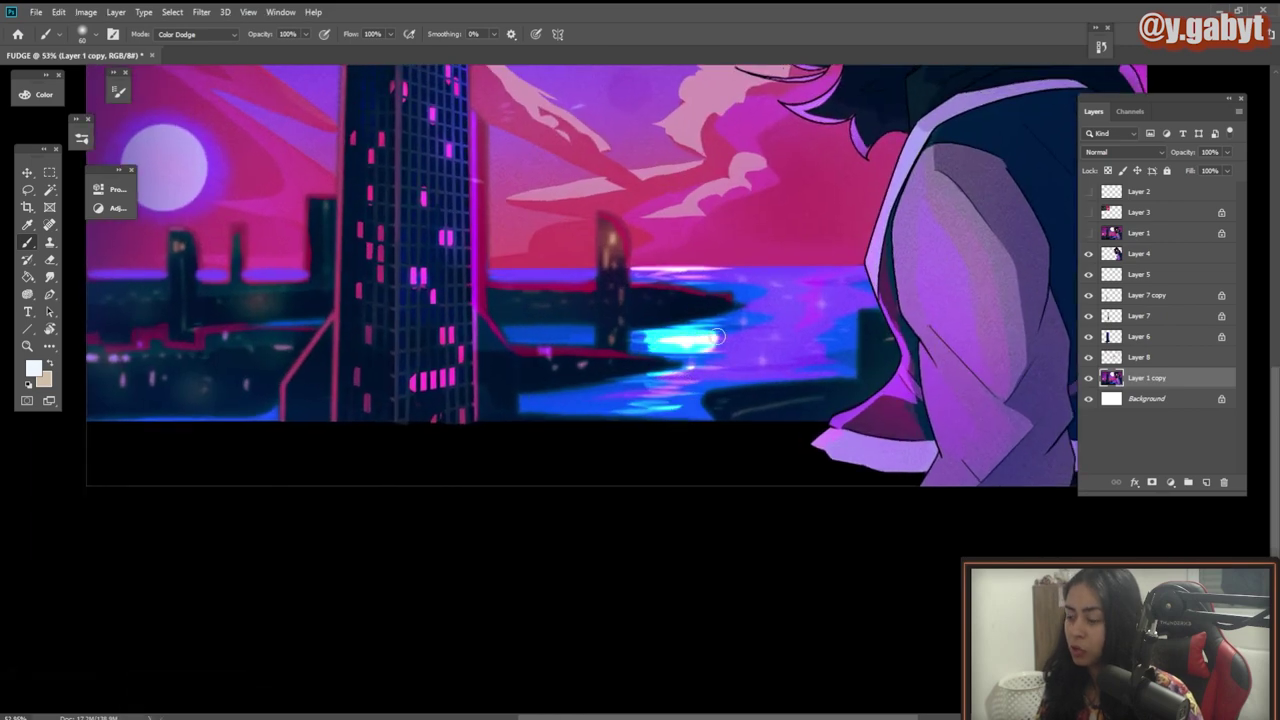
pyautogui.scroll(5, 755, 368)
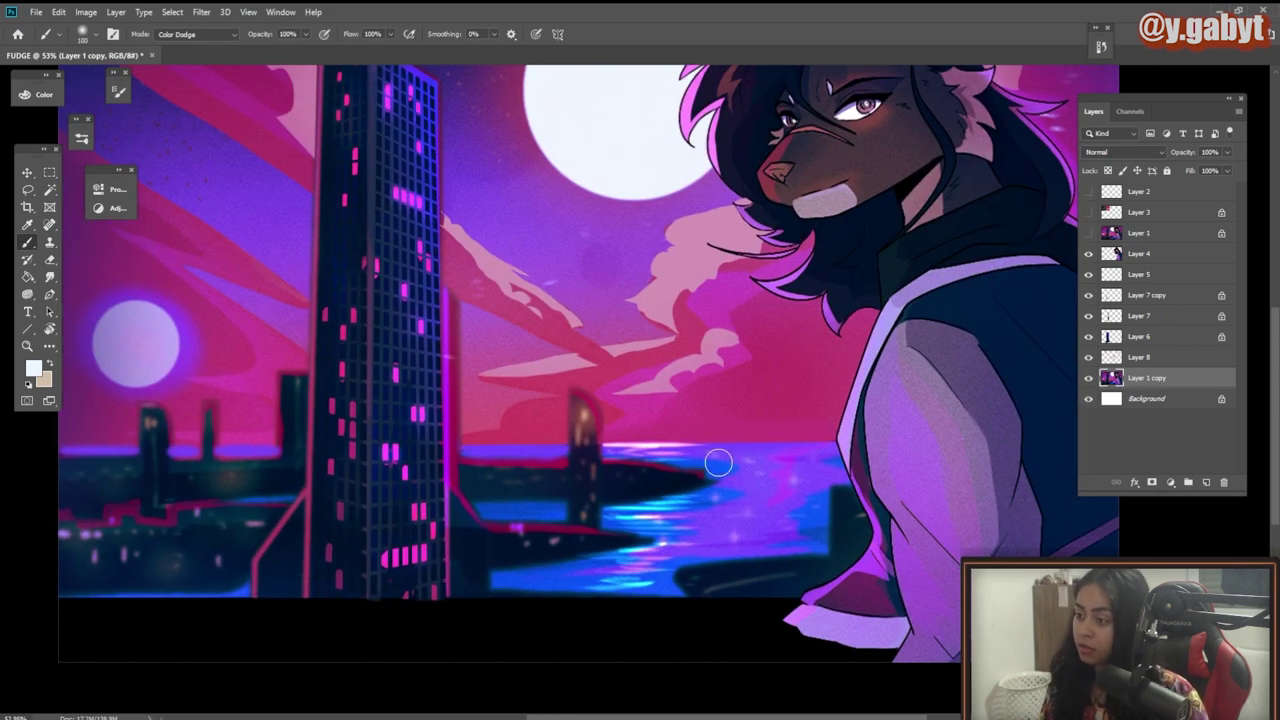
pyautogui.moveTo(684, 449)
pyautogui.mouseDown()
pyautogui.moveTo(760, 530)
pyautogui.moveTo(738, 496)
pyautogui.moveTo(640, 550)
pyautogui.moveTo(745, 470)
pyautogui.mouseUp()
pyautogui.moveTo(769, 573)
pyautogui.mouseDown()
pyautogui.moveTo(612, 541)
pyautogui.moveTo(612, 561)
pyautogui.moveTo(682, 541)
pyautogui.mouseUp()
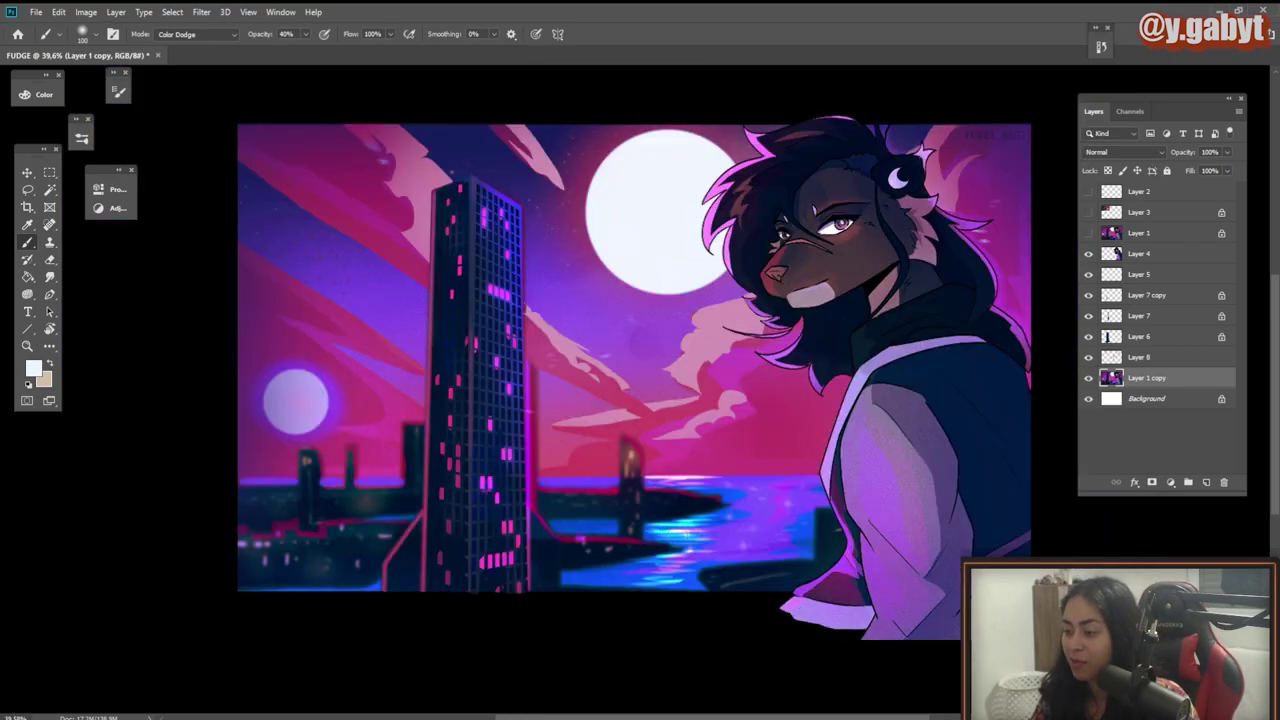
pyautogui.hotkey('ctrl', 'z')
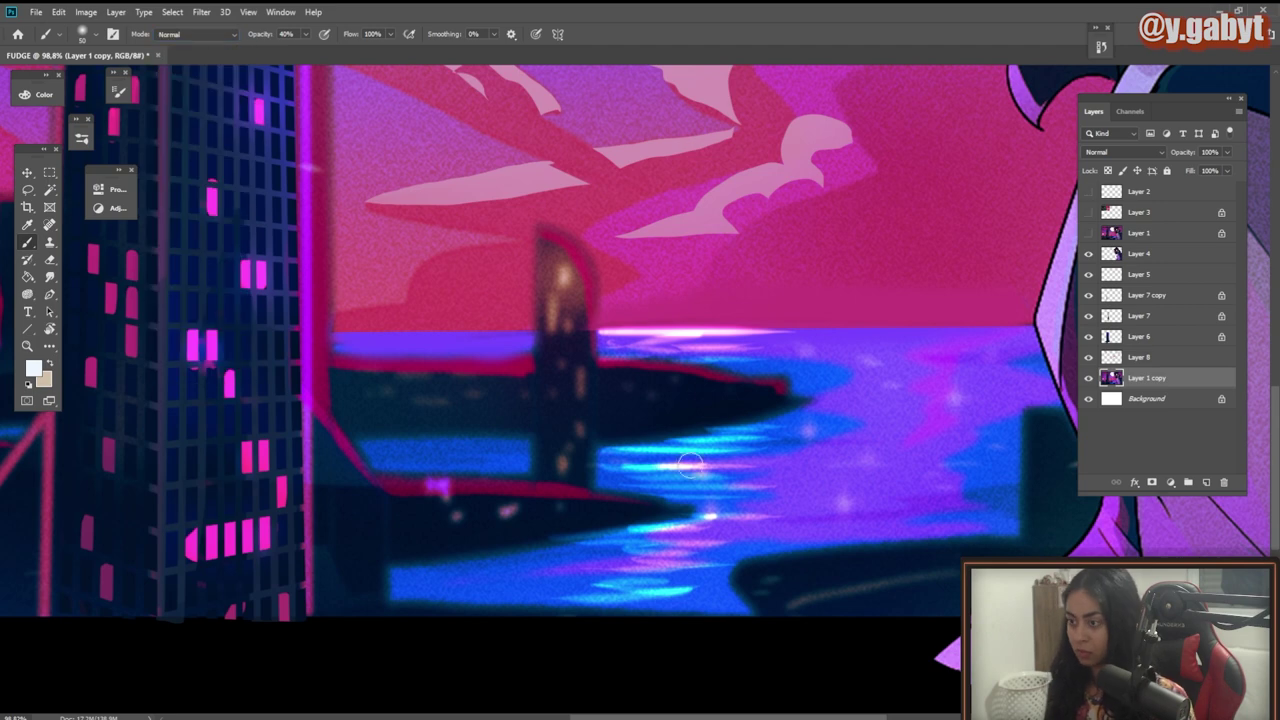
# Step: Paint soft pale reflection bands below the horizon and between the islands with the brush in Normal mode at 40% opacity
pyautogui.moveTo(606, 452); pyautogui.dragTo(766, 440)
pyautogui.moveTo(648, 468); pyautogui.dragTo(768, 467)
pyautogui.keyDown('alt'); pyautogui.click(632, 451); pyautogui.keyUp('alt')
pyautogui.moveTo(770, 362)
pyautogui.mouseDown()
pyautogui.moveTo(625, 358)
pyautogui.moveTo(732, 347)
pyautogui.mouseUp()
pyautogui.keyDown('alt'); pyautogui.click(745, 440); pyautogui.keyUp('alt')
pyautogui.keyDown('alt'); pyautogui.click(787, 441); pyautogui.keyUp('alt')
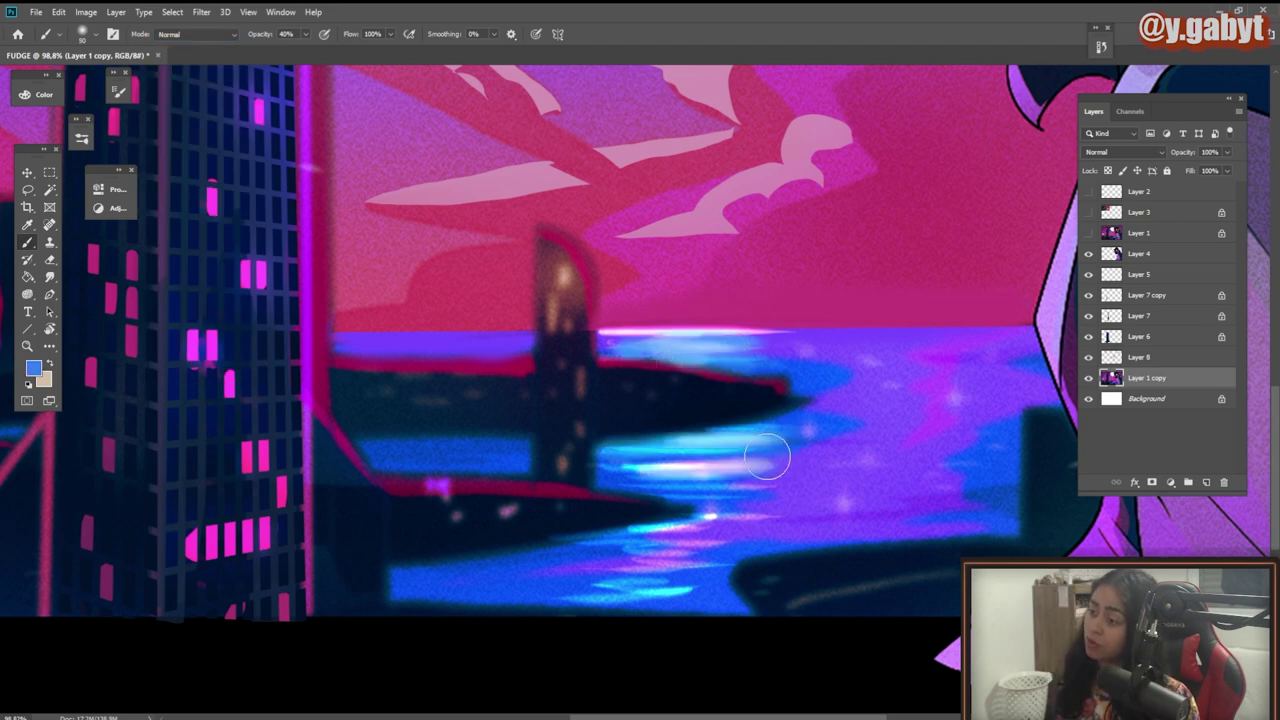
# Step: Extend the moon's reflection to the bottom of the water with lavender strokes and blend it using sampled water colours
pyautogui.press('[')
pyautogui.press('[')
pyautogui.press('[')
pyautogui.press('[')
pyautogui.press('[')
pyautogui.keyDown('alt'); pyautogui.click(690, 468); pyautogui.keyUp('alt')
pyautogui.moveTo(566, 564); pyautogui.dragTo(714, 536)
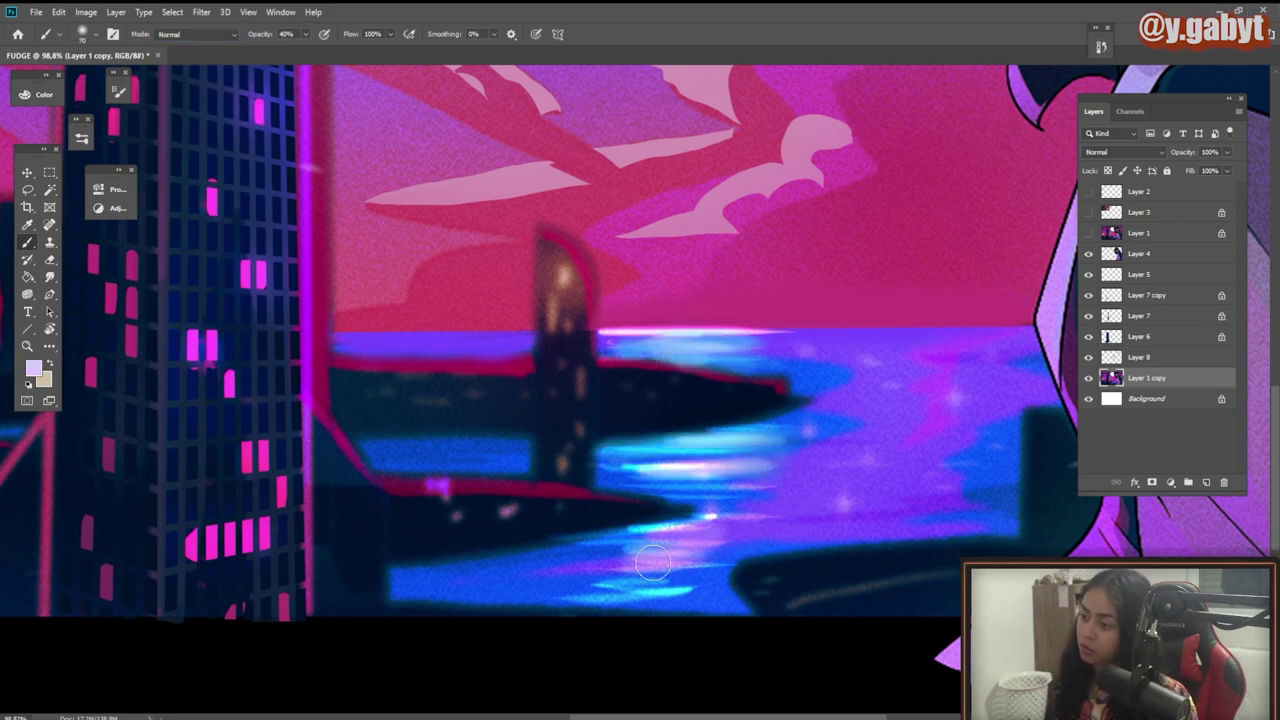
pyautogui.moveTo(570, 590); pyautogui.dragTo(714, 588)
pyautogui.keyDown('alt'); pyautogui.click(590, 562); pyautogui.keyUp('alt')
pyautogui.keyDown('alt'); pyautogui.click(640, 345); pyautogui.keyUp('alt')
pyautogui.moveTo(606, 540)
pyautogui.mouseDown()
pyautogui.moveTo(688, 534)
pyautogui.moveTo(610, 498)
pyautogui.mouseUp()
pyautogui.scroll(-2, 988, 424)
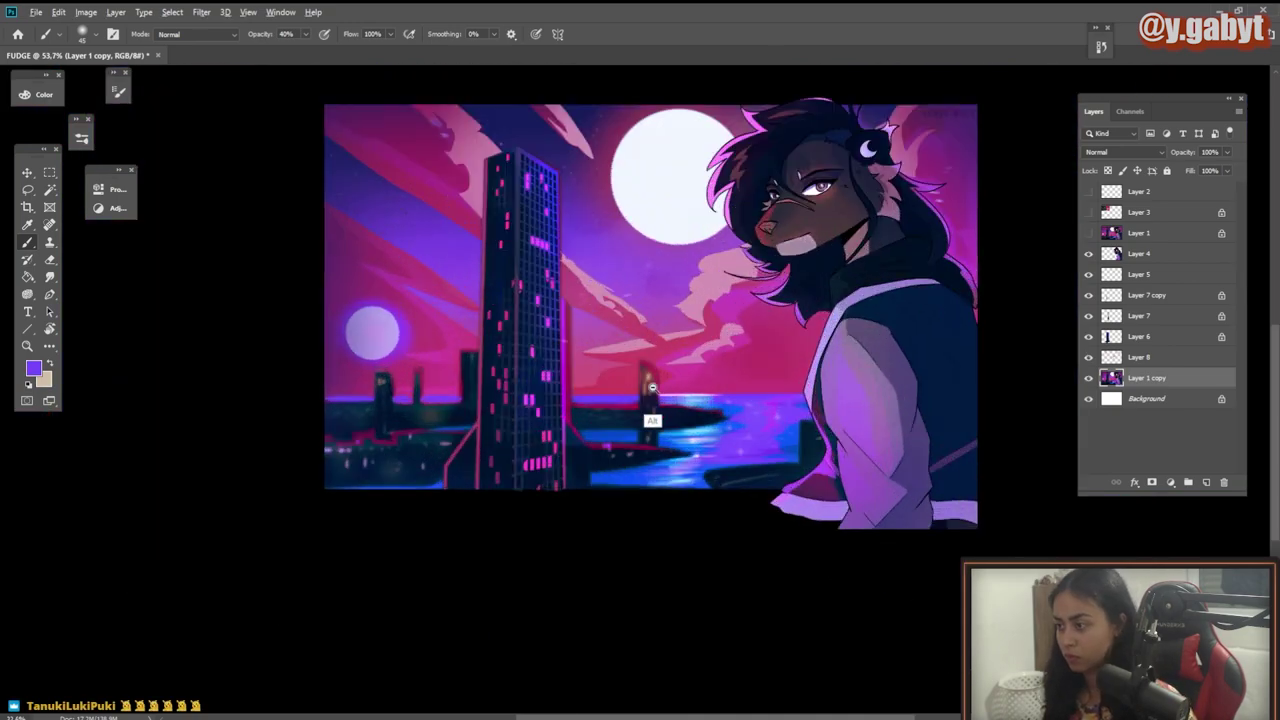
# Step: Tint the water and dark islands around the reflection purple with a large brush in Color blending mode
pyautogui.scroll(3, 988, 424)
pyautogui.moveTo(952, 490); pyautogui.dragTo(951, 348)
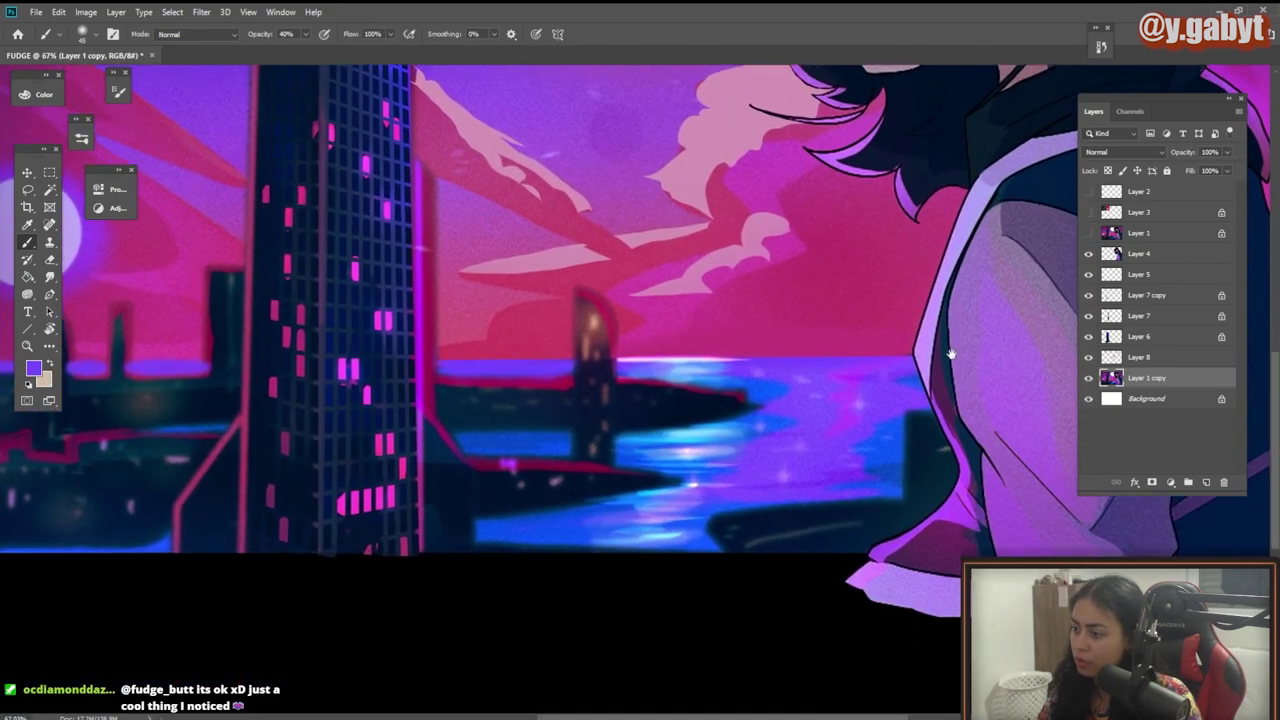
pyautogui.click(198, 34)
pyautogui.click(198, 366)
pyautogui.press(']')
pyautogui.press(']')
pyautogui.press(']')
pyautogui.press(']')
pyautogui.press(']')
pyautogui.press(']')
pyautogui.press(']')
pyautogui.press(']')
pyautogui.press(']')
pyautogui.press(']')
pyautogui.press(']')
pyautogui.press(']')
pyautogui.moveTo(648, 526); pyautogui.dragTo(649, 437)
pyautogui.moveTo(693, 609); pyautogui.dragTo(597, 523)
pyautogui.moveTo(715, 583); pyautogui.dragTo(820, 570)
# Step: Return the brush to Normal mode and paint a thin pale line along the horizon on both sides of the tower
pyautogui.keyDown('alt'); pyautogui.click(690, 376); pyautogui.keyUp('alt')
pyautogui.click(198, 34)
pyautogui.click(198, 50)
pyautogui.moveTo(1010, 372)
pyautogui.mouseDown()
pyautogui.moveTo(378, 386)
pyautogui.moveTo(845, 356)
pyautogui.mouseUp()
pyautogui.moveTo(332, 343)
pyautogui.mouseDown()
pyautogui.moveTo(548, 383)
pyautogui.moveTo(500, 383)
pyautogui.mouseUp()
pyautogui.moveTo(900, 356); pyautogui.dragTo(562, 398)
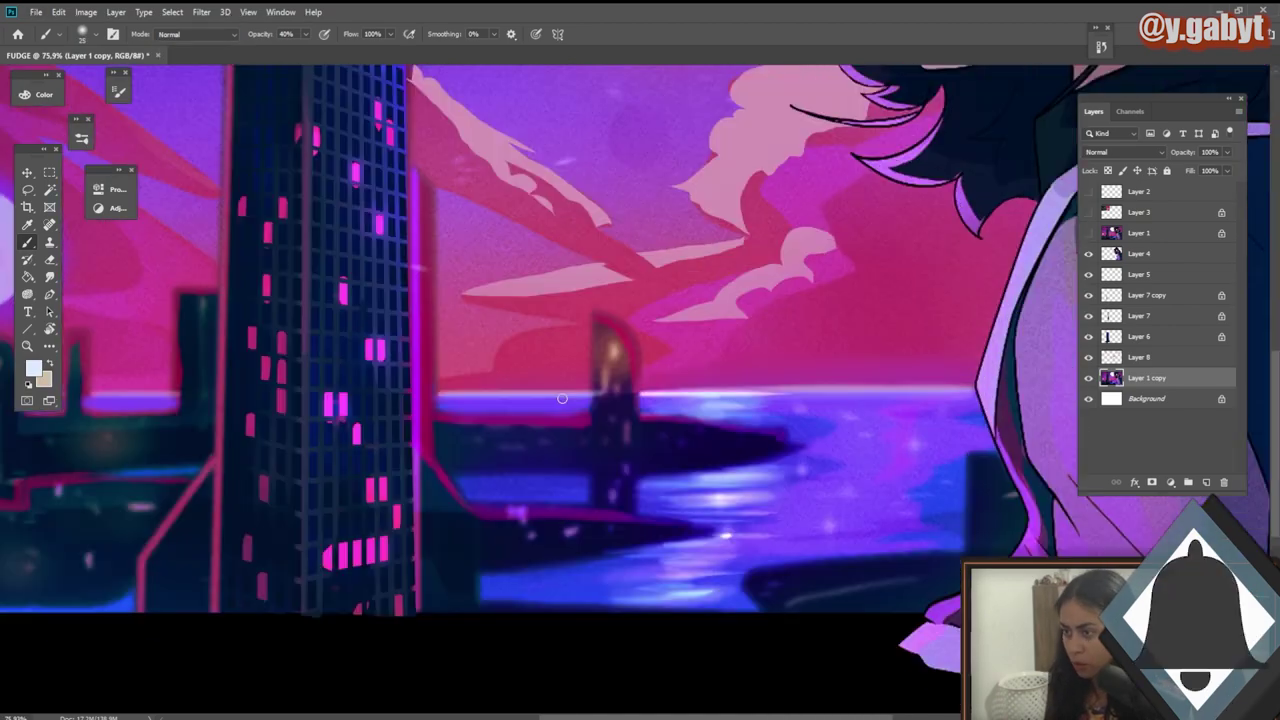
# Step: Soften the pale horizon line with purple and blue sampled from the water
pyautogui.keyDown('alt'); pyautogui.click(493, 394); pyautogui.keyUp('alt')
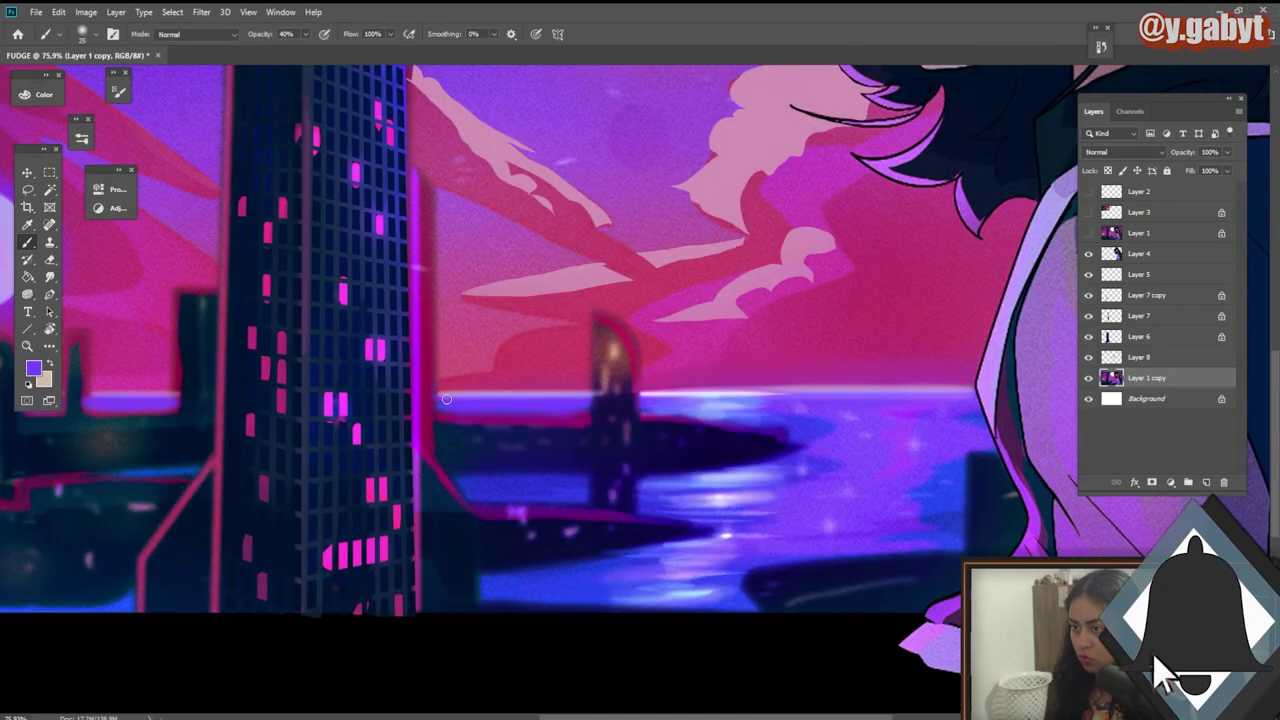
pyautogui.keyDown('alt'); pyautogui.click(974, 403); pyautogui.keyUp('alt')
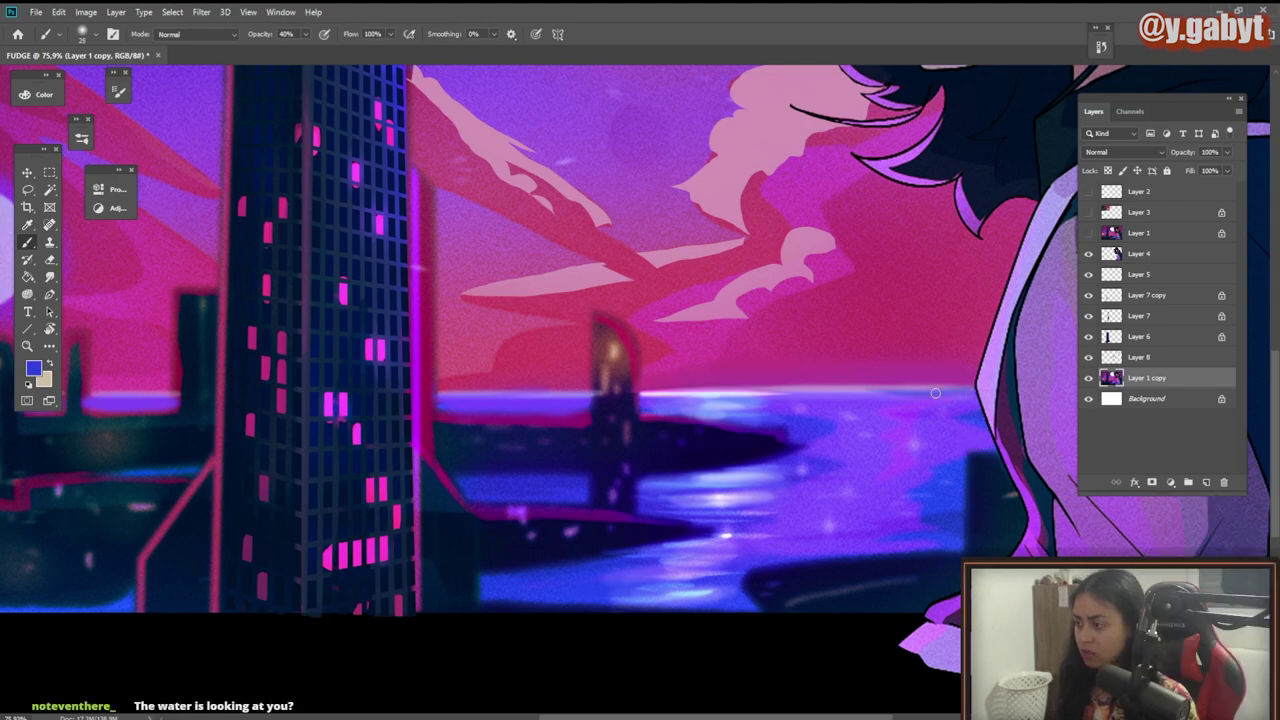
pyautogui.scroll(-5, 828, 483)
pyautogui.scroll(2, 962, 259)
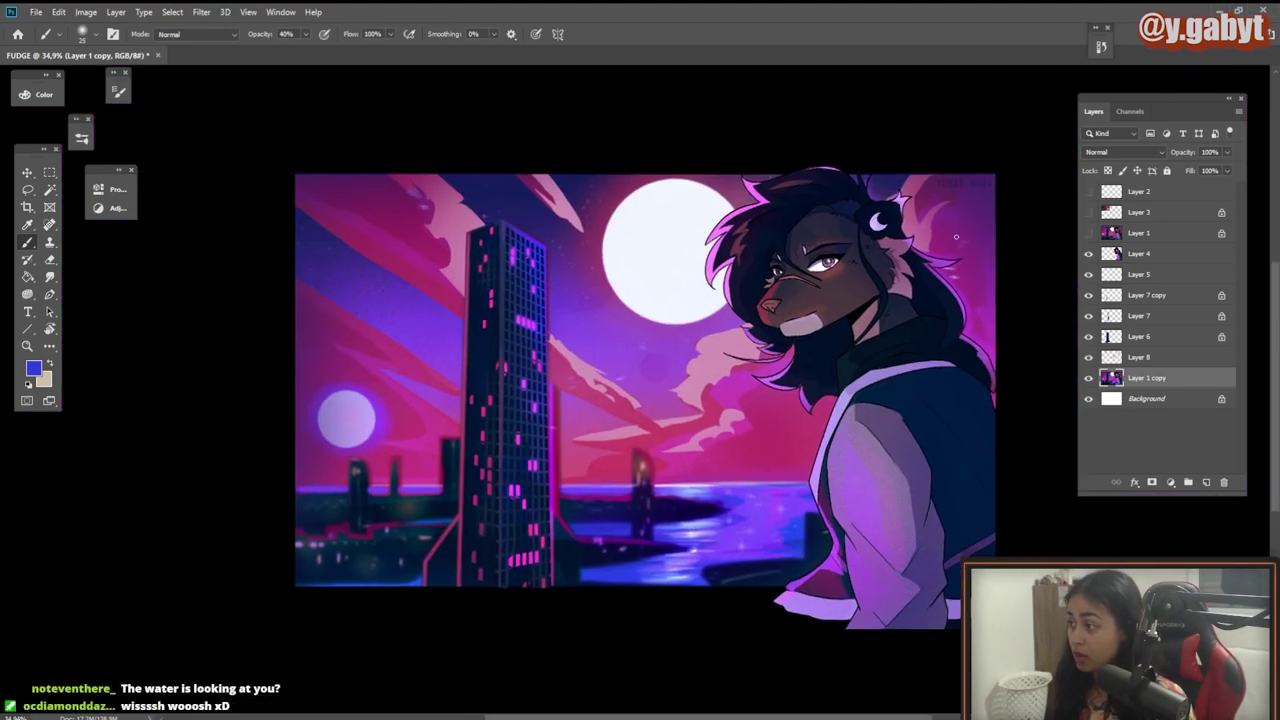
# Step: Add a new layer above Layer 4 with the Screen blending mode
pyautogui.click(1135, 254)
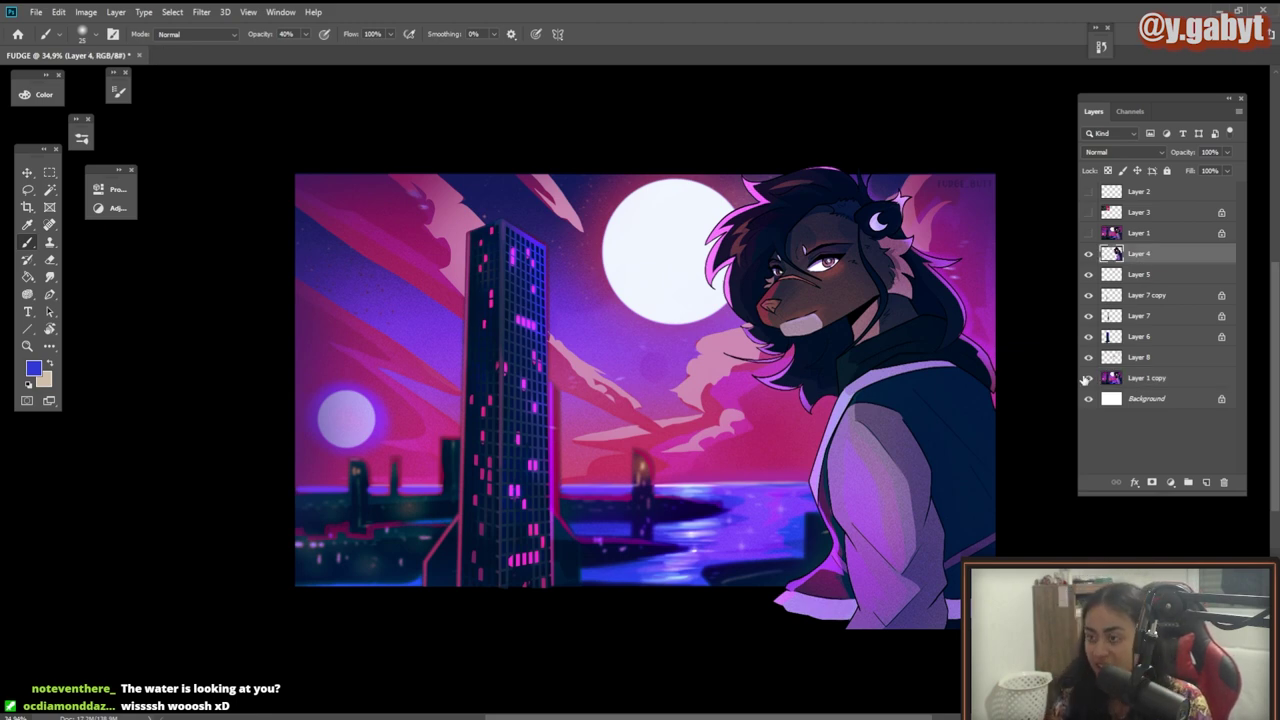
pyautogui.hotkey('ctrl', 'shift', 'n')
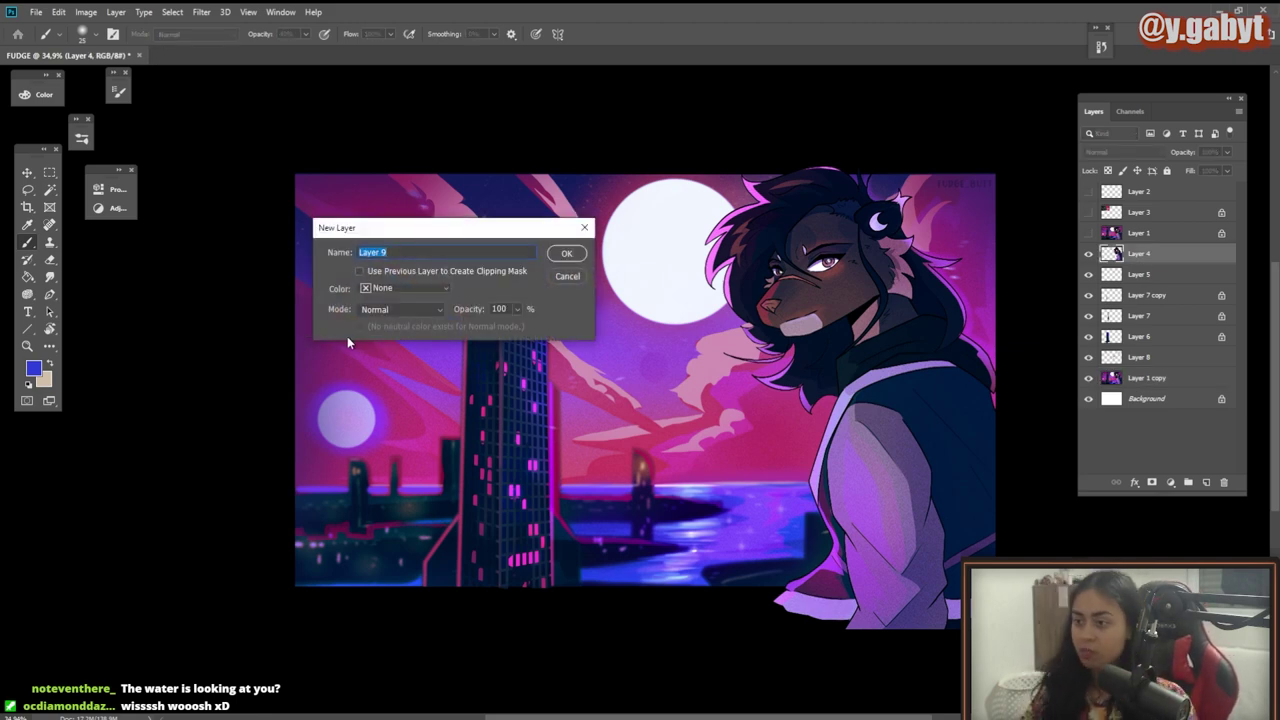
pyautogui.click(380, 309)
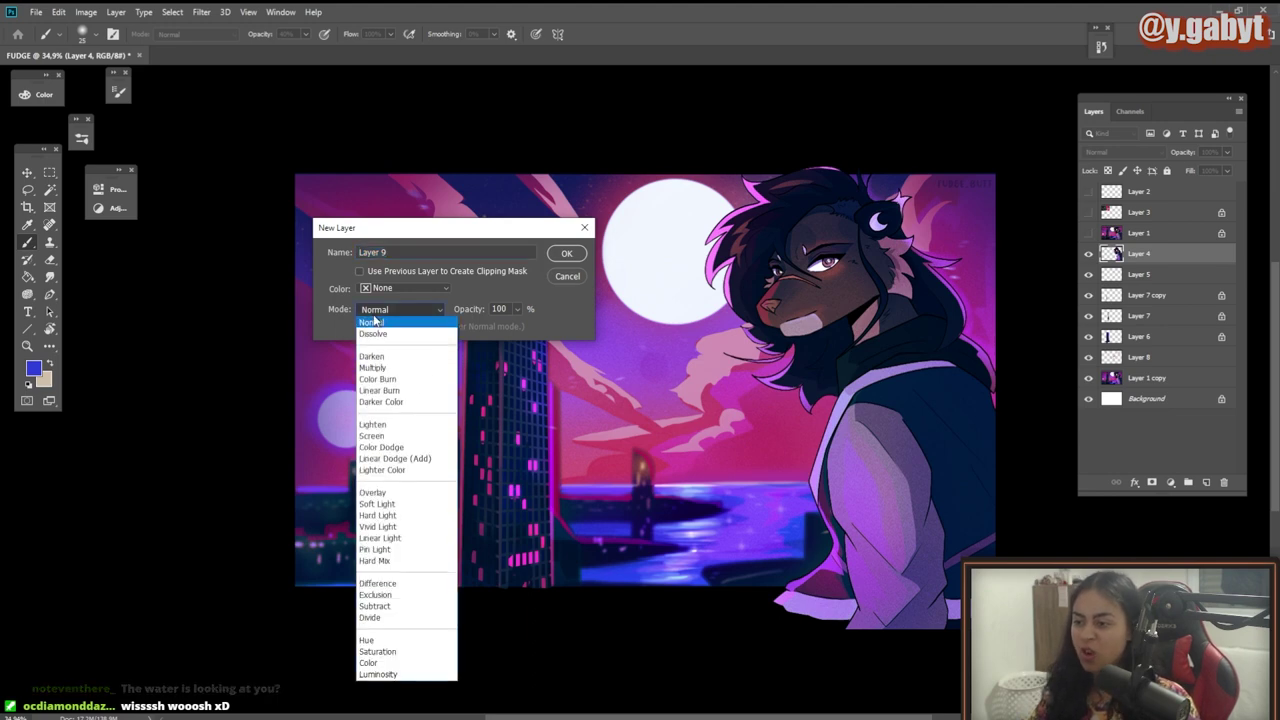
pyautogui.click(382, 432)
pyautogui.press('Return')
# Step: Enlarge the brush to 1000 px and sample pink from the cloud beside the character as a starting glow colour
pyautogui.press(']')
pyautogui.press(']')
pyautogui.press(']')
pyautogui.press(']')
pyautogui.press(']')
pyautogui.press(']')
pyautogui.press(']')
pyautogui.press(']')
pyautogui.press(']')
pyautogui.press(']')
pyautogui.press(']')
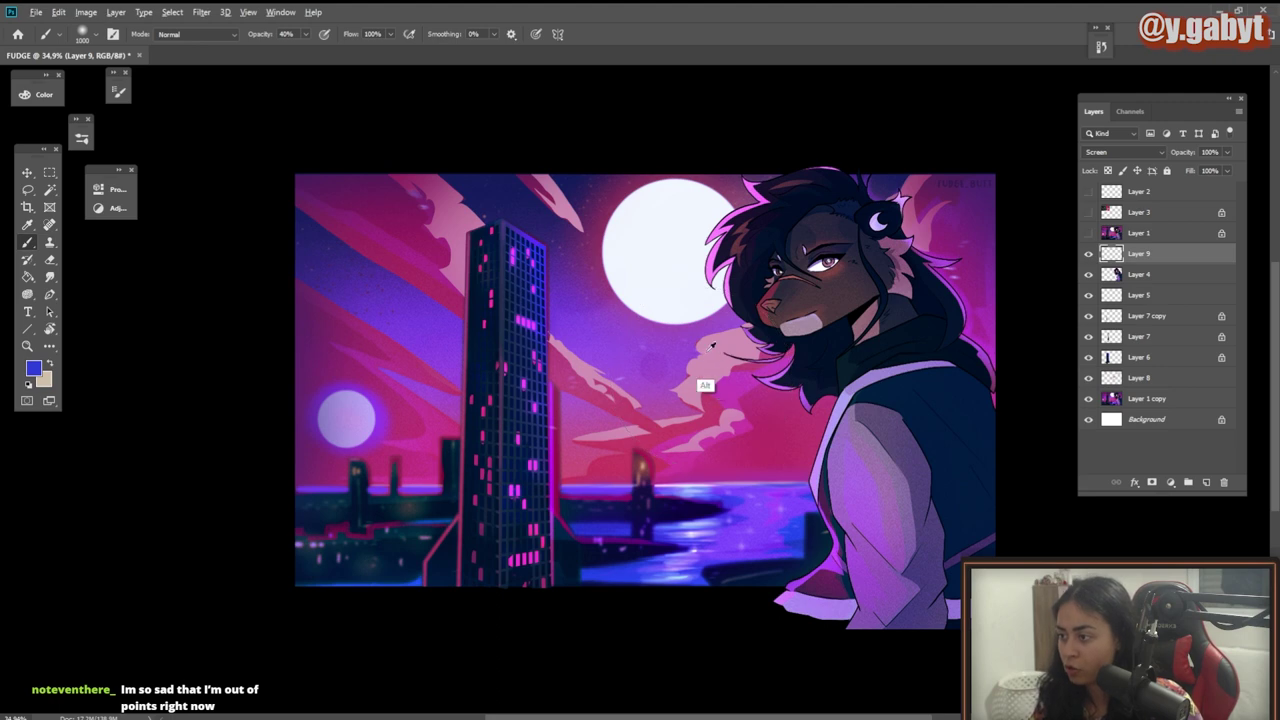
pyautogui.keyDown('alt'); pyautogui.click(691, 369); pyautogui.keyUp('alt')
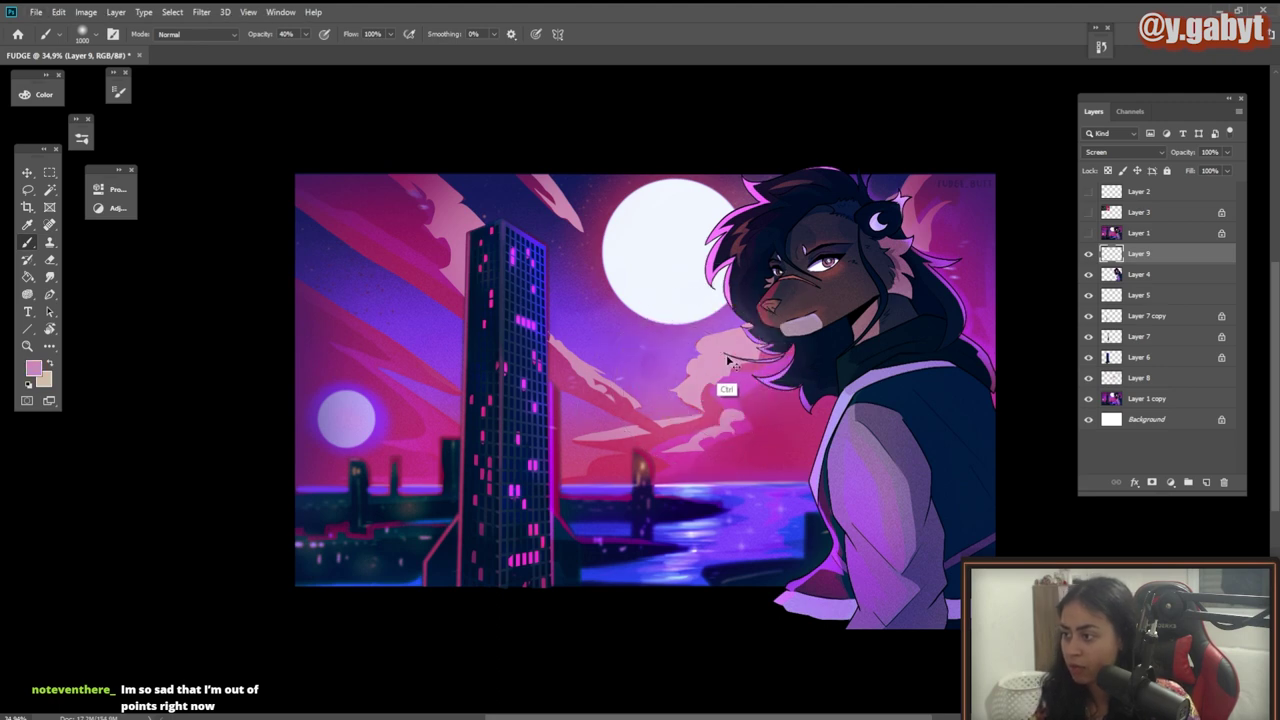
pyautogui.hotkey('ctrl', 'z')
pyautogui.hotkey('ctrl', 'z')
pyautogui.hotkey('ctrl', 'shift', 'z')
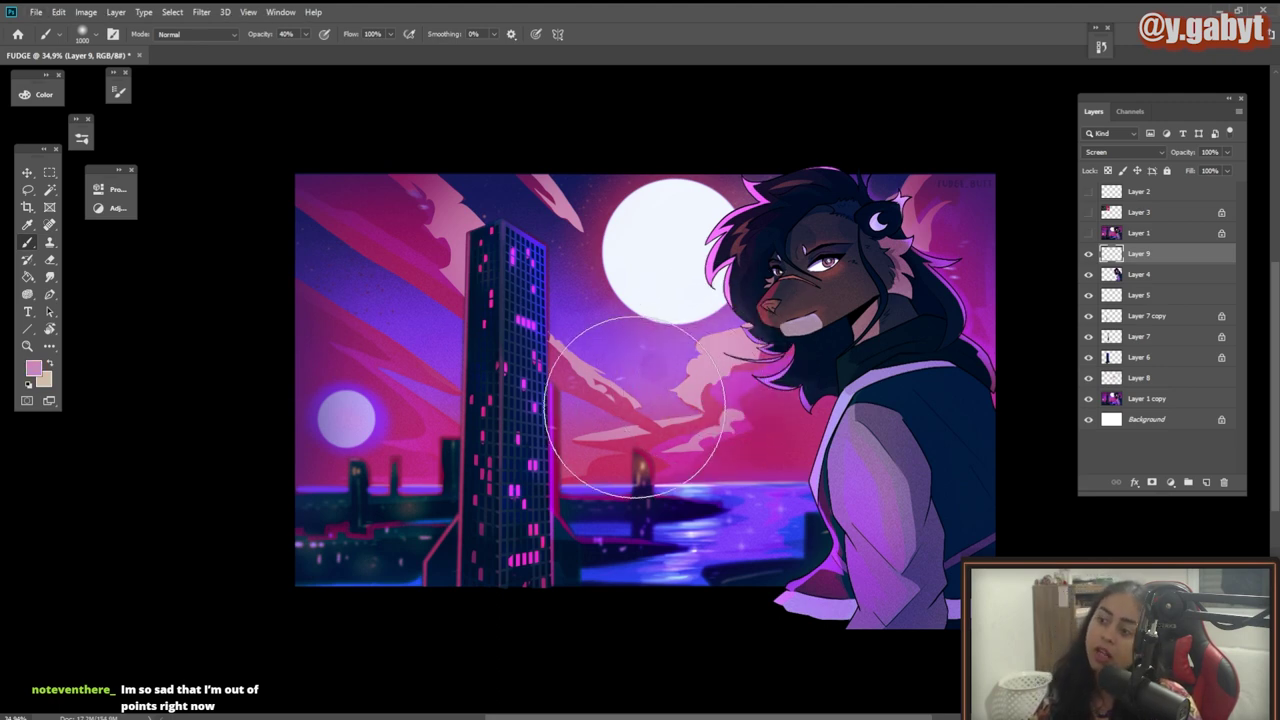
# Step: Shift the foreground colour from the sampled pink to a brighter violet for the brush
pyautogui.click(33, 368)
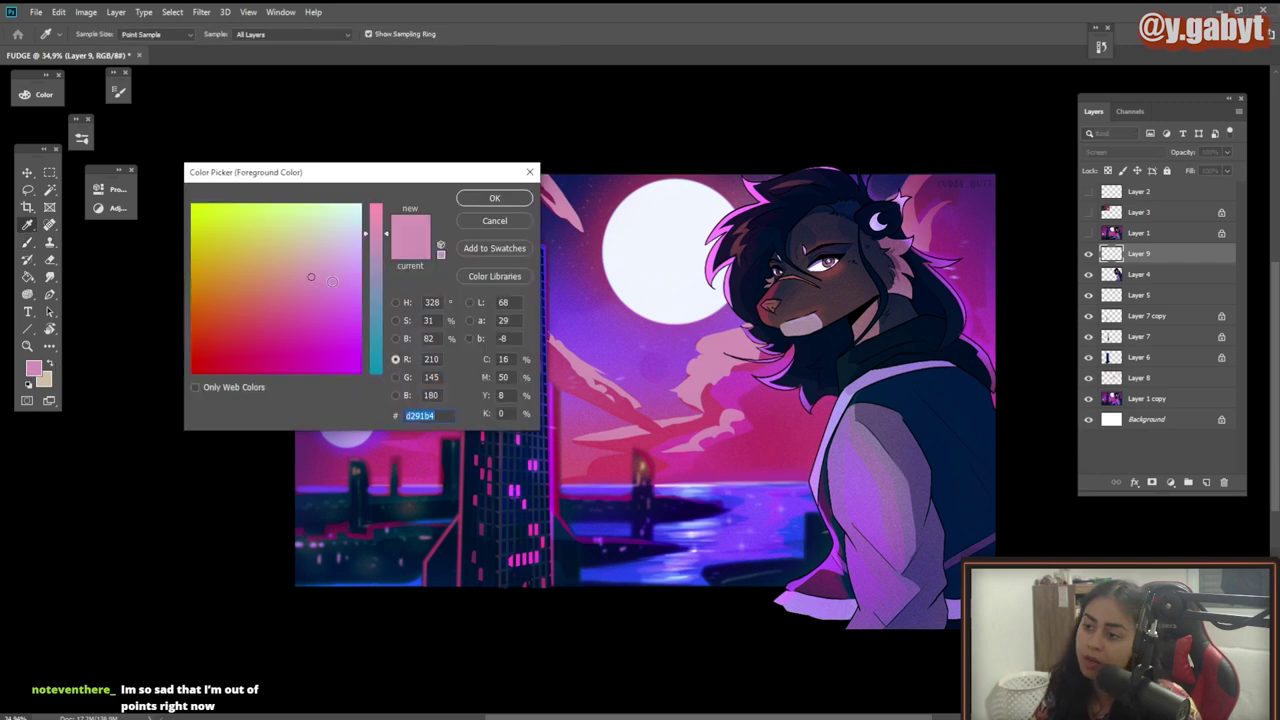
pyautogui.moveTo(323, 287); pyautogui.dragTo(336, 311)
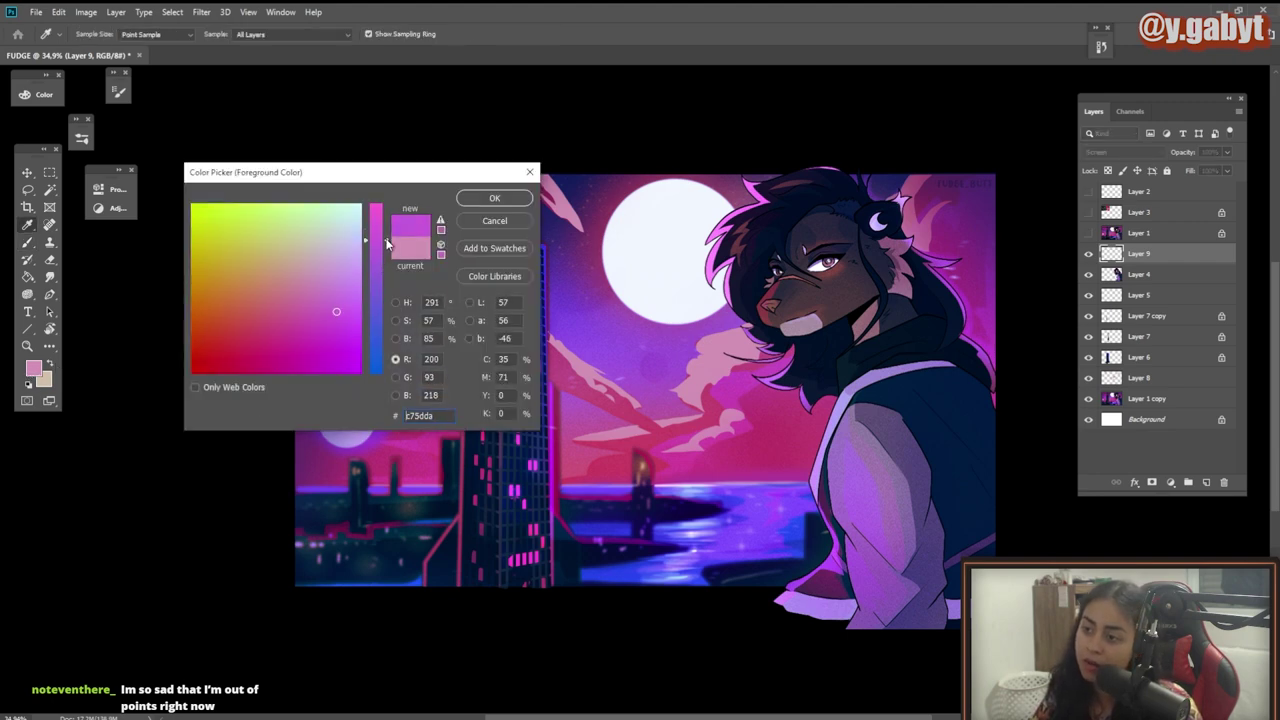
pyautogui.moveTo(389, 237); pyautogui.dragTo(387, 215)
pyautogui.moveTo(381, 286); pyautogui.dragTo(385, 240)
pyautogui.click(362, 290)
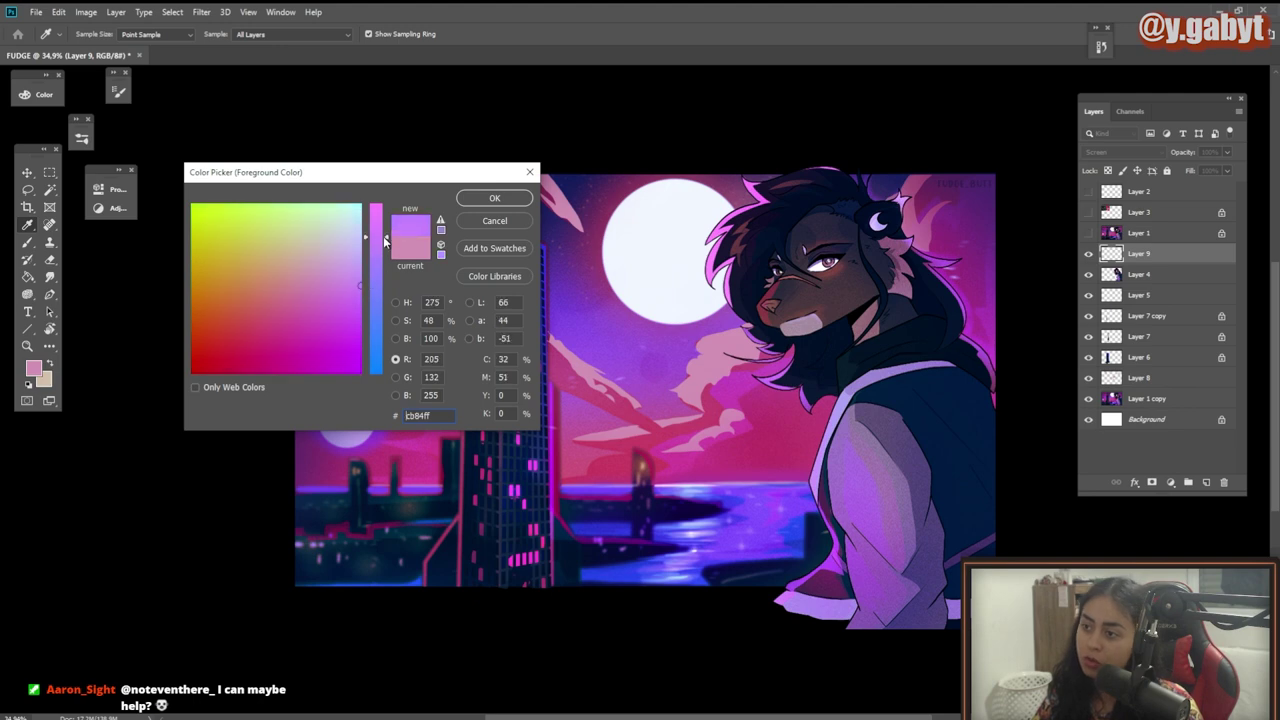
pyautogui.click(485, 198)
pyautogui.press('b')
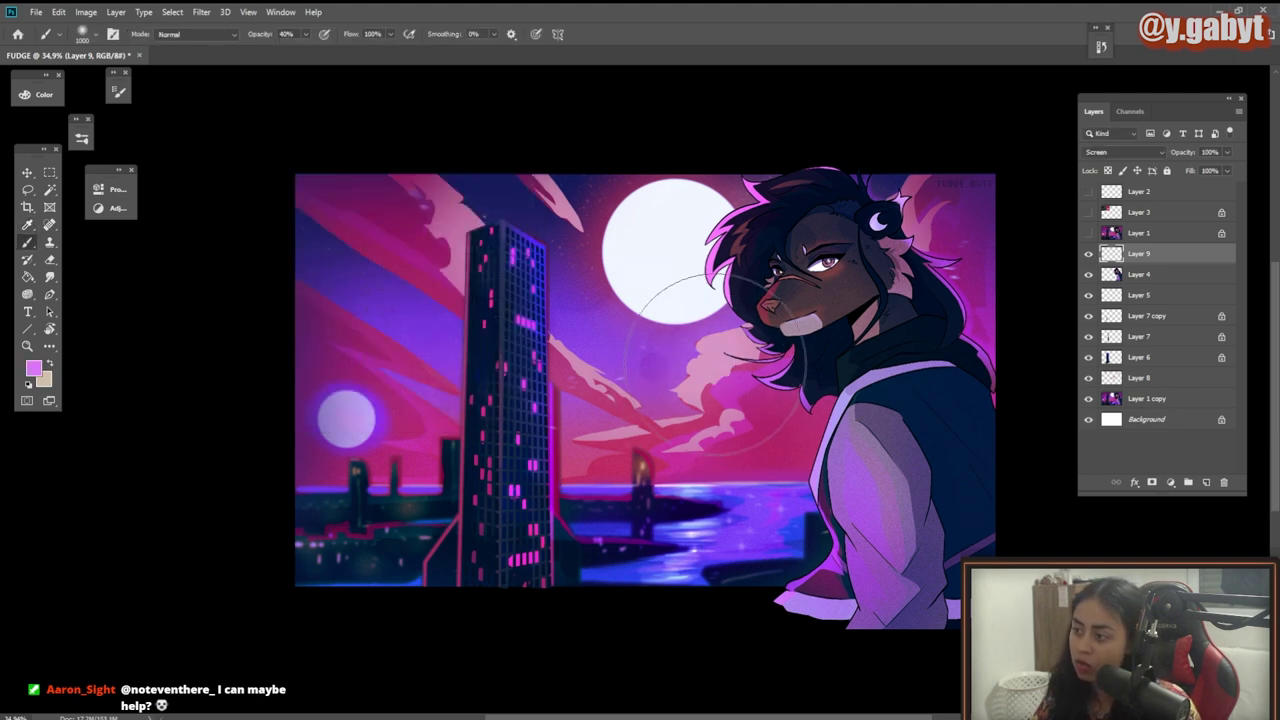
# Step: Refine the foreground colour to a vivid magenta and paint a soft glow over the sky and clouds on Layer 9
pyautogui.click(36, 370)
pyautogui.moveTo(345, 307); pyautogui.dragTo(340, 346)
pyautogui.click(490, 198)
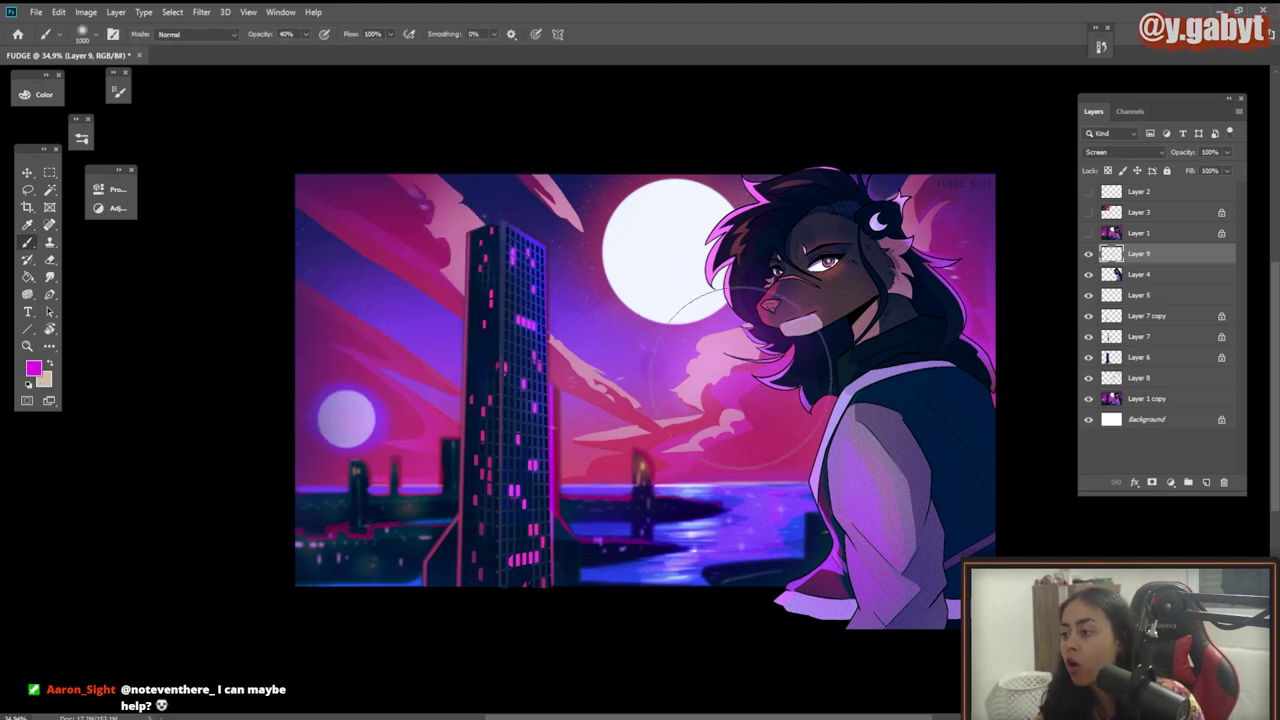
pyautogui.click(35, 369)
pyautogui.click(353, 357)
pyautogui.click(495, 198)
pyautogui.keyDown('alt'); pyautogui.click(571, 216); pyautogui.keyUp('alt')
pyautogui.moveTo(830, 375); pyautogui.dragTo(931, 203)
# Step: Lock the transparent pixels of Layer 4 and shade the character's back and jacket with sampled dark purple
pyautogui.keyDown('ctrl'); pyautogui.click(931, 203); pyautogui.keyUp('ctrl')
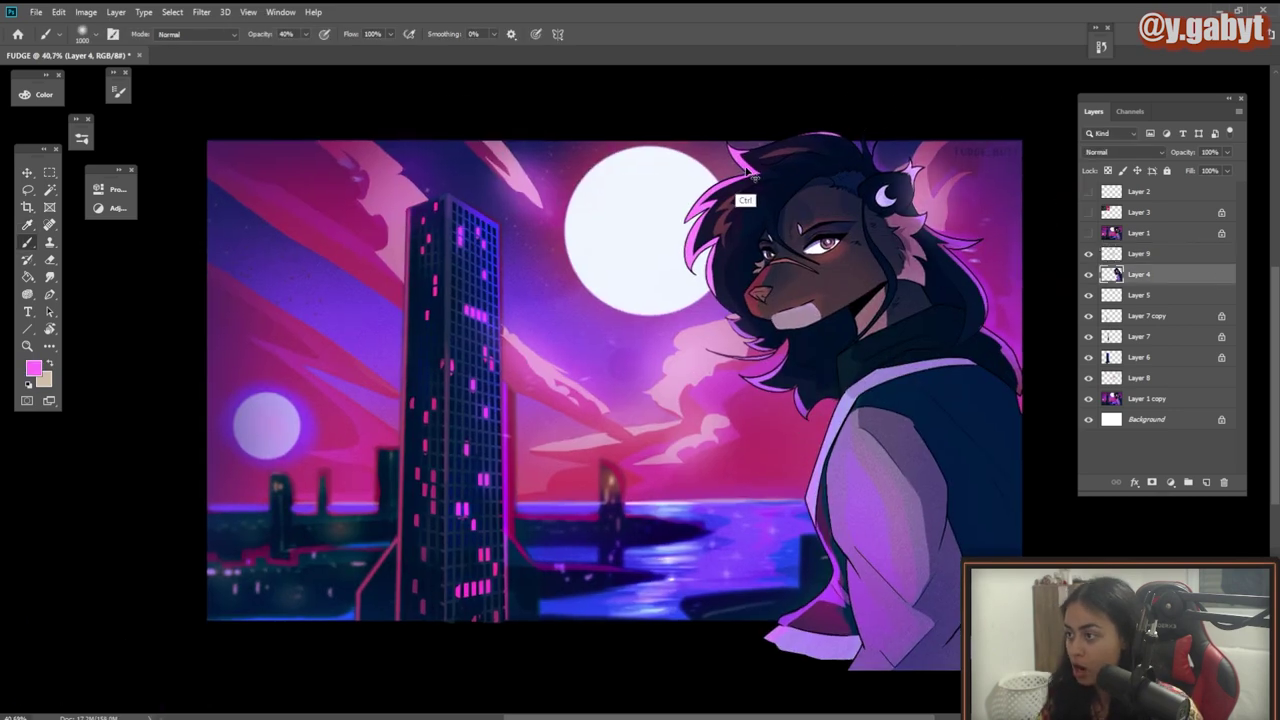
pyautogui.scroll(-2, 799, 366)
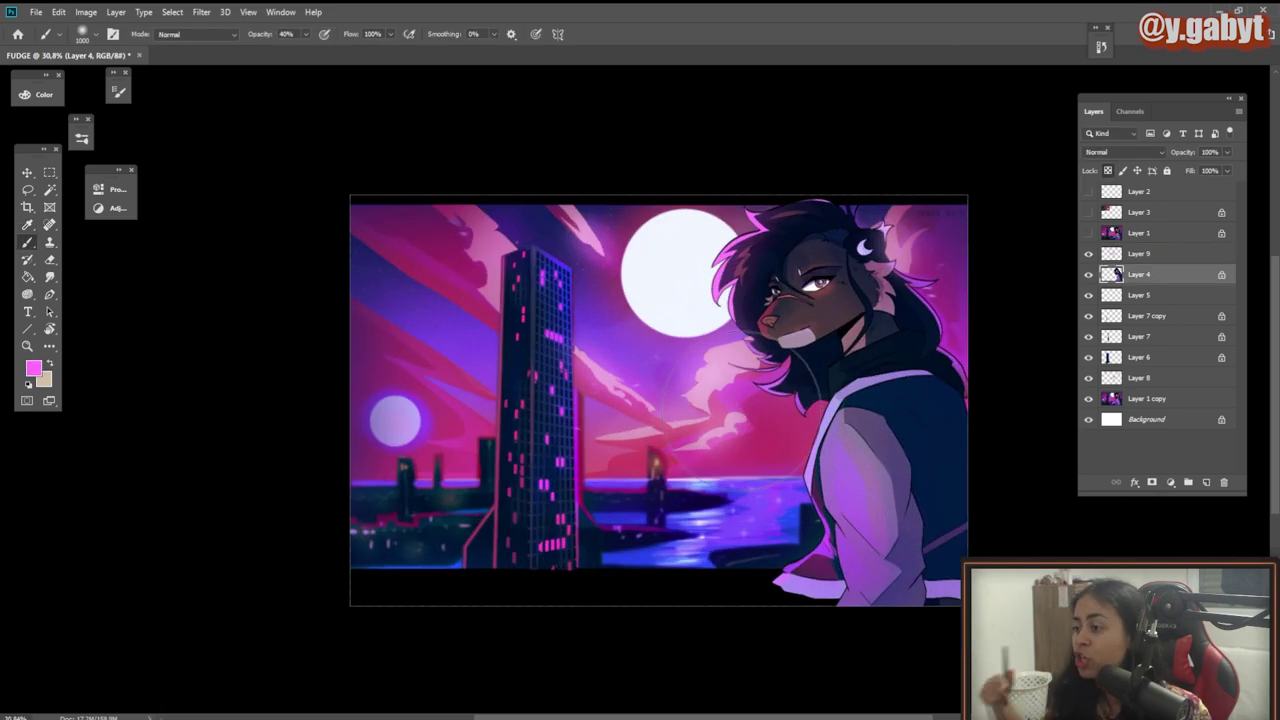
pyautogui.keyDown('alt'); pyautogui.click(1006, 537); pyautogui.keyUp('alt')
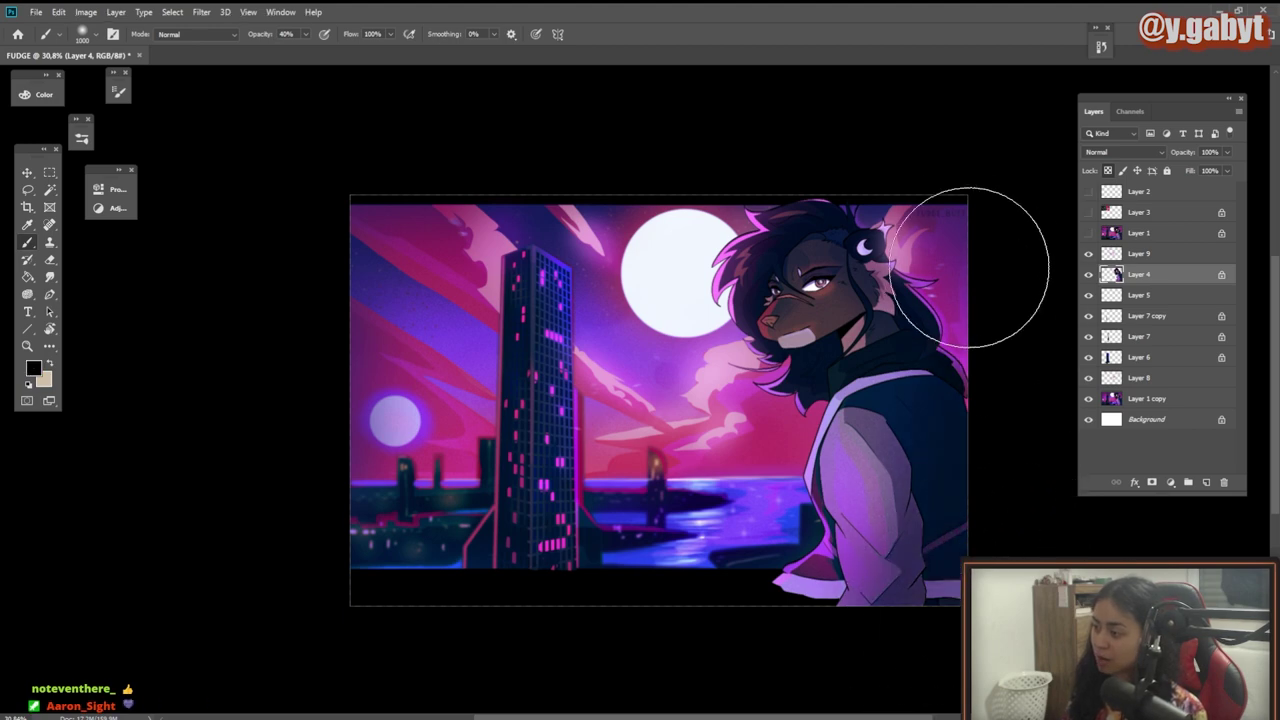
pyautogui.keyDown('alt'); pyautogui.click(943, 529); pyautogui.keyUp('alt')
pyautogui.scroll(-1, 791, 598)
pyautogui.scroll(1, 791, 598)
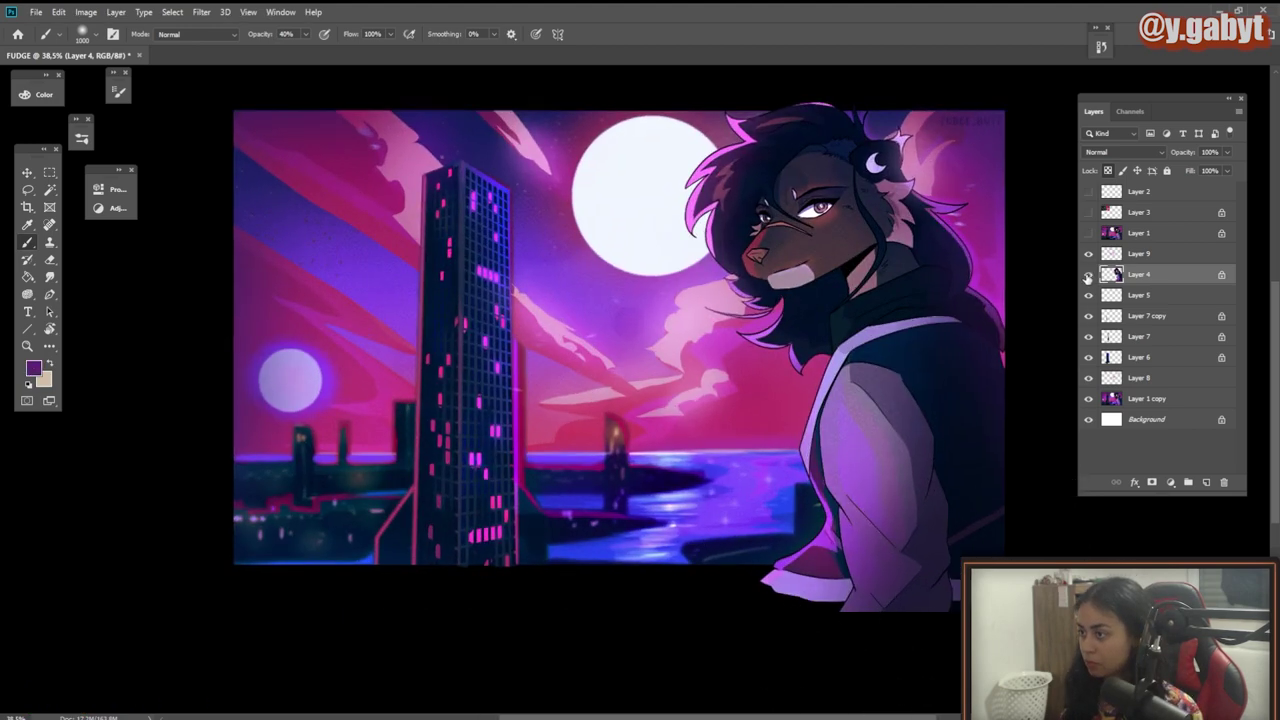
# Step: Select the large moon on Layer 1 copy with the Magic Wand and copy it to a new layer
pyautogui.keyDown('ctrl'); pyautogui.click(636, 305); pyautogui.keyUp('ctrl')
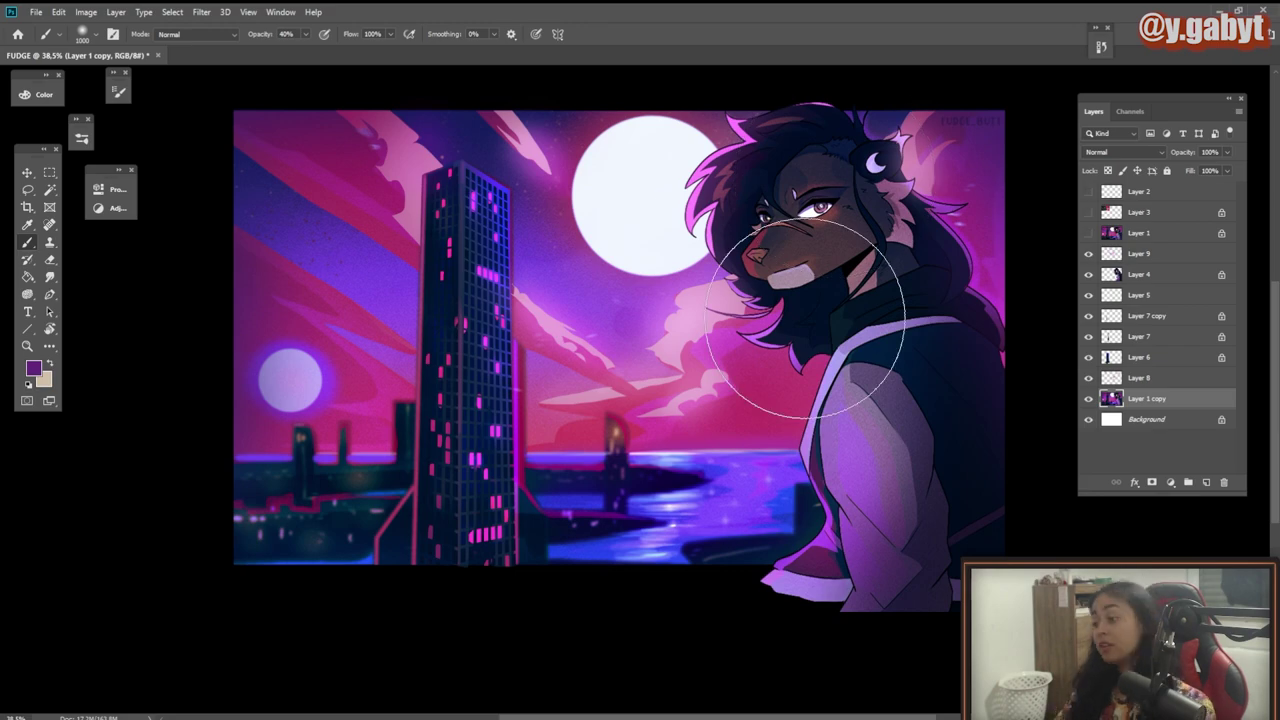
pyautogui.scroll(5, 635, 186)
pyautogui.press('w')
pyautogui.click(693, 235)
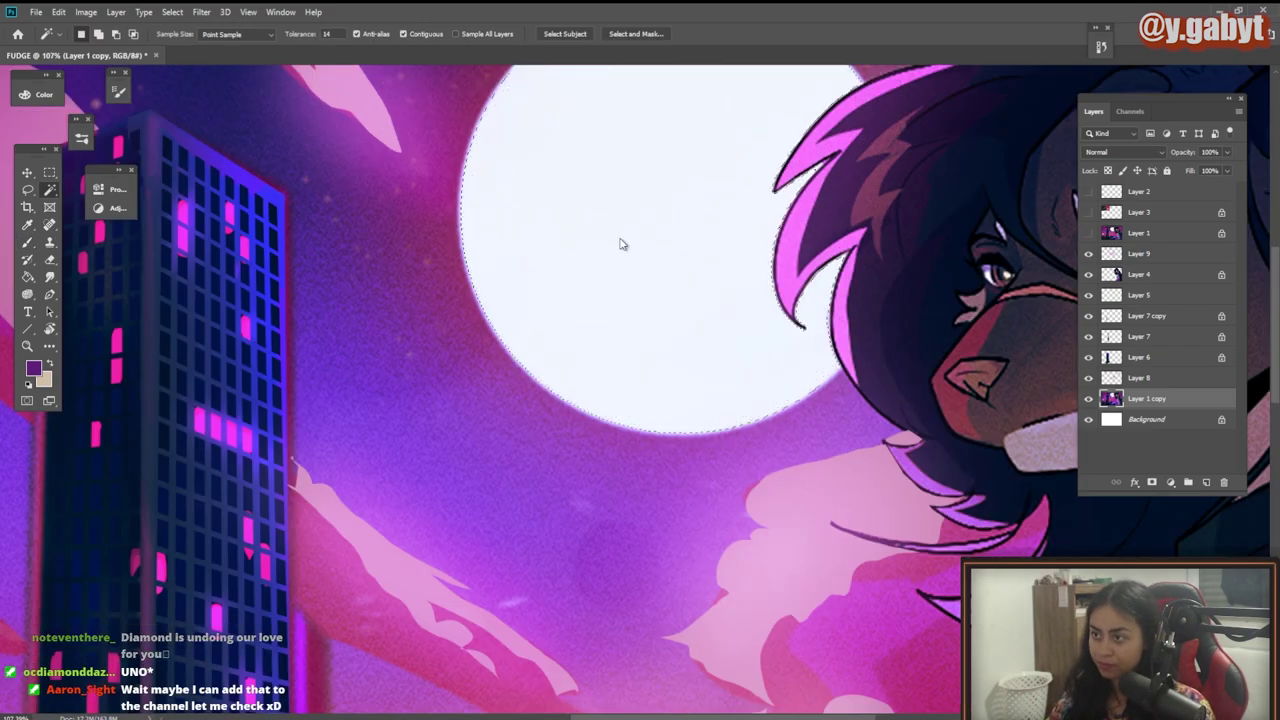
pyautogui.moveTo(623, 243); pyautogui.dragTo(586, 321)
pyautogui.hotkey('ctrl', 'j')
# Step: Tint the copied moon light blue with Hue/Saturation, raising the saturation strongly and setting lightness to -14
pyautogui.hotkey('ctrl', 'u')
pyautogui.moveTo(294, 354); pyautogui.dragTo(359, 323)
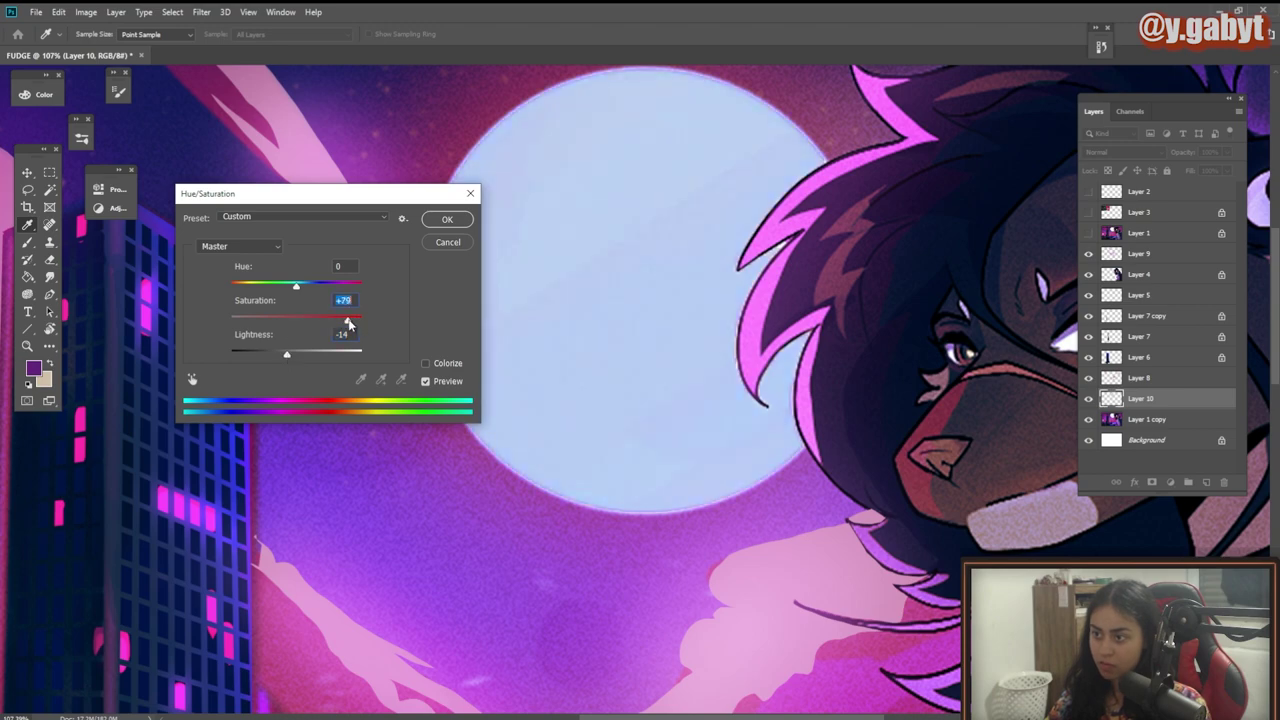
pyautogui.click(447, 222)
# Step: Scale the placed moon_PNG20 texture onto the large moon and clip it to Layer 10 in Hard Light mode
pyautogui.hotkey('ctrl', '0')
pyautogui.press('w')
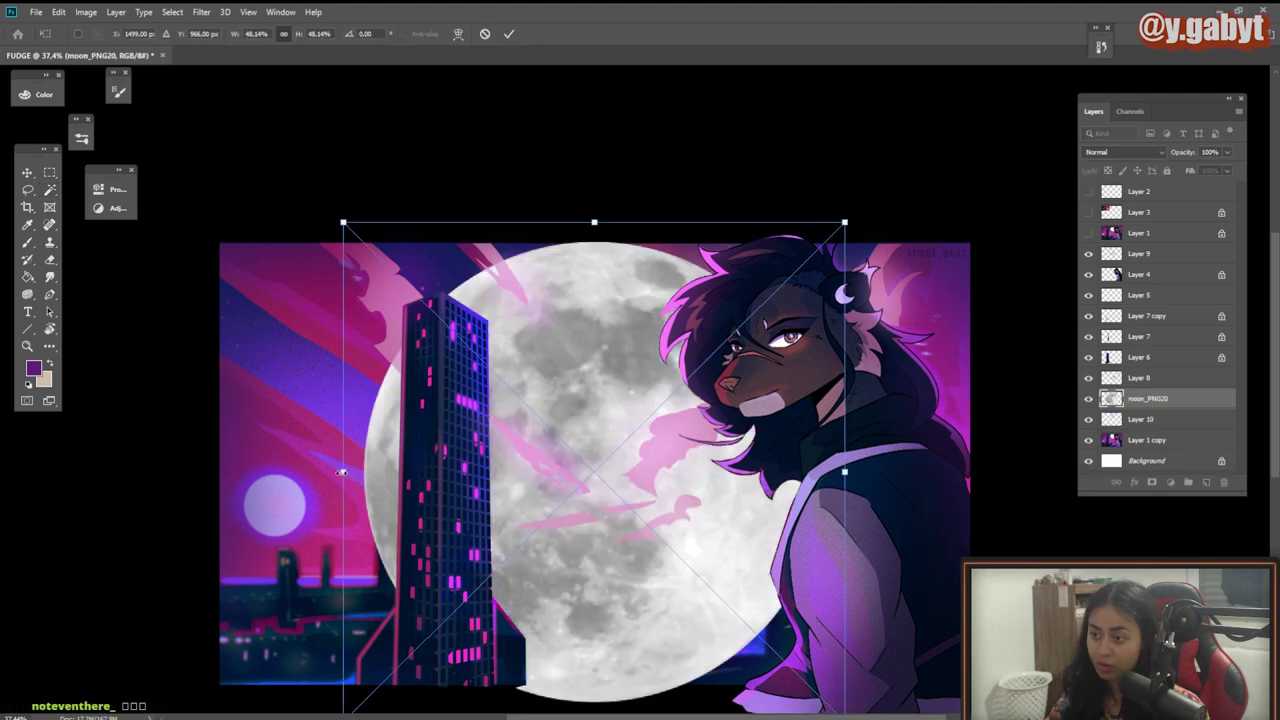
pyautogui.moveTo(342, 472); pyautogui.dragTo(585, 327)
pyautogui.press('Return')
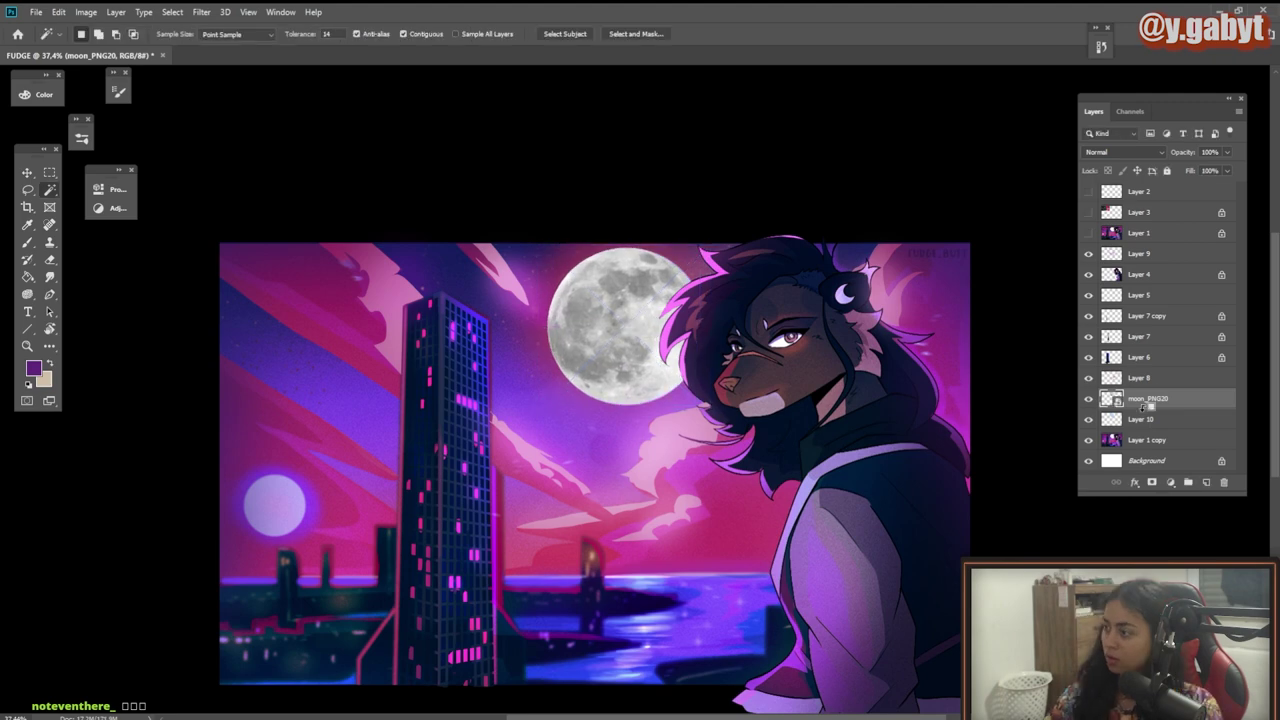
pyautogui.click(1122, 152)
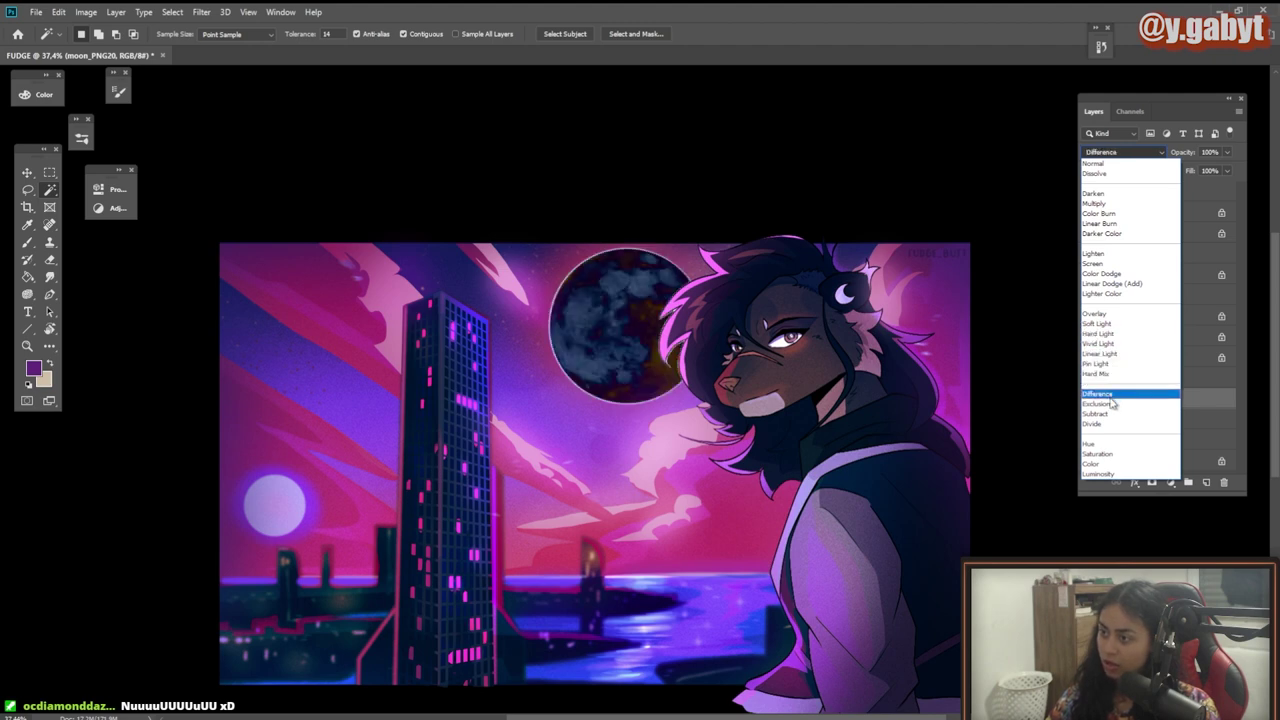
pyautogui.click(1099, 334)
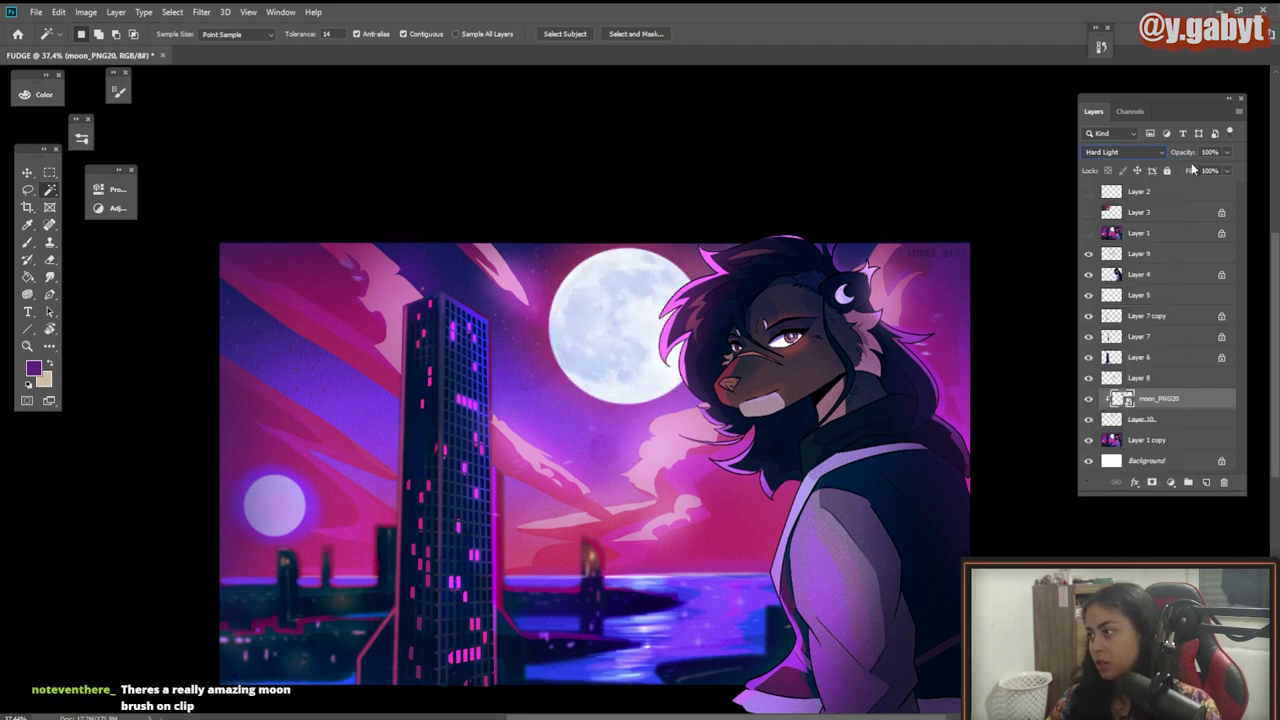
# Step: Adjust the moon base on Layer 10 with Hue/Saturation to saturation +45 and lightness -12
pyautogui.click(1141, 419)
pyautogui.hotkey('ctrl', 'u')
pyautogui.moveTo(296, 355); pyautogui.dragTo(289, 358)
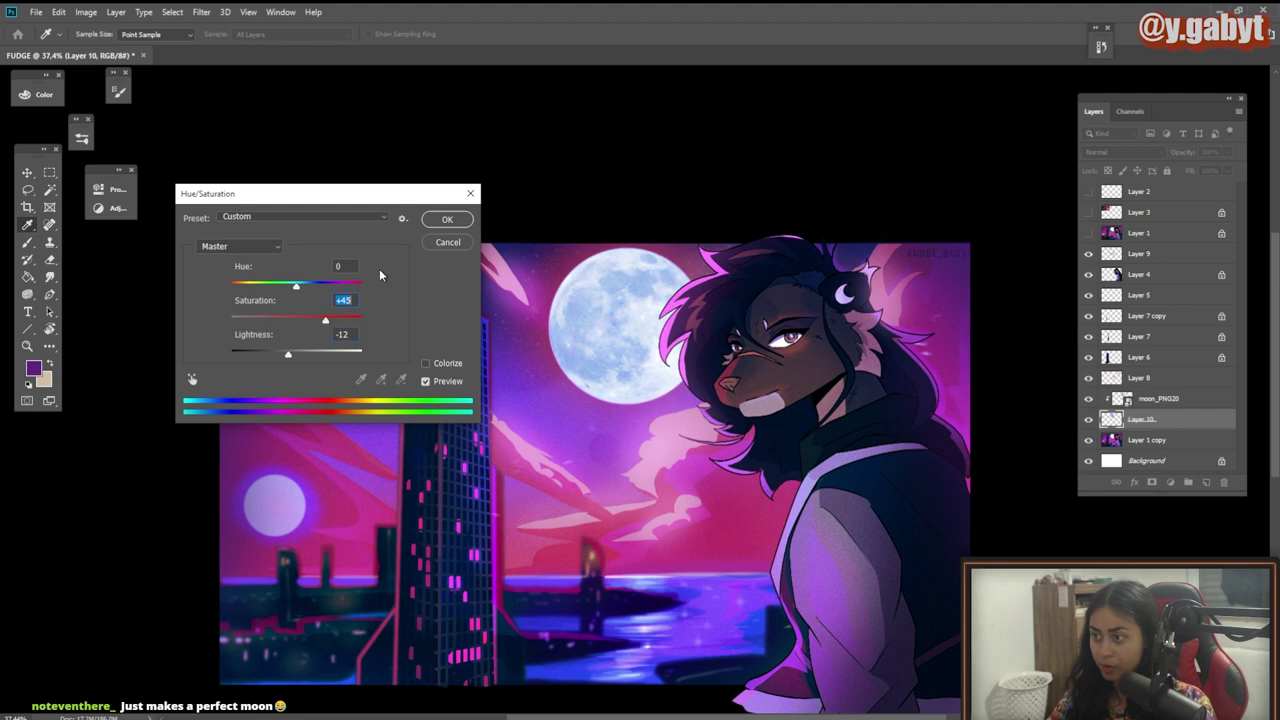
pyautogui.click(437, 216)
# Step: Shift the hue of the moon base by about +39 and refine it toward purple with a second Hue/Saturation adjustment
pyautogui.scroll(-1, 675, 421)
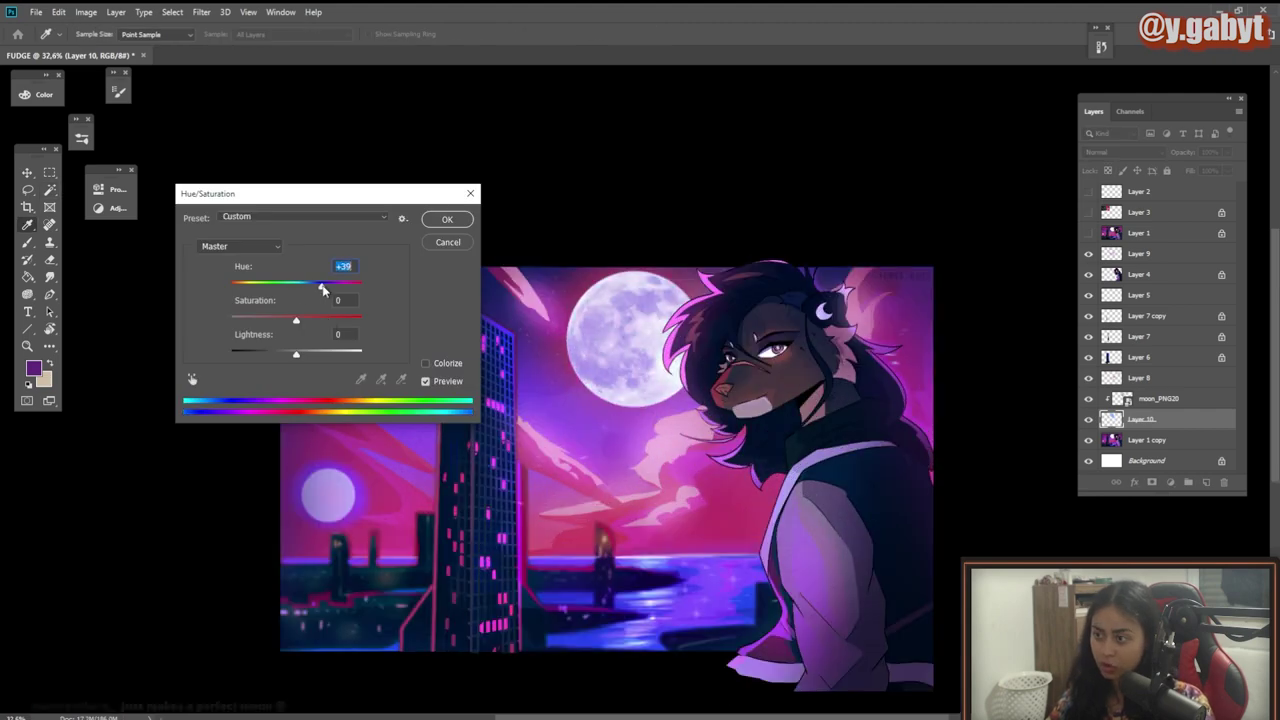
pyautogui.moveTo(323, 290)
pyautogui.mouseDown()
pyautogui.moveTo(338, 290)
pyautogui.moveTo(324, 288)
pyautogui.mouseUp()
pyautogui.click(447, 219)
pyautogui.moveTo(530, 383); pyautogui.dragTo(495, 381)
pyautogui.hotkey('ctrl', 'u')
pyautogui.moveTo(296, 287); pyautogui.dragTo(316, 289)
pyautogui.press('Return')
pyautogui.hotkey('ctrl', '+')
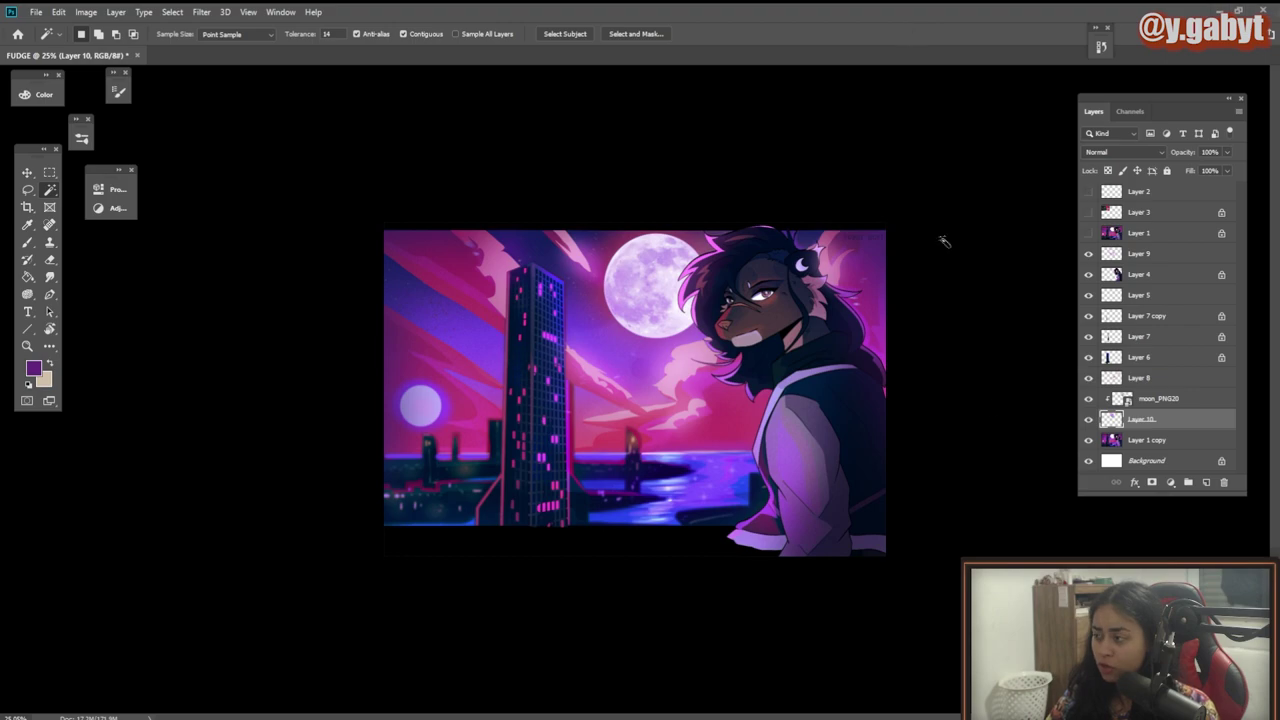
# Step: Merge the moon_PNG20 texture down into Layer 10 and compare the artwork with and without the moon layer
pyautogui.moveTo(684, 329); pyautogui.dragTo(768, 342)
pyautogui.moveTo(776, 270); pyautogui.dragTo(828, 531)
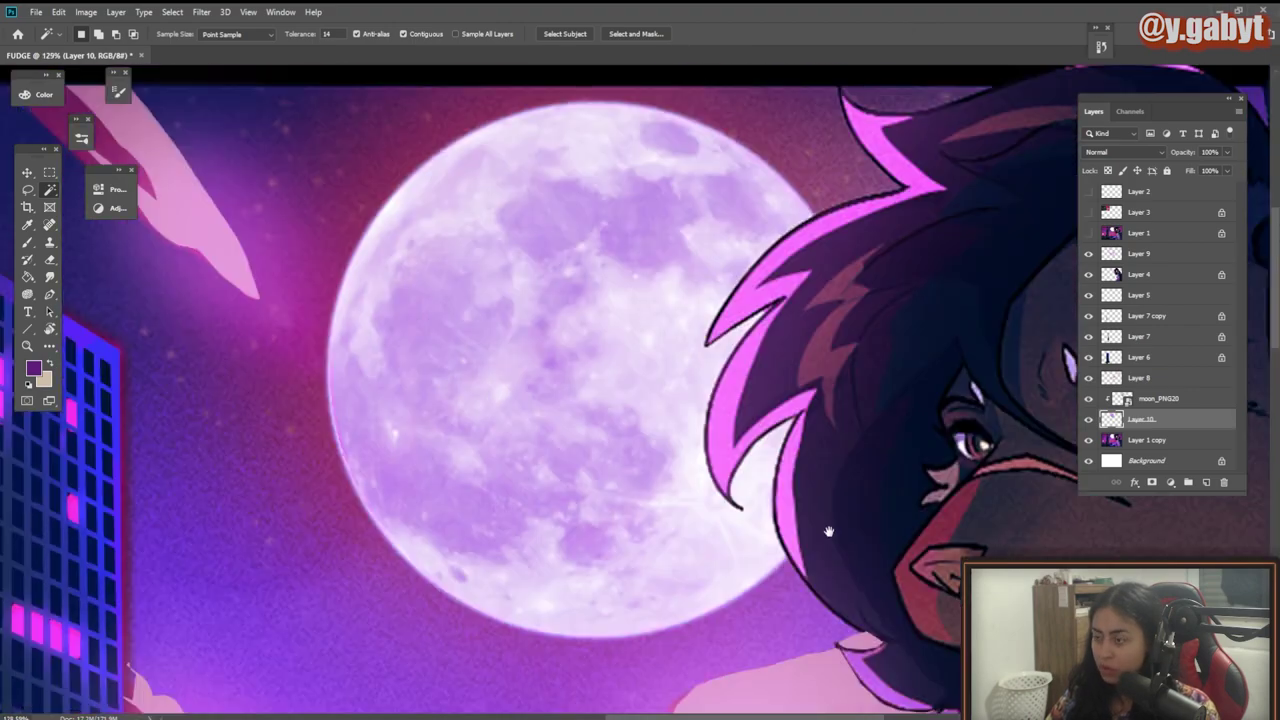
pyautogui.scroll(-3, 830, 533)
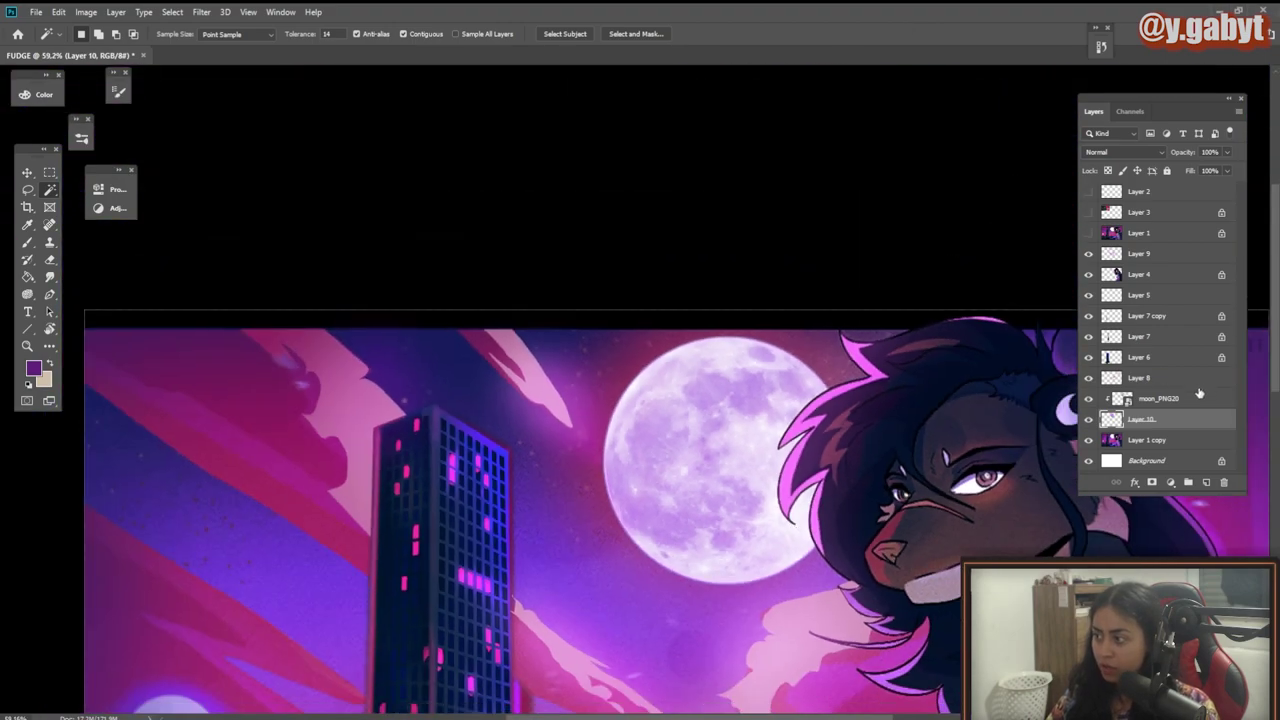
pyautogui.click(1128, 401)
pyautogui.hotkey('ctrl', 'e')
pyautogui.click(1088, 399)
pyautogui.click(1088, 399)
# Step: Open the Filter Gallery for the merged moon, disabling Patchwork and Poster Edges and enabling only the Cutout effect
pyautogui.click(201, 11)
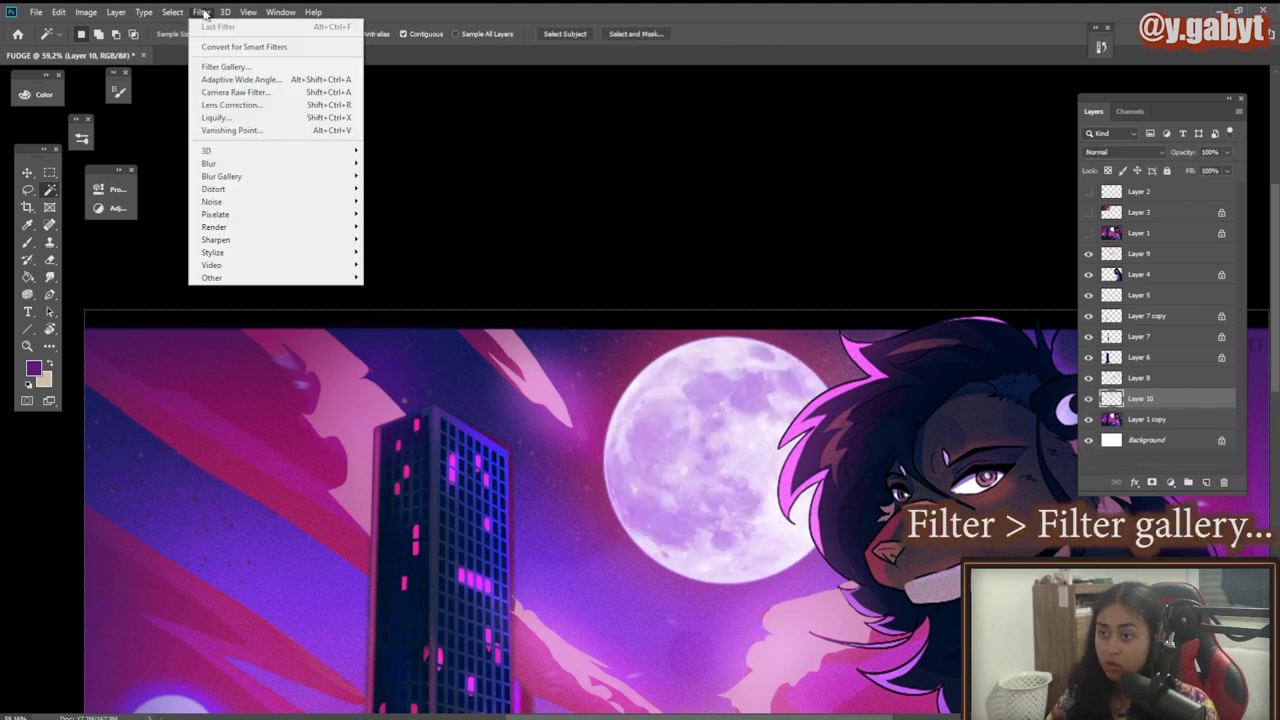
pyautogui.click(242, 66)
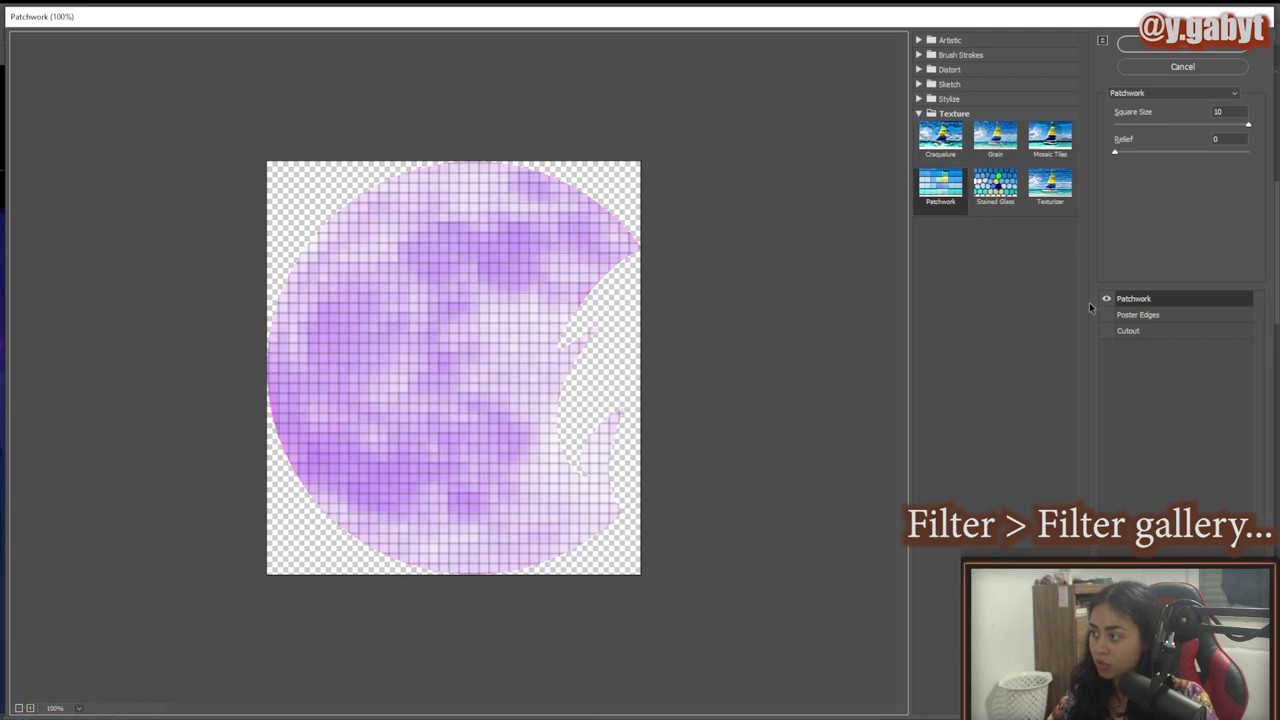
pyautogui.click(1106, 298)
pyautogui.click(1106, 314)
pyautogui.click(1106, 315)
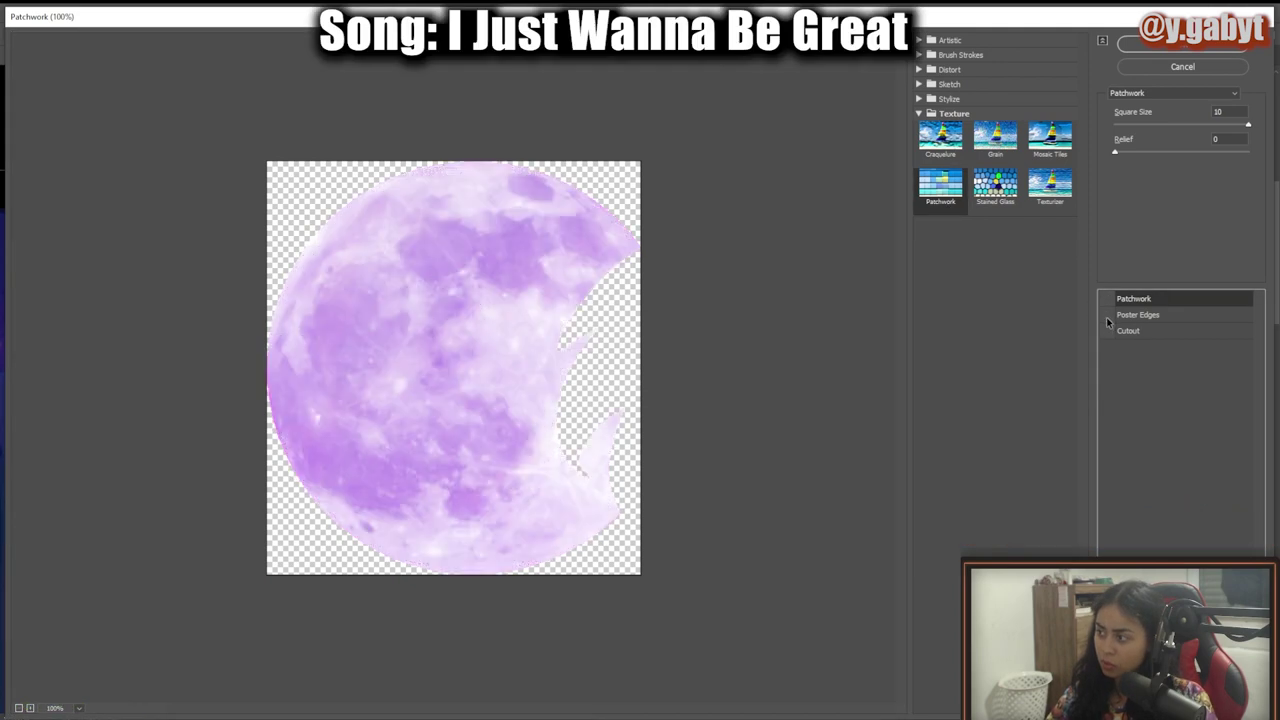
pyautogui.click(1107, 330)
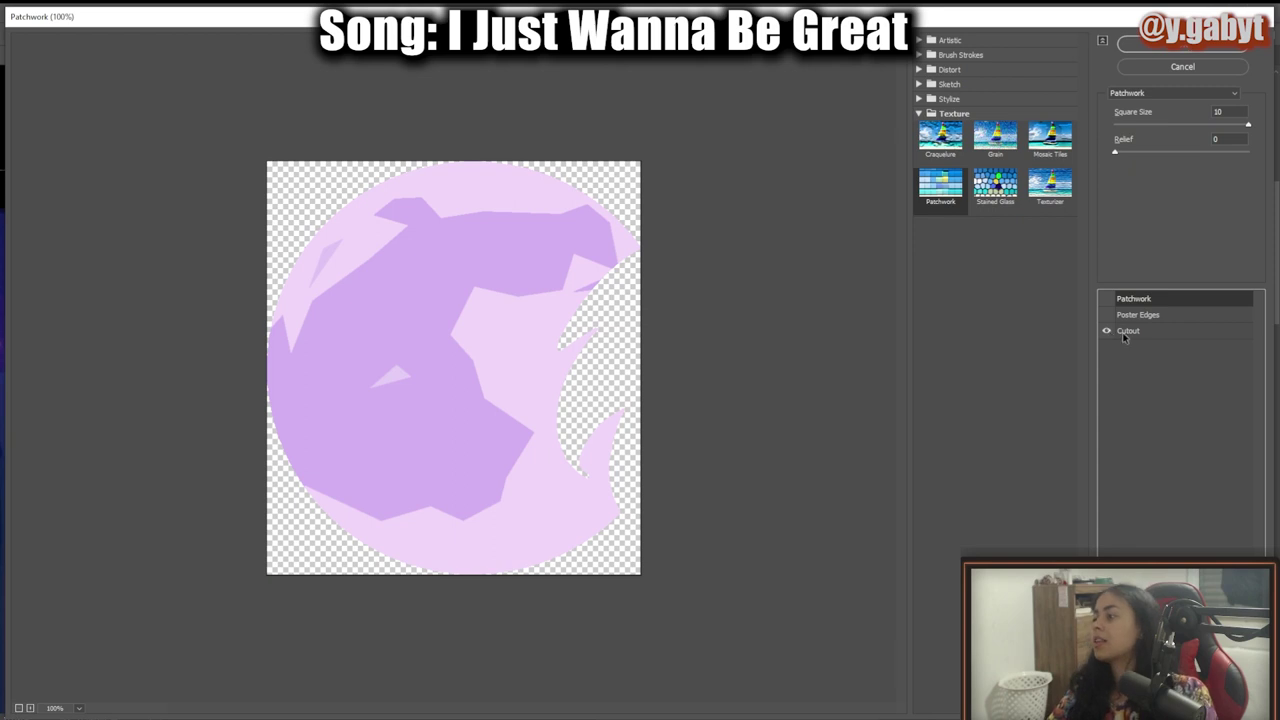
# Step: Set Cutout to 8 levels, adjust its edge simplicity and fidelity for more detail, and apply the filter to the moon
pyautogui.click(1124, 331)
pyautogui.moveTo(1248, 126)
pyautogui.mouseDown()
pyautogui.moveTo(1158, 123)
pyautogui.moveTo(1273, 122)
pyautogui.mouseUp()
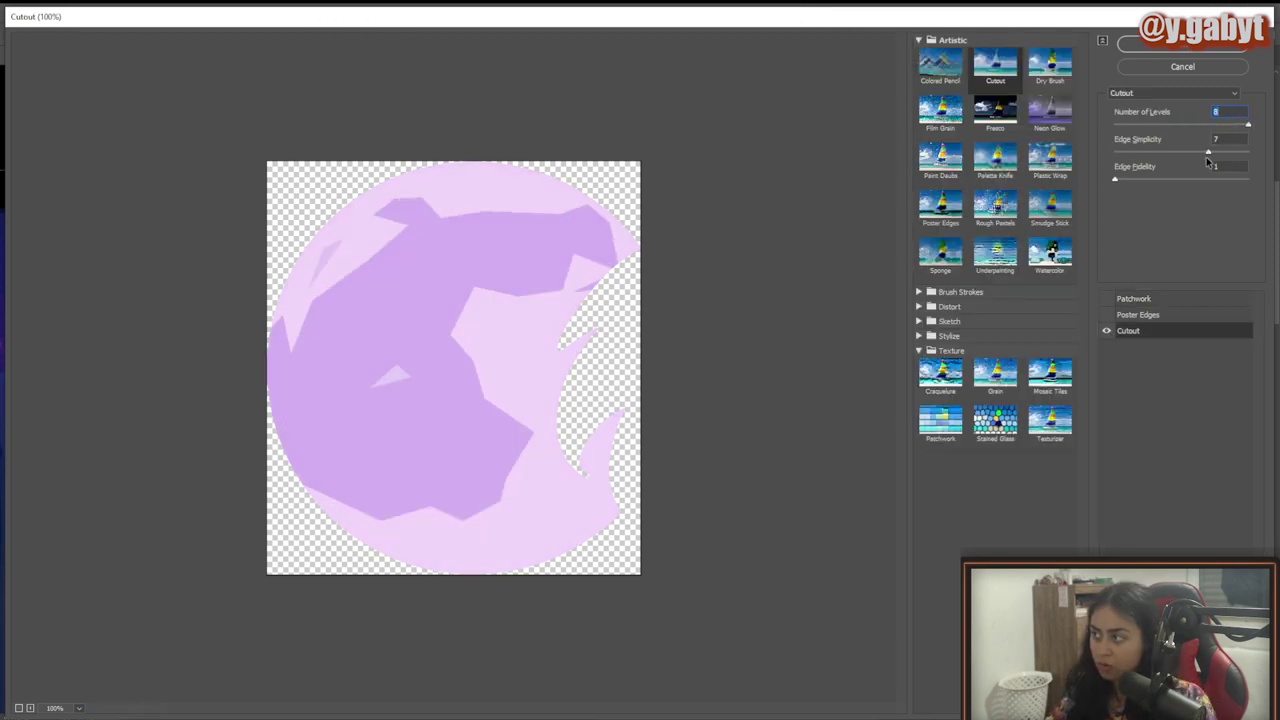
pyautogui.moveTo(1116, 180)
pyautogui.mouseDown()
pyautogui.moveTo(1255, 183)
pyautogui.moveTo(1246, 154)
pyautogui.moveTo(1170, 154)
pyautogui.mouseUp()
pyautogui.click(1183, 45)
# Step: Lock the transparent pixels of Layer 10 and sample the moon's pale lilac as the brush colour
pyautogui.scroll(-5, 980, 328)
pyautogui.click(1108, 170)
pyautogui.press('b')
pyautogui.keyDown('alt'); pyautogui.click(766, 424); pyautogui.keyUp('alt')
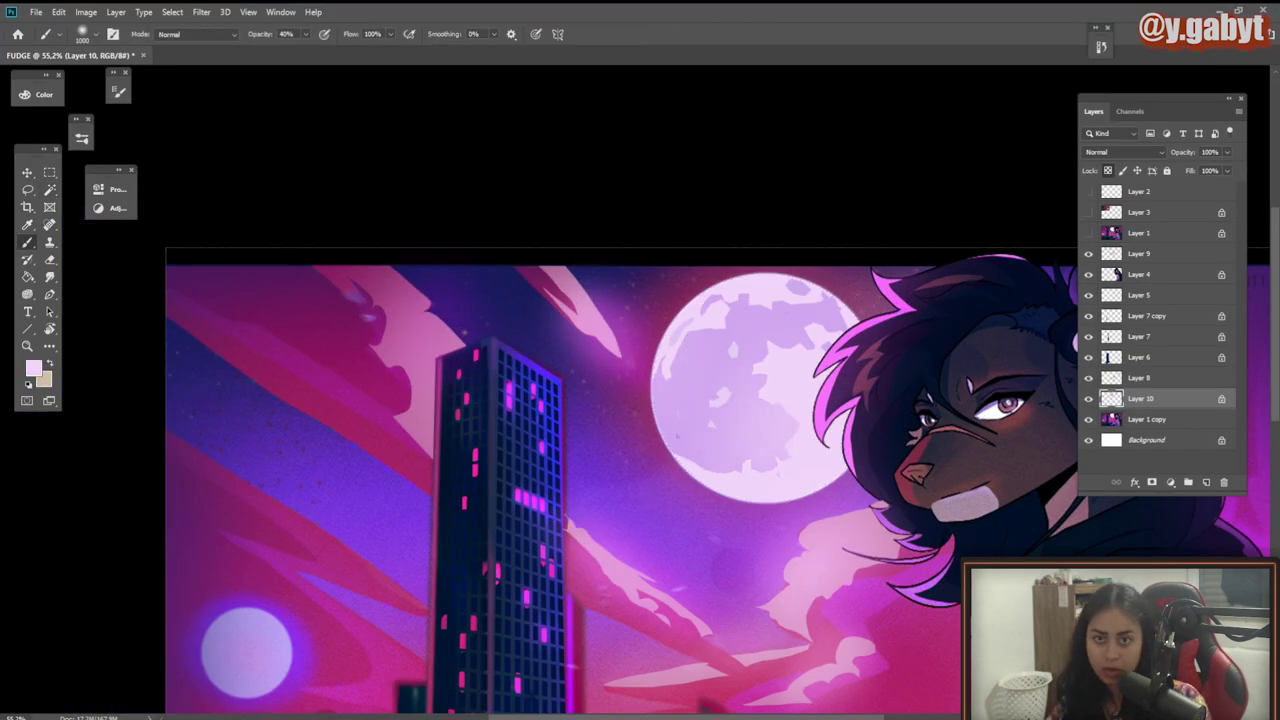
# Step: Switch to the browser and examine the anime moon reference images for moon detail and glow, returning to Photoshop
pyautogui.hotkey('alt', 'Tab')
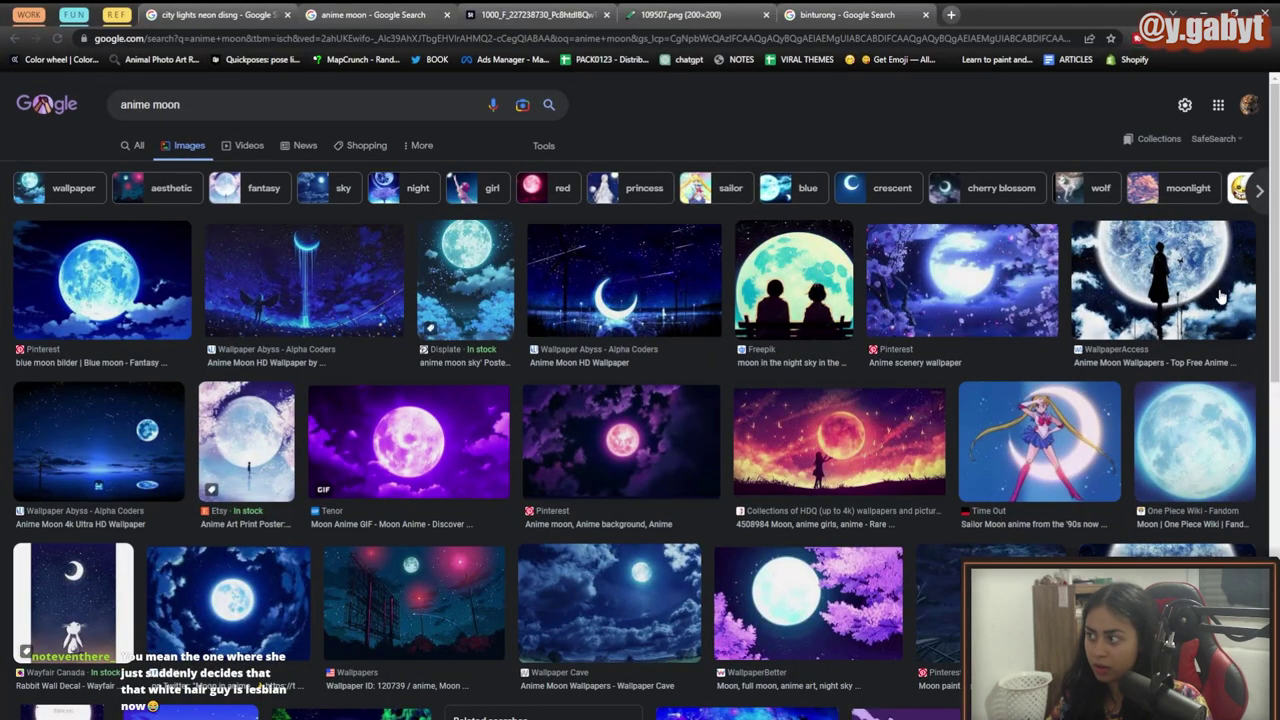
pyautogui.click(1220, 296)
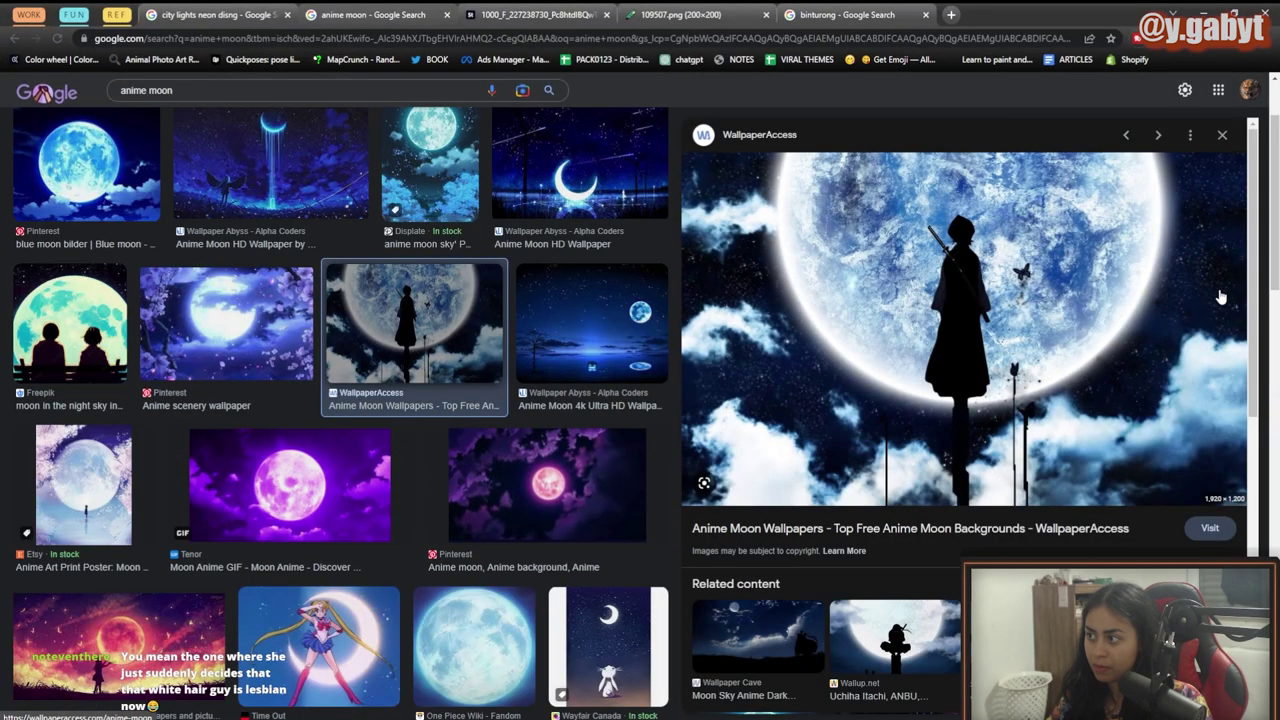
pyautogui.click(1170, 636)
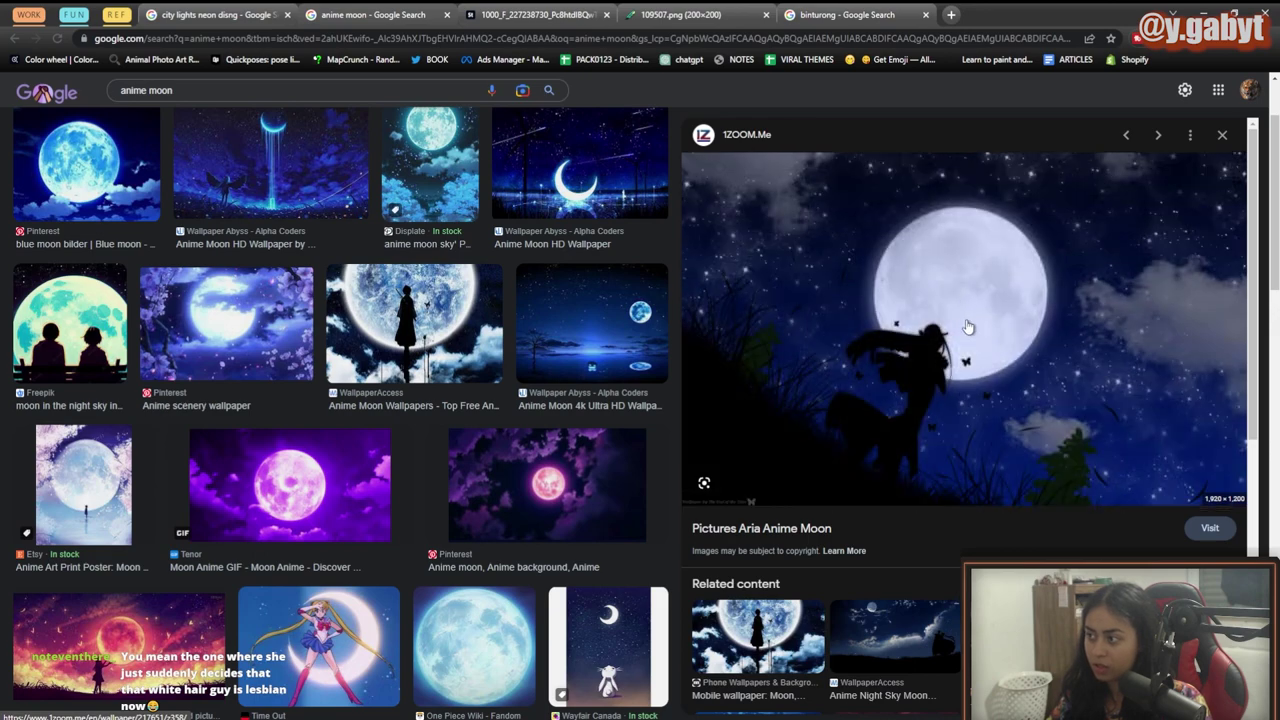
pyautogui.scroll(2, 383, 363)
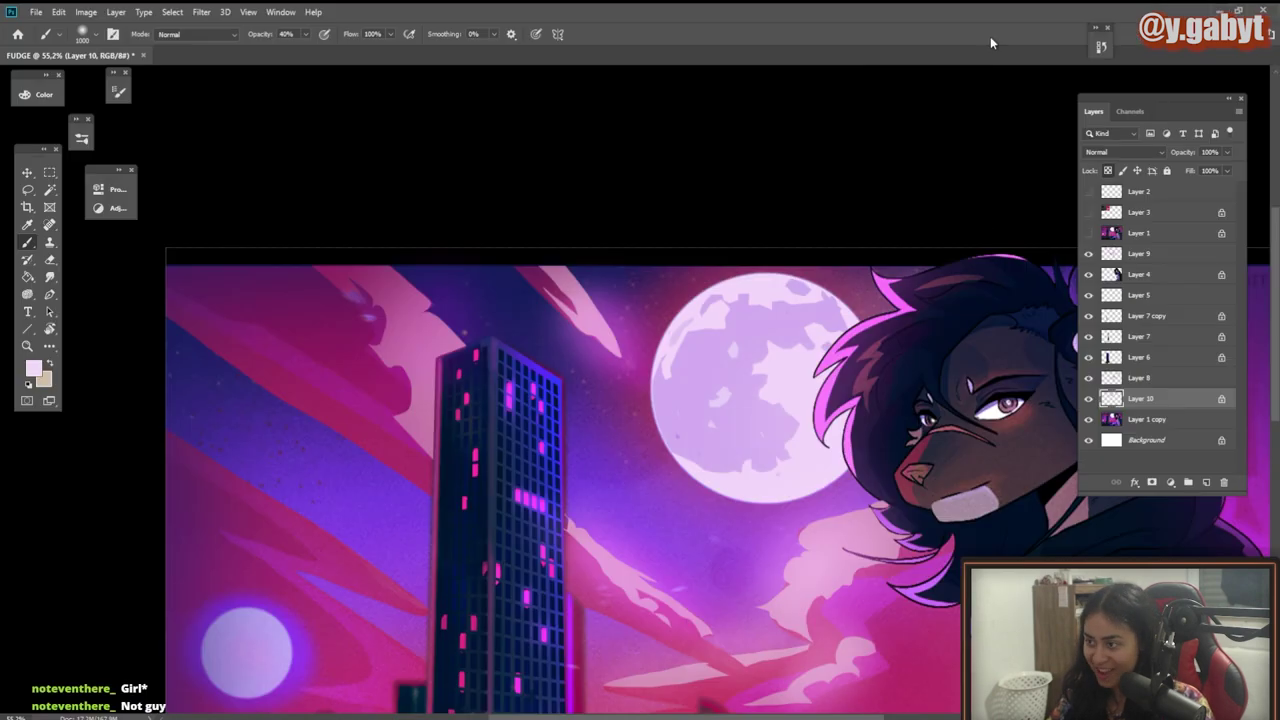
pyautogui.moveTo(757, 399); pyautogui.dragTo(691, 371)
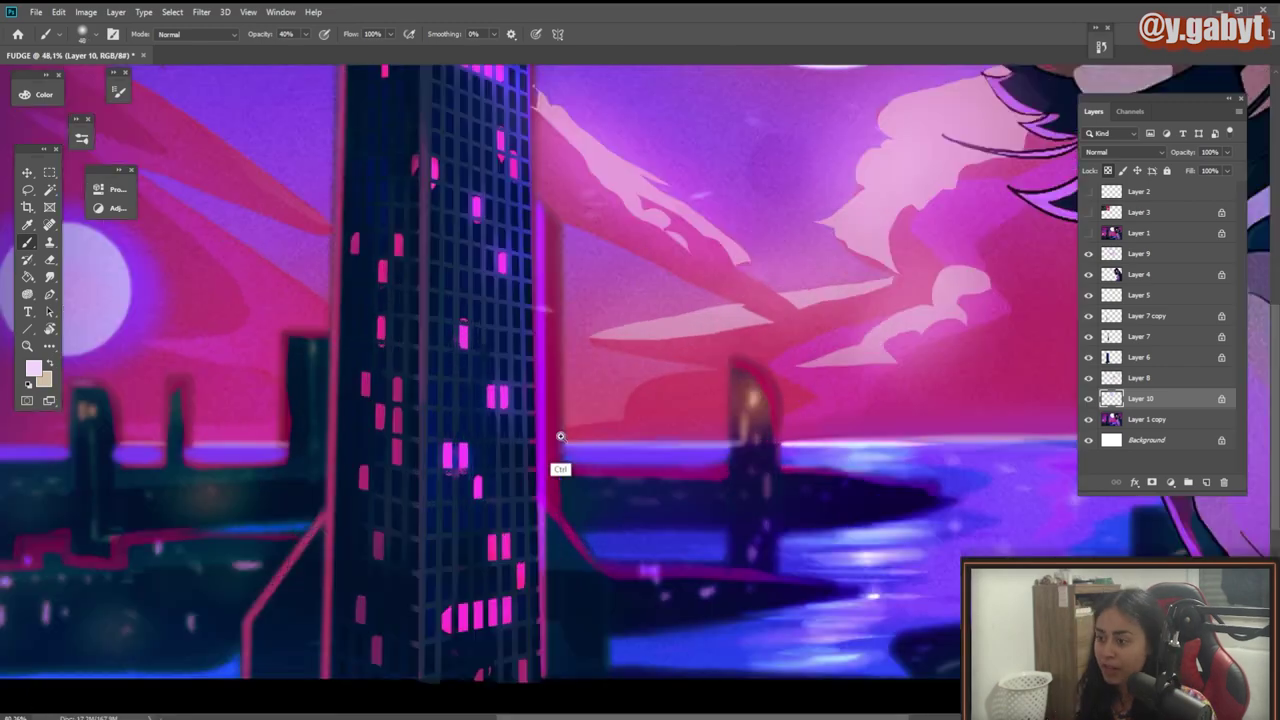
# Step: Switch to Layer 1 copy and paint a pale lilac rim along the right edge of the distant tower across the water
pyautogui.moveTo(560, 437); pyautogui.dragTo(514, 420)
pyautogui.rightClick(514, 420)
pyautogui.click(1139, 357)
pyautogui.click(1146, 419)
pyautogui.moveTo(803, 397); pyautogui.dragTo(625, 509)
pyautogui.moveTo(645, 490)
pyautogui.keyDown('ctrl'); pyautogui.mouseDown()
pyautogui.moveTo(645, 450)
pyautogui.moveTo(501, 452)
pyautogui.mouseUp(); pyautogui.keyUp('ctrl')
pyautogui.hotkey('ctrl', 'z')
# Step: Add a new layer above Layer 8, sample a purple from the artwork, and return to Layer 1 copy
pyautogui.click(1139, 378)
pyautogui.click(1206, 482)
pyautogui.moveTo(528, 368)
pyautogui.mouseDown()
pyautogui.moveTo(527, 588)
pyautogui.moveTo(532, 384)
pyautogui.moveTo(488, 348)
pyautogui.mouseUp()
pyautogui.hotkey('ctrl', 'z')
pyautogui.keyDown('alt'); pyautogui.click(444, 362); pyautogui.keyUp('alt')
pyautogui.moveTo(300, 500)
pyautogui.mouseDown()
pyautogui.moveTo(492, 346)
pyautogui.moveTo(515, 545)
pyautogui.mouseUp()
pyautogui.keyDown('ctrl'); pyautogui.click(446, 371); pyautogui.keyUp('ctrl')
pyautogui.keyDown('ctrl'); pyautogui.moveTo(517, 450); pyautogui.dragTo(460, 430); pyautogui.keyUp('ctrl')
pyautogui.keyDown('ctrl'); pyautogui.click(460, 414); pyautogui.keyUp('ctrl')
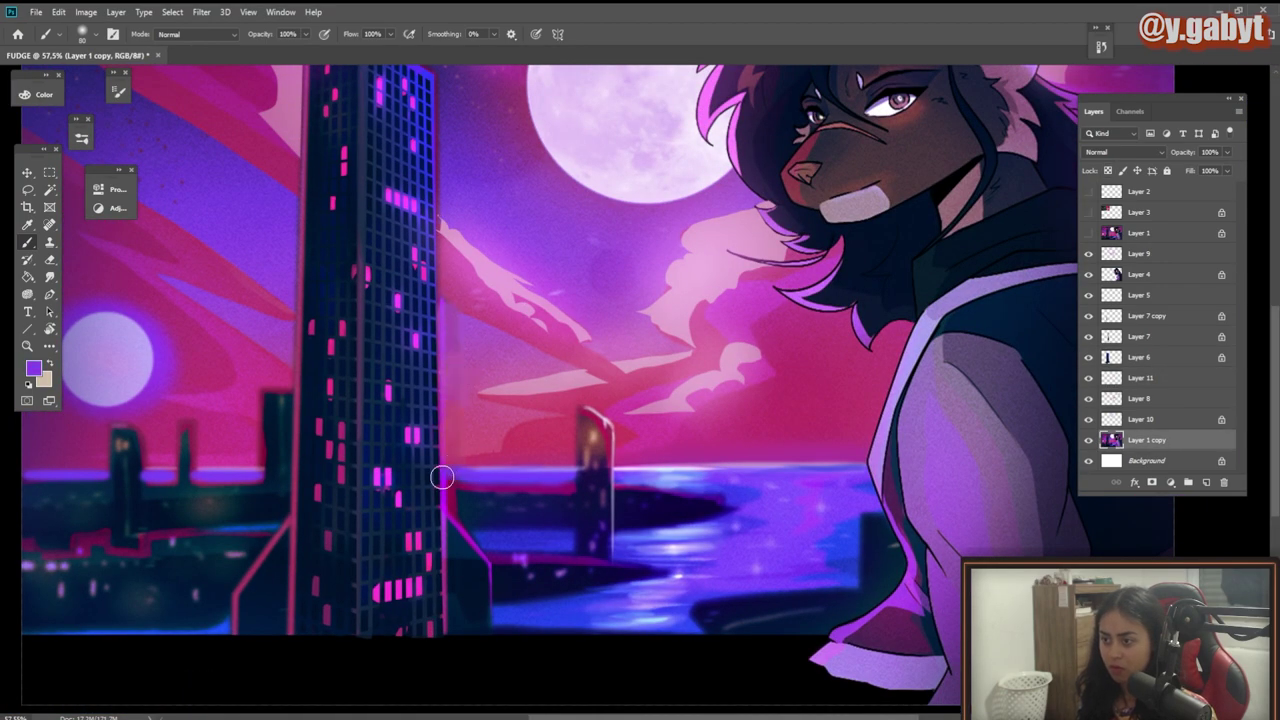
# Step: Paint a thin pink highlight along the lower island's shoreline with a small brush at 40% opacity
pyautogui.keyDown('alt'); pyautogui.click(398, 506); pyautogui.keyUp('alt')
pyautogui.keyDown('alt'); pyautogui.click(519, 558); pyautogui.keyUp('alt')
pyautogui.press('[')
pyautogui.press('[')
pyautogui.press('[')
pyautogui.press('[')
pyautogui.press('[')
pyautogui.press('[')
pyautogui.press('[')
pyautogui.press('4')
pyautogui.moveTo(488, 552); pyautogui.dragTo(628, 558)
pyautogui.moveTo(251, 503); pyautogui.dragTo(476, 490)
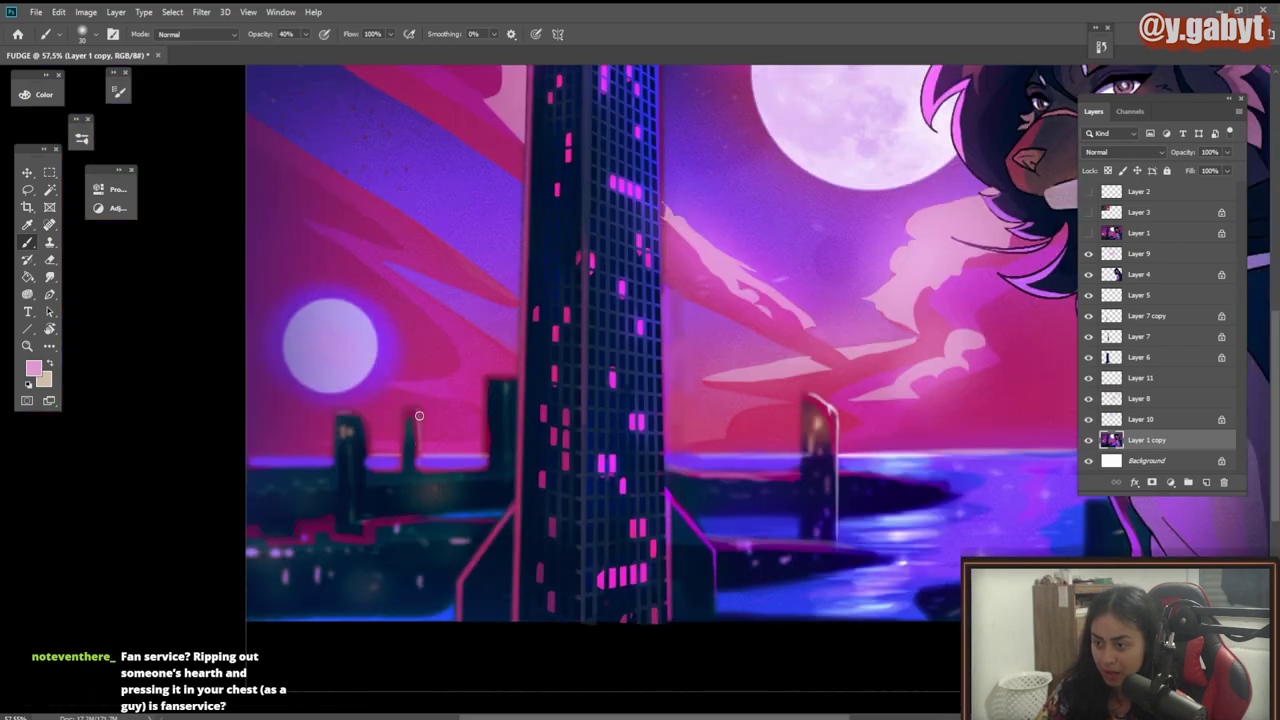
# Step: Outline the small buildings left of the main tower with pink edge light at 100% brush opacity
pyautogui.press('0')
pyautogui.moveTo(420, 410)
pyautogui.mouseDown()
pyautogui.moveTo(421, 480)
pyautogui.moveTo(401, 468)
pyautogui.mouseUp()
pyautogui.keyDown('shift'); pyautogui.moveTo(401, 408); pyautogui.dragTo(423, 408); pyautogui.keyUp('shift')
pyautogui.moveTo(487, 468)
pyautogui.mouseDown()
pyautogui.moveTo(488, 380)
pyautogui.moveTo(517, 379)
pyautogui.mouseUp()
pyautogui.moveTo(337, 416); pyautogui.dragTo(338, 508)
# Step: Paint pink star-shaped sparkles on the water beside the distant tower, setting the brush opacity to 70%
pyautogui.keyDown('ctrl'); pyautogui.moveTo(463, 537); pyautogui.dragTo(424, 544); pyautogui.keyUp('ctrl')
pyautogui.moveTo(751, 554); pyautogui.dragTo(464, 520)
pyautogui.keyDown('ctrl'); pyautogui.moveTo(697, 501); pyautogui.dragTo(718, 506); pyautogui.keyUp('ctrl')
pyautogui.press('3')
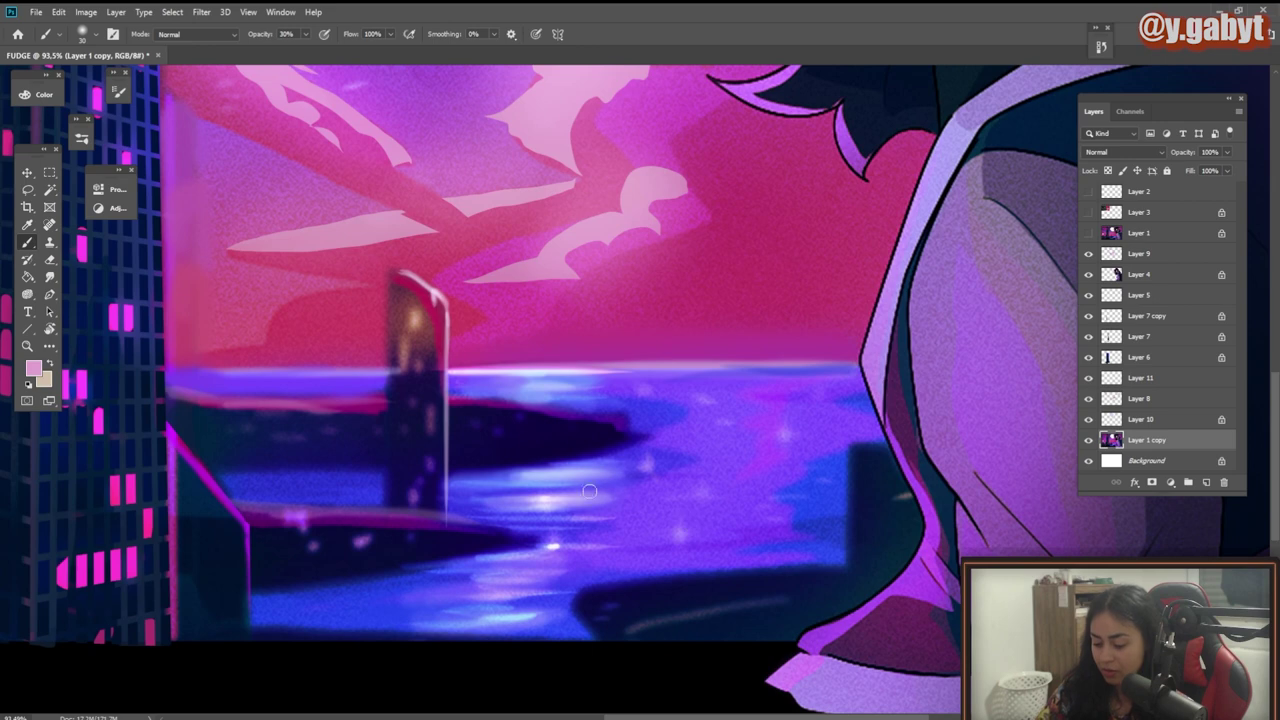
pyautogui.press('7')
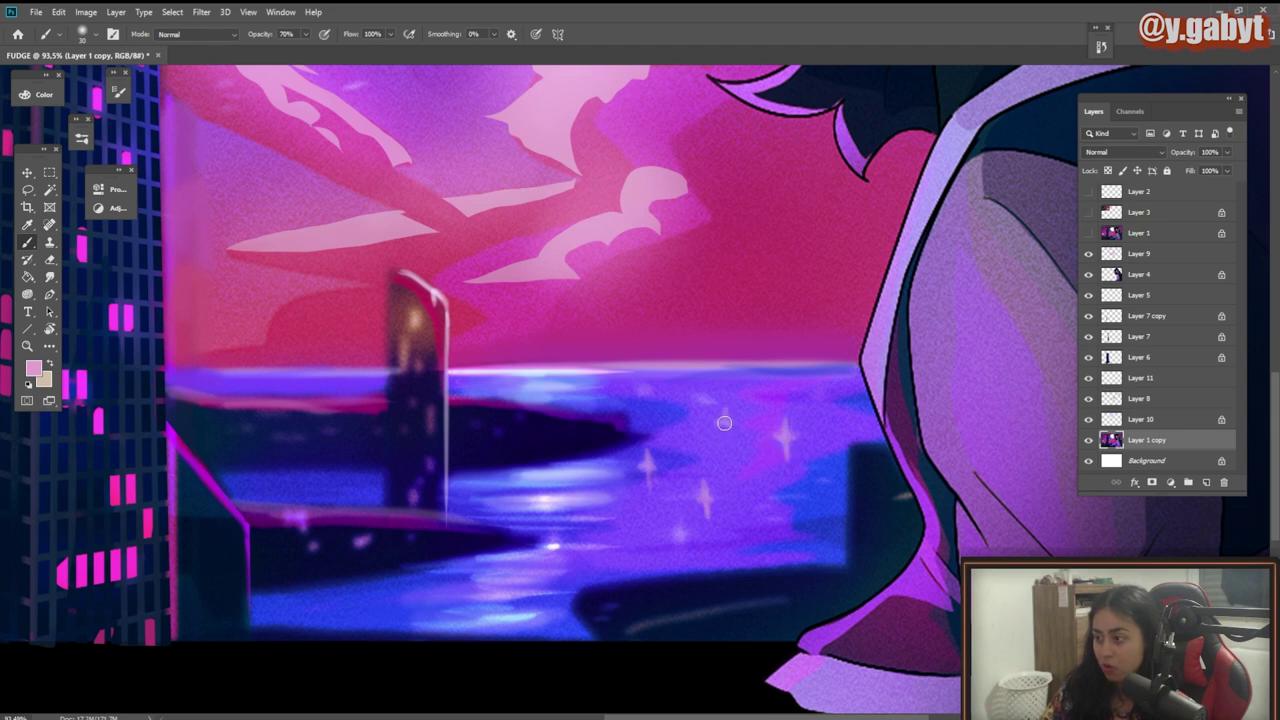
# Step: Sample the water's violet-blue tones and softly brush them around the sparkles at 20% opacity
pyautogui.keyDown('alt'); pyautogui.click(557, 549); pyautogui.keyUp('alt')
pyautogui.press('2')
pyautogui.moveTo(548, 483); pyautogui.dragTo(442, 467)
pyautogui.keyDown('alt'); pyautogui.scroll(5, 441, 468); pyautogui.keyUp('alt')
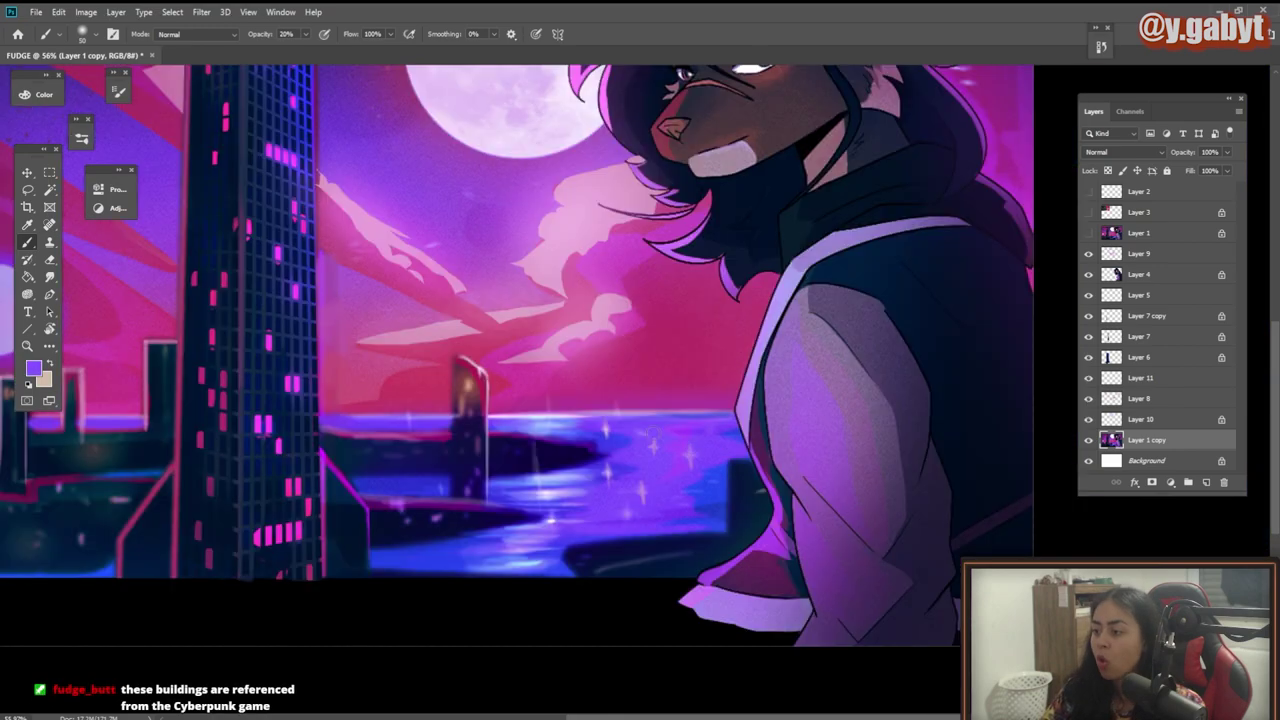
pyautogui.keyDown('alt'); pyautogui.click(607, 485); pyautogui.keyUp('alt')
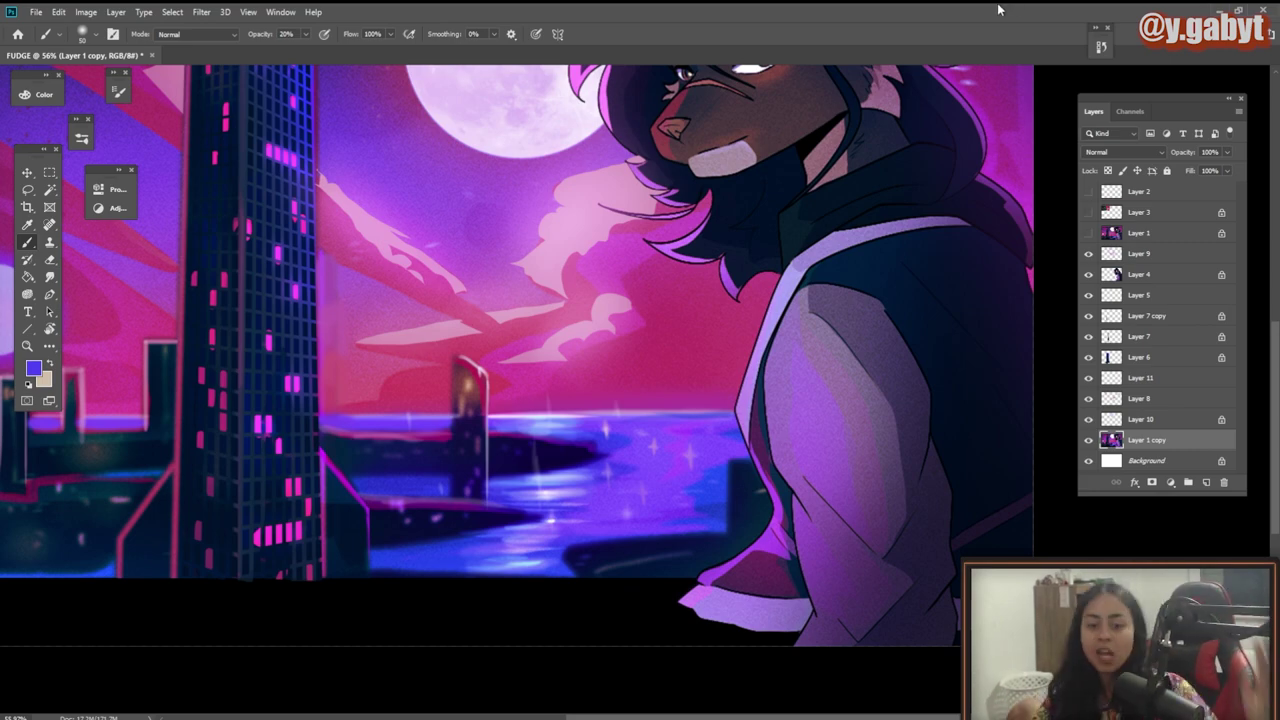
# Step: On Layer 8, lasso jagged highlight shapes along the upper edges of the diagonal clouds left of the tower
pyautogui.scroll(1, 753, 167)
pyautogui.moveTo(753, 167)
pyautogui.mouseDown()
pyautogui.moveTo(808, 217)
pyautogui.moveTo(1093, 221)
pyautogui.mouseUp()
pyautogui.press('l')
pyautogui.keyDown('ctrl'); pyautogui.click(643, 272); pyautogui.keyUp('ctrl')
pyautogui.moveTo(214, 145); pyautogui.dragTo(292, 191)
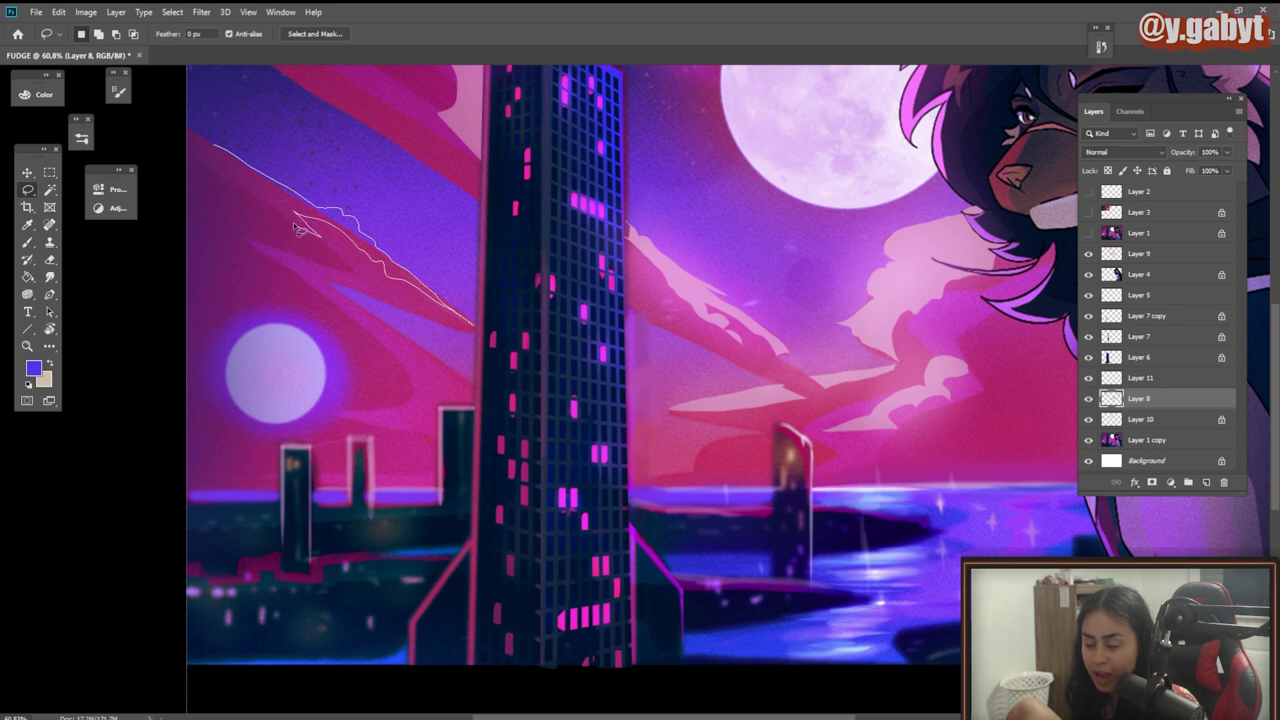
pyautogui.moveTo(222, 158); pyautogui.dragTo(214, 147)
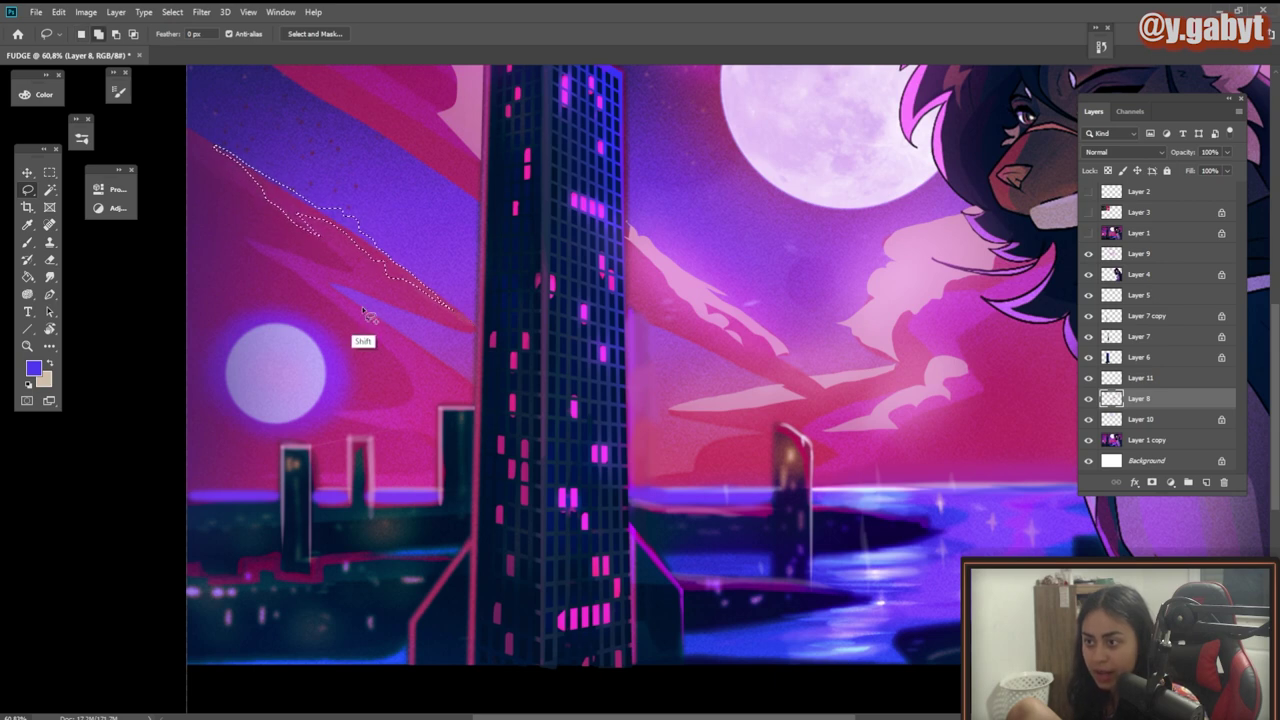
pyautogui.moveTo(337, 287)
pyautogui.mouseDown()
pyautogui.moveTo(470, 383)
pyautogui.moveTo(472, 406)
pyautogui.moveTo(444, 400)
pyautogui.moveTo(340, 289)
pyautogui.mouseUp()
# Step: Brush pale pink into the lassoed cloud highlights with a 700 px soft brush at 100% opacity
pyautogui.hotkey('ctrl', 'd')
pyautogui.press('b')
pyautogui.press(']')
pyautogui.press(']')
pyautogui.press(']')
pyautogui.press(']')
pyautogui.press(']')
pyautogui.press(']')
pyautogui.press(']')
pyautogui.press(']')
pyautogui.press(']')
pyautogui.press(']')
pyautogui.press(']')
pyautogui.press(']')
pyautogui.press(']')
pyautogui.press(']')
pyautogui.click(486, 367)
pyautogui.hotkey('ctrl', 'z')
pyautogui.click(473, 356)
pyautogui.click(350, 247)
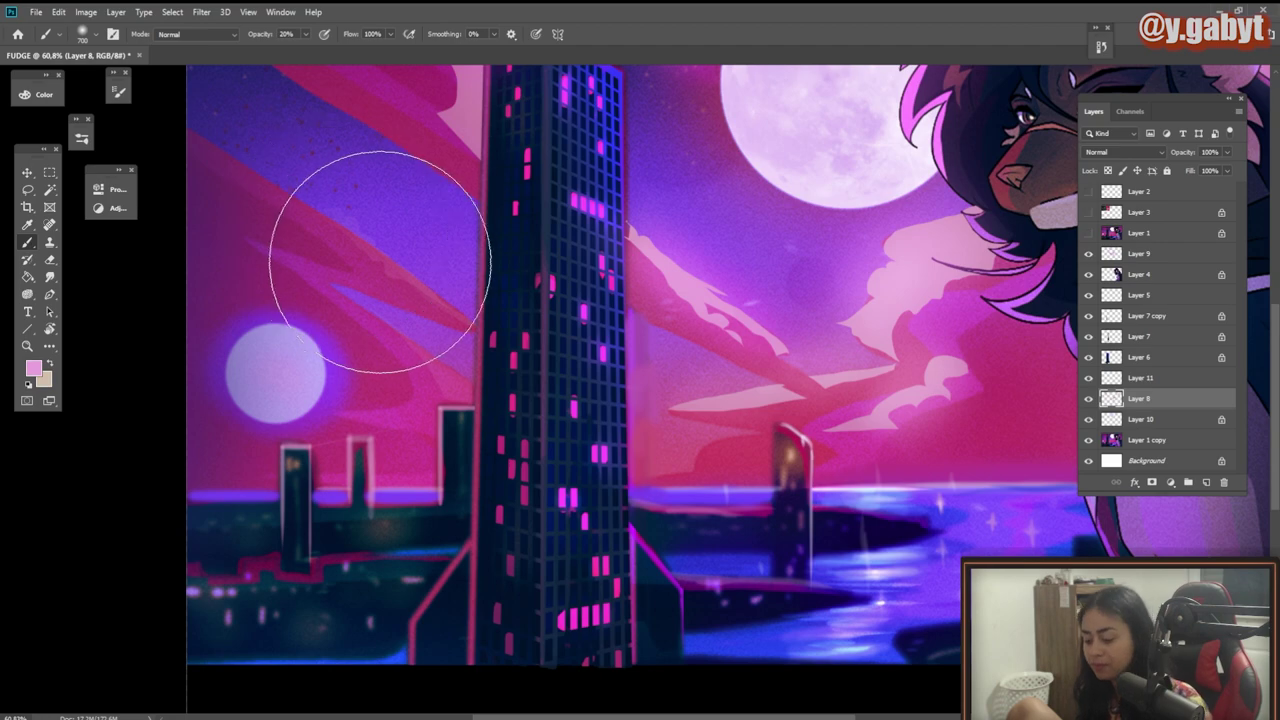
pyautogui.press('0')
pyautogui.click(491, 354)
pyautogui.click(325, 198)
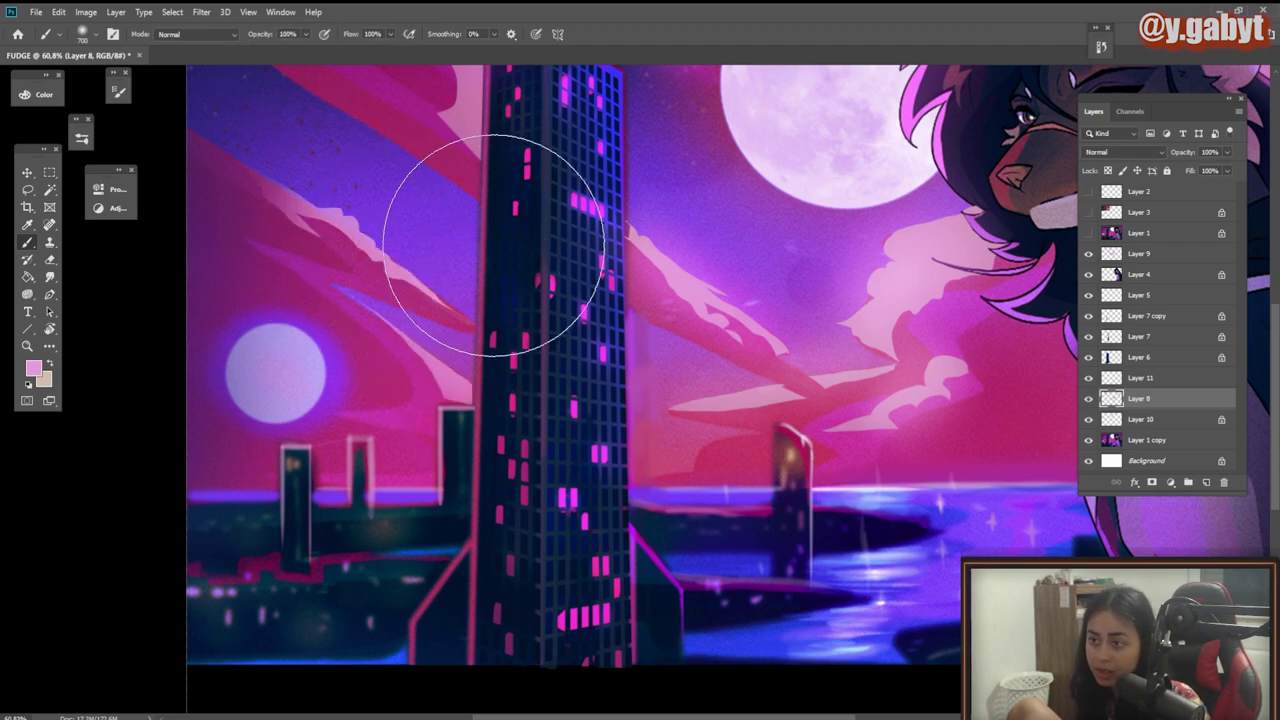
# Step: Paint small pale pink cloud wisps in the sky around the tower and below the large moon
pyautogui.moveTo(517, 305); pyautogui.dragTo(420, 276)
pyautogui.moveTo(545, 275); pyautogui.dragTo(640, 332)
pyautogui.moveTo(621, 260); pyautogui.dragTo(556, 272)
pyautogui.moveTo(405, 262); pyautogui.dragTo(490, 316)
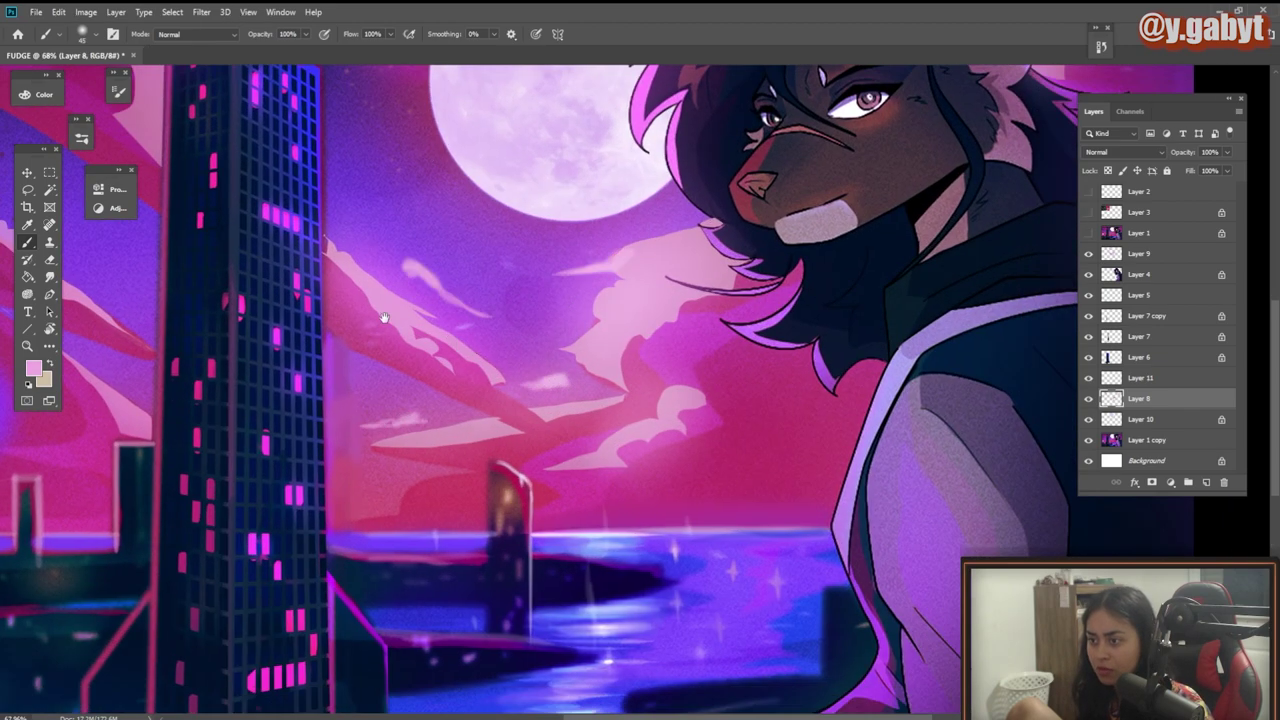
pyautogui.moveTo(362, 299); pyautogui.dragTo(547, 459)
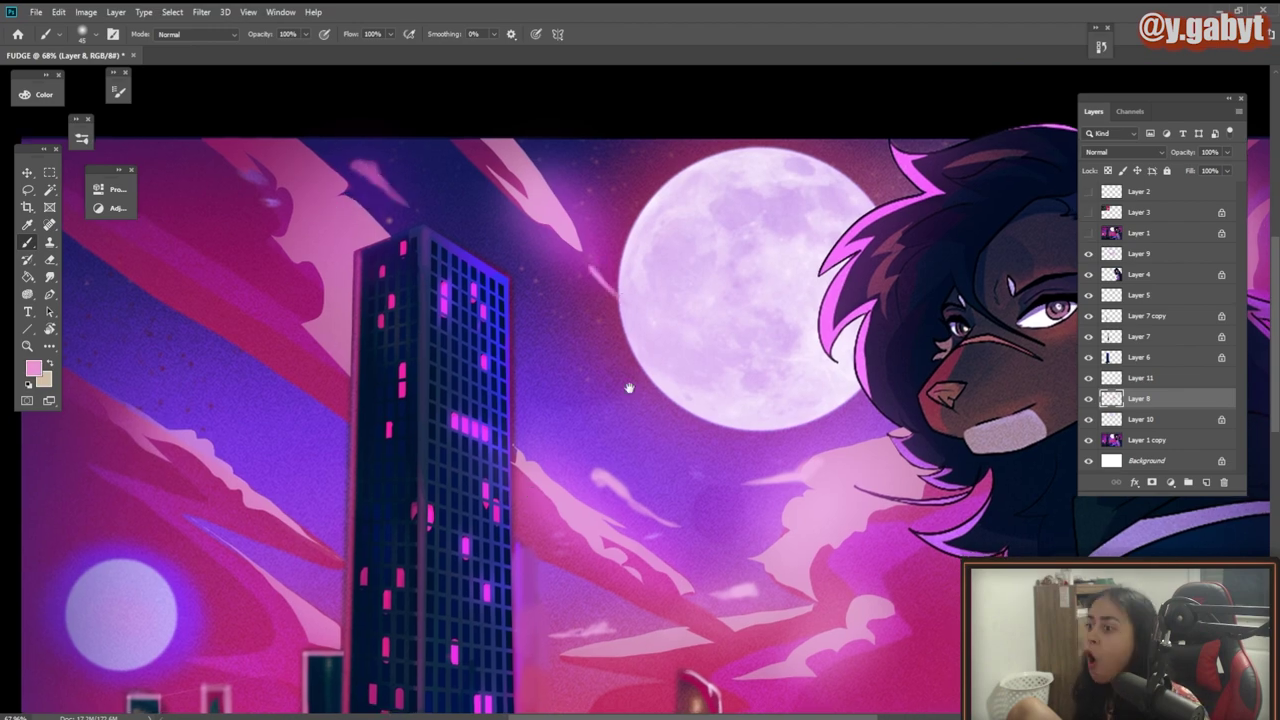
pyautogui.moveTo(636, 396); pyautogui.dragTo(589, 388)
pyautogui.moveTo(606, 475); pyautogui.dragTo(461, 397)
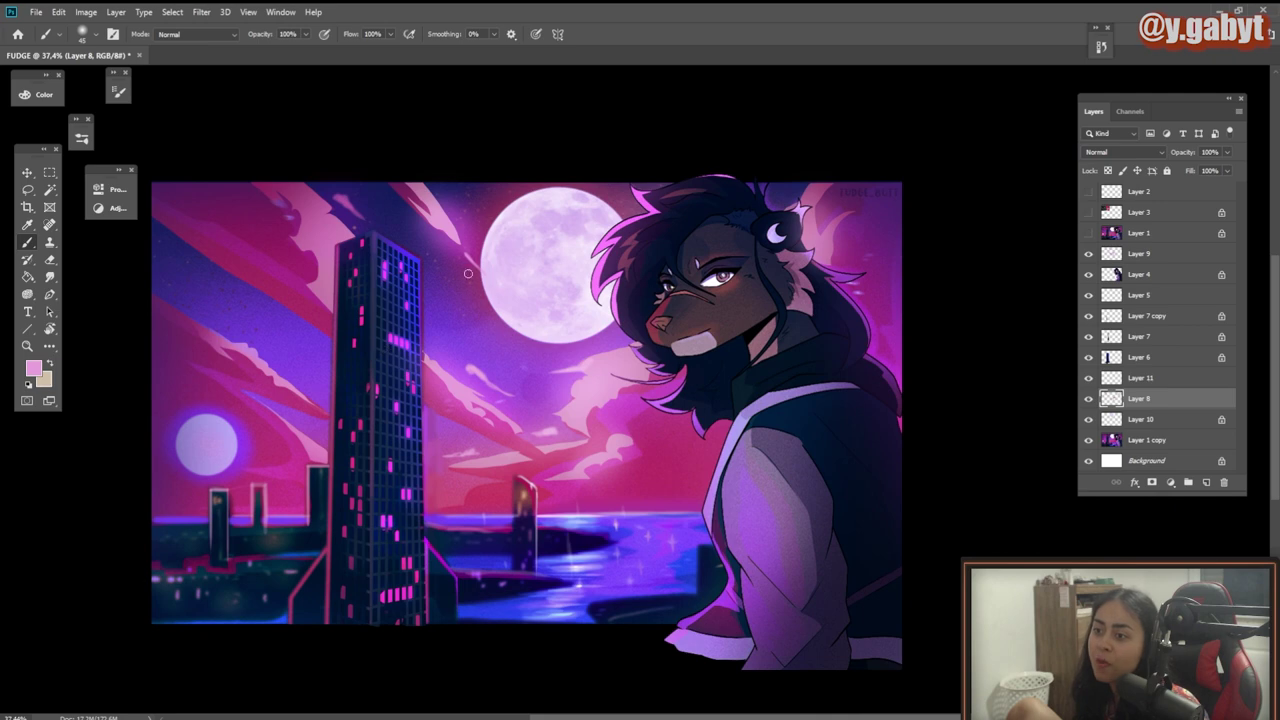
# Step: Try painting long diagonal light streaks across the sky, lowering the brush opacity to 30%
pyautogui.moveTo(446, 290); pyautogui.dragTo(722, 447)
pyautogui.hotkey('ctrl', 'z')
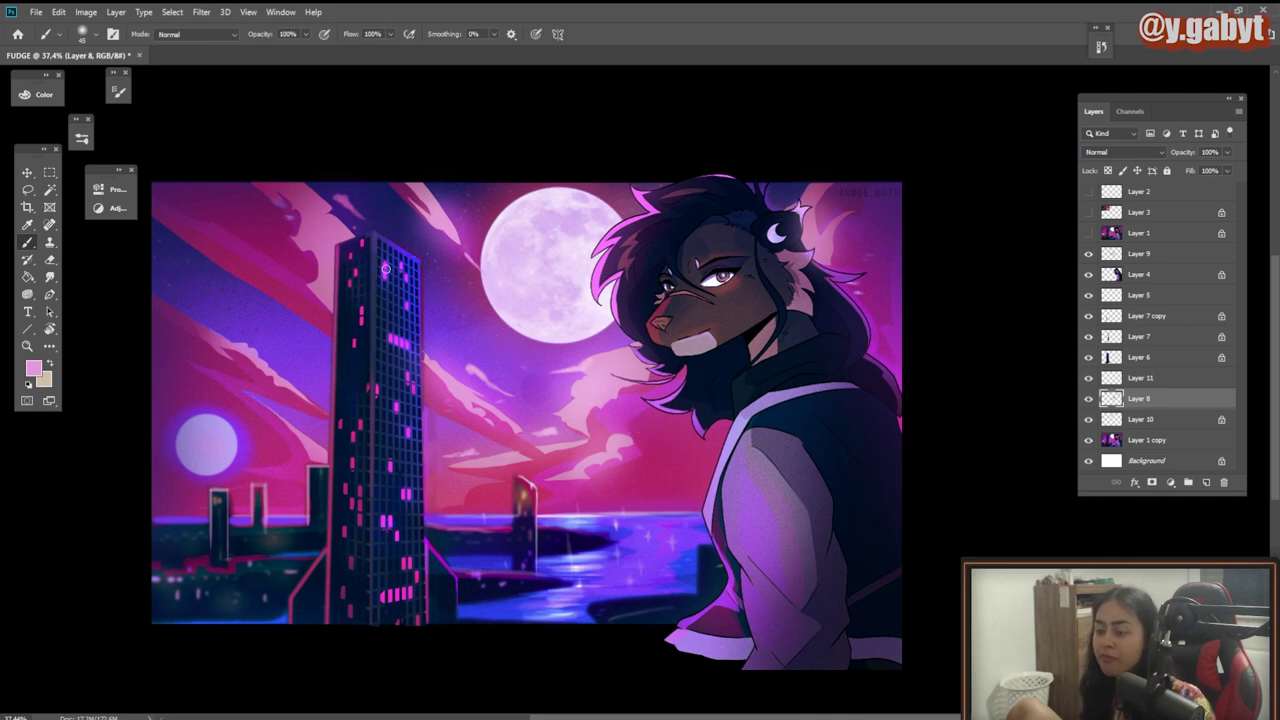
pyautogui.moveTo(376, 173); pyautogui.dragTo(700, 438)
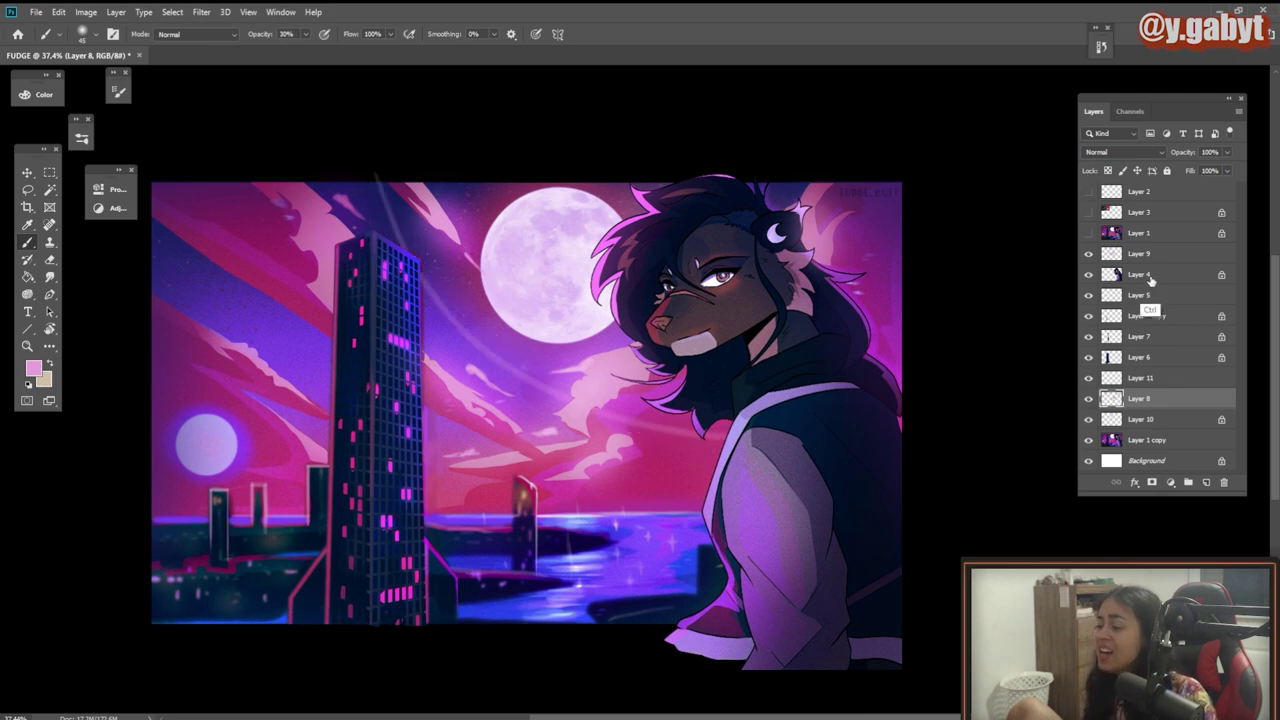
pyautogui.hotkey('ctrl', 'z')
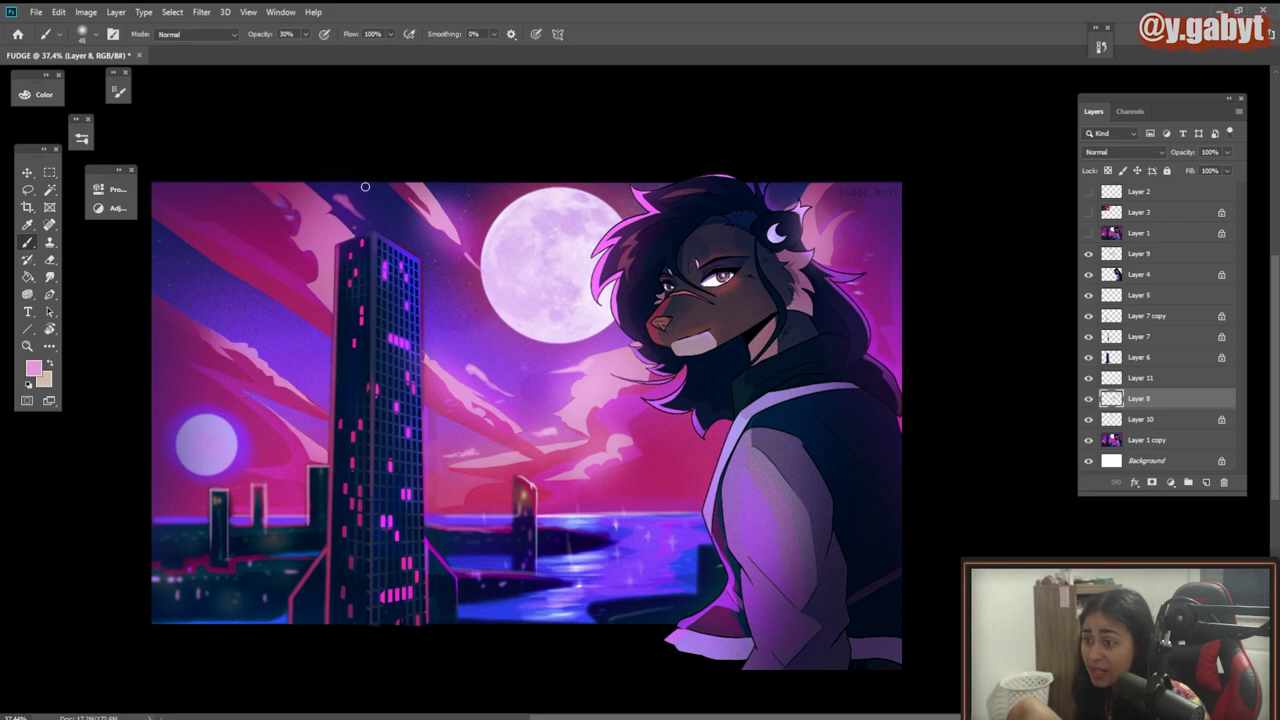
pyautogui.moveTo(356, 178); pyautogui.dragTo(563, 364)
pyautogui.hotkey('ctrl', 'z')
pyautogui.moveTo(372, 181); pyautogui.dragTo(564, 367)
pyautogui.hotkey('ctrl', 'z')
pyautogui.hotkey('ctrl', 'z')
pyautogui.moveTo(358, 184)
pyautogui.mouseDown()
pyautogui.moveTo(542, 367)
pyautogui.moveTo(522, 357)
pyautogui.mouseUp()
pyautogui.hotkey('ctrl', 'z')
pyautogui.moveTo(152, 250); pyautogui.dragTo(440, 425)
pyautogui.hotkey('ctrl', 'z')
# Step: Paint pink wispy clouds above the horizon beside the character, enlarging the brush to 90 px
pyautogui.keyDown('alt'); pyautogui.click(520, 318); pyautogui.keyUp('alt')
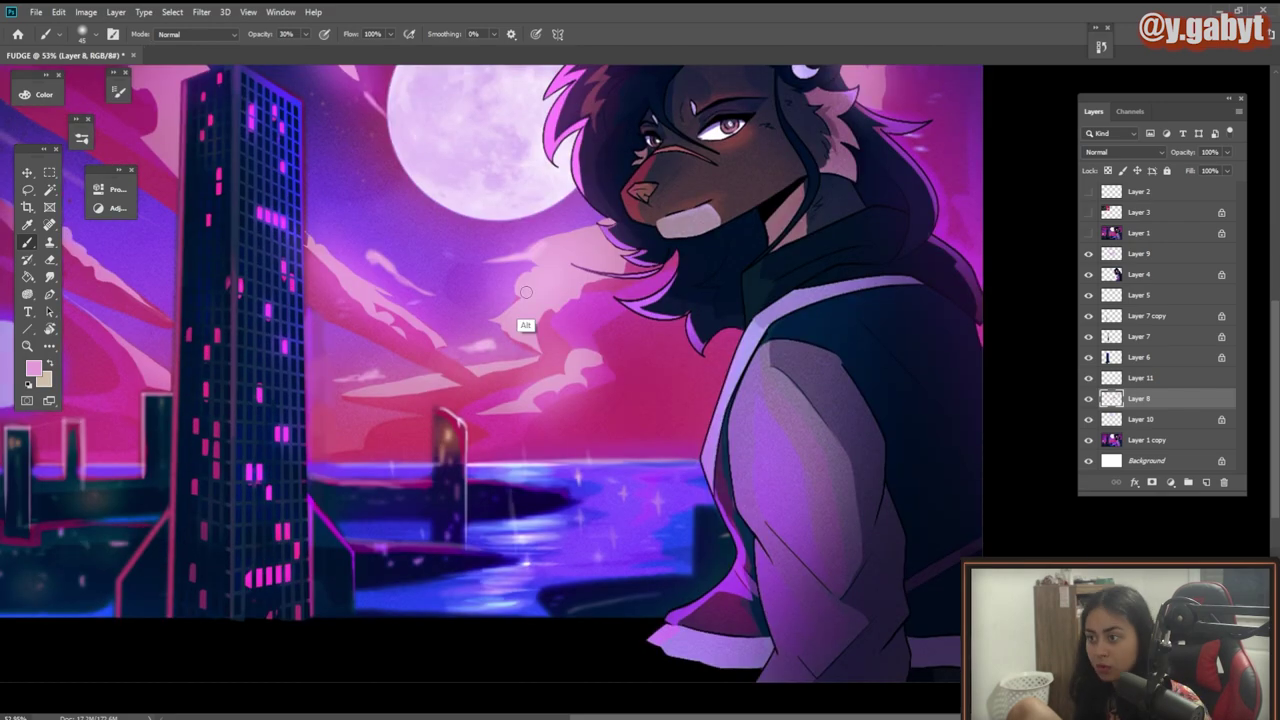
pyautogui.moveTo(577, 337)
pyautogui.mouseDown()
pyautogui.moveTo(641, 393)
pyautogui.moveTo(578, 426)
pyautogui.moveTo(536, 429)
pyautogui.mouseUp()
pyautogui.moveTo(581, 353); pyautogui.dragTo(531, 371)
pyautogui.scroll(-2, 537, 396)
pyautogui.press(']')
pyautogui.press(']')
pyautogui.press(']')
pyautogui.press(']')
pyautogui.press(']')
pyautogui.moveTo(668, 384); pyautogui.dragTo(631, 428)
pyautogui.moveTo(640, 344); pyautogui.dragTo(633, 364)
pyautogui.hotkey('ctrl', '0')
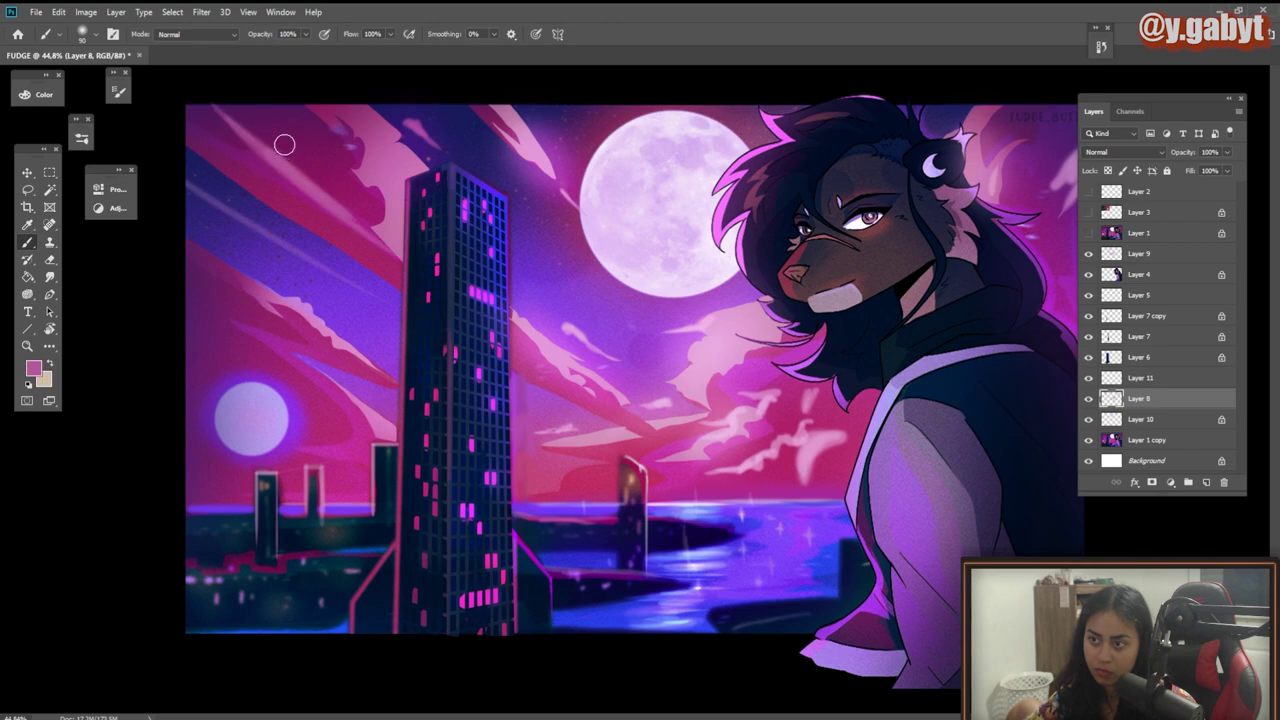
# Step: Sample a light purple near the small moon and paint rim light down the tower's left edge on Layer 6
pyautogui.keyDown('alt'); pyautogui.click(379, 409); pyautogui.keyUp('alt')
pyautogui.keyDown('alt'); pyautogui.click(277, 425); pyautogui.keyUp('alt')
pyautogui.scroll(4, 276, 425)
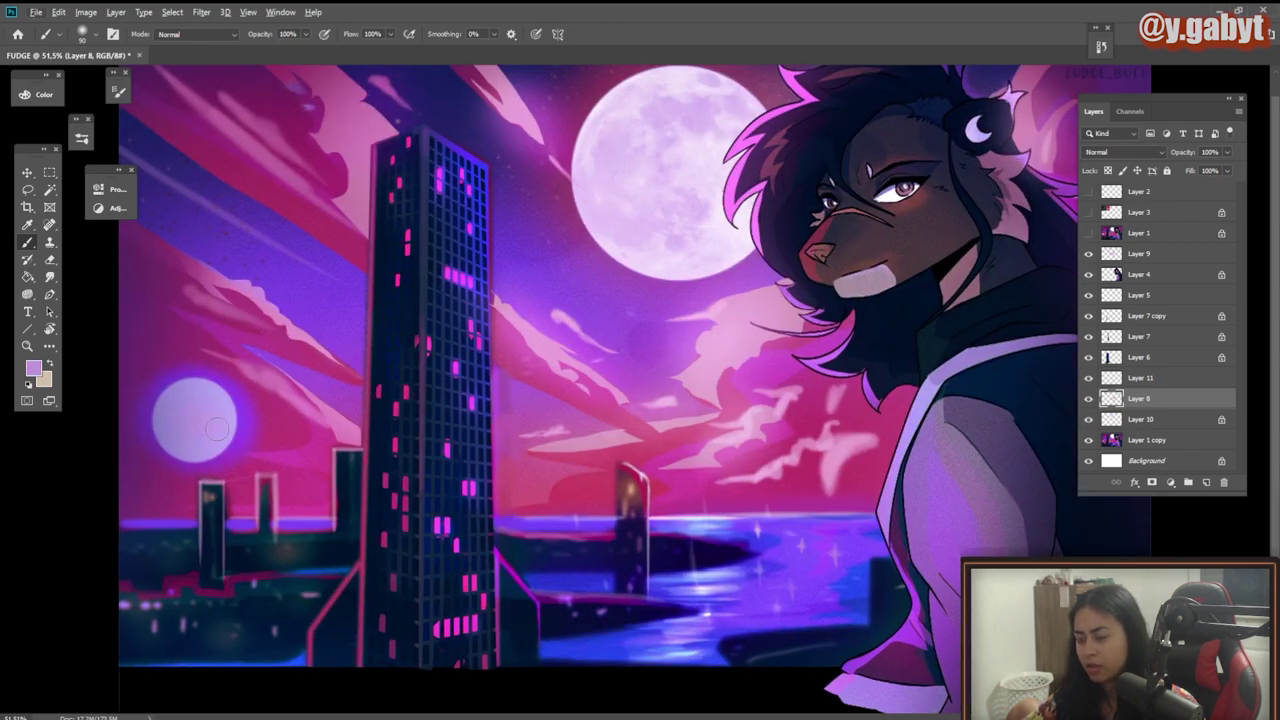
pyautogui.scroll(2, 222, 421)
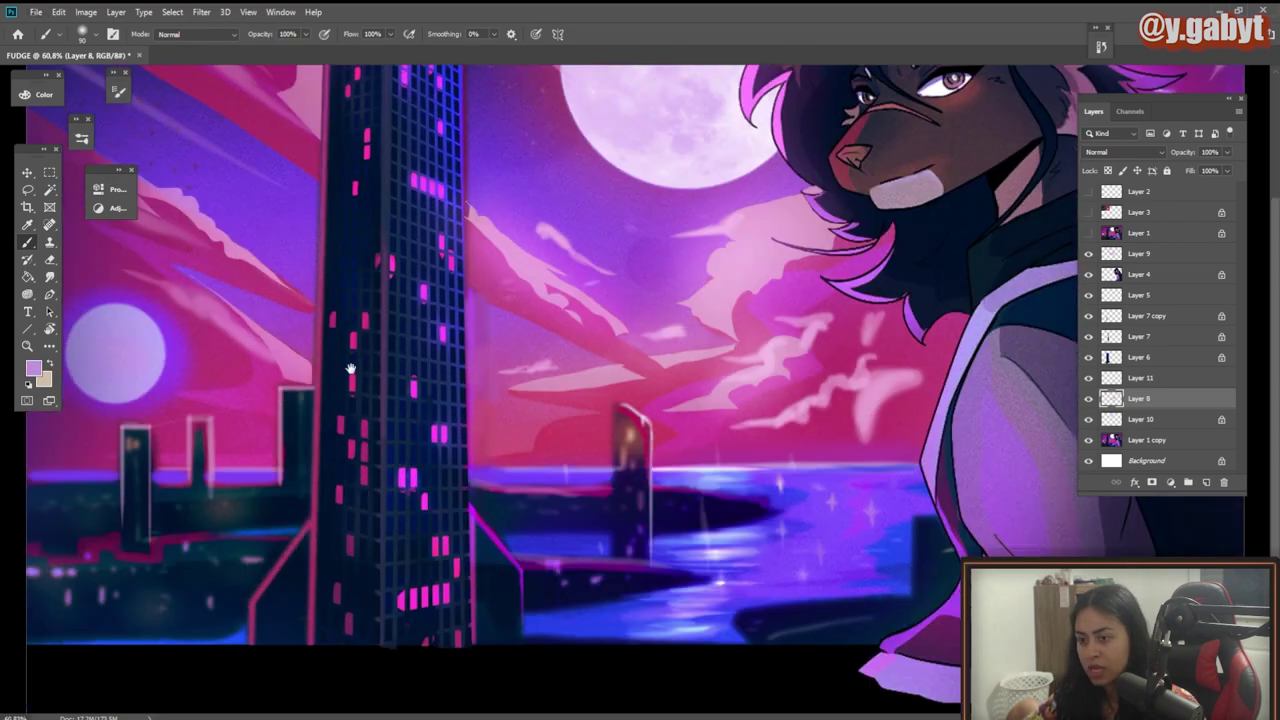
pyautogui.scroll(4, 566, 283)
pyautogui.keyDown('ctrl'); pyautogui.click(651, 249); pyautogui.keyUp('ctrl')
pyautogui.moveTo(653, 238); pyautogui.dragTo(648, 442)
pyautogui.scroll(-4, 648, 365)
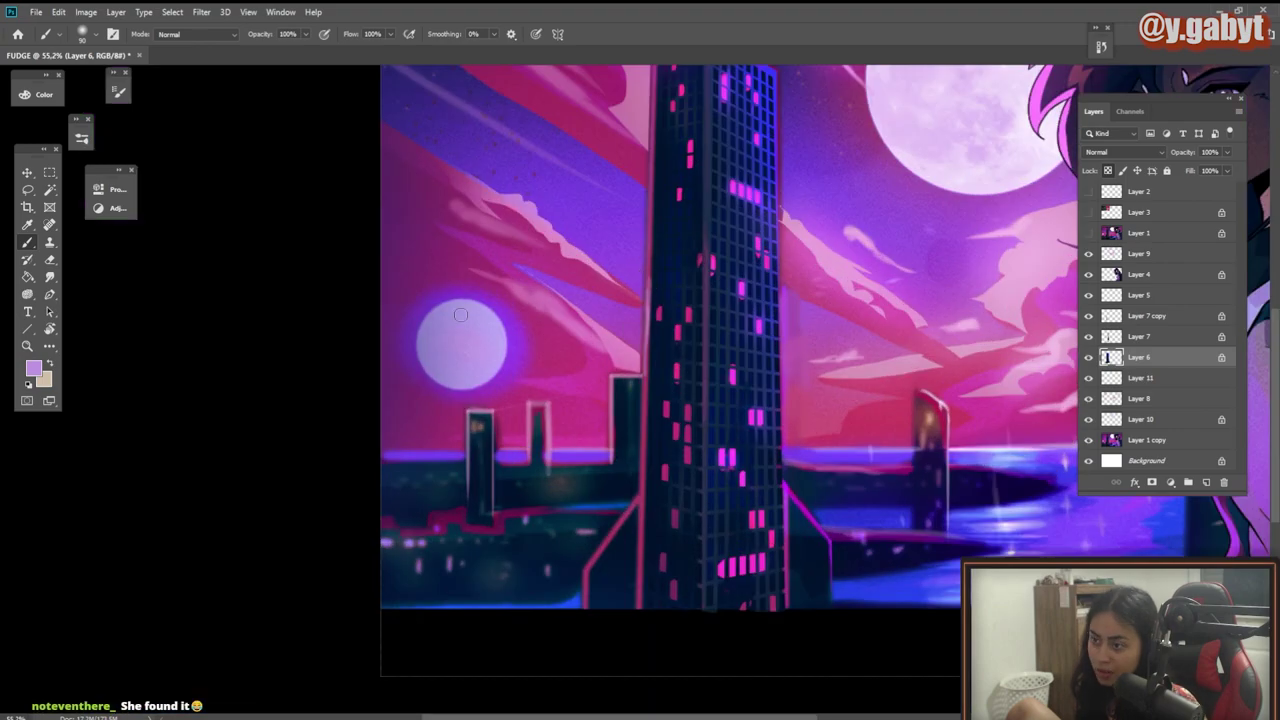
# Step: On Layer 1 copy, paint lilac highlights along the waterline and small lights across the city left of the tower
pyautogui.scroll(2, 560, 380)
pyautogui.keyDown('ctrl'); pyautogui.click(488, 420); pyautogui.keyUp('ctrl')
pyautogui.moveTo(406, 441)
pyautogui.mouseDown()
pyautogui.moveTo(509, 431)
pyautogui.moveTo(448, 423)
pyautogui.moveTo(483, 454)
pyautogui.mouseUp()
pyautogui.scroll(1, 566, 288)
pyautogui.keyDown('alt'); pyautogui.click(566, 283); pyautogui.keyUp('alt')
pyautogui.moveTo(604, 525)
pyautogui.mouseDown()
pyautogui.moveTo(566, 288)
pyautogui.moveTo(567, 362)
pyautogui.mouseUp()
pyautogui.moveTo(603, 328); pyautogui.dragTo(653, 328)
pyautogui.keyDown('alt'); pyautogui.click(690, 240); pyautogui.keyUp('alt')
pyautogui.moveTo(672, 227); pyautogui.dragTo(706, 228)
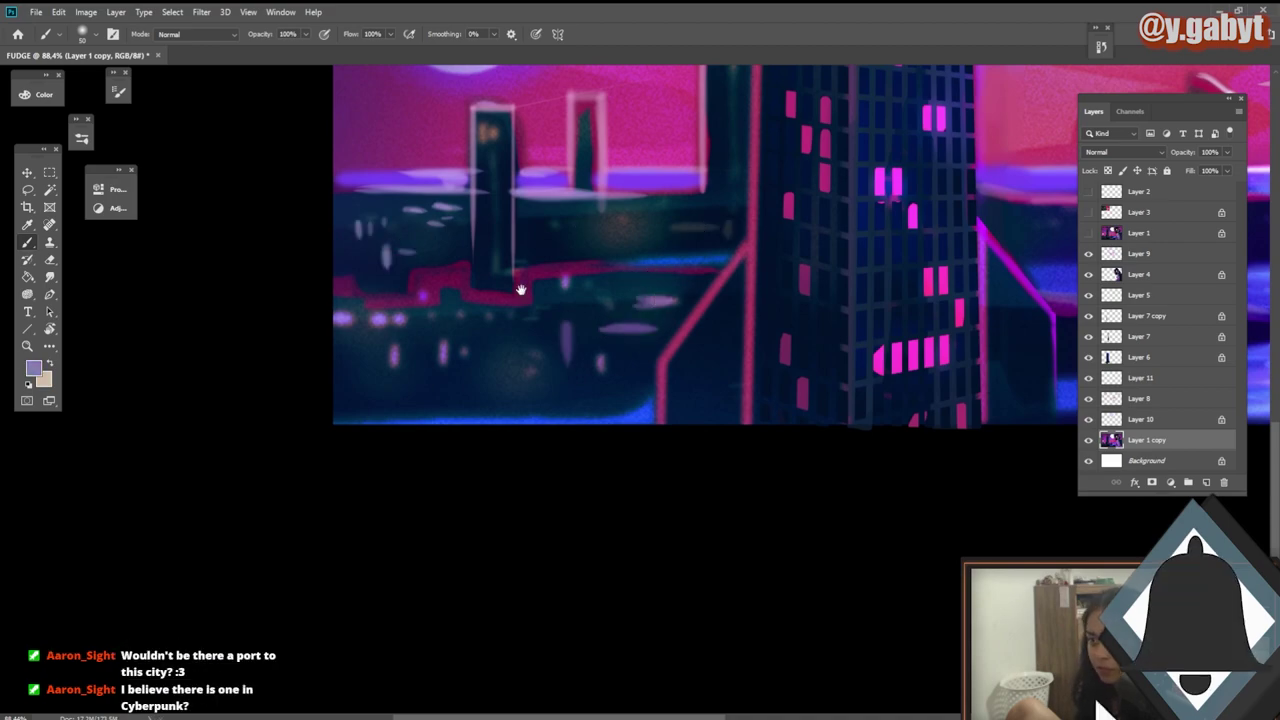
pyautogui.moveTo(871, 294); pyautogui.dragTo(525, 286)
pyautogui.keyDown('alt'); pyautogui.click(760, 182); pyautogui.keyUp('alt')
pyautogui.moveTo(932, 326); pyautogui.dragTo(903, 326)
# Step: Toggle the visibility of Layer 1 to compare it with the reworked artwork
pyautogui.scroll(-4, 754, 262)
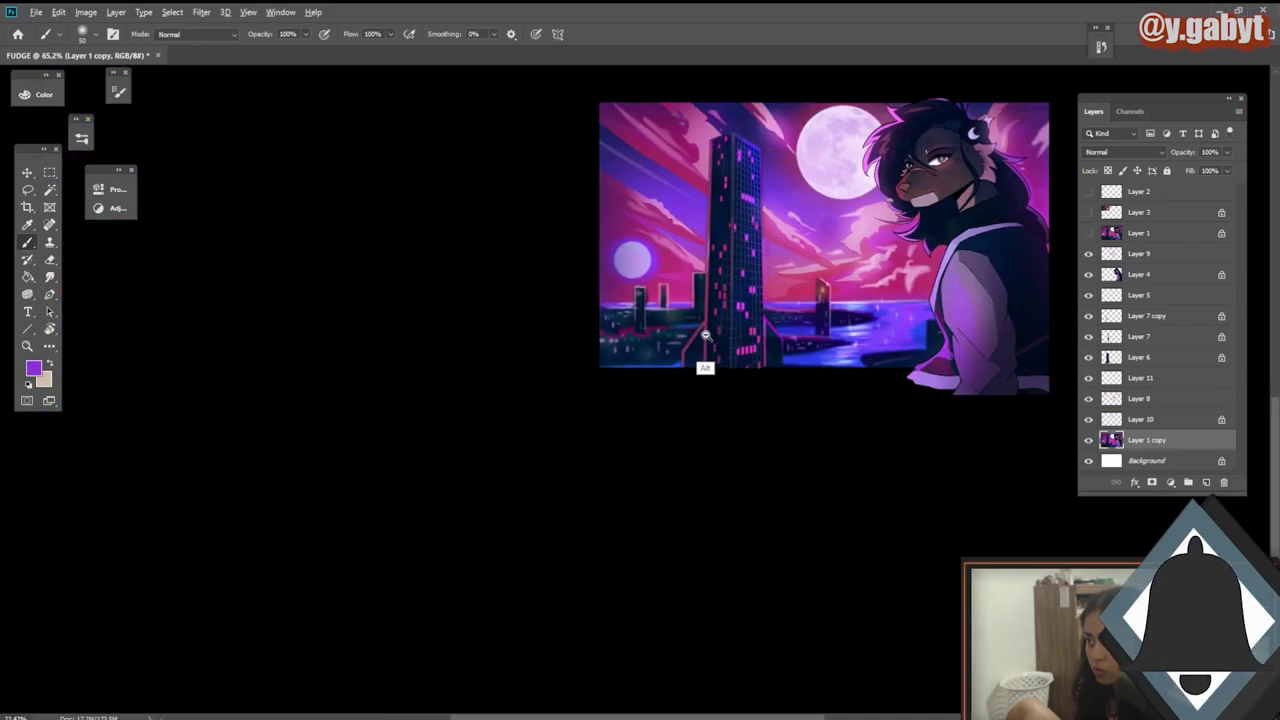
pyautogui.scroll(2, 754, 262)
pyautogui.click(1090, 232)
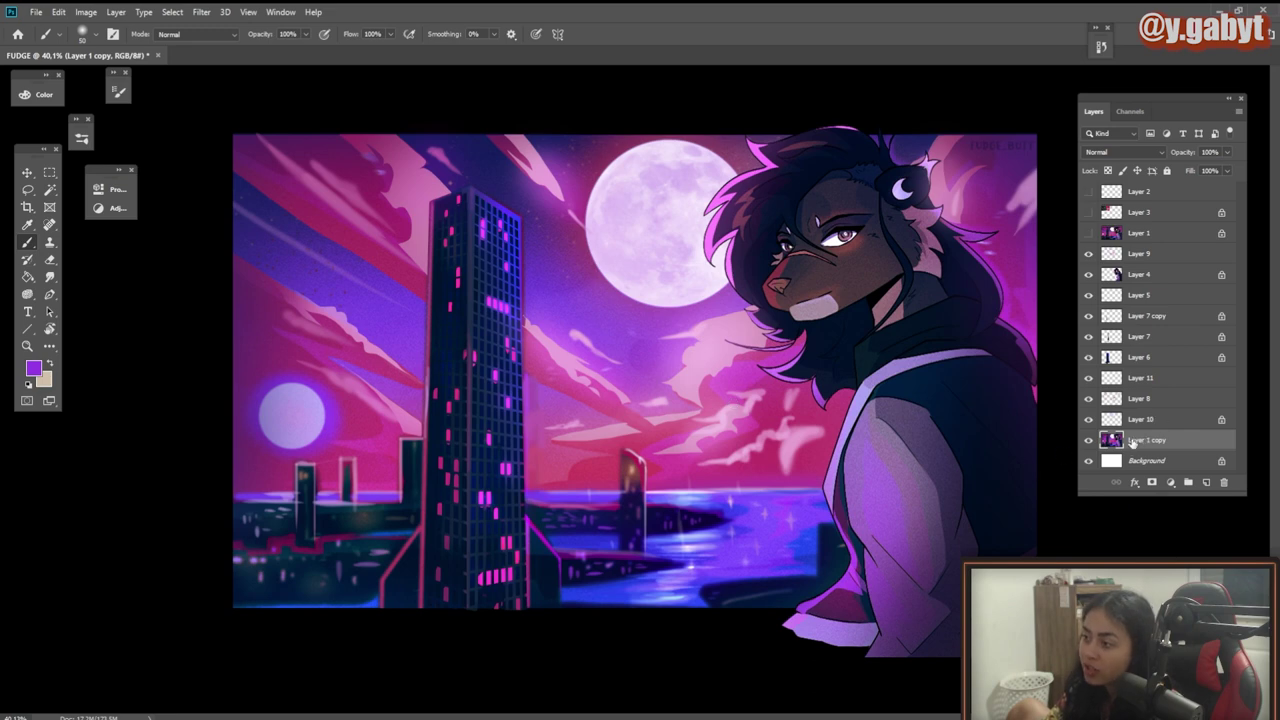
# Step: Create a layer above Layer 7 in Color Dodge mode, picking a speckle brush and the moon's pale lilac
pyautogui.click(1146, 336)
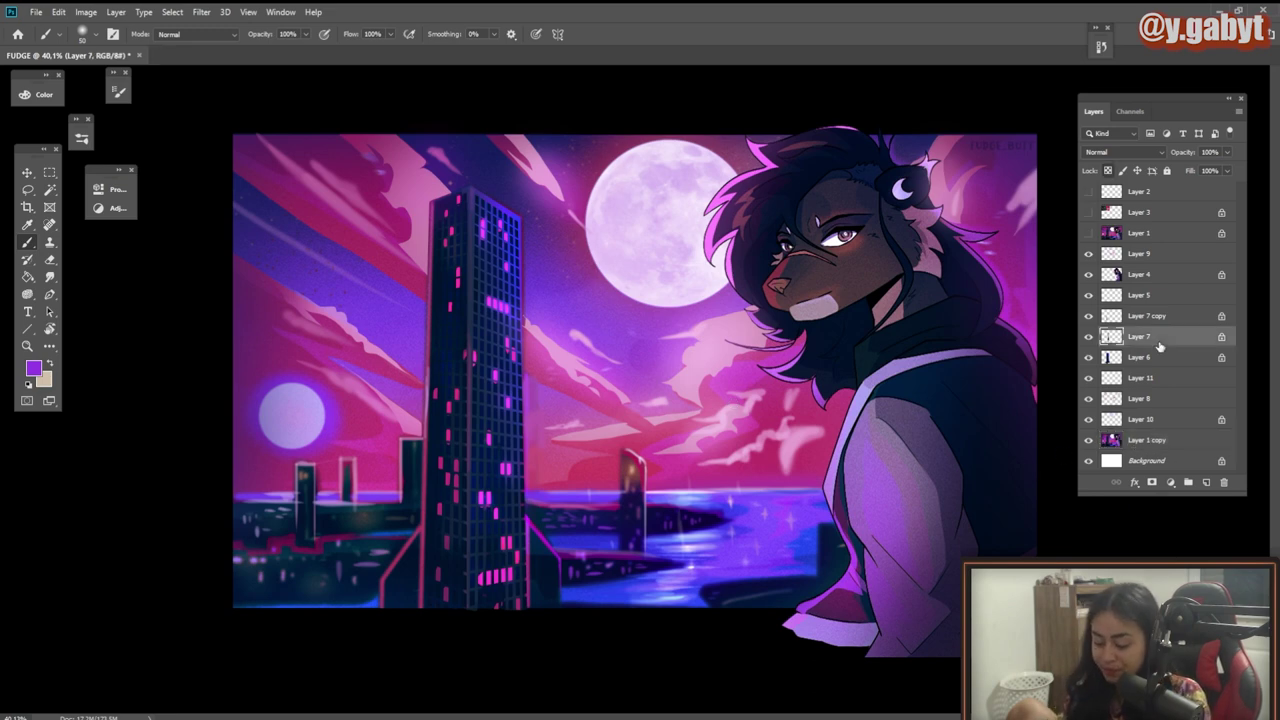
pyautogui.hotkey('ctrl', 'shift', 'alt', 'n')
pyautogui.rightClick(466, 288)
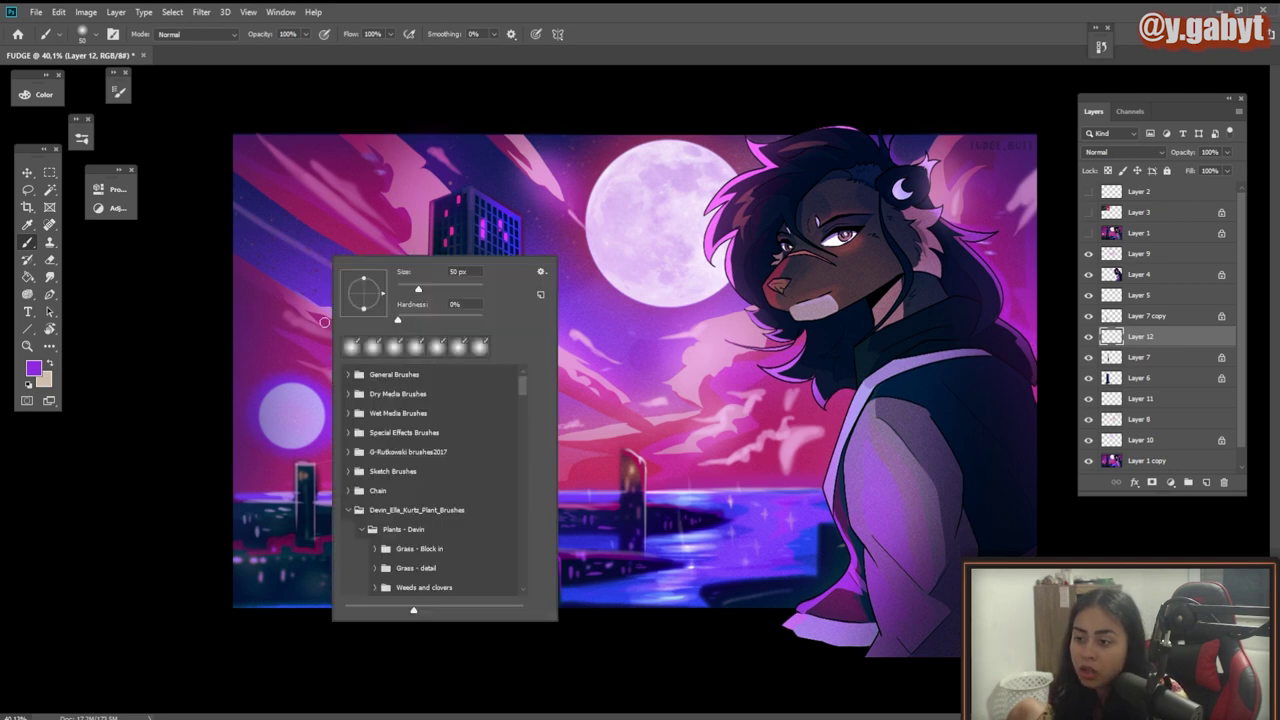
pyautogui.click(551, 242)
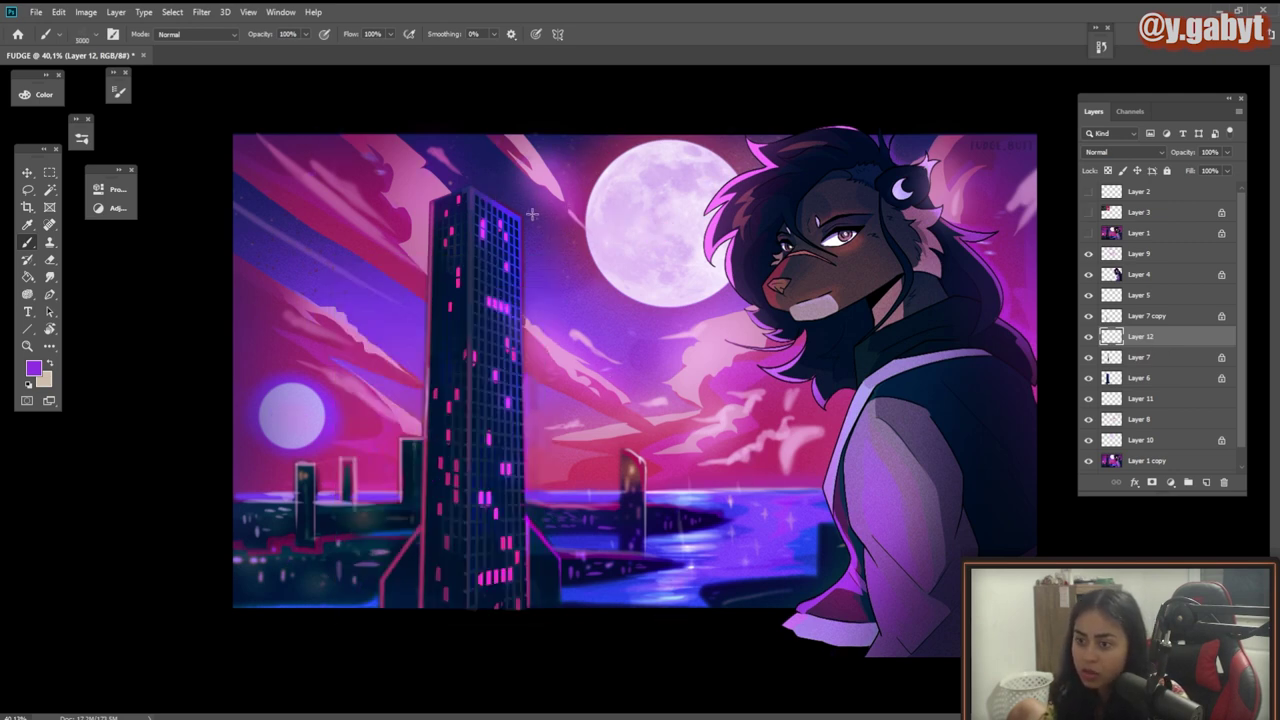
pyautogui.keyDown('alt'); pyautogui.click(620, 206); pyautogui.keyUp('alt')
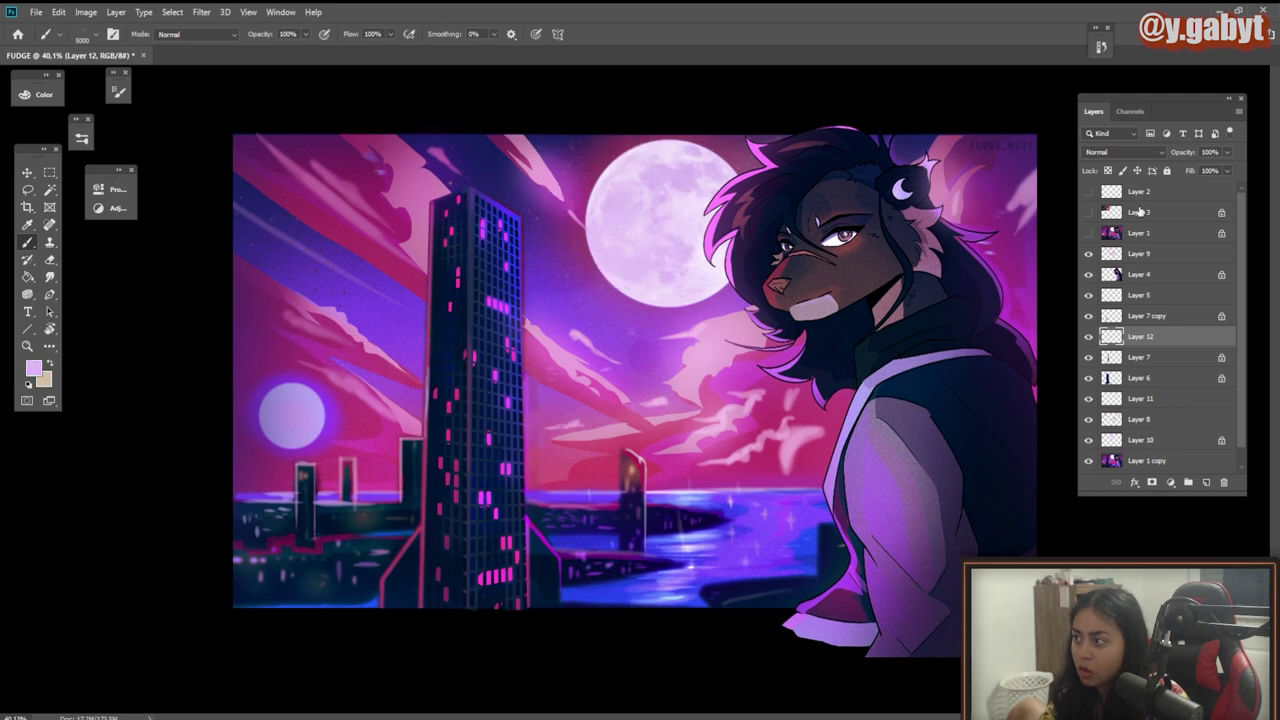
pyautogui.click(1124, 152)
pyautogui.click(1115, 283)
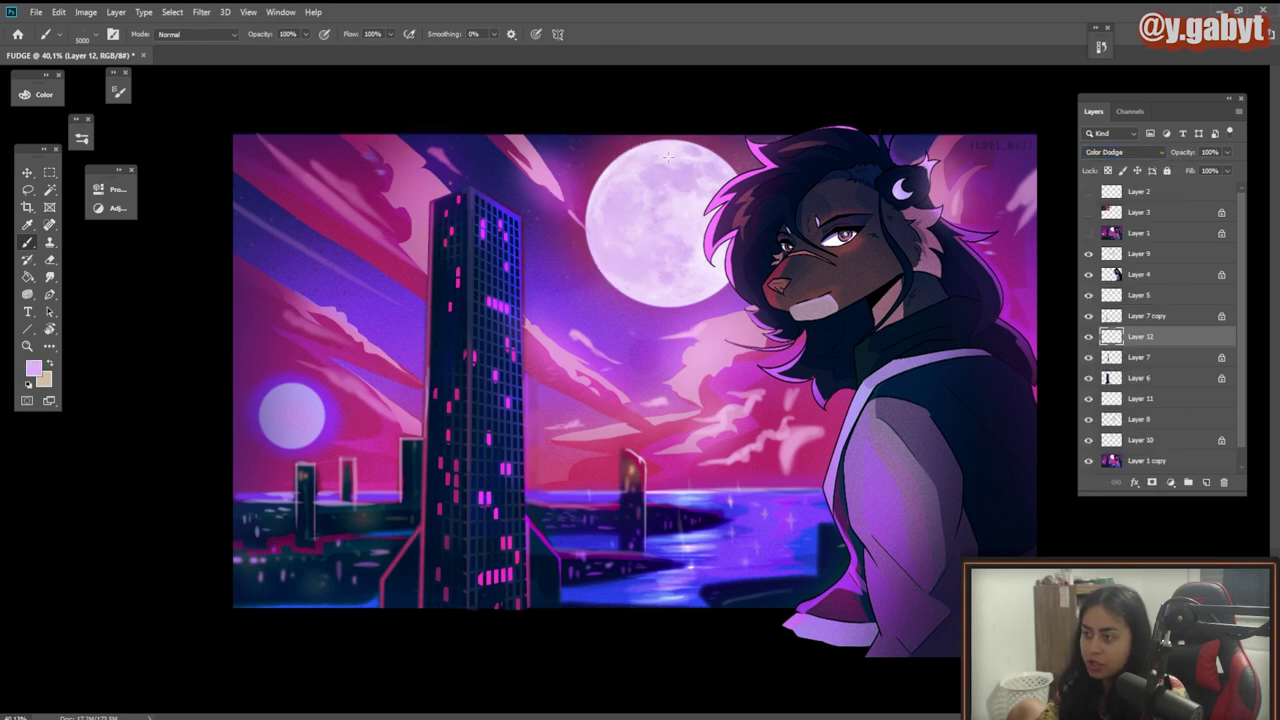
# Step: Scatter star specks across the sky with the brush reduced to 700 px, and set the layer to 93% opacity and 95% fill
pyautogui.press('[')
pyautogui.press('[')
pyautogui.press('[')
pyautogui.press('[')
pyautogui.press('[')
pyautogui.press('[')
pyautogui.press('[')
pyautogui.press('[')
pyautogui.press('[')
pyautogui.press('[')
pyautogui.press('[')
pyautogui.press('[')
pyautogui.press('[')
pyautogui.press('[')
pyautogui.press('[')
pyautogui.press('[')
pyautogui.press('[')
pyautogui.press('[')
pyautogui.press('[')
pyautogui.press('[')
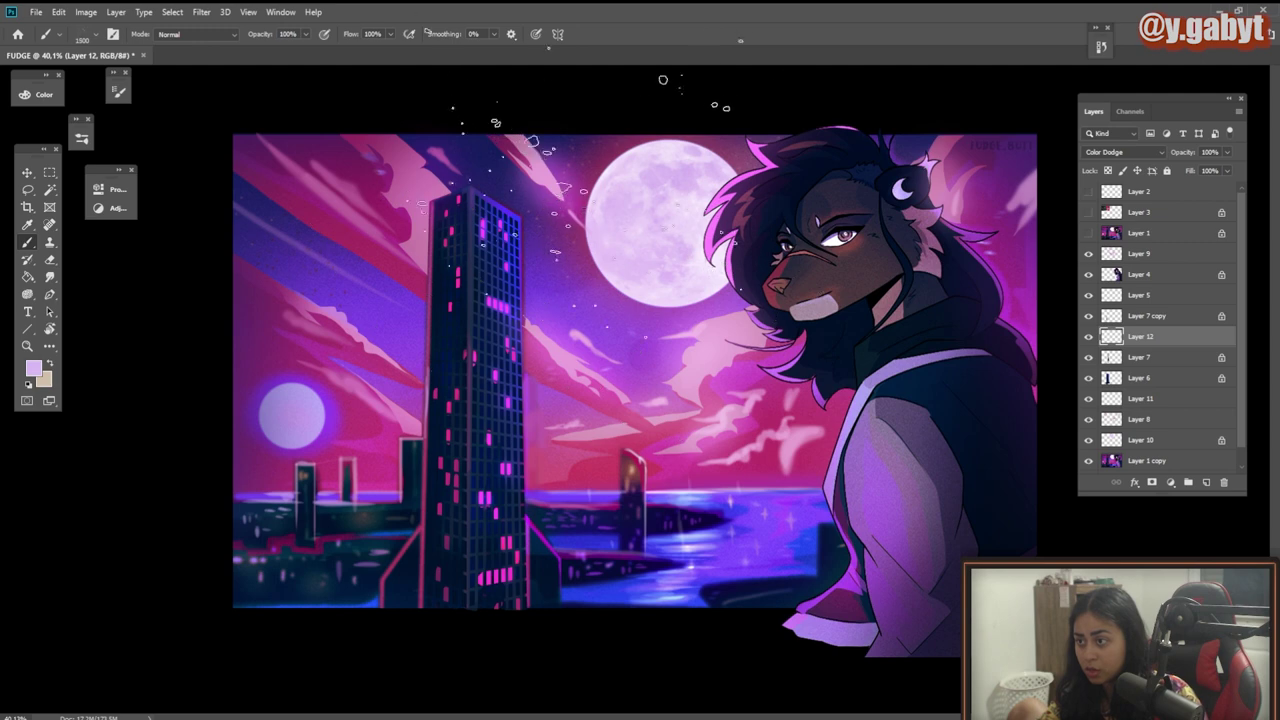
pyautogui.press('[')
pyautogui.press('[')
pyautogui.press('[')
pyautogui.press('[')
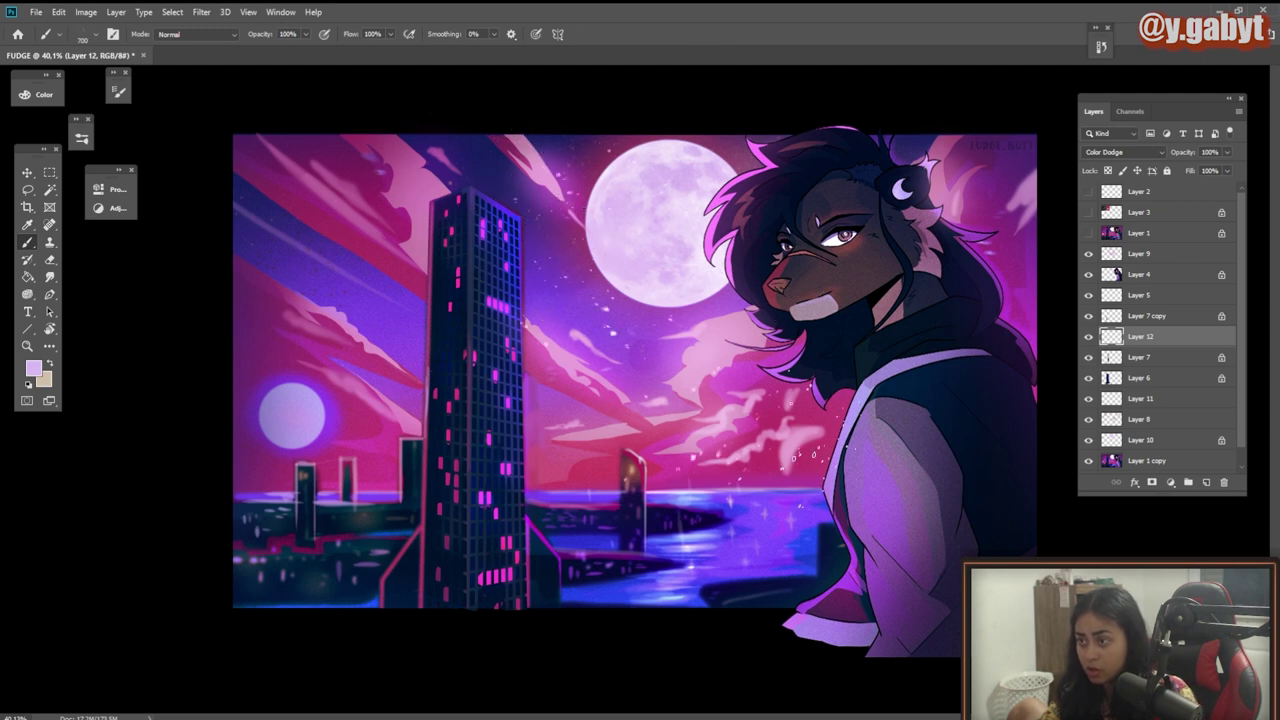
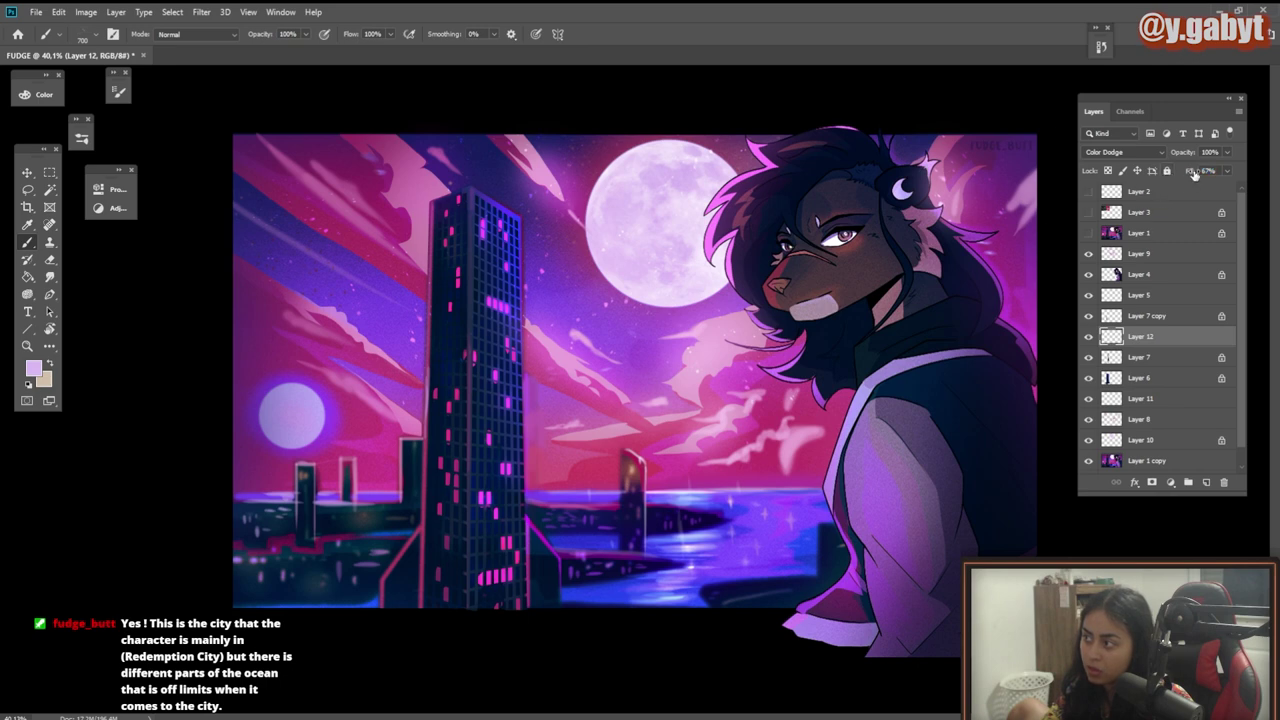
pyautogui.moveTo(1183, 152); pyautogui.dragTo(1180, 152)
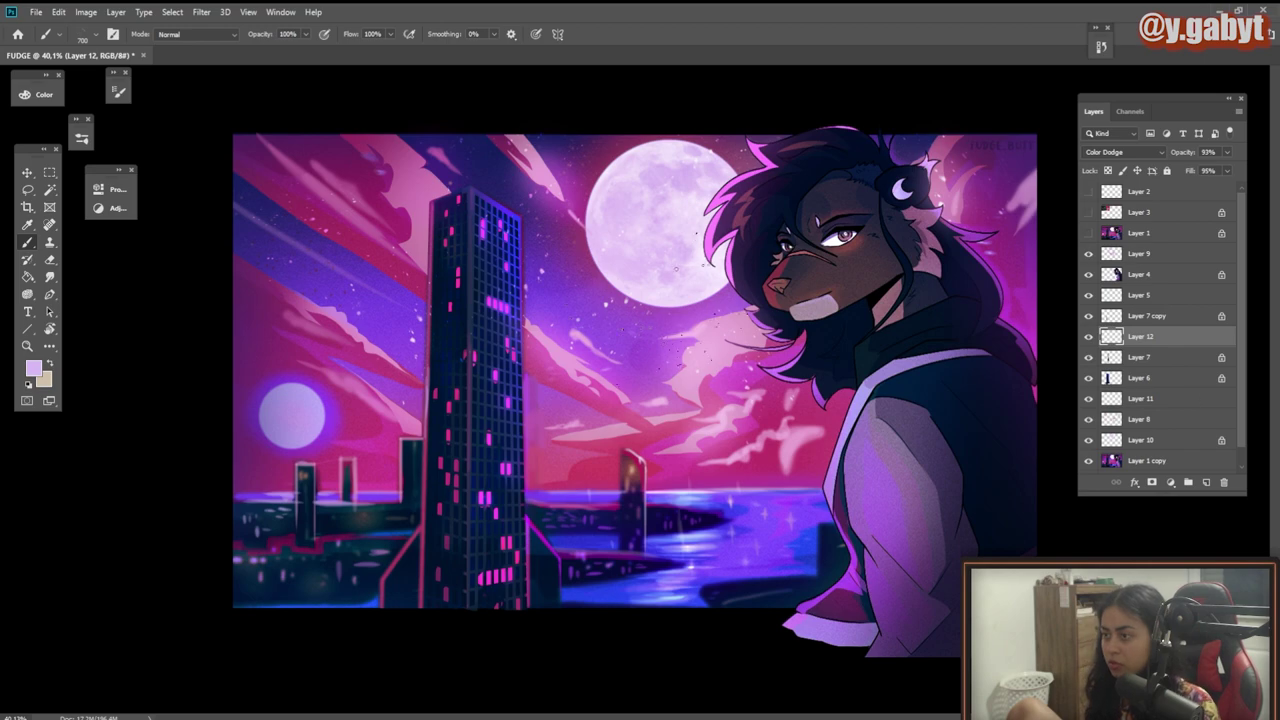
# Step: Erase star specks below the moon on Layer 12 with a larger eraser, comparing Layer 12 and Layer 6 on and off
pyautogui.press('e')
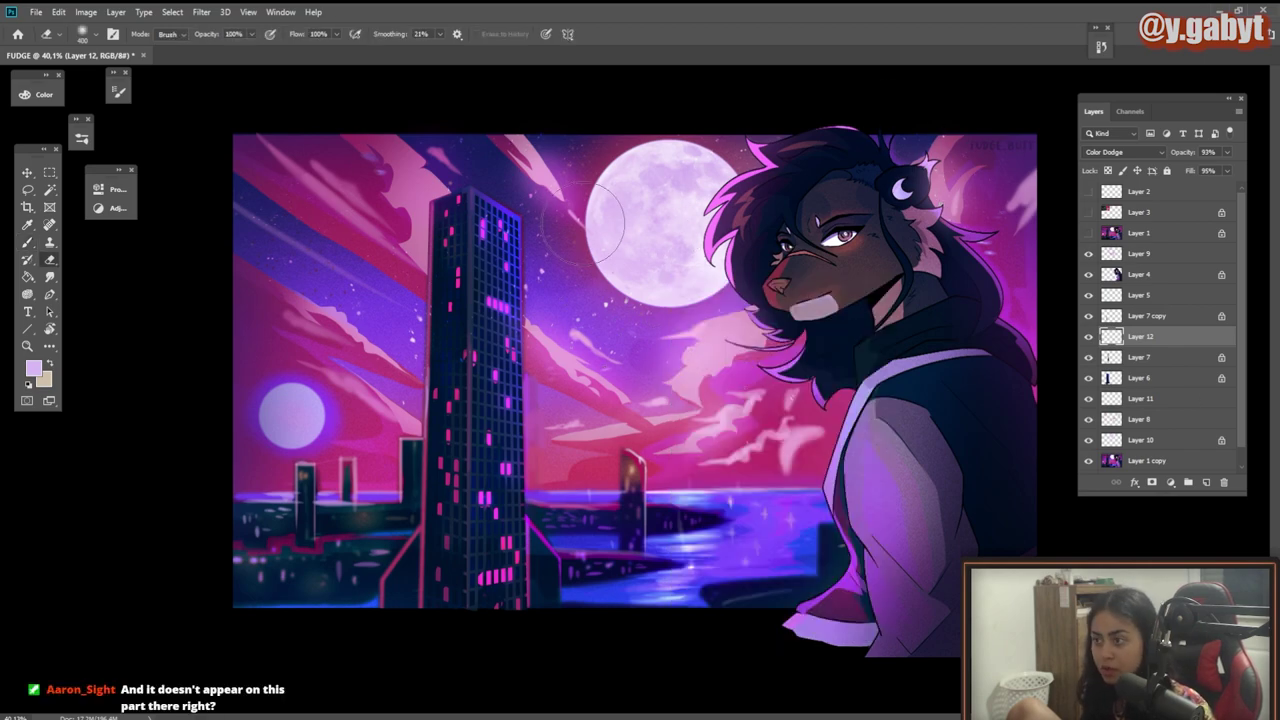
pyautogui.moveTo(697, 335); pyautogui.dragTo(674, 335)
pyautogui.rightClick(667, 338)
pyautogui.click(806, 374)
pyautogui.moveTo(690, 440)
pyautogui.mouseDown()
pyautogui.moveTo(400, 445)
pyautogui.moveTo(765, 446)
pyautogui.mouseUp()
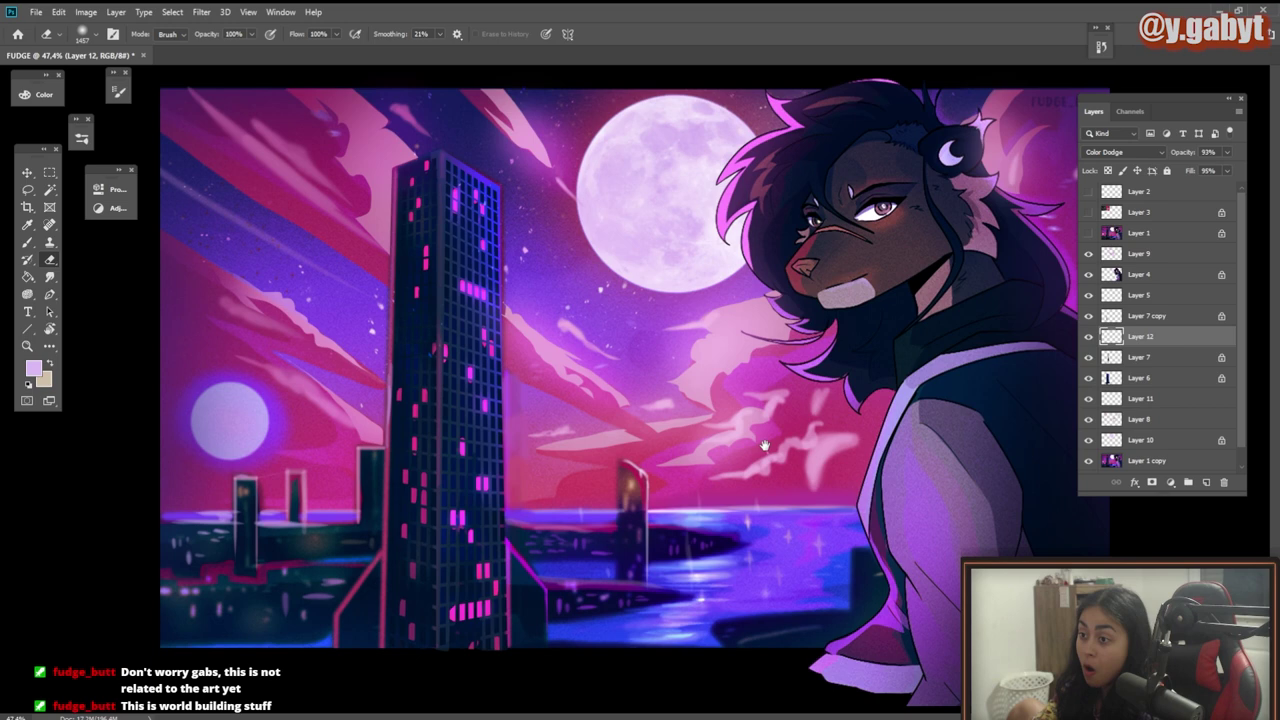
pyautogui.click(1089, 339)
pyautogui.click(1089, 339)
pyautogui.click(1088, 379)
pyautogui.click(1088, 379)
# Step: Create a layer above Layer 11, paint a soft purple glow around the tower, and set the brush opacity to 20%
pyautogui.click(1124, 400)
pyautogui.hotkey('ctrl', 'shift', 'n')
pyautogui.press('Return')
pyautogui.press('b')
pyautogui.rightClick(607, 234)
pyautogui.click(696, 304)
pyautogui.click(437, 294)
pyautogui.moveTo(462, 212); pyautogui.dragTo(461, 543)
pyautogui.scroll(-5, 534, 483)
pyautogui.scroll(2, 477, 466)
pyautogui.press('2')
# Step: Merge Layer 7, Layer 12 and Layer 7 copy down into Layer 6
pyautogui.click(1100, 360)
pyautogui.hotkey('ctrl', 'e')
pyautogui.click(1125, 337)
pyautogui.hotkey('ctrl', 'e')
pyautogui.click(1125, 316)
pyautogui.hotkey('ctrl', 'e')
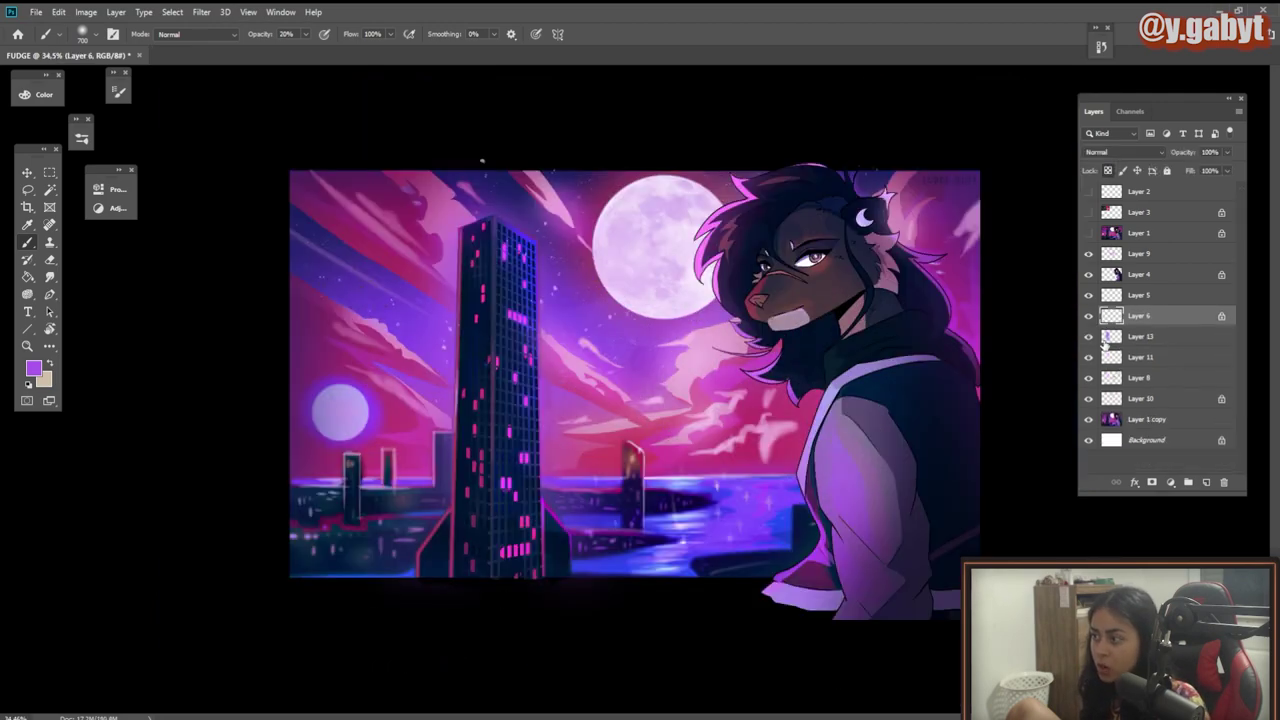
# Step: Brush a faint purple haze over the tower's base on Layer 6 with a 1500 px brush at 20% opacity
pyautogui.press(']')
pyautogui.press(']')
pyautogui.press(']')
pyautogui.press(']')
pyautogui.press(']')
pyautogui.press(']')
pyautogui.press(']')
pyautogui.press(']')
pyautogui.moveTo(437, 586); pyautogui.dragTo(453, 548)
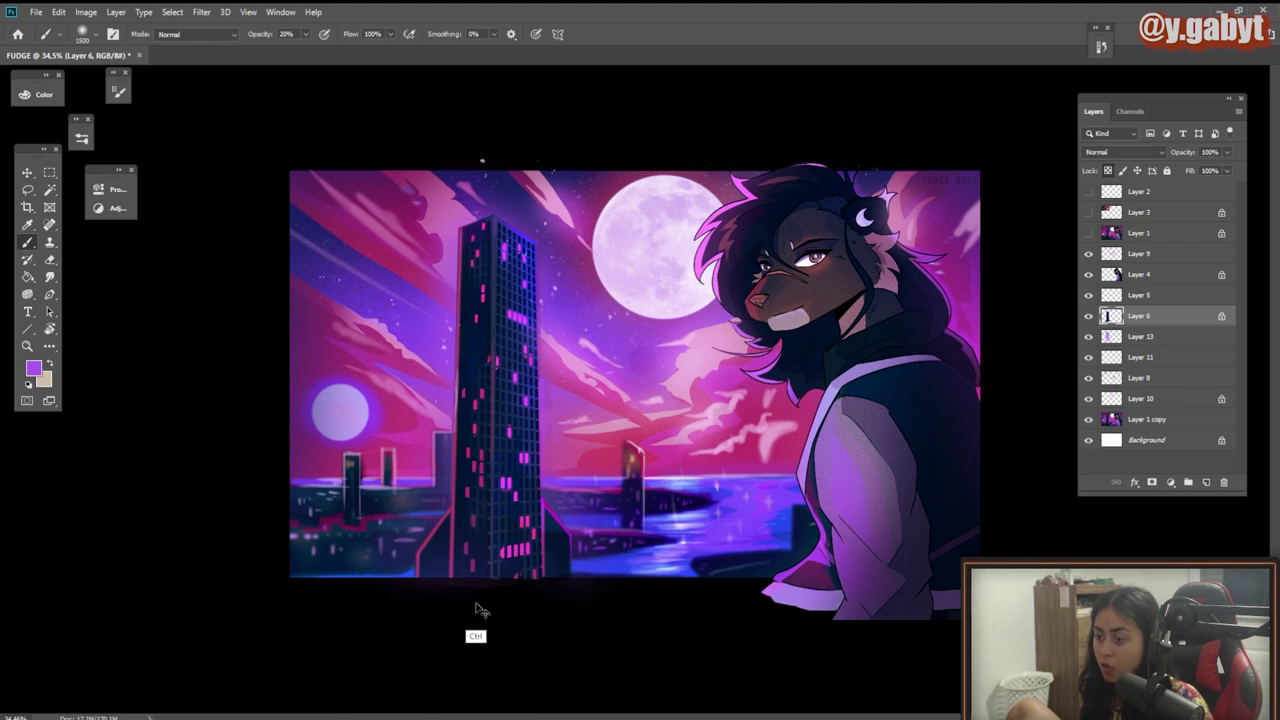
pyautogui.scroll(-5, 643, 392)
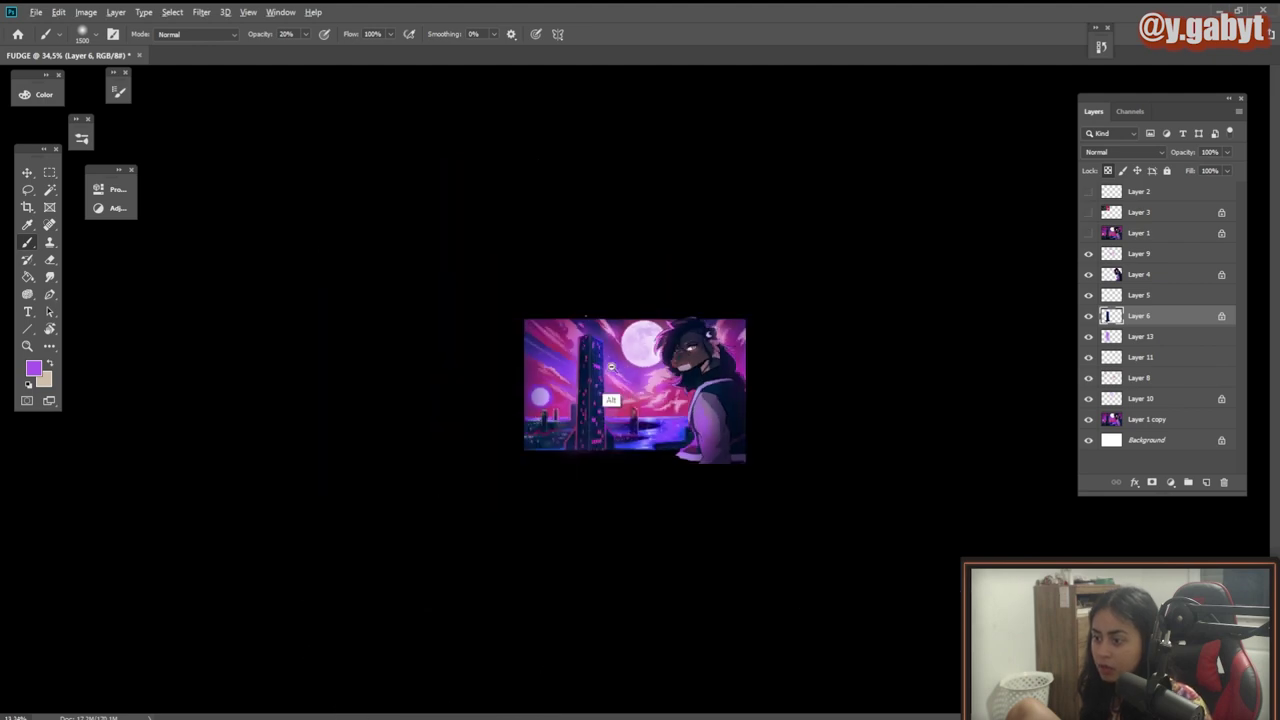
pyautogui.scroll(2, 643, 392)
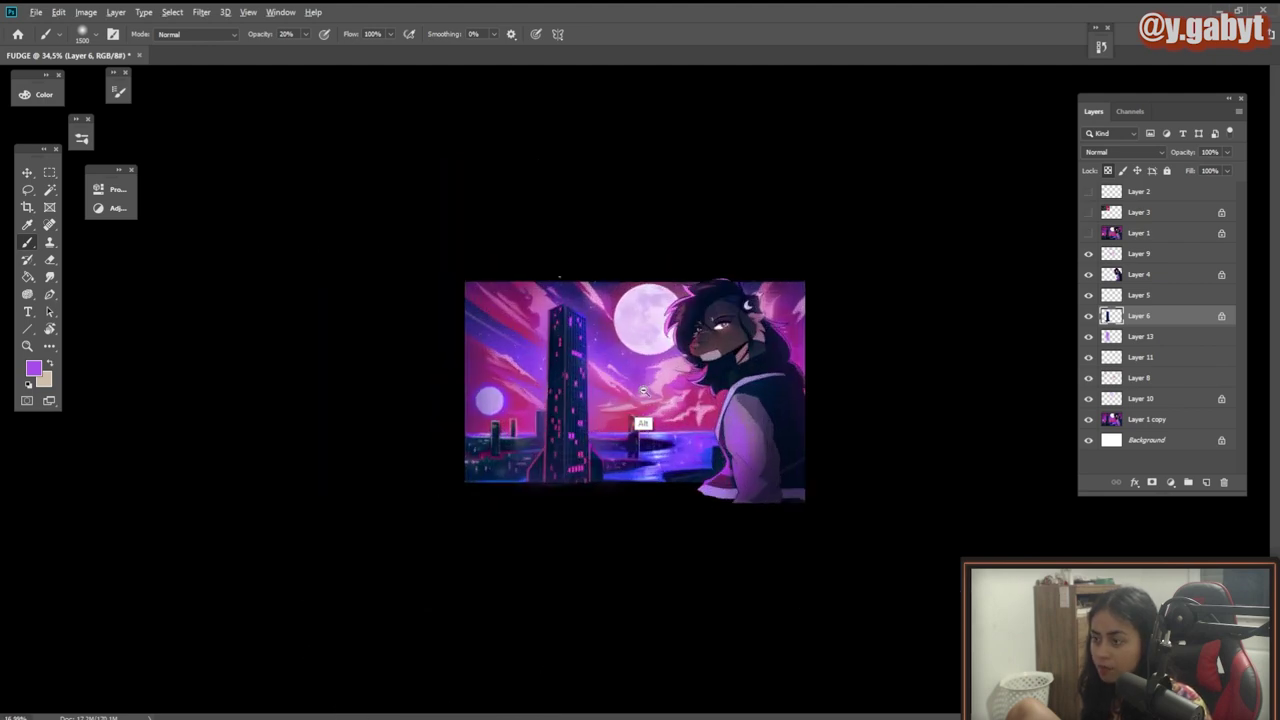
pyautogui.scroll(2, 643, 392)
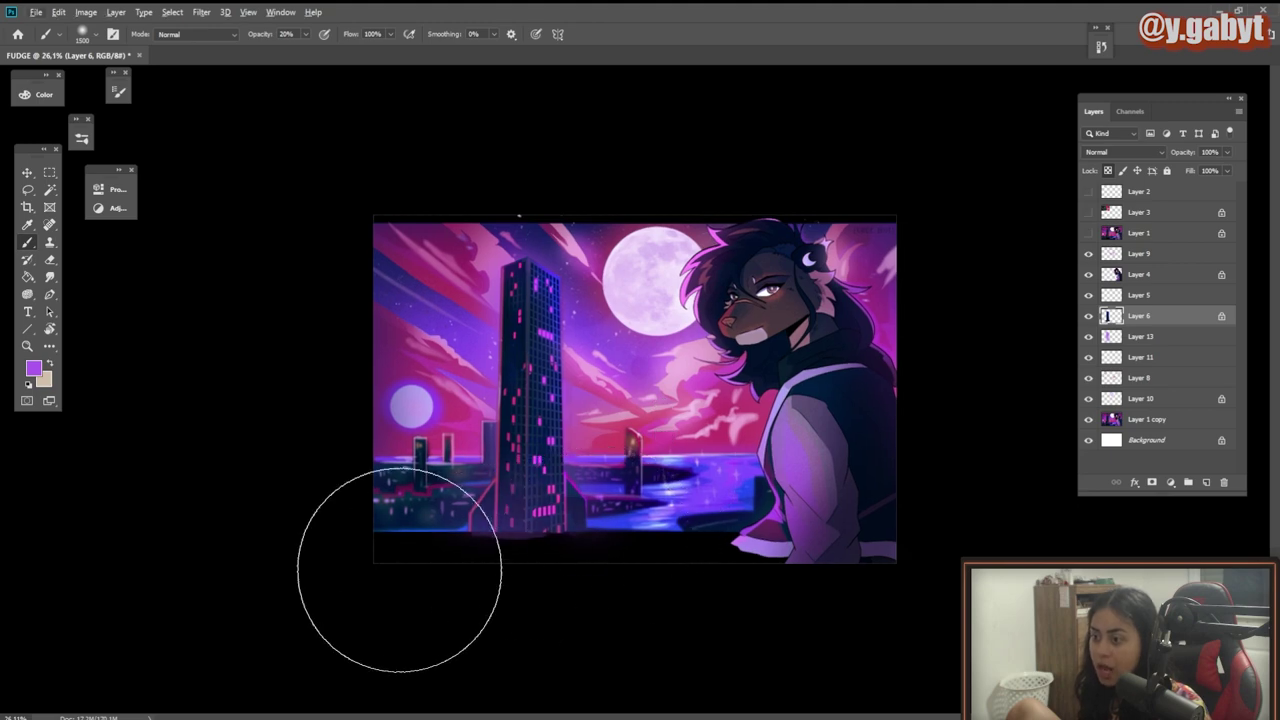
pyautogui.moveTo(488, 370); pyautogui.dragTo(529, 383)
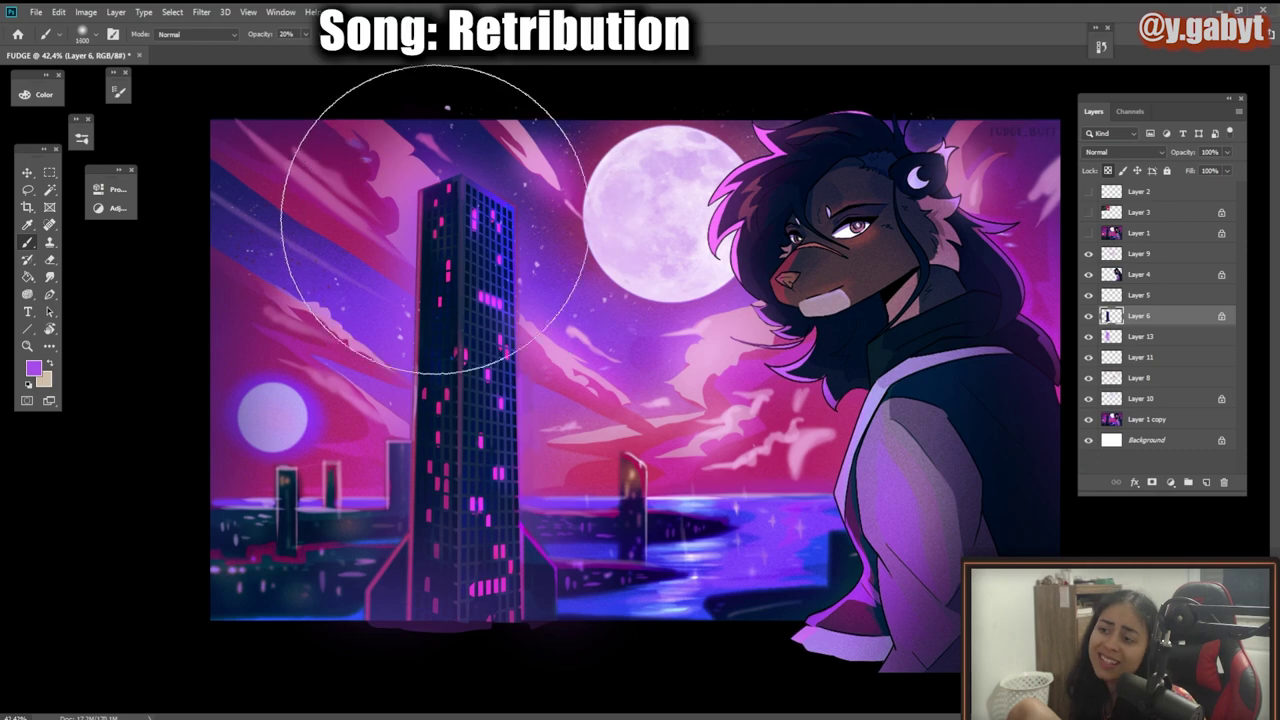
# Step: Brush soft purple light over the upper and middle parts of the tower with a much smaller brush
pyautogui.press('[')
pyautogui.press('[')
pyautogui.press('[')
pyautogui.press('[')
pyautogui.press('[')
pyautogui.press('[')
pyautogui.press('[')
pyautogui.press('[')
pyautogui.press('[')
pyautogui.press('[')
pyautogui.press('[')
pyautogui.press('[')
pyautogui.moveTo(488, 240); pyautogui.dragTo(470, 325)
pyautogui.moveTo(495, 375); pyautogui.dragTo(560, 400)
# Step: Delete a lassoed area from Layer 6 and clear the selection
pyautogui.press('l')
pyautogui.moveTo(777, 486); pyautogui.dragTo(790, 480)
pyautogui.press('Delete')
pyautogui.hotkey('ctrl', 'd')
# Step: Copy the character's nose from Layer 4 onto its own layer and enlarge it with Free Transform
pyautogui.scroll(-6, 861, 283)
pyautogui.scroll(7, 752, 294)
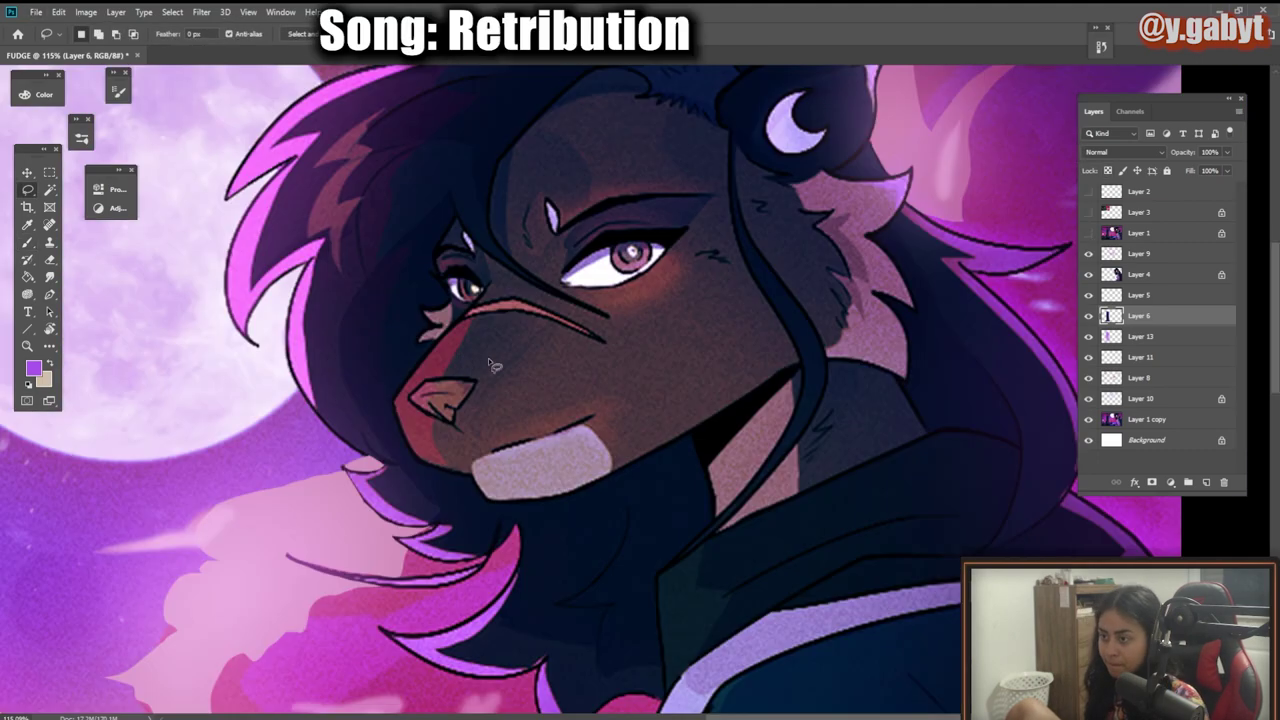
pyautogui.keyDown('ctrl'); pyautogui.click(477, 398); pyautogui.keyUp('ctrl')
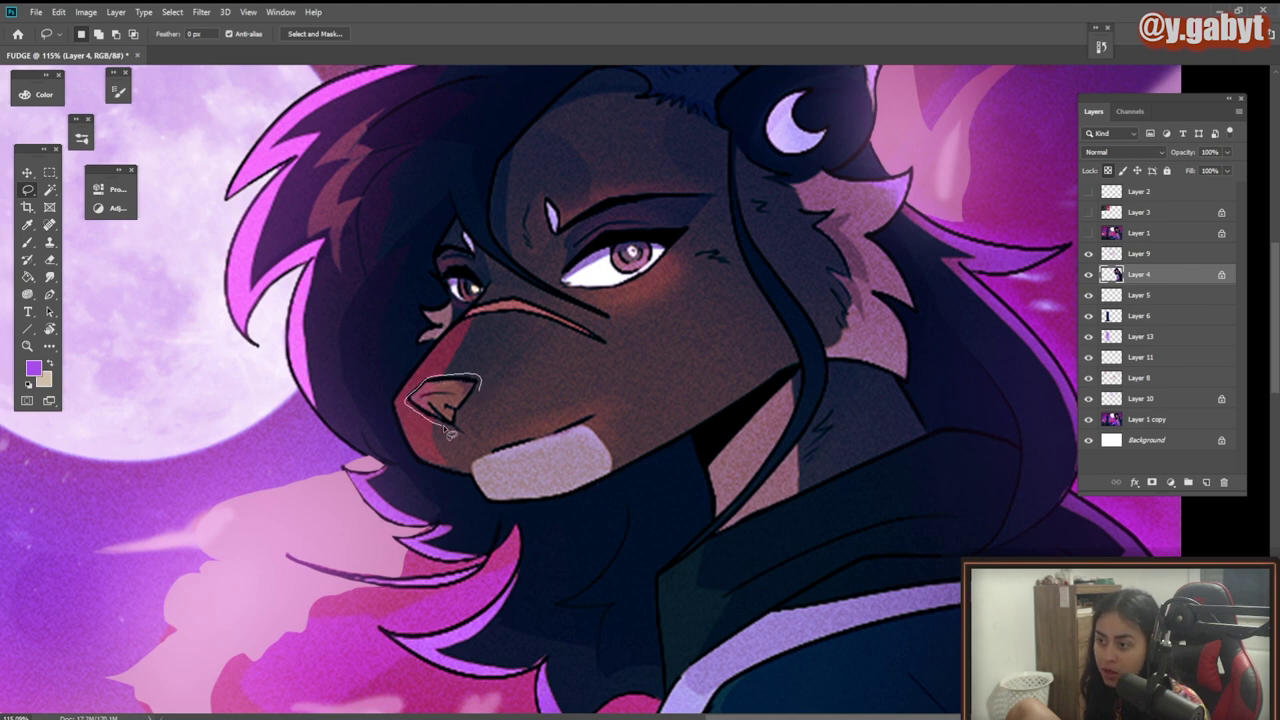
pyautogui.hotkey('ctrl', 'j')
pyautogui.hotkey('ctrl', 't')
pyautogui.moveTo(462, 432)
pyautogui.mouseDown()
pyautogui.moveTo(477, 405)
pyautogui.moveTo(526, 472)
pyautogui.mouseUp()
pyautogui.press('Return')
# Step: Blend the enlarged nose into the muzzle with sampled colours at 100% brush opacity, repainting its edges and the mouth line
pyautogui.press('b')
pyautogui.keyDown('alt'); pyautogui.click(380, 391); pyautogui.keyUp('alt')
pyautogui.press('0')
pyautogui.moveTo(380, 391)
pyautogui.mouseDown()
pyautogui.moveTo(415, 377)
pyautogui.moveTo(402, 437)
pyautogui.mouseUp()
pyautogui.keyDown('alt'); pyautogui.click(411, 425); pyautogui.keyUp('alt')
pyautogui.press('[')
pyautogui.press('[')
pyautogui.press('[')
pyautogui.press('[')
pyautogui.keyDown('alt'); pyautogui.click(507, 472); pyautogui.keyUp('alt')
pyautogui.moveTo(502, 468); pyautogui.dragTo(474, 480)
pyautogui.keyDown('alt'); pyautogui.click(470, 458); pyautogui.keyUp('alt')
pyautogui.moveTo(470, 463); pyautogui.dragTo(532, 446)
# Step: Try roughing in a black outline along the character's cheek and jaw, and undo the strokes
pyautogui.moveTo(544, 183)
pyautogui.mouseDown()
pyautogui.moveTo(462, 189)
pyautogui.moveTo(378, 283)
pyautogui.mouseUp()
pyautogui.moveTo(650, 278); pyautogui.dragTo(629, 466)
pyautogui.moveTo(582, 268); pyautogui.dragTo(672, 410)
pyautogui.moveTo(636, 280); pyautogui.dragTo(660, 428)
pyautogui.moveTo(632, 486); pyautogui.dragTo(515, 497)
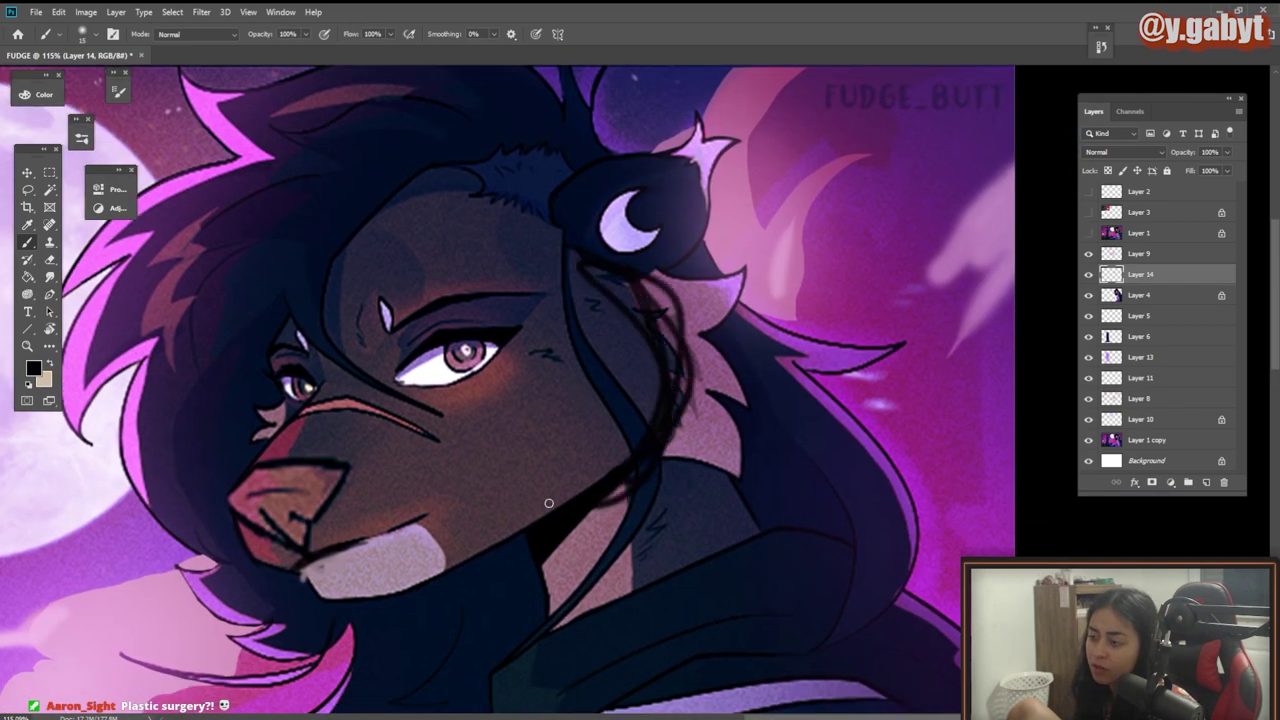
pyautogui.hotkey('ctrl', 'z')
pyautogui.hotkey('ctrl', 'z')
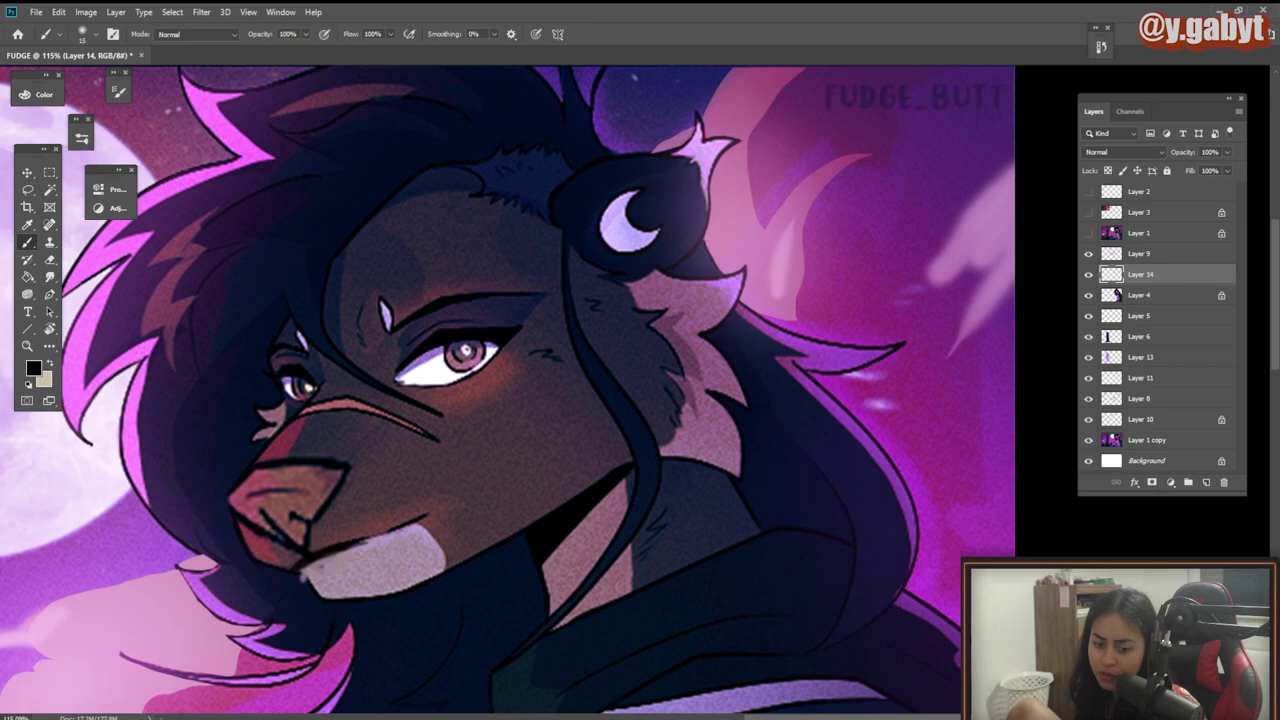
# Step: Switch to the browser, look through the wolf portrait and binturong reference tabs, and return to the painting
pyautogui.hotkey('alt', 'Tab')
pyautogui.click(679, 15)
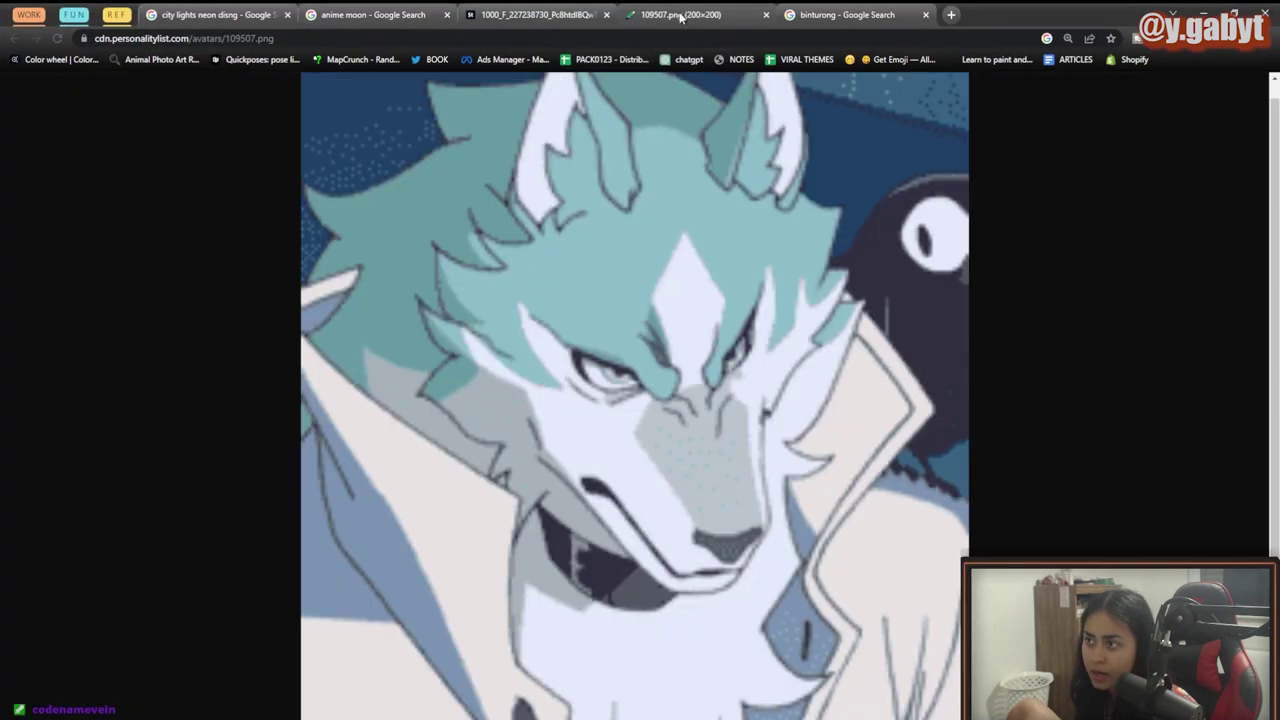
pyautogui.click(540, 15)
pyautogui.click(685, 15)
pyautogui.click(848, 15)
pyautogui.click(1204, 13)
# Step: Sample the mauve cheek fur, turn off the brush's Transfer setting, and adjust the brush for painting
pyautogui.keyDown('alt'); pyautogui.click(714, 441); pyautogui.keyUp('alt')
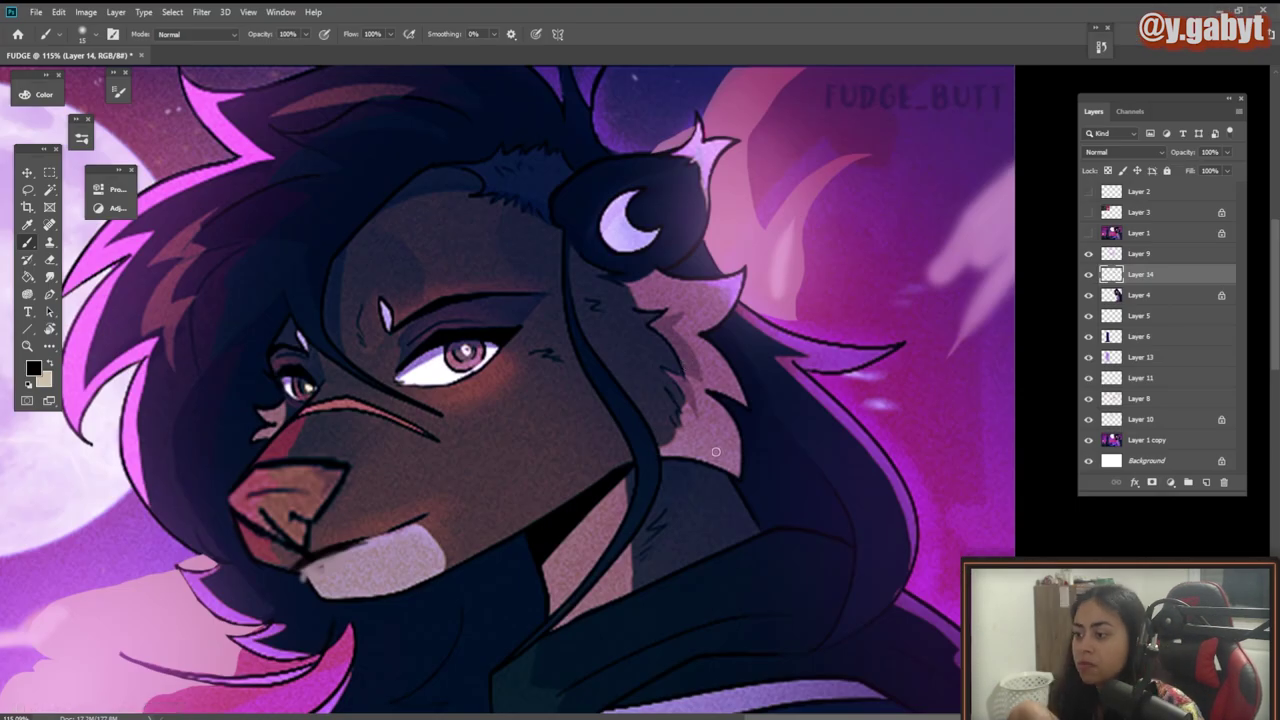
pyautogui.press('F5')
pyautogui.click(163, 208)
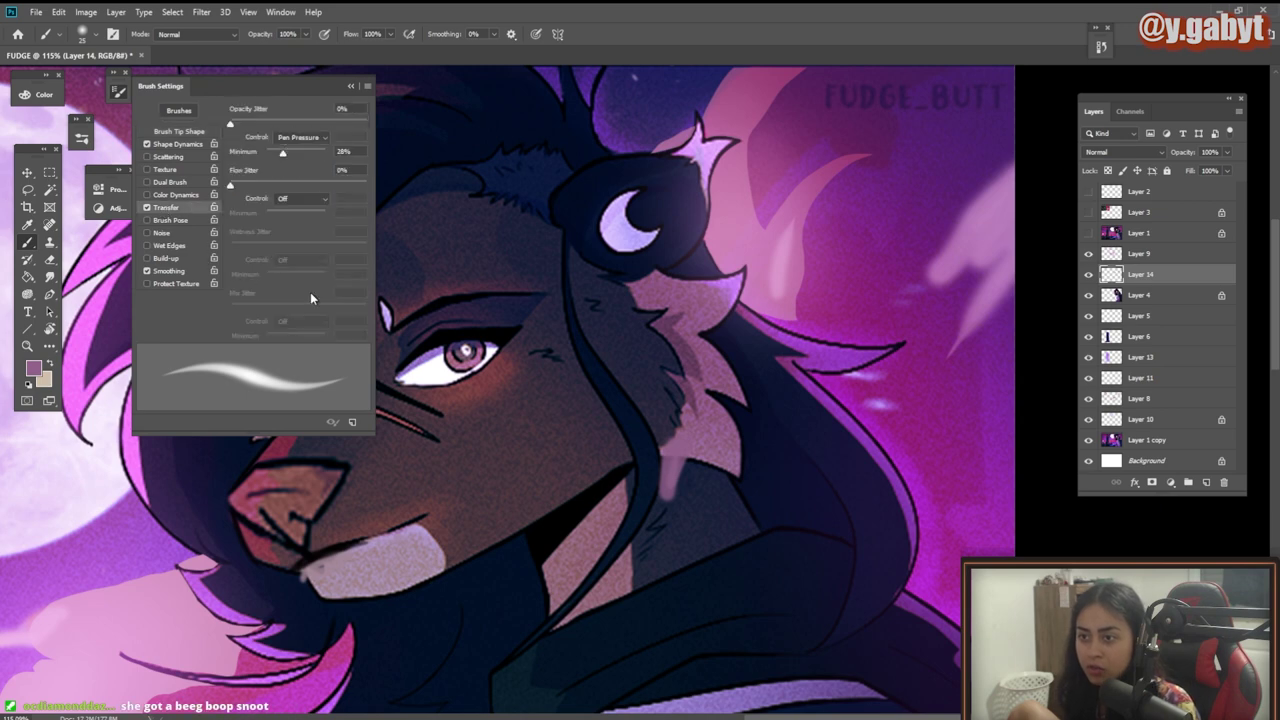
pyautogui.click(147, 208)
pyautogui.press('F5')
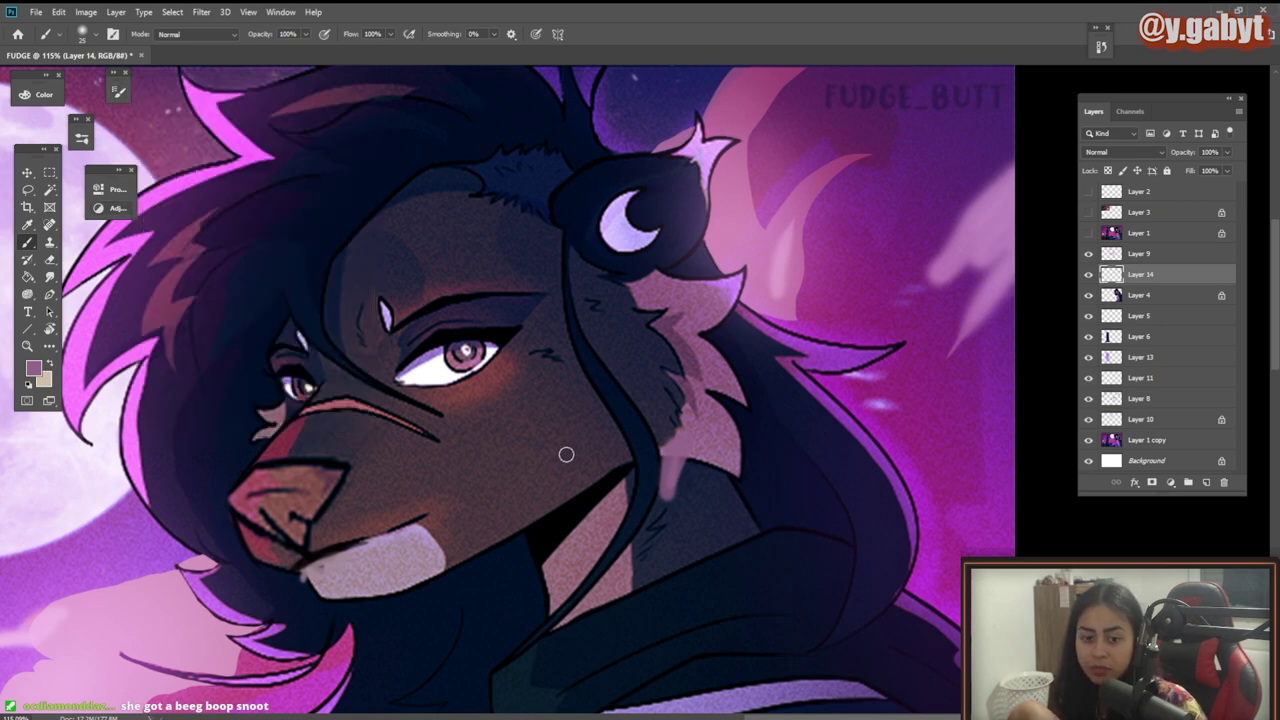
pyautogui.rightClick(571, 530)
pyautogui.click(650, 510)
# Step: Extend the mauve cheek fur toward the neck and repaint the jawline with sampled skin and shadow colours on Layer 14
pyautogui.moveTo(697, 480); pyautogui.dragTo(705, 440)
pyautogui.keyDown('alt'); pyautogui.click(752, 440); pyautogui.keyUp('alt')
pyautogui.moveTo(745, 470)
pyautogui.mouseDown()
pyautogui.moveTo(723, 334)
pyautogui.moveTo(730, 400)
pyautogui.mouseUp()
pyautogui.moveTo(730, 402)
pyautogui.mouseDown()
pyautogui.moveTo(722, 472)
pyautogui.moveTo(670, 510)
pyautogui.moveTo(530, 525)
pyautogui.moveTo(558, 515)
pyautogui.mouseUp()
pyautogui.keyDown('alt'); pyautogui.click(700, 515); pyautogui.keyUp('alt')
pyautogui.keyDown('alt'); pyautogui.click(594, 485); pyautogui.keyUp('alt')
pyautogui.hotkey('ctrl', 'z')
pyautogui.keyDown('alt'); pyautogui.click(548, 546); pyautogui.keyUp('alt')
# Step: Repaint the nose with sampled pink and brown tones and give it a clean black outline with a smaller brush
pyautogui.keyDown('alt'); pyautogui.click(356, 494); pyautogui.keyUp('alt')
pyautogui.moveTo(350, 464)
pyautogui.mouseDown()
pyautogui.moveTo(340, 500)
pyautogui.moveTo(302, 533)
pyautogui.moveTo(250, 495)
pyautogui.mouseUp()
pyautogui.keyDown('alt'); pyautogui.click(316, 518); pyautogui.keyUp('alt')
pyautogui.keyDown('alt'); pyautogui.click(294, 499); pyautogui.keyUp('alt')
pyautogui.keyDown('alt'); pyautogui.click(357, 622); pyautogui.keyUp('alt')
pyautogui.press('[')
pyautogui.press('[')
pyautogui.press('[')
pyautogui.press('[')
pyautogui.press('[')
pyautogui.press('[')
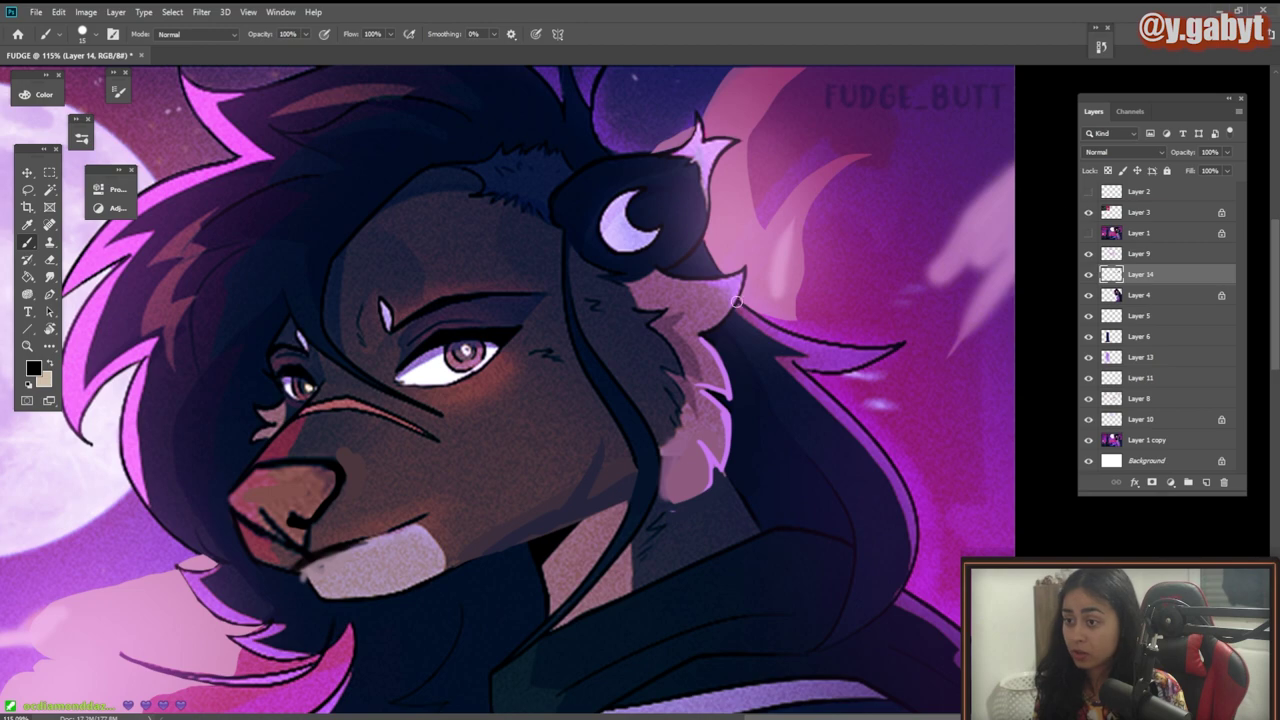
# Step: Thicken the black lines around both eyes and redraw the outline of the magenta hair locks with the 15 px brush
pyautogui.moveTo(630, 320); pyautogui.dragTo(717, 383)
pyautogui.moveTo(813, 519)
pyautogui.mouseDown()
pyautogui.moveTo(380, 458)
pyautogui.moveTo(605, 356)
pyautogui.moveTo(553, 380)
pyautogui.moveTo(563, 392)
pyautogui.moveTo(373, 378)
pyautogui.moveTo(540, 366)
pyautogui.mouseUp()
pyautogui.scroll(5, 563, 391)
pyautogui.keyDown('alt'); pyautogui.click(533, 343); pyautogui.keyUp('alt')
pyautogui.keyDown('alt'); pyautogui.click(764, 258); pyautogui.keyUp('alt')
pyautogui.scroll(-10, 768, 257)
pyautogui.moveTo(95, 358); pyautogui.dragTo(325, 350)
pyautogui.scroll(8, 743, 304)
pyautogui.moveTo(743, 304); pyautogui.dragTo(50, 335)
pyautogui.keyDown('alt'); pyautogui.click(594, 284); pyautogui.keyUp('alt')
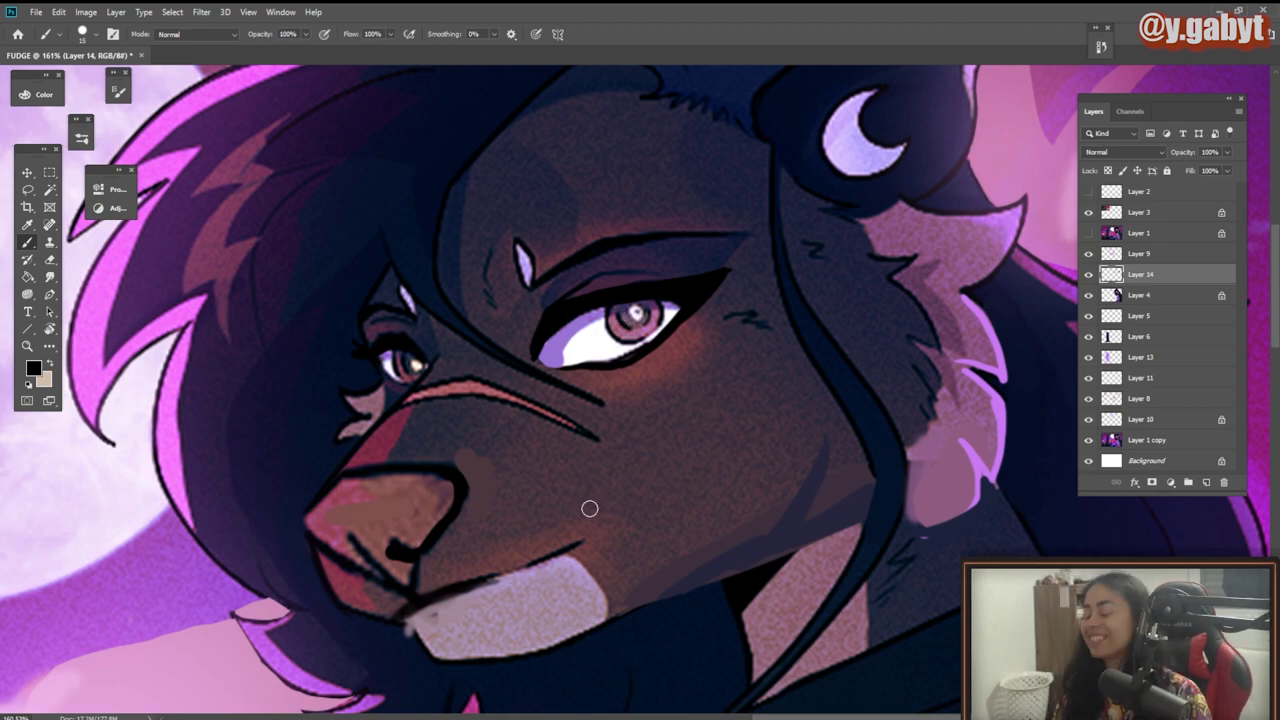
# Step: Add a small black corner to the mouth line and sample the magenta of the hair's rim light
pyautogui.scroll(2, 574, 517)
pyautogui.scroll(-5, 373, 598)
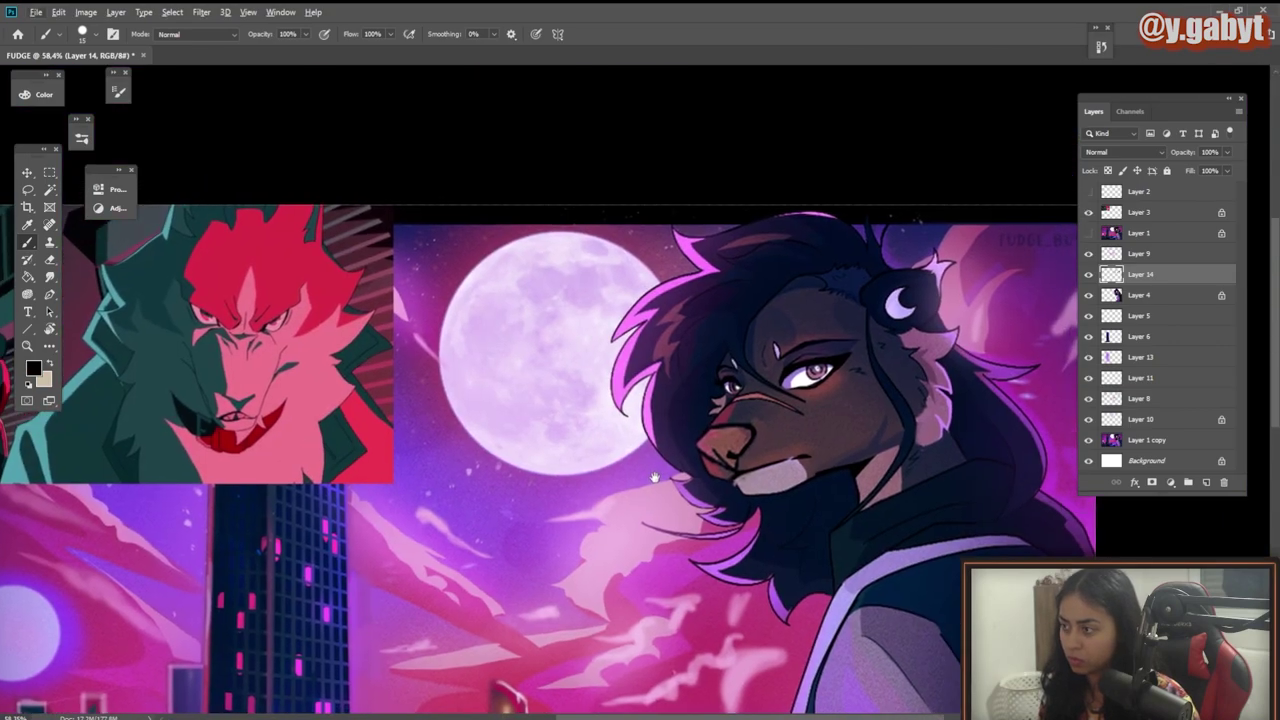
pyautogui.moveTo(655, 478); pyautogui.dragTo(613, 460)
pyautogui.scroll(3, 600, 430)
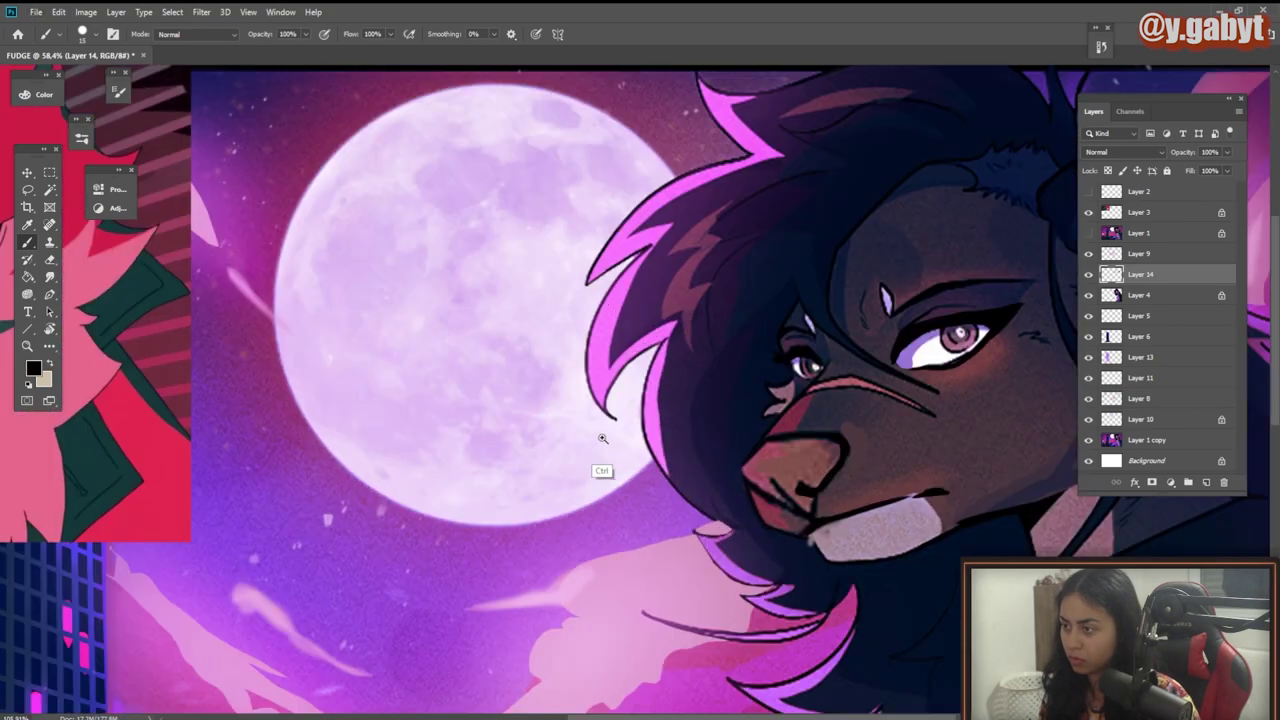
pyautogui.keyDown('alt'); pyautogui.click(607, 378); pyautogui.keyUp('alt')
pyautogui.scroll(-5, 477, 517)
pyautogui.moveTo(477, 517); pyautogui.dragTo(599, 392)
pyautogui.scroll(1, 599, 392)
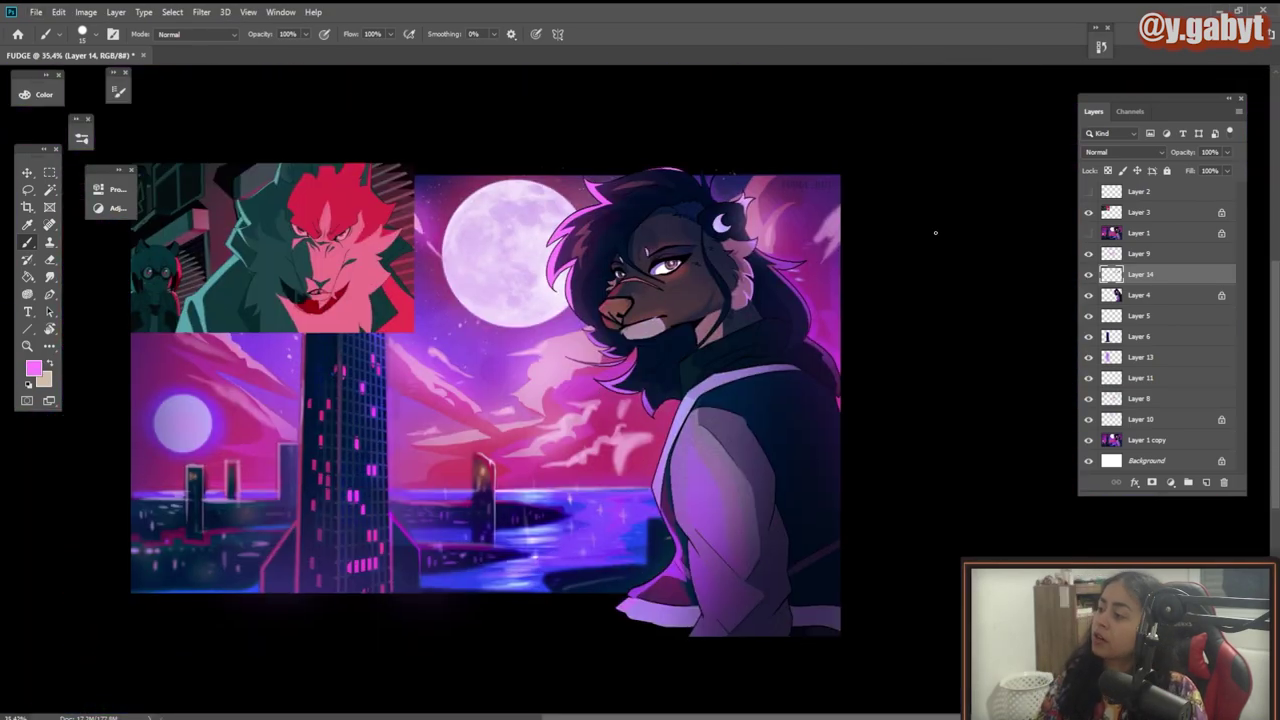
# Step: Try a contrast-boosting Curves adjustment on the character's Layer 4
pyautogui.click(1117, 298)
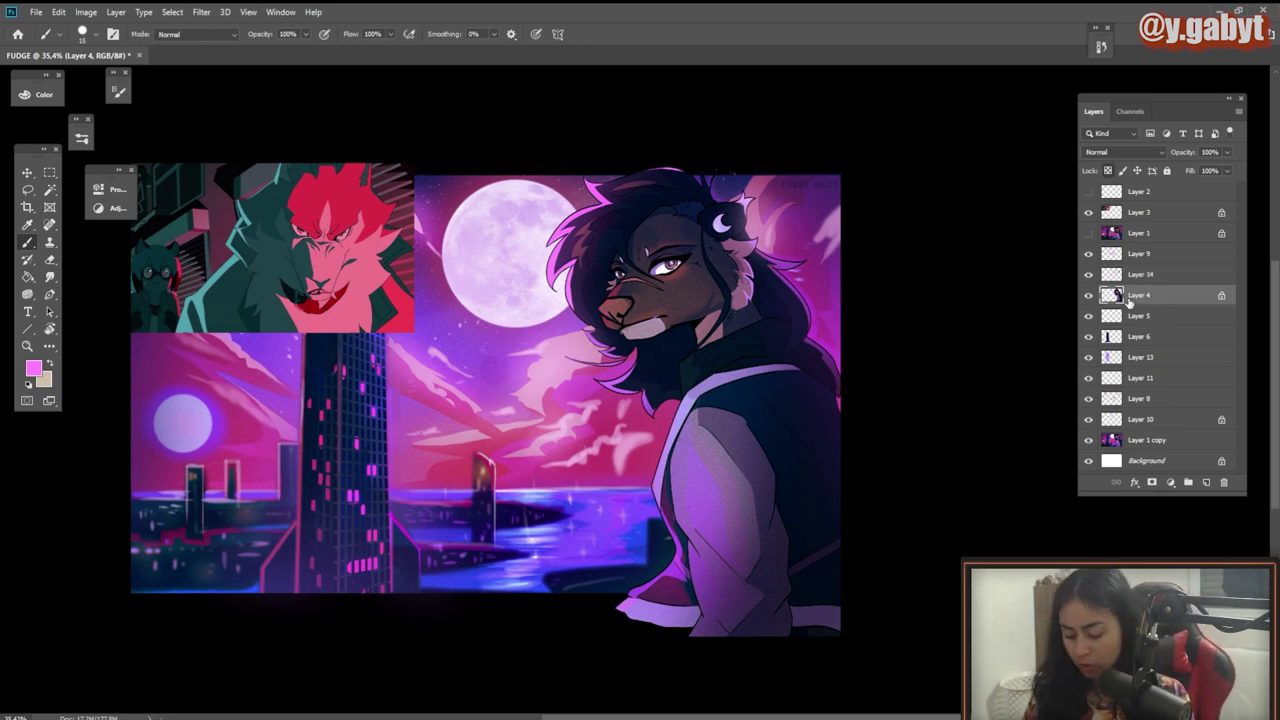
pyautogui.hotkey('ctrl', 'm')
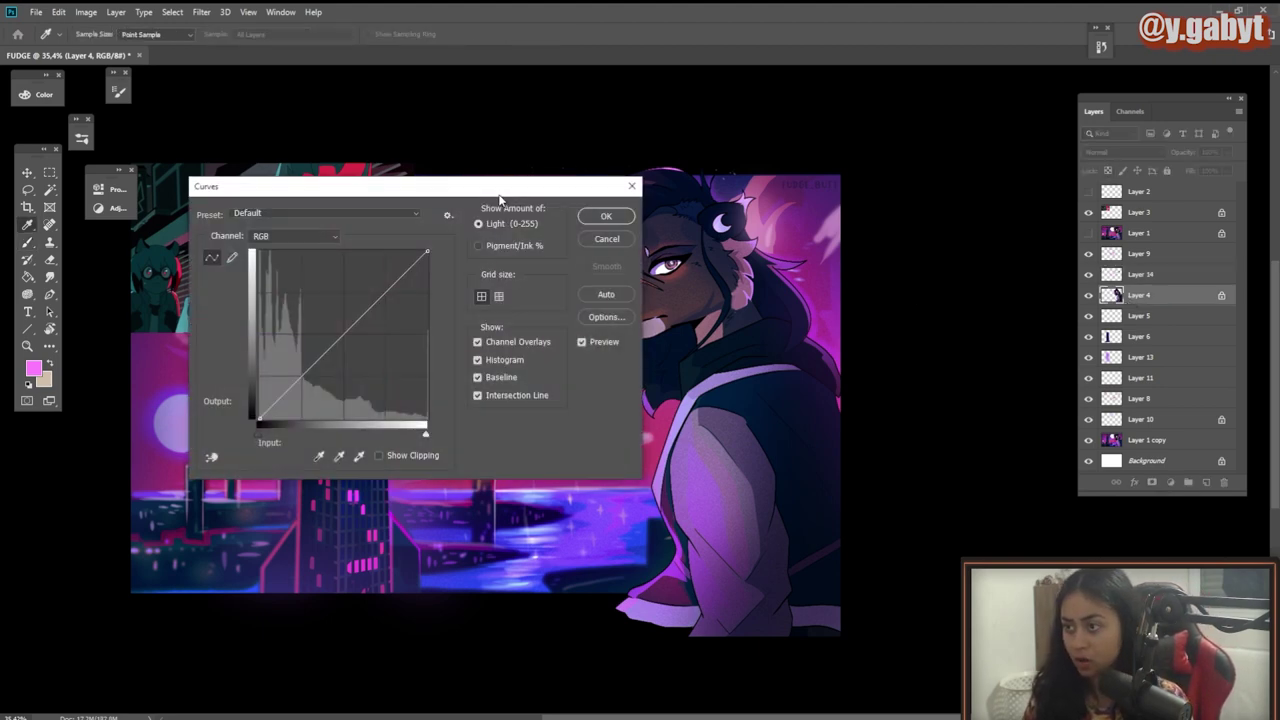
pyautogui.moveTo(497, 197); pyautogui.dragTo(349, 148)
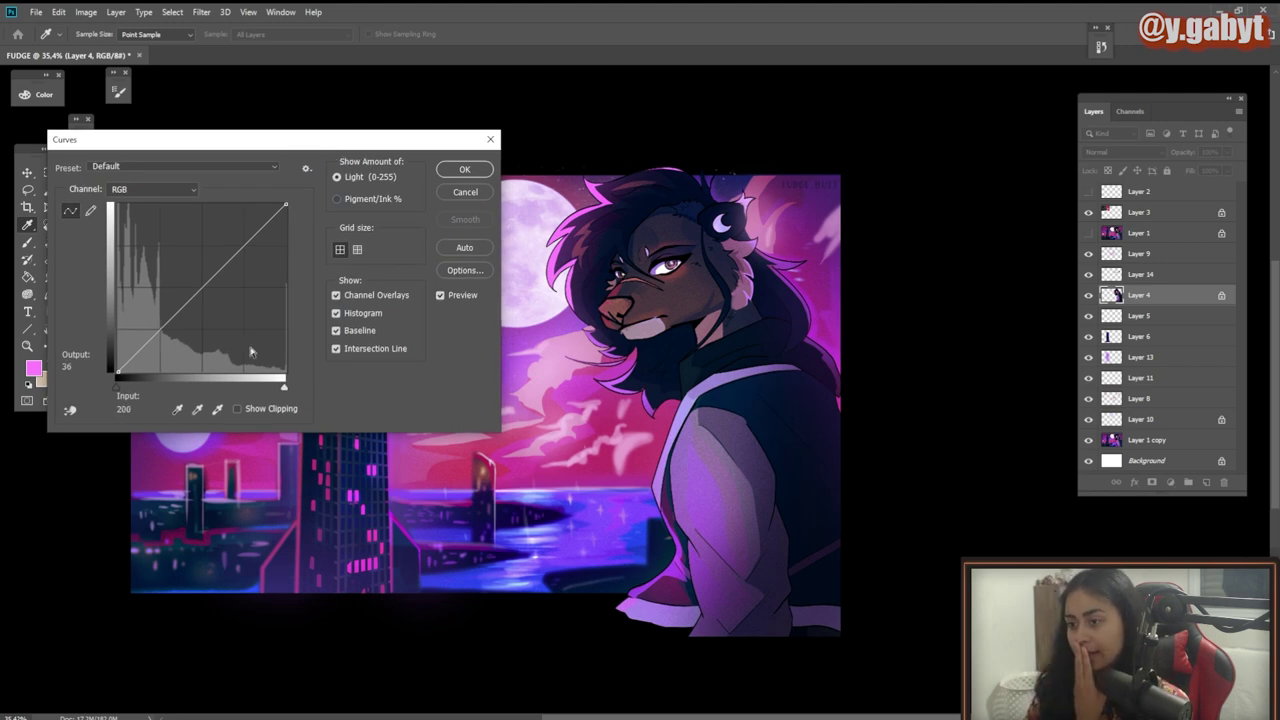
pyautogui.moveTo(149, 333); pyautogui.dragTo(225, 226)
pyautogui.click(464, 170)
# Step: Duplicate Layer 14, hide the copy as a backup, and merge Layer 14 down into Layer 4
pyautogui.click(1152, 281)
pyautogui.hotkey('ctrl', 'j')
pyautogui.click(1088, 275)
pyautogui.click(1138, 302)
pyautogui.hotkey('ctrl', 'e')
# Step: Apply a Curves adjustment to Layer 4 that lifts the highlights, with a shadow point at input 42, output 40
pyautogui.hotkey('ctrl', 'm')
pyautogui.moveTo(183, 316); pyautogui.dragTo(166, 314)
pyautogui.moveTo(205, 256); pyautogui.dragTo(216, 255)
pyautogui.moveTo(225, 226); pyautogui.dragTo(232, 228)
pyautogui.moveTo(166, 314); pyautogui.dragTo(165, 327)
pyautogui.click(146, 345)
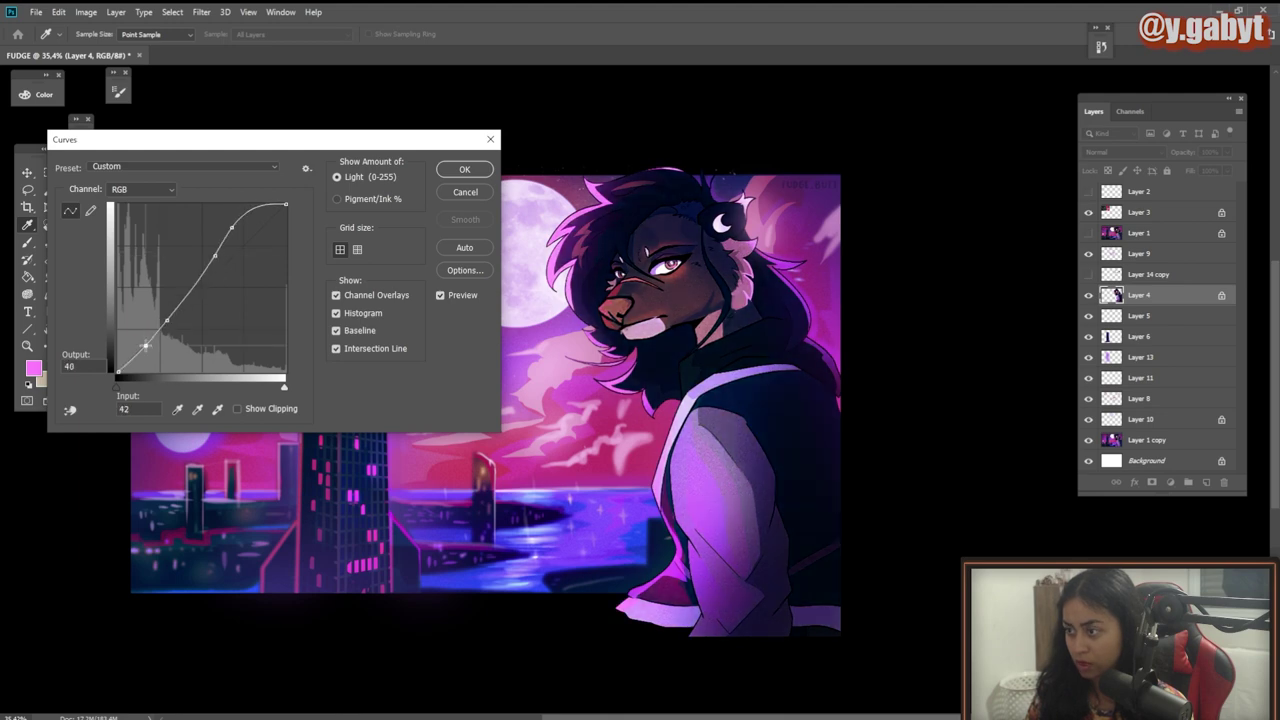
pyautogui.click(464, 170)
# Step: Compare the character before and after the Curves adjustment by stepping between the Merge Down and Curves history states
pyautogui.click(1101, 47)
pyautogui.click(1020, 105)
pyautogui.click(1021, 120)
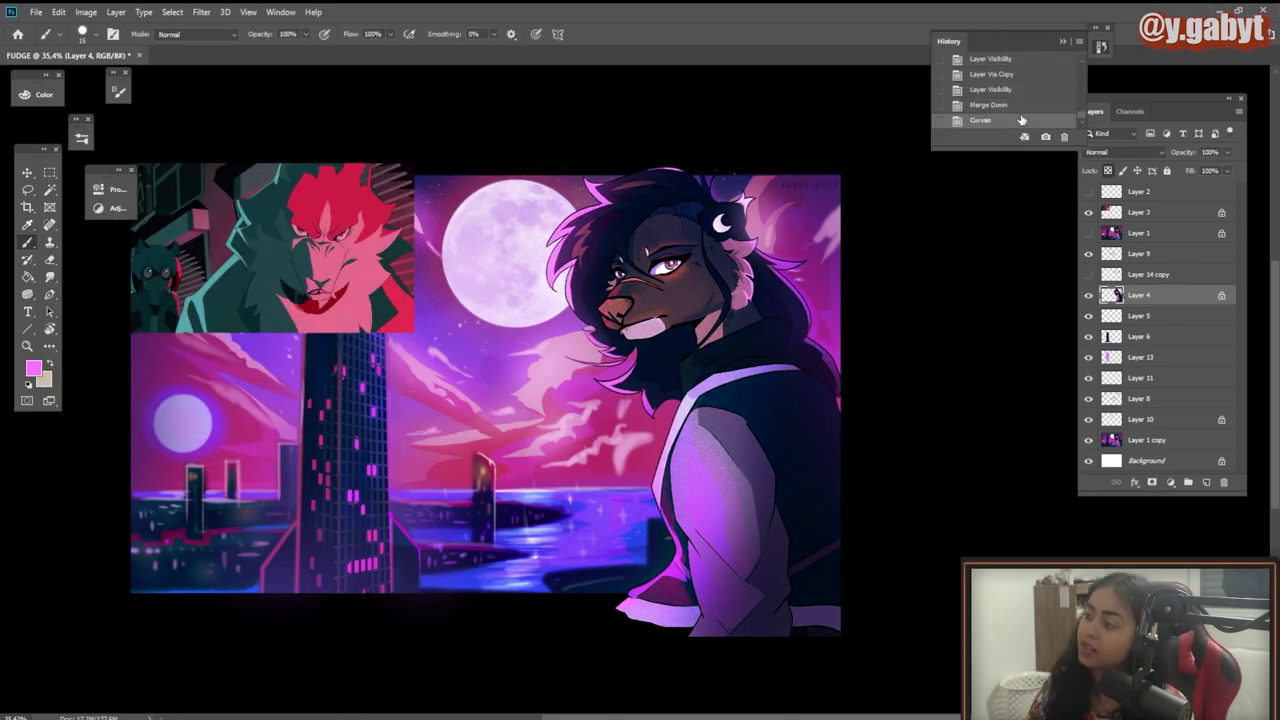
pyautogui.click(1000, 106)
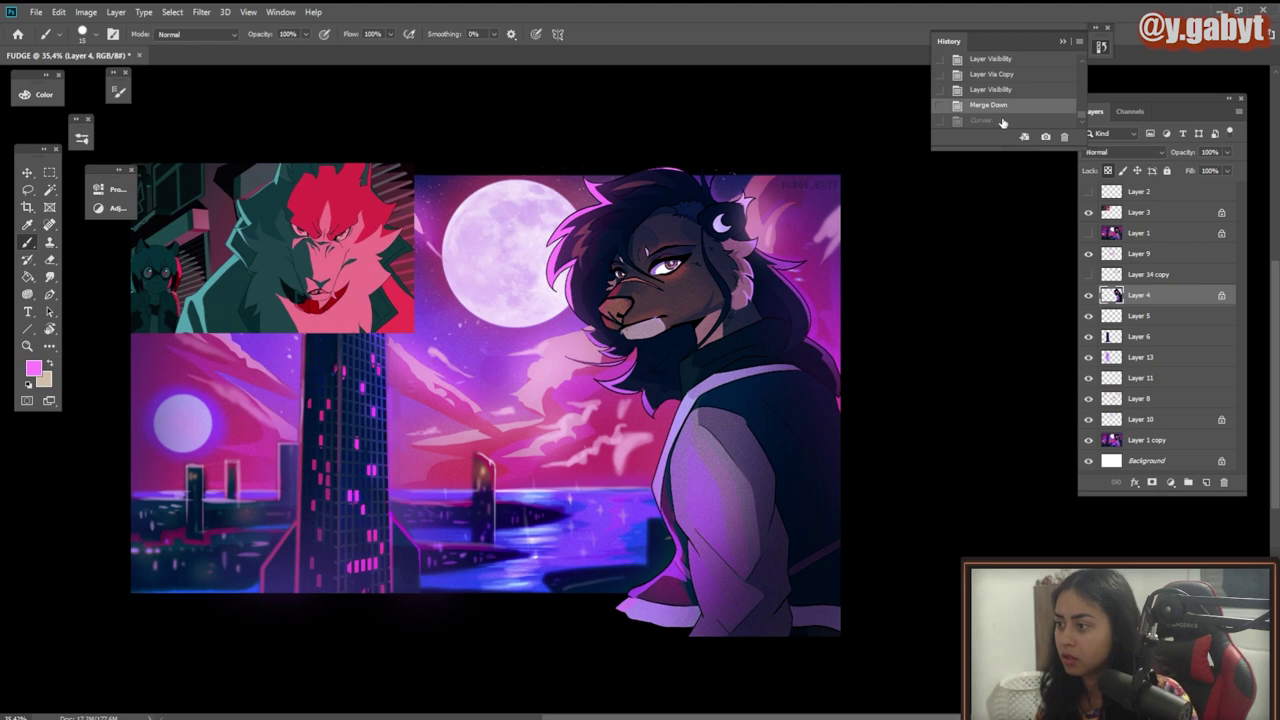
pyautogui.click(1006, 120)
pyautogui.click(1008, 108)
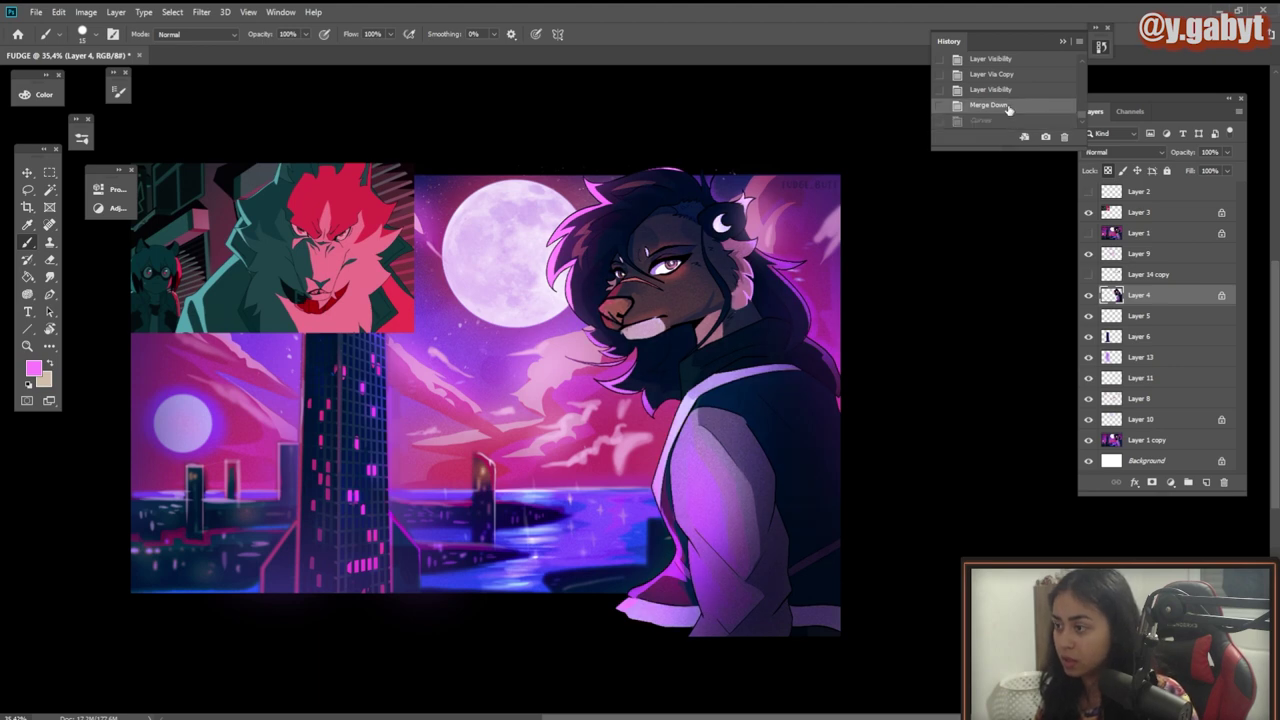
# Step: Restore the Curves history state and add a new empty layer between Layer 4 and Layer 5
pyautogui.click(1005, 120)
pyautogui.scroll(2, 982, 352)
pyautogui.moveTo(982, 356); pyautogui.dragTo(998, 309)
pyautogui.click(1160, 316)
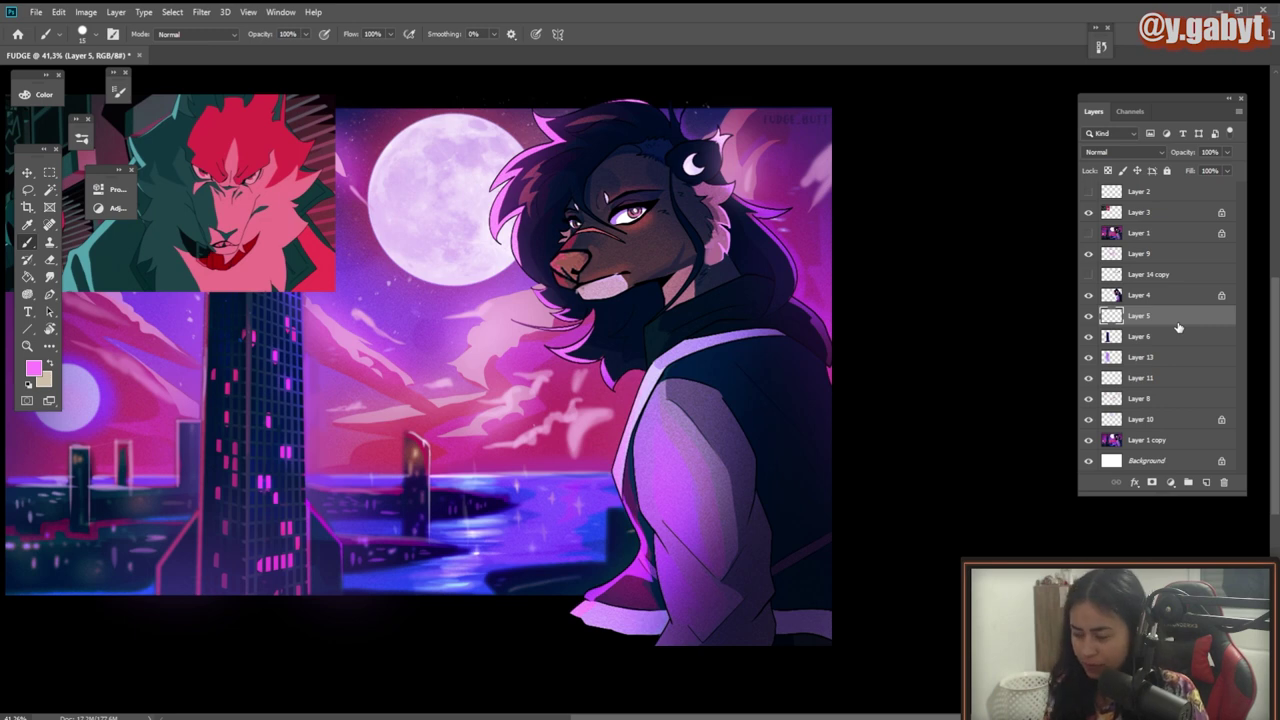
pyautogui.hotkey('ctrl', 'shift', 'n')
pyautogui.press('Return')
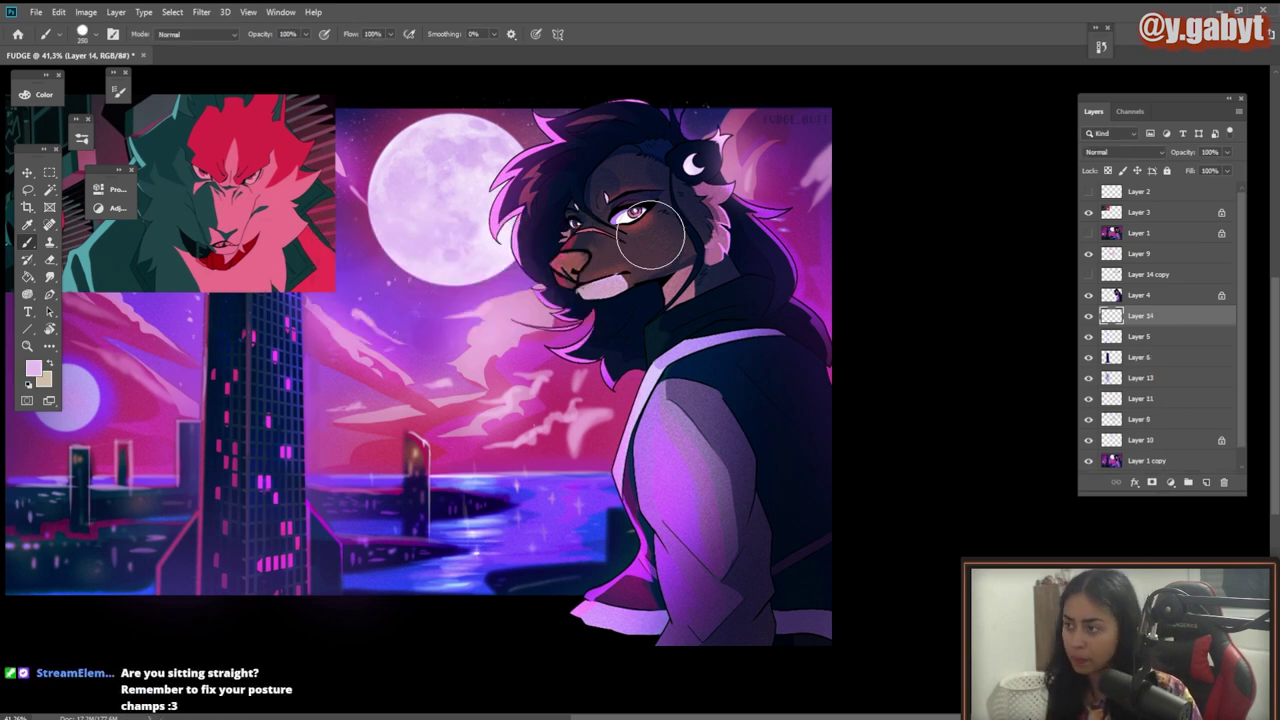
# Step: Paint a soft lavender glow behind the character on the new layer with a soft 900 px brush at 20% opacity
pyautogui.press(']')
pyautogui.press(']')
pyautogui.press(']')
pyautogui.press(']')
pyautogui.press(']')
pyautogui.press(']')
pyautogui.hotkey('shift', '[')
pyautogui.hotkey('shift', '[')
pyautogui.hotkey('shift', '[')
pyautogui.hotkey('shift', '[')
pyautogui.press('2')
pyautogui.moveTo(646, 158); pyautogui.dragTo(679, 249)
pyautogui.moveTo(580, 317); pyautogui.dragTo(670, 510)
pyautogui.moveTo(688, 591); pyautogui.dragTo(750, 338)
pyautogui.moveTo(745, 370); pyautogui.dragTo(720, 446)
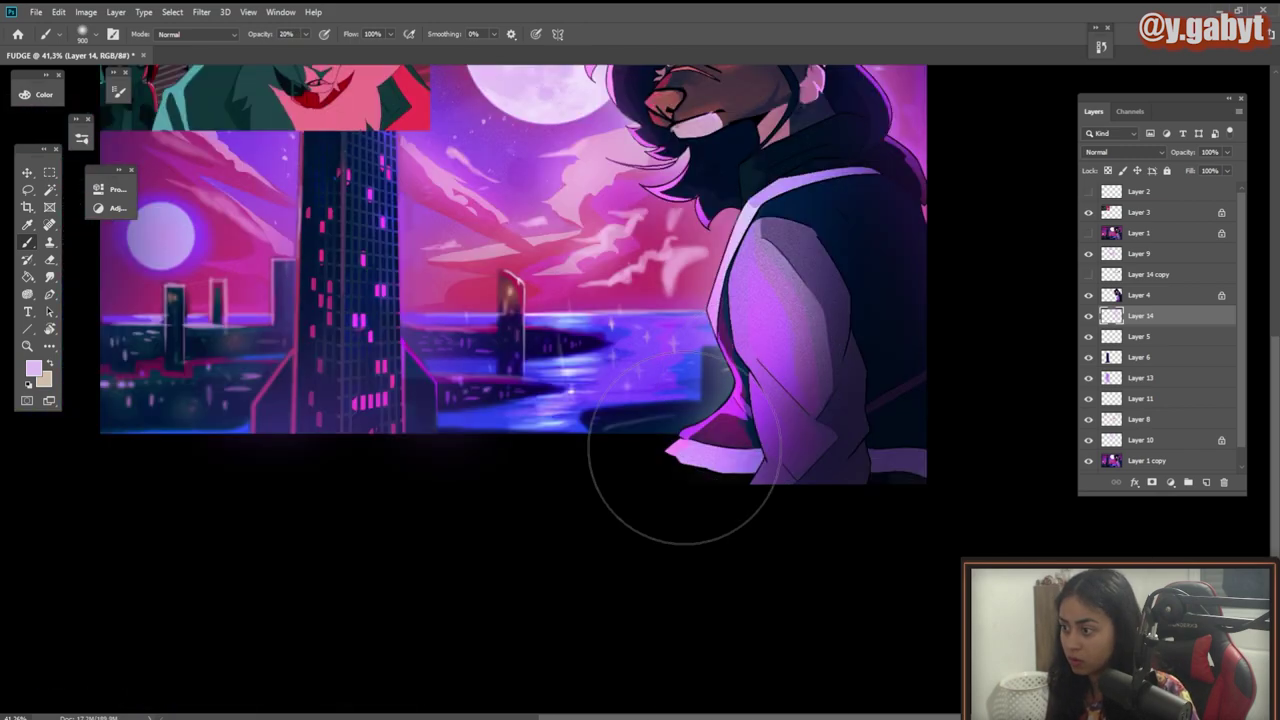
pyautogui.scroll(5, 722, 400)
# Step: Merge the Layer 14 copy down into Layer 4
pyautogui.click(1089, 254)
pyautogui.click(1089, 254)
pyautogui.click(1089, 275)
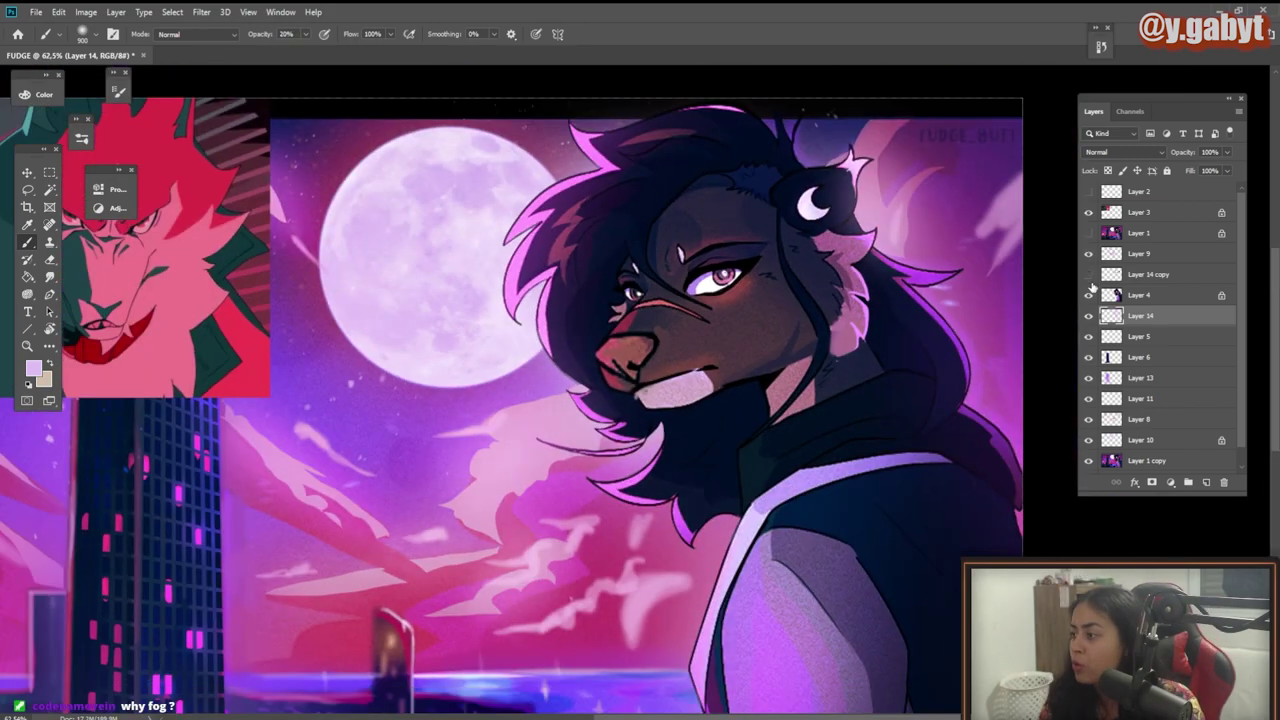
pyautogui.click(1129, 279)
pyautogui.hotkey('ctrl', 'e')
pyautogui.moveTo(908, 316); pyautogui.dragTo(824, 308)
pyautogui.scroll(3, 822, 306)
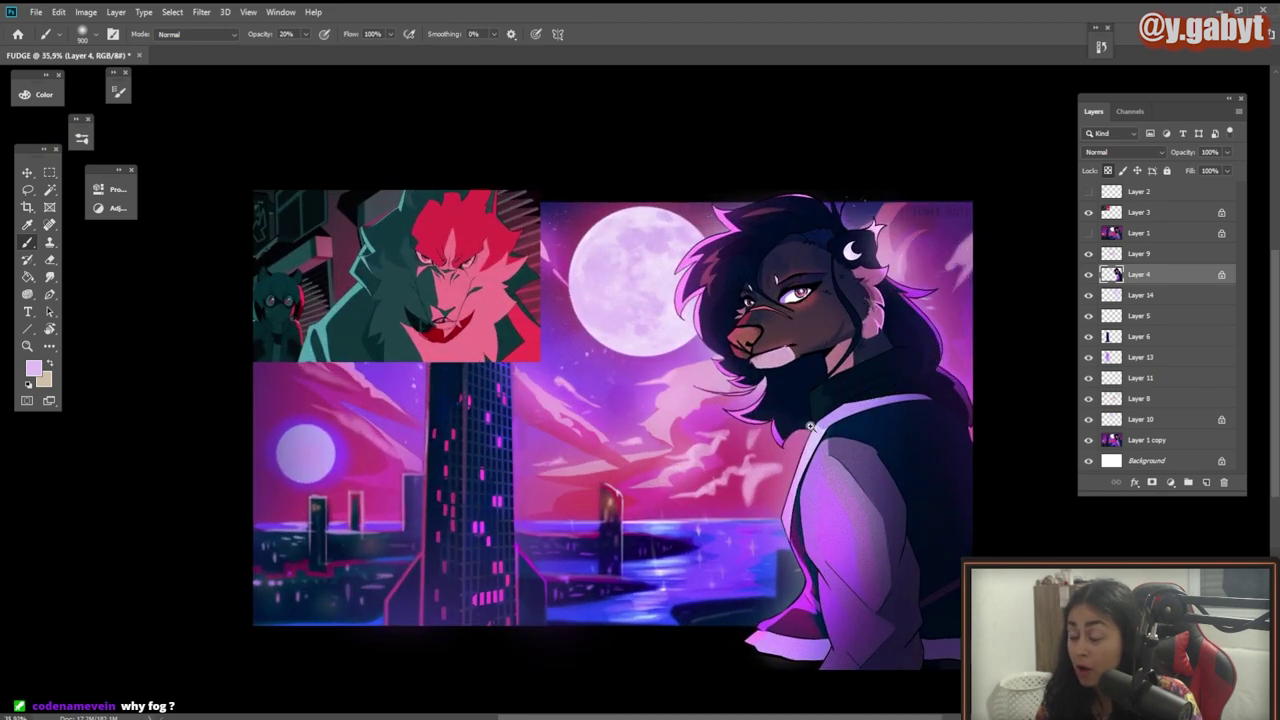
pyautogui.scroll(2, 810, 426)
pyautogui.scroll(-3, 848, 425)
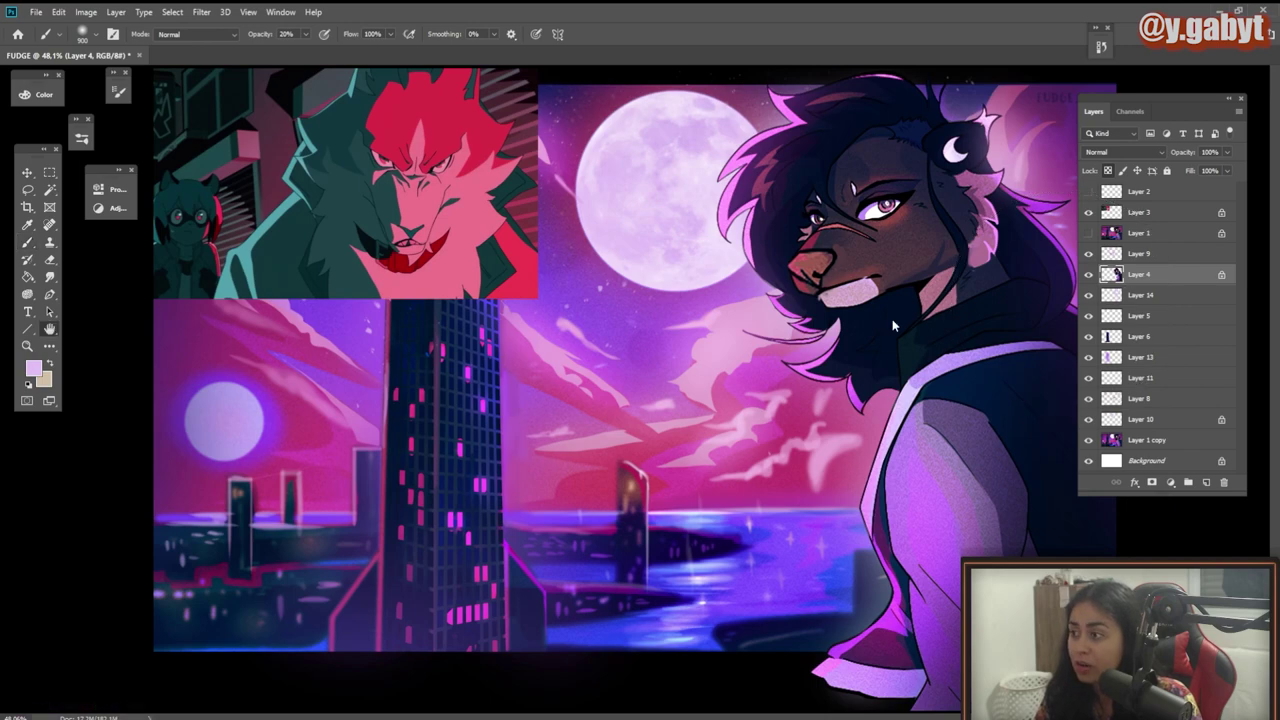
pyautogui.hotkey('alt', '[')
pyautogui.click(100, 242)
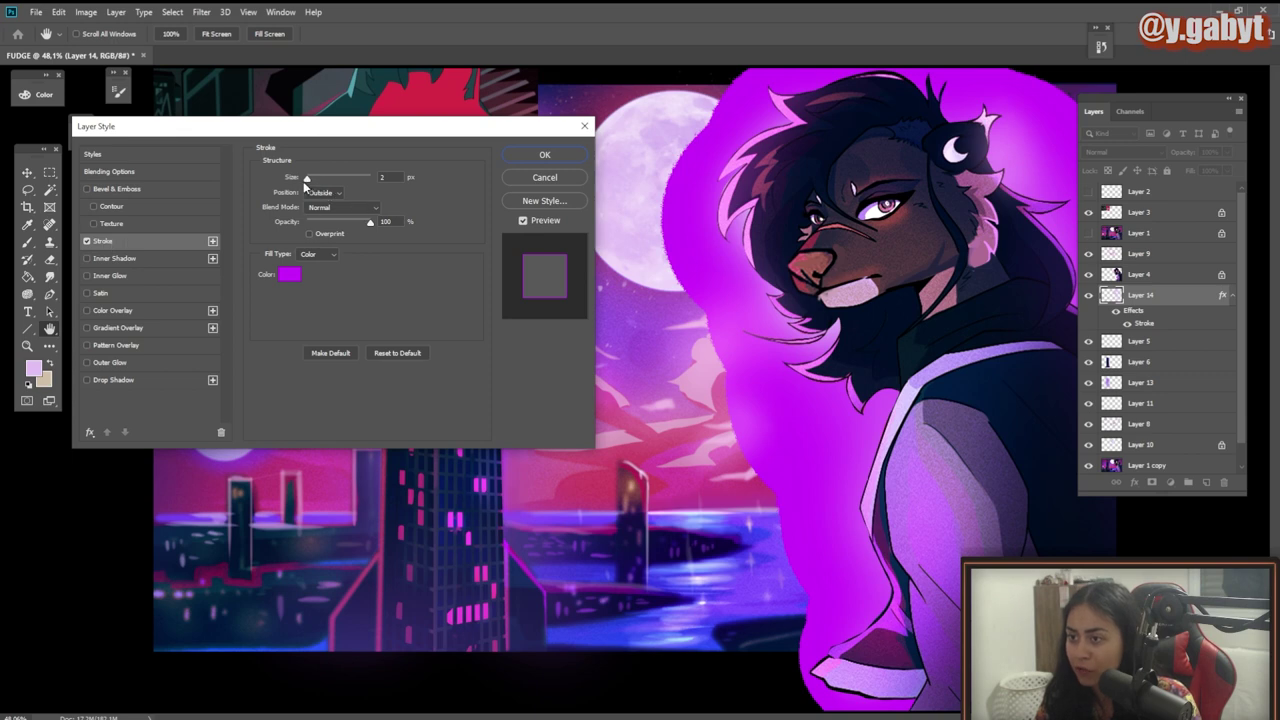
pyautogui.moveTo(309, 181); pyautogui.dragTo(290, 183)
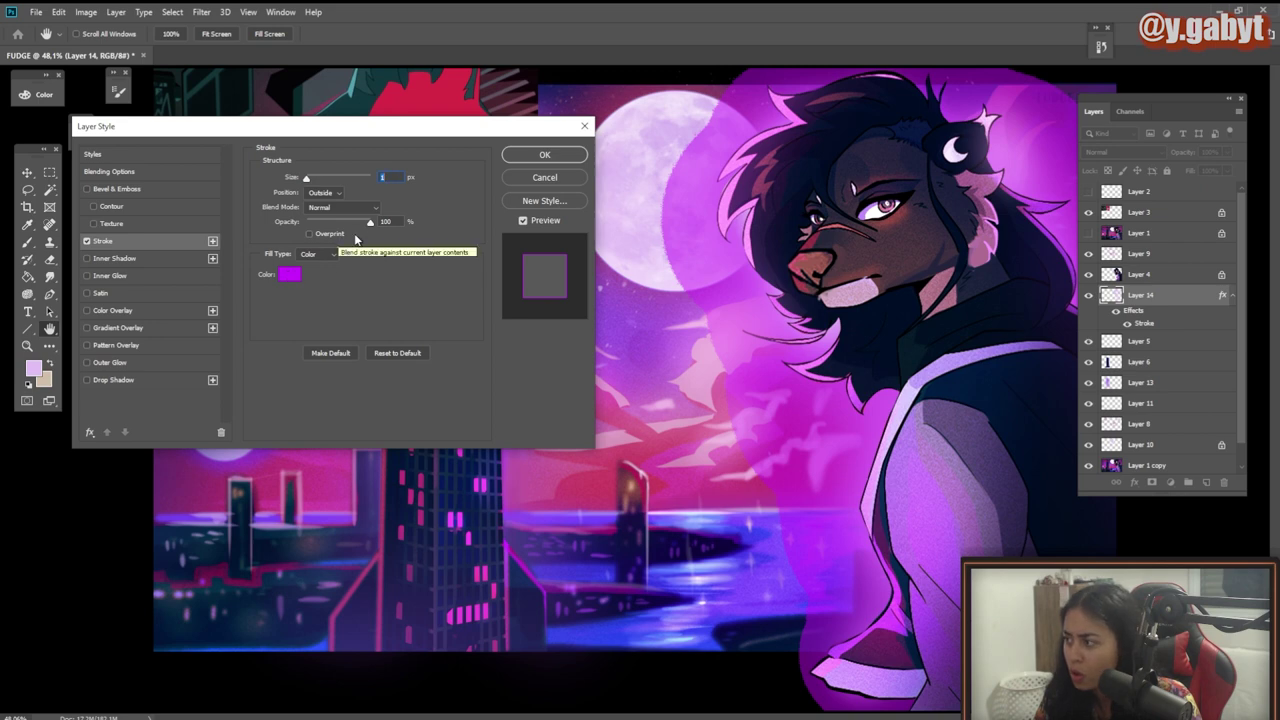
pyautogui.click(565, 178)
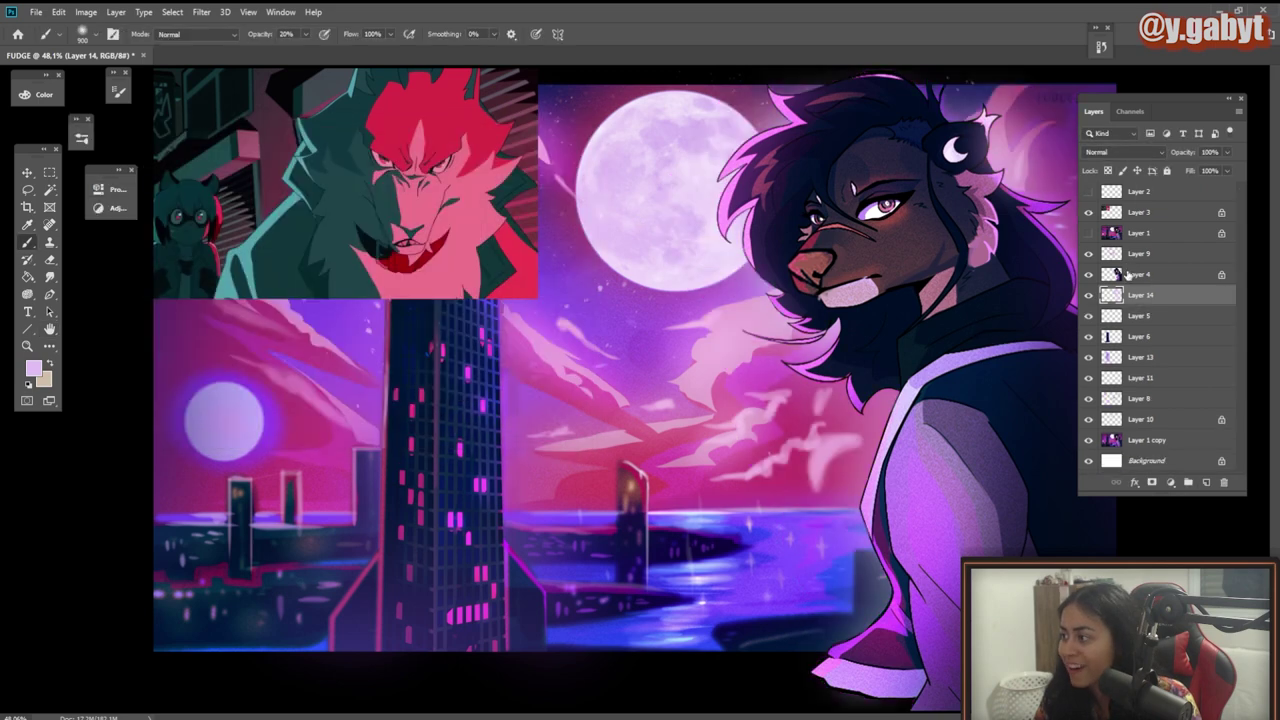
# Step: Add a Stroke effect to Layer 4: 6 px, outside position, violet colour, 100% opacity
pyautogui.click(1127, 274)
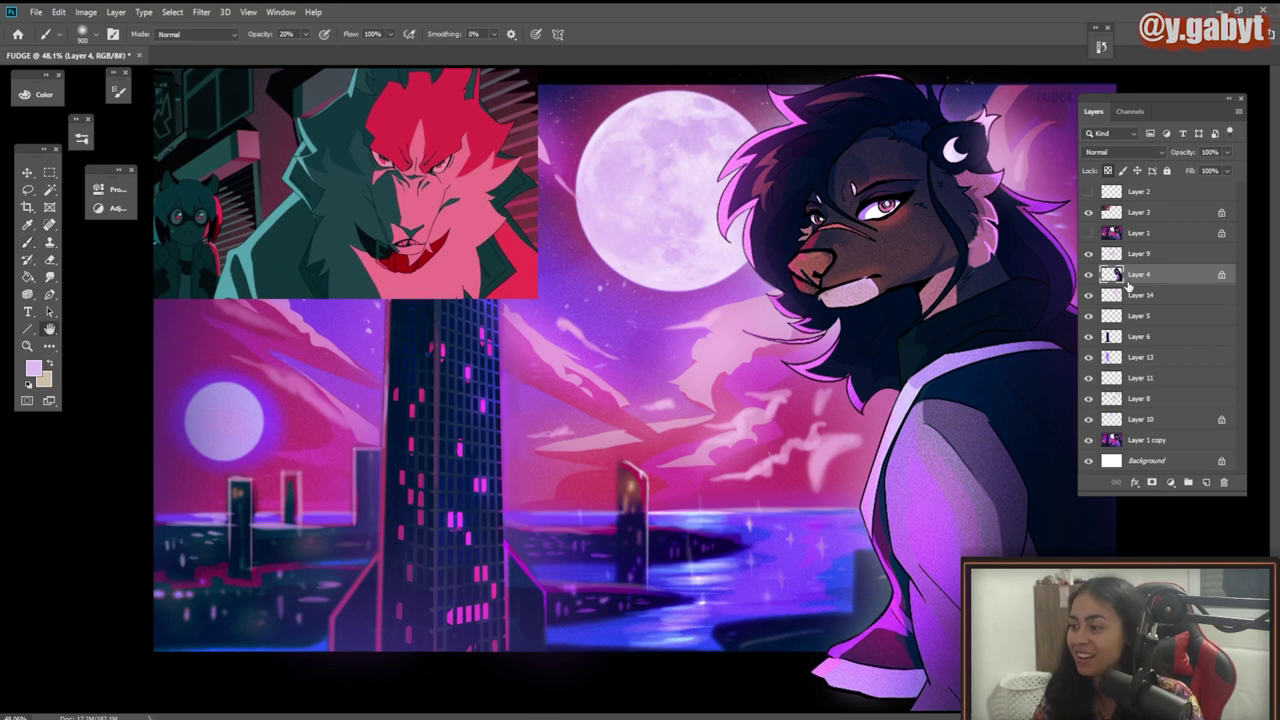
pyautogui.doubleClick(1126, 281)
pyautogui.click(88, 242)
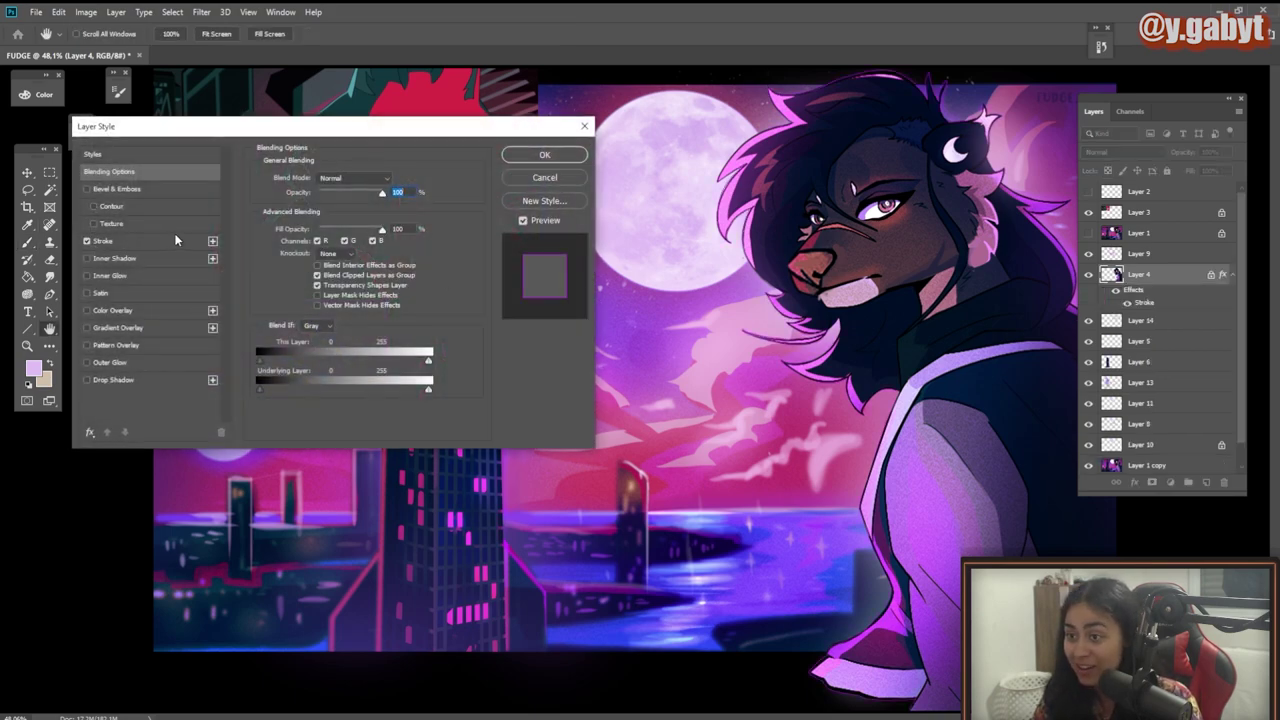
pyautogui.click(147, 245)
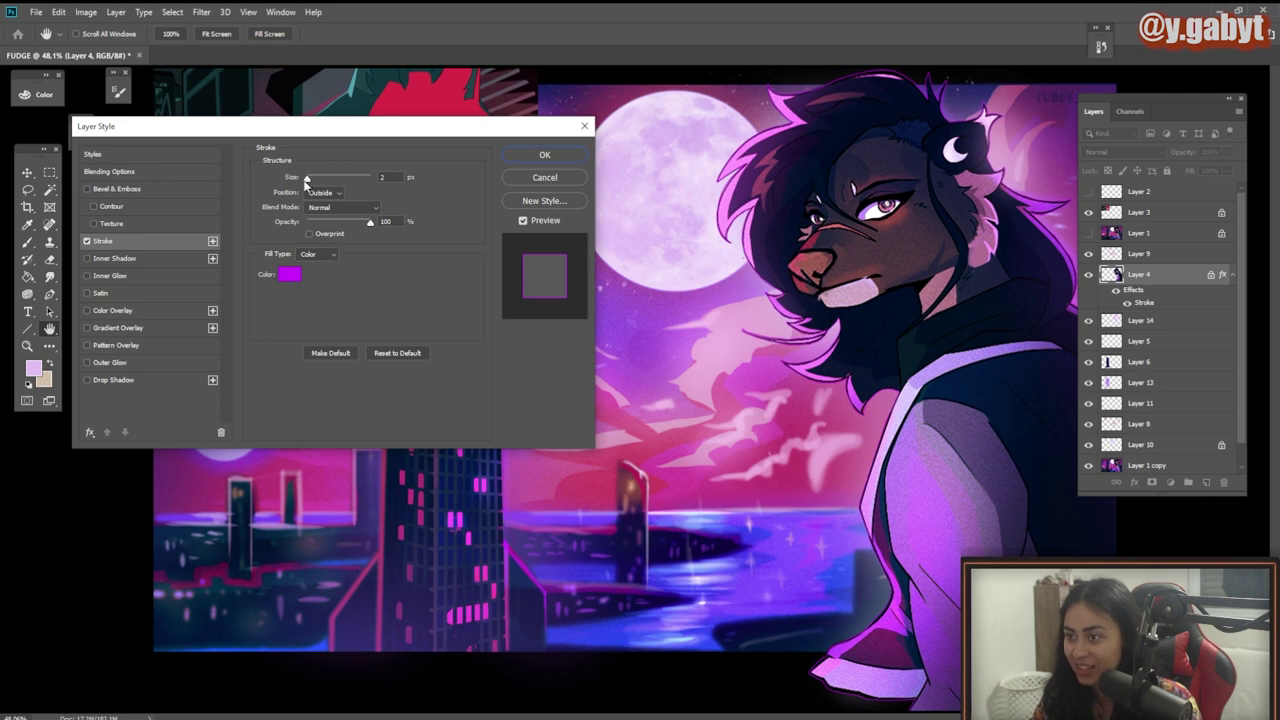
pyautogui.moveTo(307, 180); pyautogui.dragTo(314, 182)
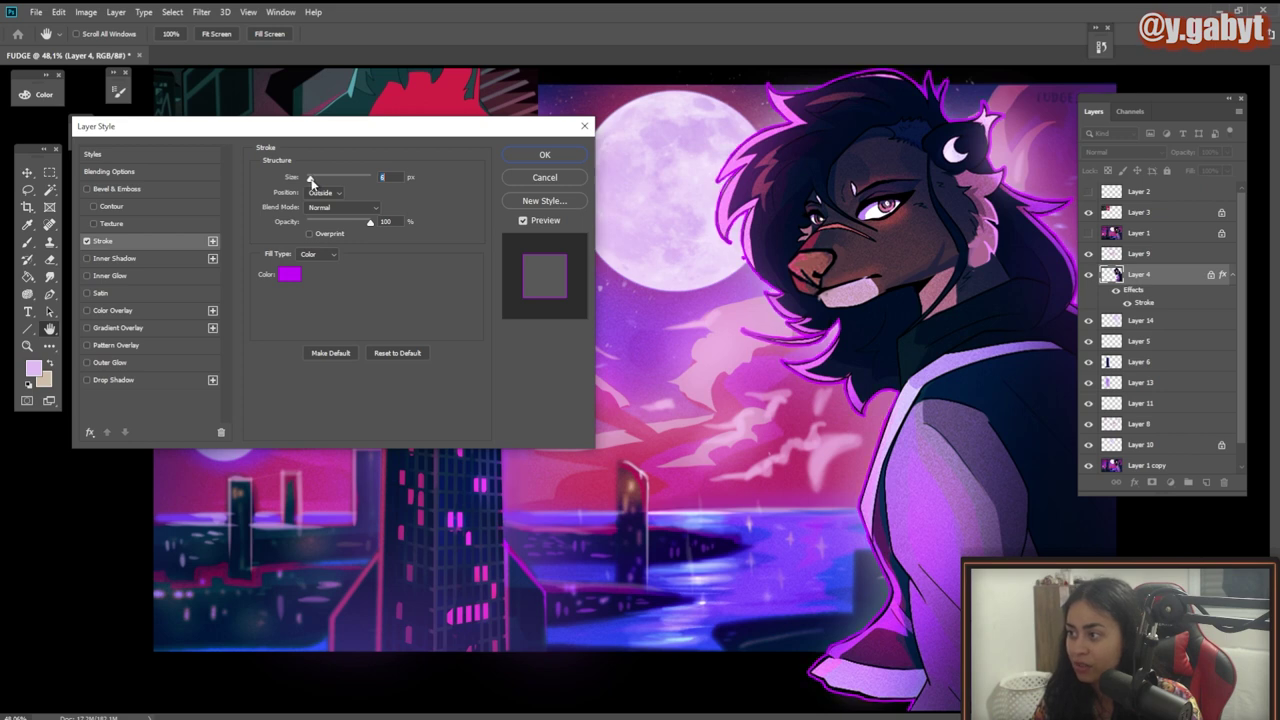
pyautogui.click(294, 278)
pyautogui.click(376, 279)
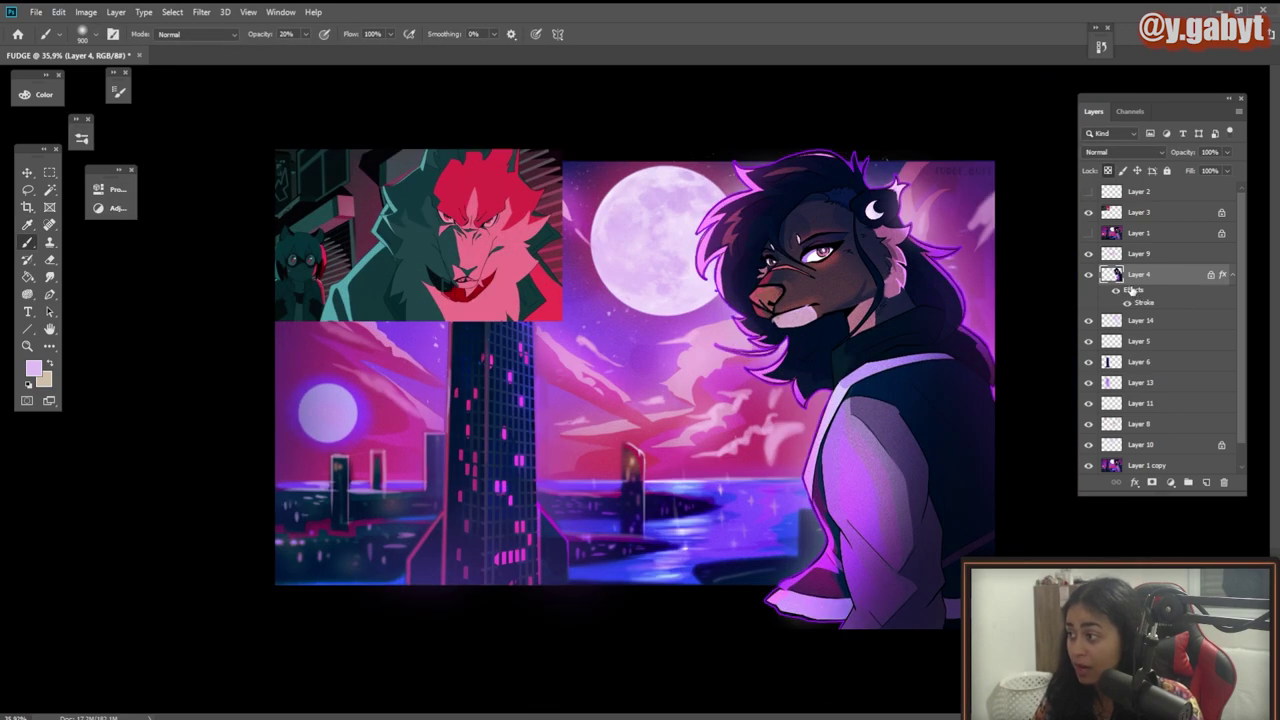
# Step: Change the colour of Layer 4's Stroke effect to a darker purple
pyautogui.doubleClick(1180, 274)
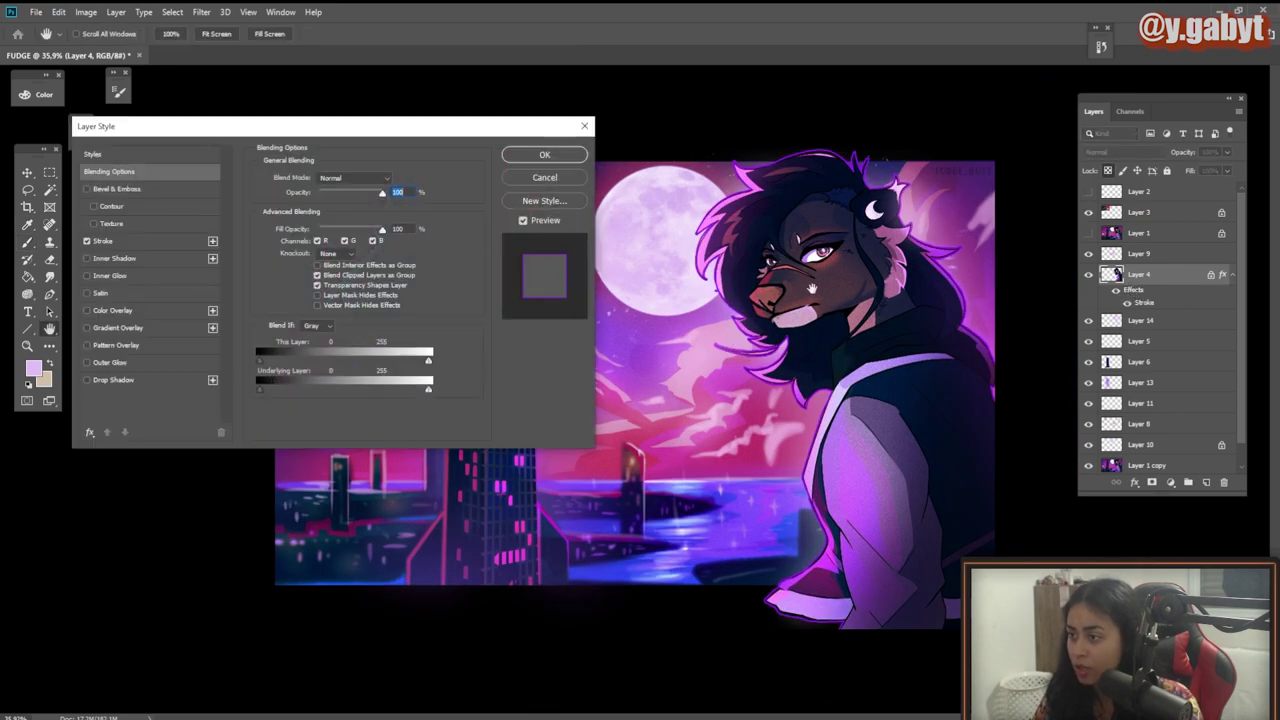
pyautogui.click(110, 241)
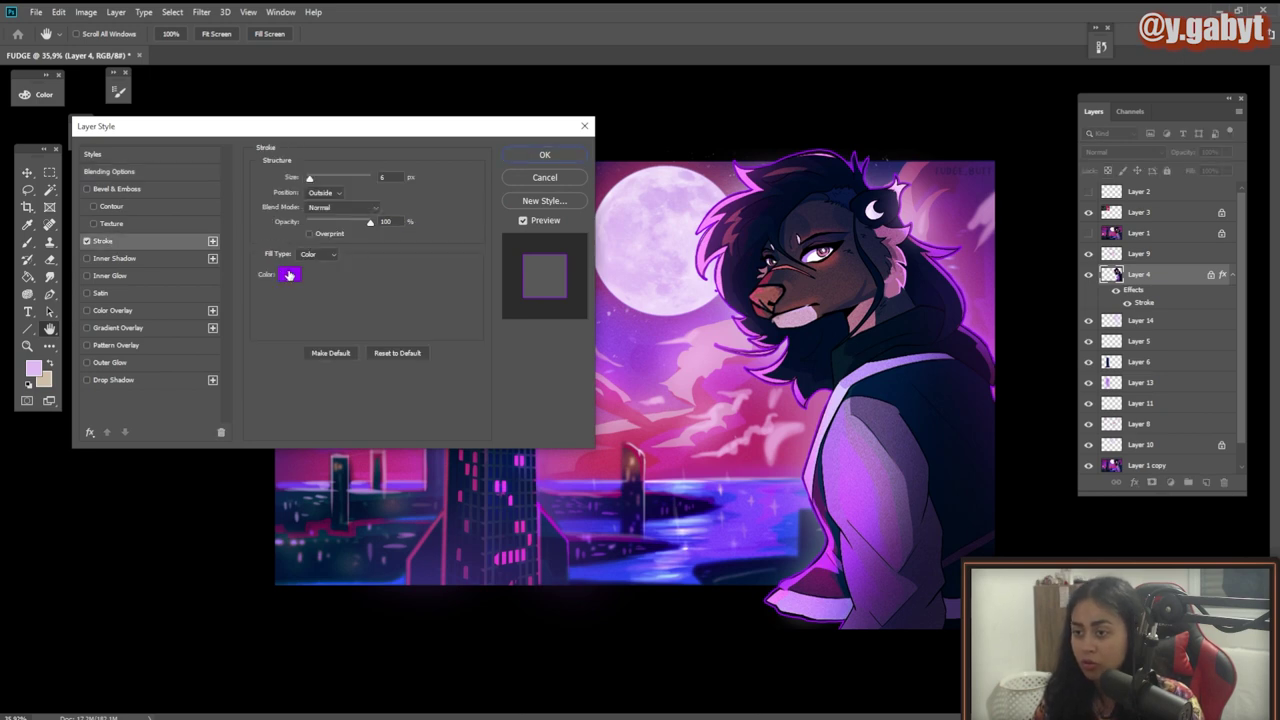
pyautogui.click(289, 275)
pyautogui.moveTo(381, 279); pyautogui.dragTo(375, 372)
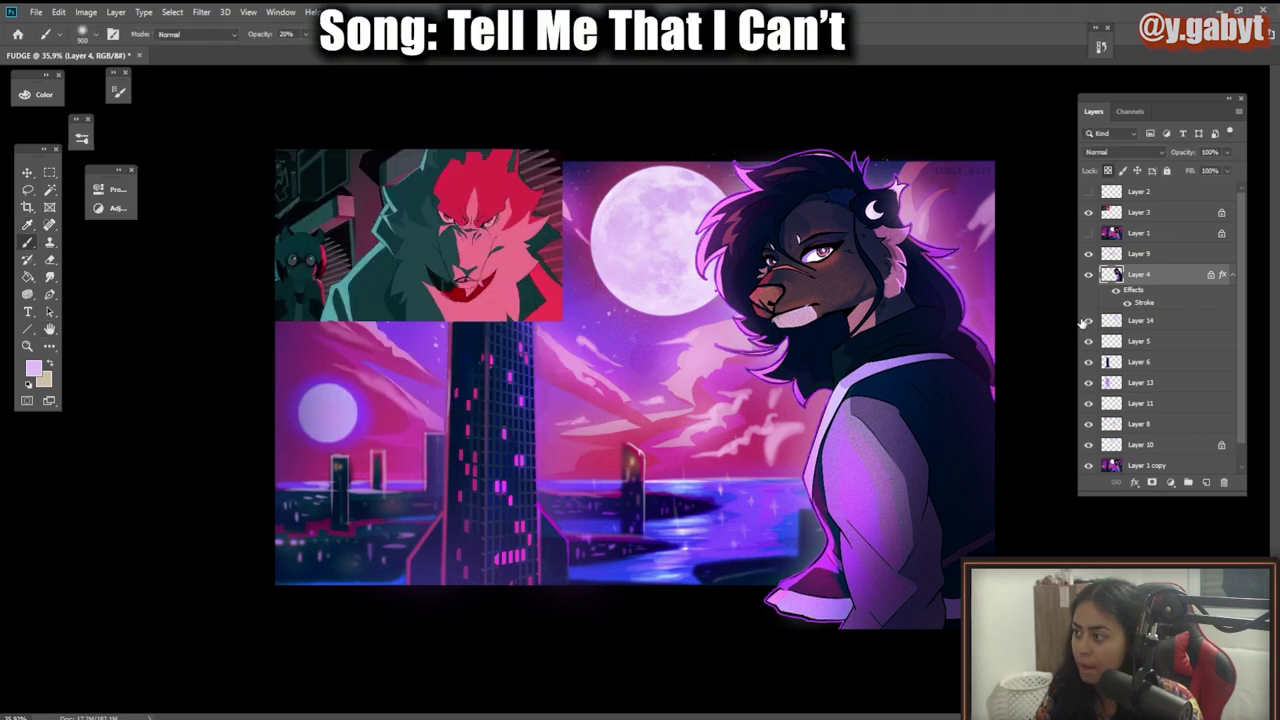
# Step: Compare the character with and without the Layer 14 glow behind it
pyautogui.click(1088, 321)
pyautogui.click(1088, 321)
pyautogui.click(1140, 321)
pyautogui.scroll(10, 930, 286)
pyautogui.moveTo(590, 315); pyautogui.dragTo(972, 312)
pyautogui.hotkey('ctrl', 'z')
pyautogui.click(1088, 275)
pyautogui.click(1088, 321)
# Step: Copy a lassoed piece of the character's nose area onto a new layer above Layer 4 and transform it
pyautogui.press('l')
pyautogui.moveTo(560, 308); pyautogui.dragTo(566, 312)
pyautogui.hotkey('ctrl', 'j')
pyautogui.click(1088, 293)
pyautogui.click(1088, 340)
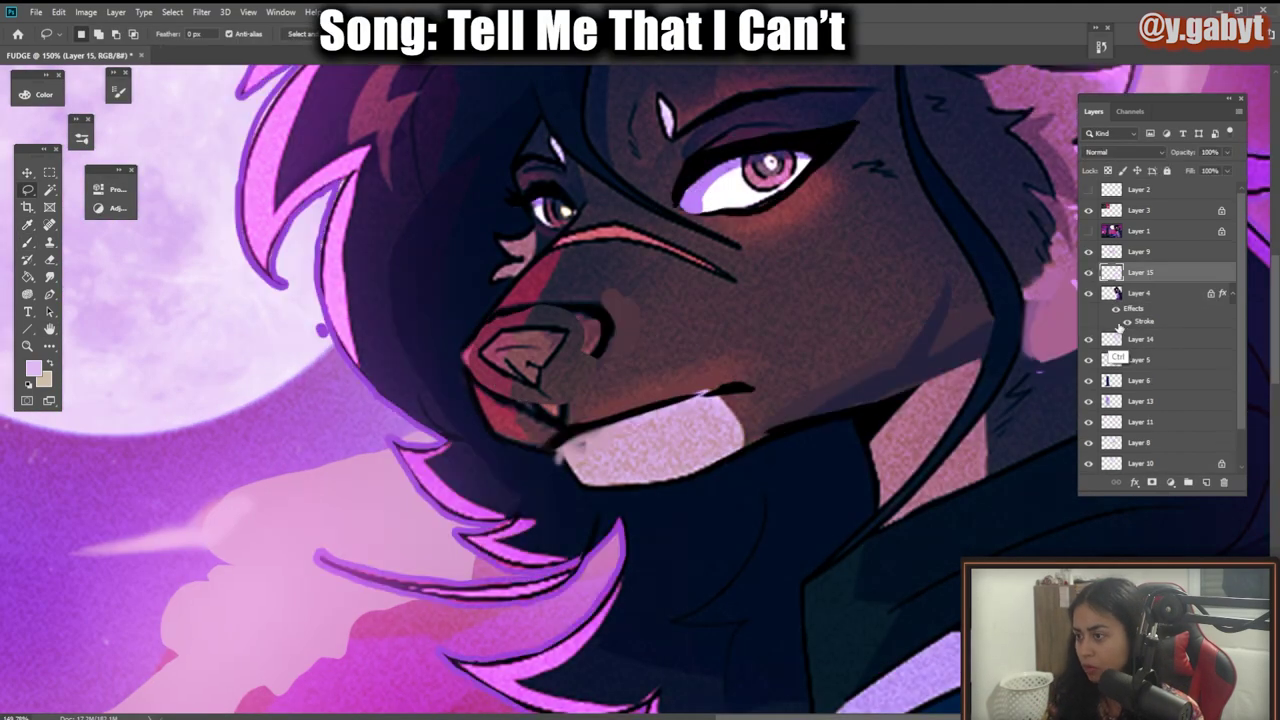
pyautogui.hotkey('ctrl', 't')
pyautogui.moveTo(606, 420); pyautogui.dragTo(687, 485)
pyautogui.keyDown('ctrl'); pyautogui.moveTo(545, 378); pyautogui.dragTo(540, 366); pyautogui.keyUp('ctrl')
# Step: Repaint the character's nose, muzzle edge and chin on Layer 15 with colours sampled from the surrounding artwork
pyautogui.press('b')
pyautogui.keyDown('alt'); pyautogui.click(534, 458); pyautogui.keyUp('alt')
pyautogui.moveTo(530, 416); pyautogui.dragTo(568, 408)
pyautogui.keyDown('alt'); pyautogui.click(609, 309); pyautogui.keyUp('alt')
pyautogui.moveTo(586, 351)
pyautogui.mouseDown()
pyautogui.moveTo(610, 308)
pyautogui.moveTo(570, 312)
pyautogui.mouseUp()
pyautogui.keyDown('alt'); pyautogui.click(525, 295); pyautogui.keyUp('alt')
pyautogui.moveTo(490, 335)
pyautogui.mouseDown()
pyautogui.moveTo(510, 302)
pyautogui.moveTo(502, 425)
pyautogui.mouseUp()
pyautogui.keyDown('alt'); pyautogui.click(500, 398); pyautogui.keyUp('alt')
pyautogui.scroll(-10, 580, 449)
pyautogui.scroll(8, 580, 449)
pyautogui.keyDown('alt'); pyautogui.click(640, 440); pyautogui.keyUp('alt')
pyautogui.moveTo(600, 455); pyautogui.dragTo(690, 430)
pyautogui.scroll(-7, 820, 480)
pyautogui.keyDown('ctrl'); pyautogui.moveTo(842, 522); pyautogui.dragTo(746, 508); pyautogui.keyUp('ctrl')
# Step: Paint a spiky plum highlight inside a lassoed selection in the hair above the character's far eye
pyautogui.keyDown('ctrl'); pyautogui.moveTo(826, 487); pyautogui.dragTo(985, 487); pyautogui.keyUp('ctrl')
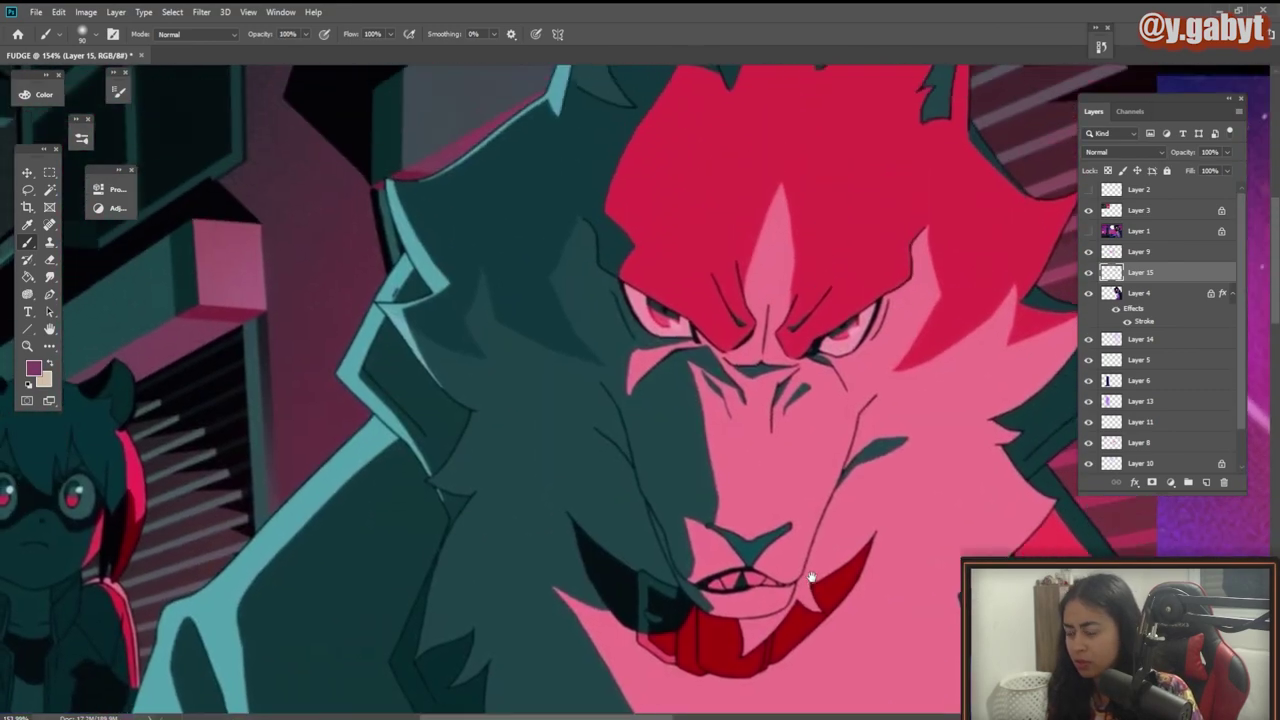
pyautogui.moveTo(811, 577); pyautogui.dragTo(803, 571)
pyautogui.moveTo(951, 446); pyautogui.dragTo(330, 435)
pyautogui.moveTo(990, 430); pyautogui.dragTo(410, 445)
pyautogui.moveTo(700, 445); pyautogui.dragTo(528, 490)
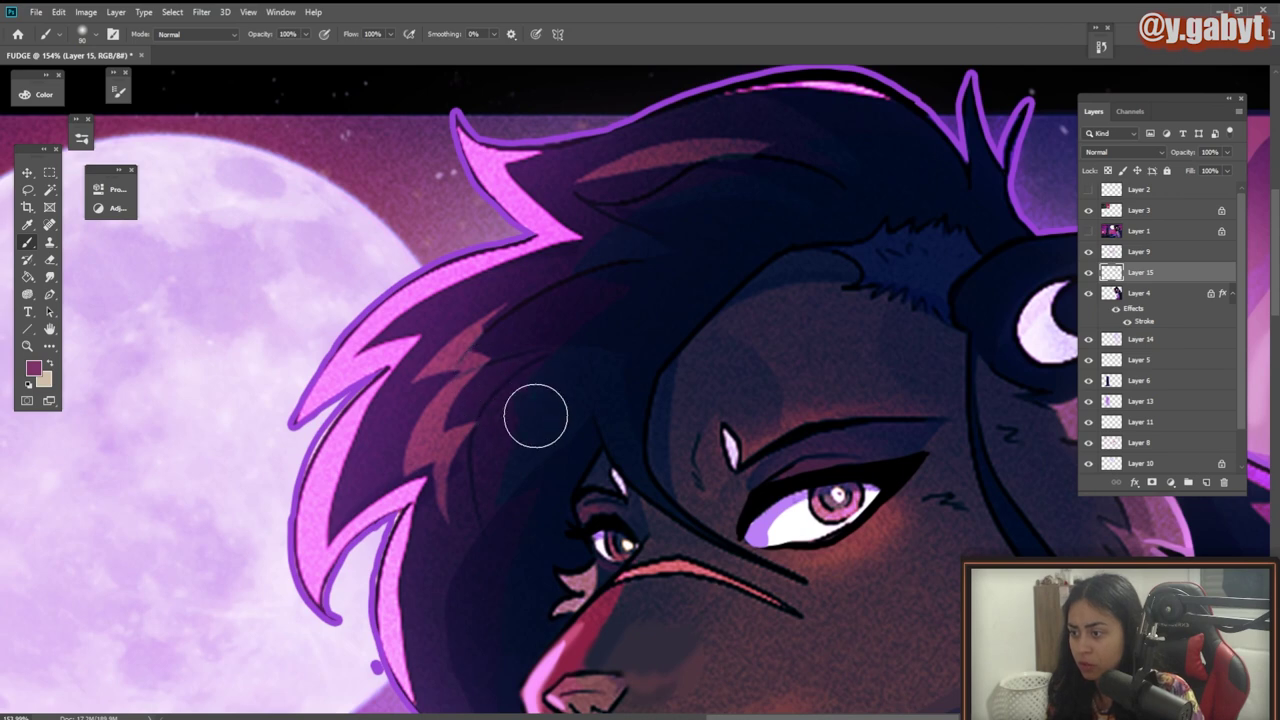
pyautogui.press('l')
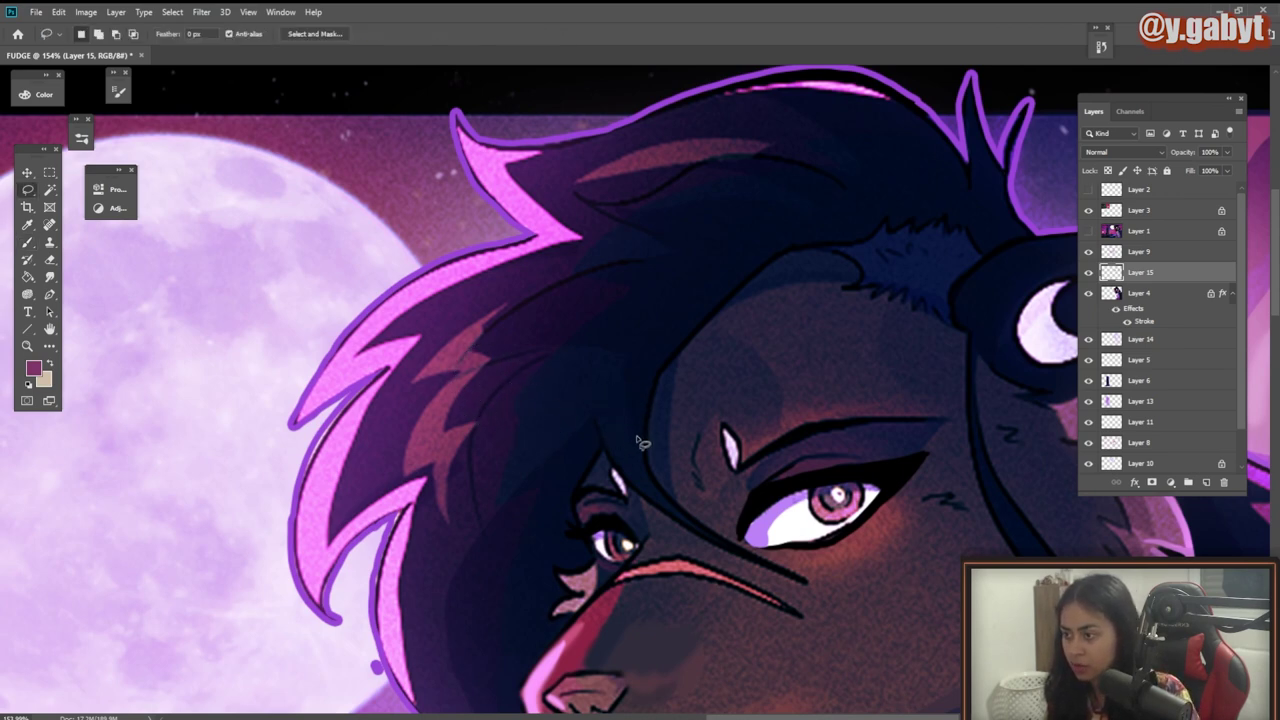
pyautogui.moveTo(645, 440); pyautogui.dragTo(643, 441)
pyautogui.moveTo(570, 430)
pyautogui.mouseDown()
pyautogui.moveTo(538, 466)
pyautogui.moveTo(575, 405)
pyautogui.moveTo(508, 405)
pyautogui.moveTo(536, 463)
pyautogui.mouseUp()
pyautogui.press('b')
pyautogui.moveTo(490, 400); pyautogui.dragTo(625, 395)
pyautogui.hotkey('ctrl', 'd')
pyautogui.moveTo(660, 497)
pyautogui.mouseDown()
pyautogui.moveTo(526, 478)
pyautogui.moveTo(642, 490)
pyautogui.mouseUp()
# Step: Brush a soft sheen inside a lassoed curved band on the crown of the hair at 23% opacity
pyautogui.press('l')
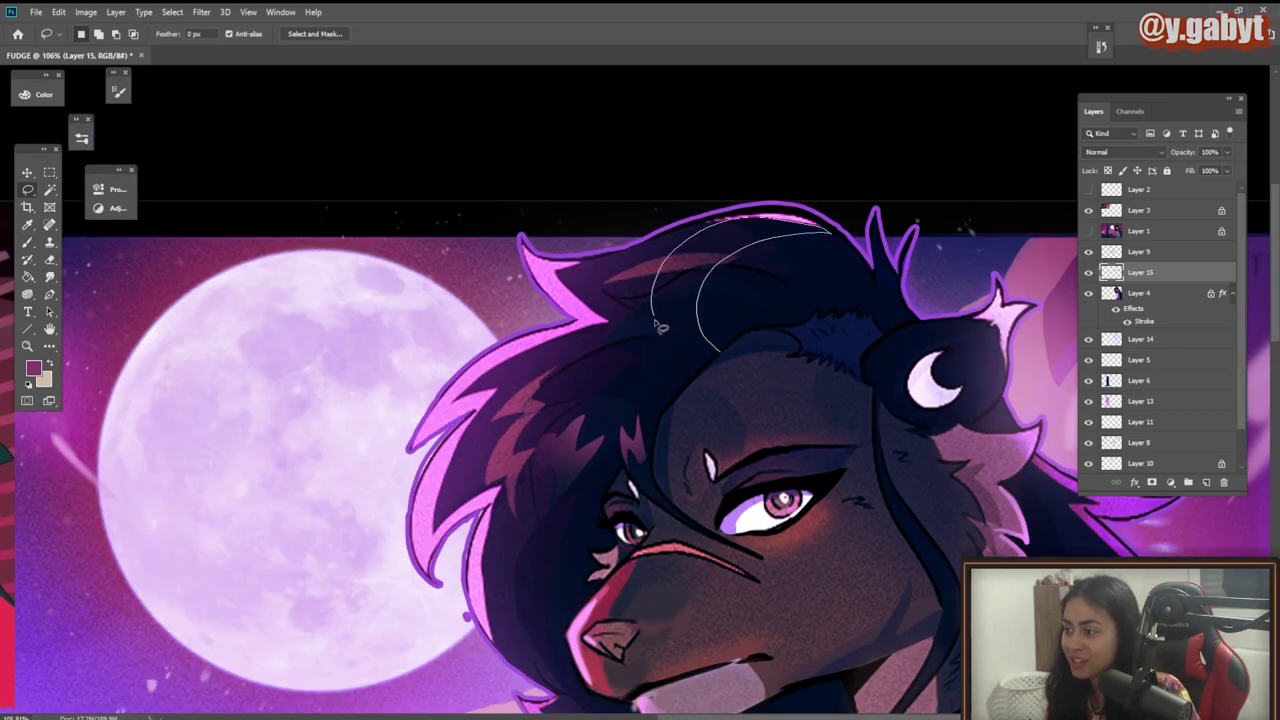
pyautogui.moveTo(707, 360); pyautogui.dragTo(720, 354)
pyautogui.press('b')
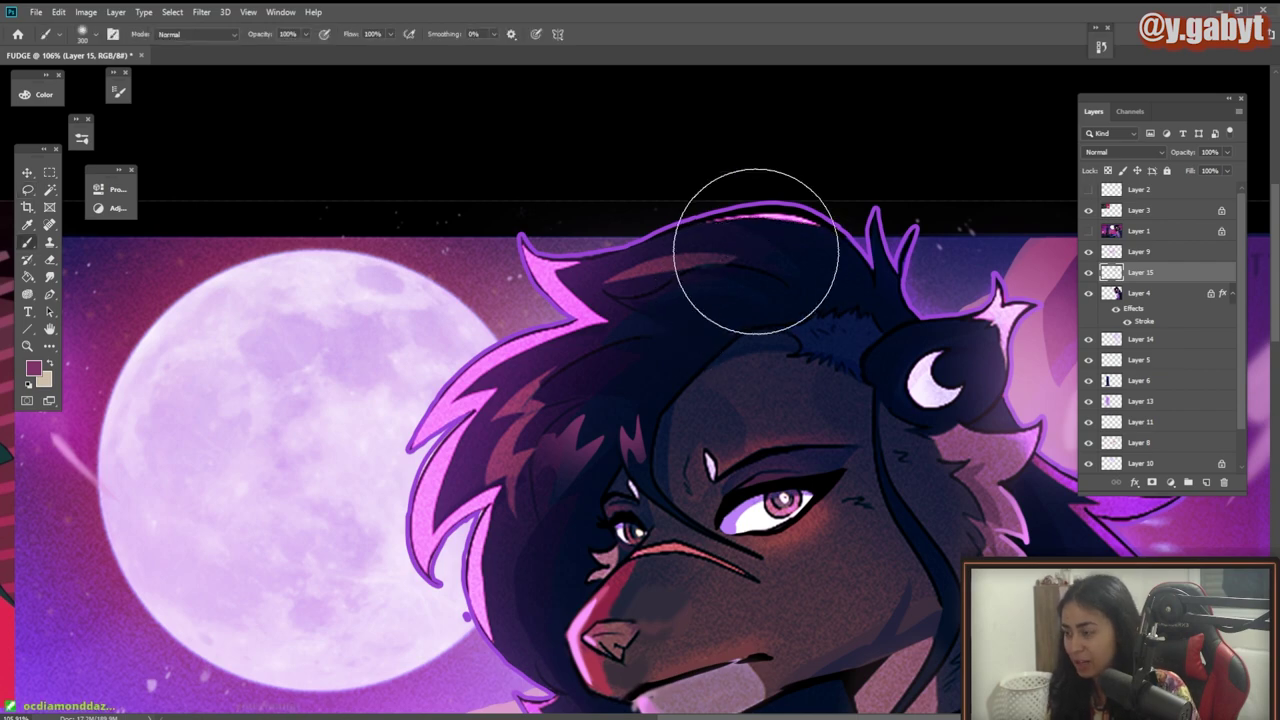
pyautogui.moveTo(767, 249)
pyautogui.mouseDown()
pyautogui.moveTo(677, 298)
pyautogui.moveTo(714, 329)
pyautogui.mouseUp()
pyautogui.hotkey('ctrl', 'd')
pyautogui.hotkey('ctrl', 'z')
pyautogui.hotkey('ctrl', 'z')
pyautogui.press('2')
pyautogui.press('3')
pyautogui.hotkey('ctrl', 'd')
# Step: Add soft pink light to the character's left-hand and lower hair locks using lassoed selections and sampled colours
pyautogui.keyDown('ctrl'); pyautogui.click(677, 379); pyautogui.keyUp('ctrl')
pyautogui.keyDown('alt'); pyautogui.click(675, 413); pyautogui.keyUp('alt')
pyautogui.keyDown('ctrl'); pyautogui.click(675, 413); pyautogui.keyUp('ctrl')
pyautogui.moveTo(932, 647)
pyautogui.mouseDown()
pyautogui.moveTo(634, 354)
pyautogui.moveTo(723, 263)
pyautogui.mouseUp()
pyautogui.press('l')
pyautogui.moveTo(530, 418)
pyautogui.mouseDown()
pyautogui.moveTo(482, 410)
pyautogui.moveTo(641, 614)
pyautogui.mouseUp()
pyautogui.hotkey('ctrl', 'd')
pyautogui.moveTo(455, 365)
pyautogui.mouseDown()
pyautogui.moveTo(515, 459)
pyautogui.moveTo(456, 375)
pyautogui.mouseUp()
pyautogui.press('b')
pyautogui.keyDown('alt'); pyautogui.click(446, 412); pyautogui.keyUp('alt')
pyautogui.hotkey('ctrl', 'd')
pyautogui.moveTo(452, 410)
pyautogui.mouseDown()
pyautogui.moveTo(500, 475)
pyautogui.moveTo(420, 500)
pyautogui.mouseUp()
pyautogui.keyDown('ctrl'); pyautogui.moveTo(640, 345); pyautogui.dragTo(880, 325); pyautogui.keyUp('ctrl')
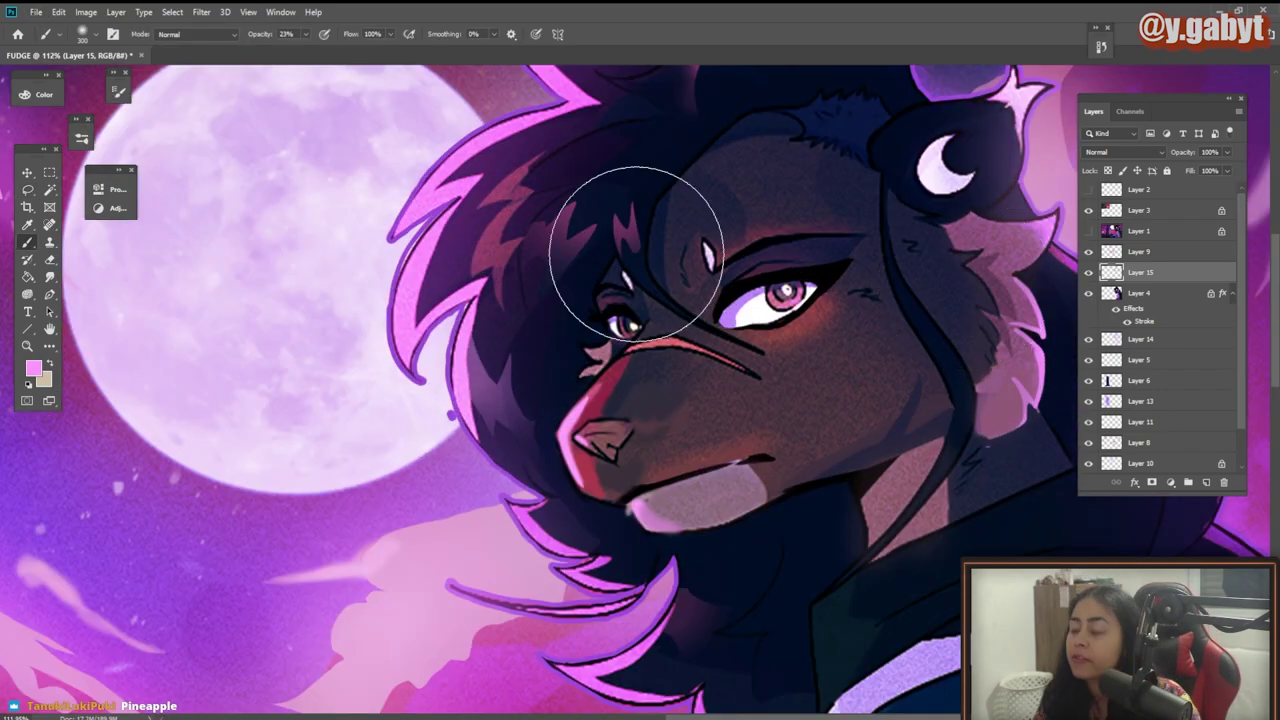
pyautogui.moveTo(789, 290)
pyautogui.mouseDown()
pyautogui.moveTo(624, 366)
pyautogui.moveTo(704, 319)
pyautogui.mouseUp()
pyautogui.hotkey('ctrl', 'z')
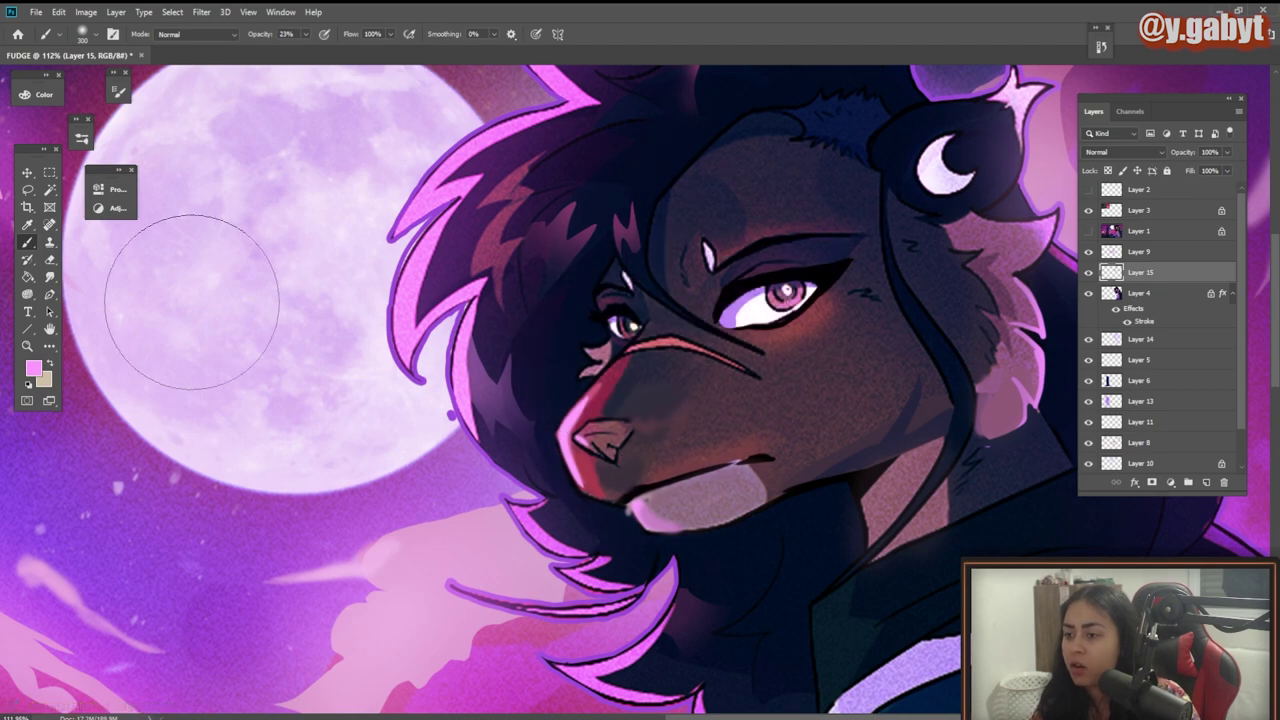
# Step: Set the brush blending mode to Lighten and sample a dark colour from the face near the eye
pyautogui.keyDown('ctrl'); pyautogui.moveTo(793, 378); pyautogui.dragTo(702, 361); pyautogui.keyUp('ctrl')
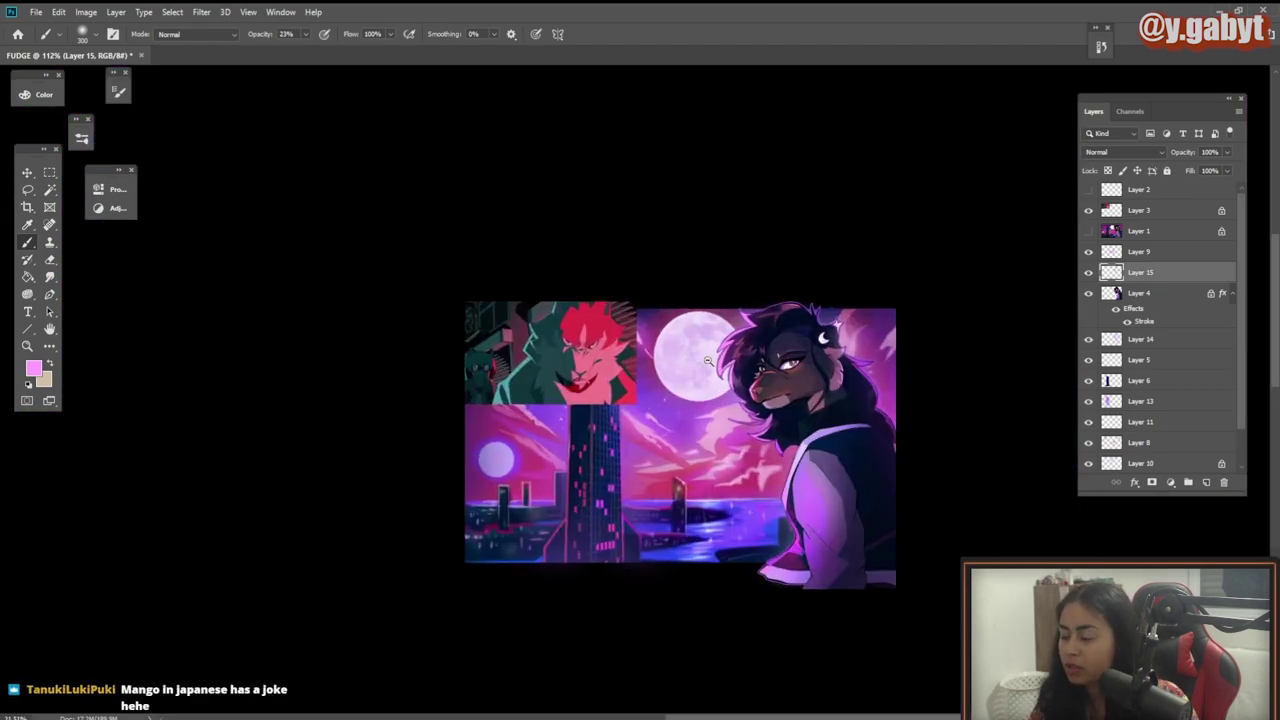
pyautogui.scroll(5, 703, 361)
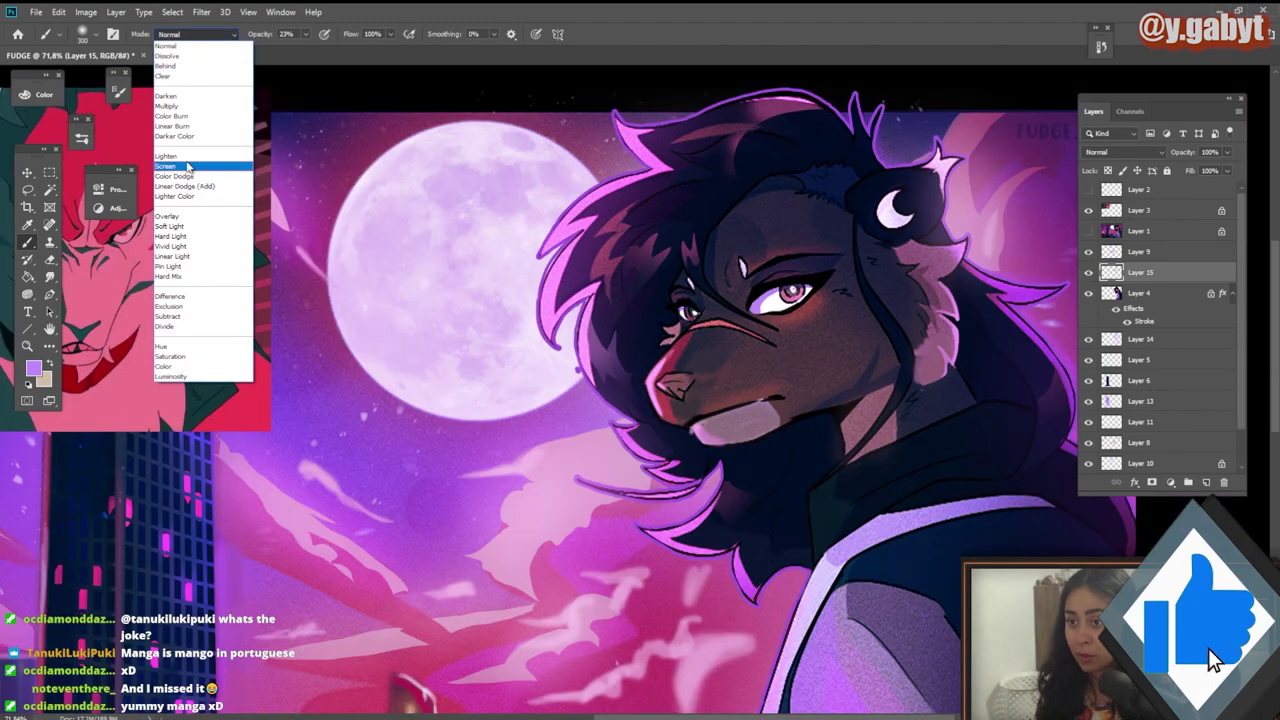
pyautogui.click(168, 106)
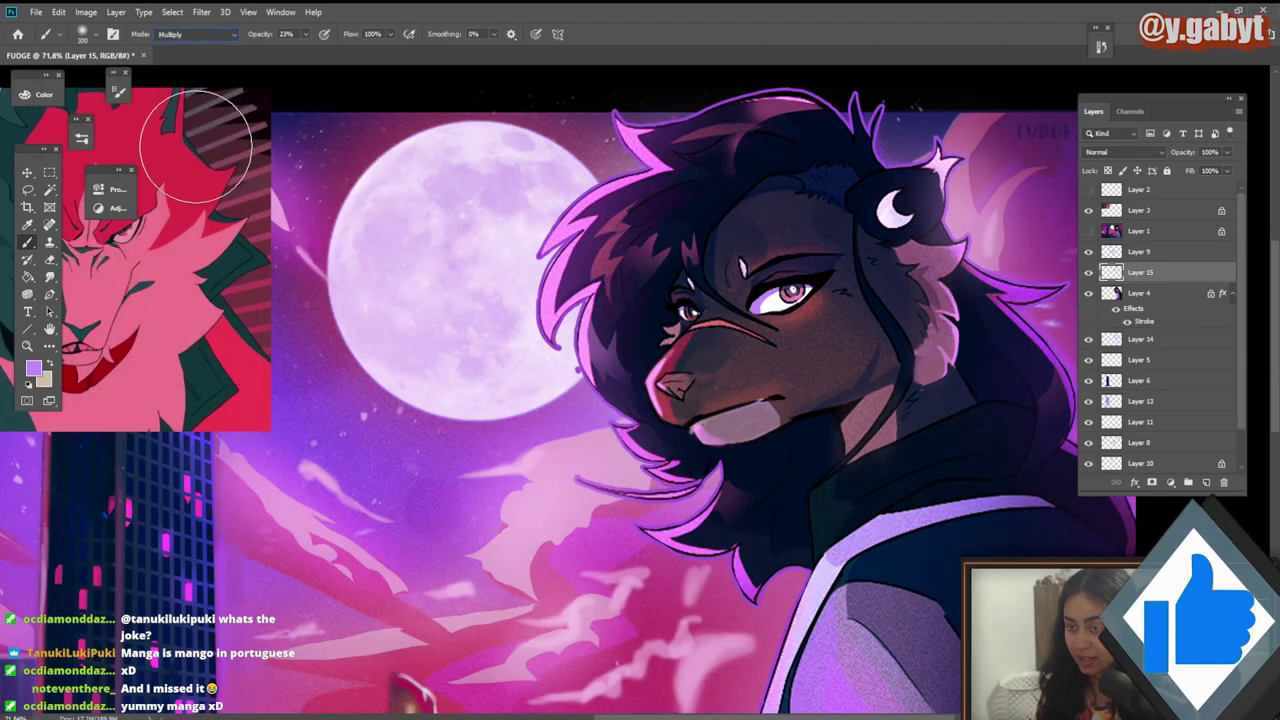
pyautogui.press('Down')
pyautogui.press('Down')
pyautogui.press('Down')
pyautogui.press('Down')
pyautogui.press('Down')
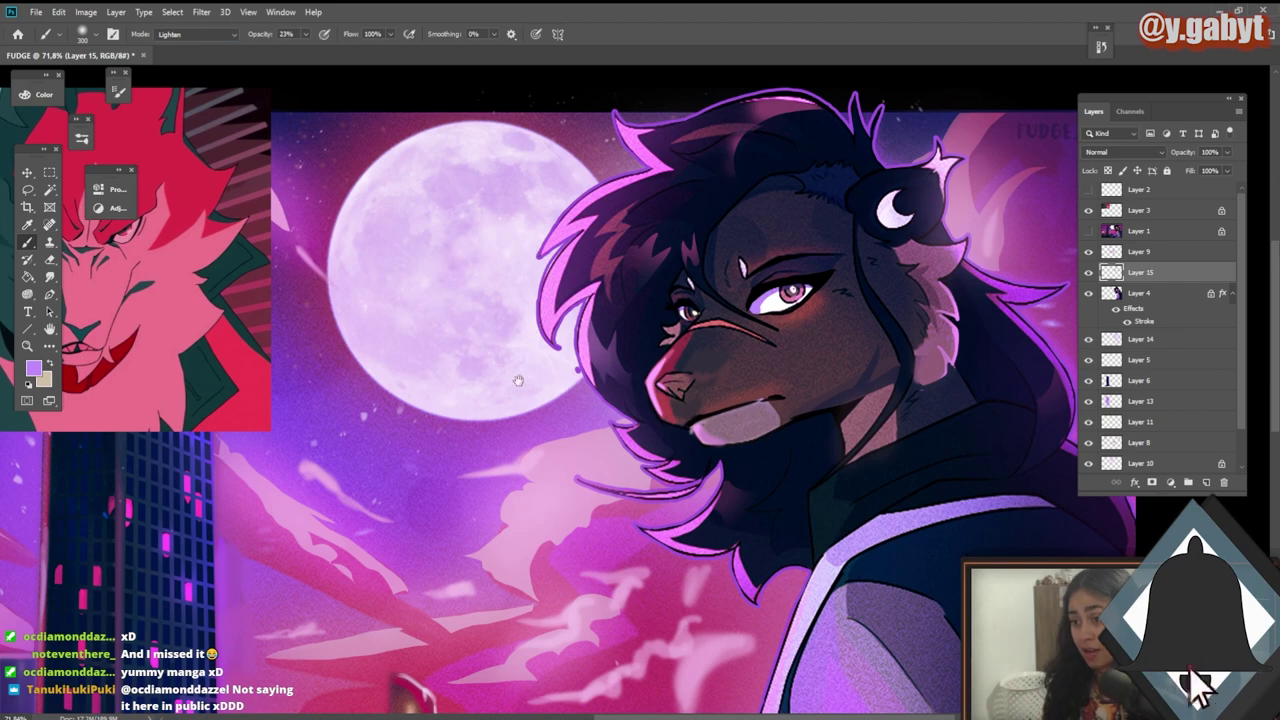
pyautogui.scroll(-5, 552, 388)
pyautogui.scroll(3, 614, 441)
pyautogui.scroll(2, 614, 441)
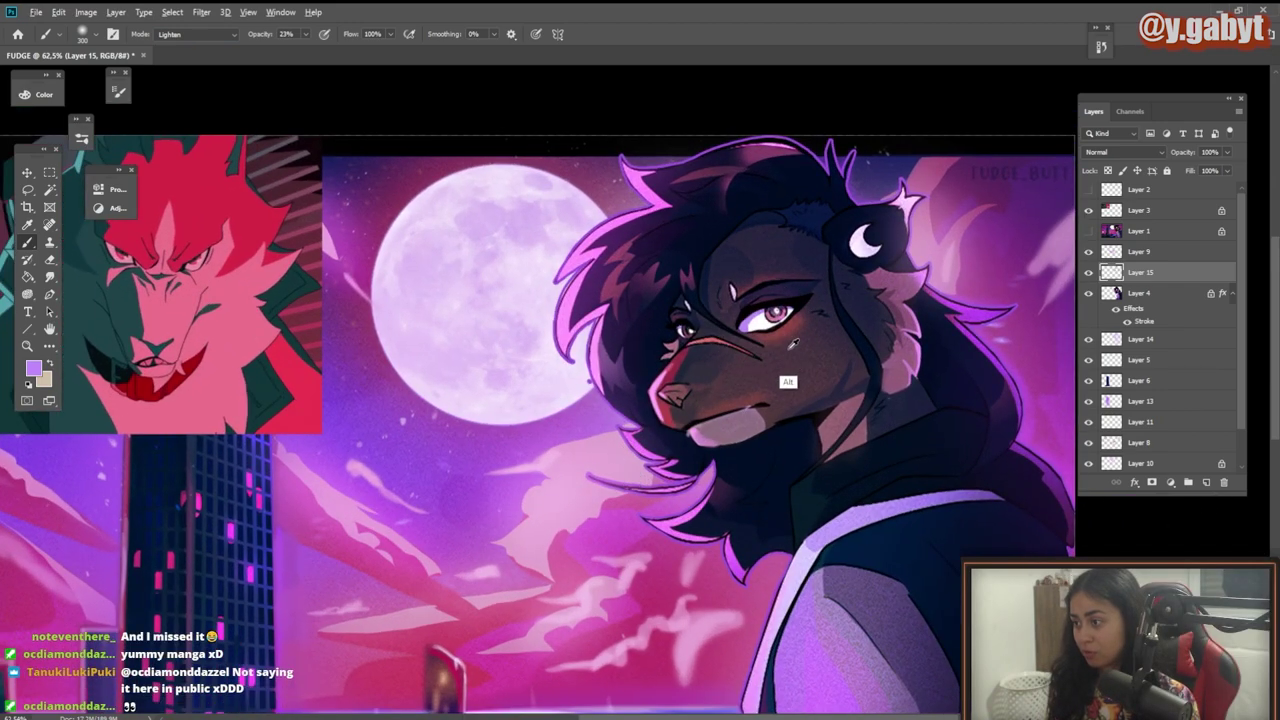
pyautogui.keyDown('alt'); pyautogui.click(762, 332); pyautogui.keyUp('alt')
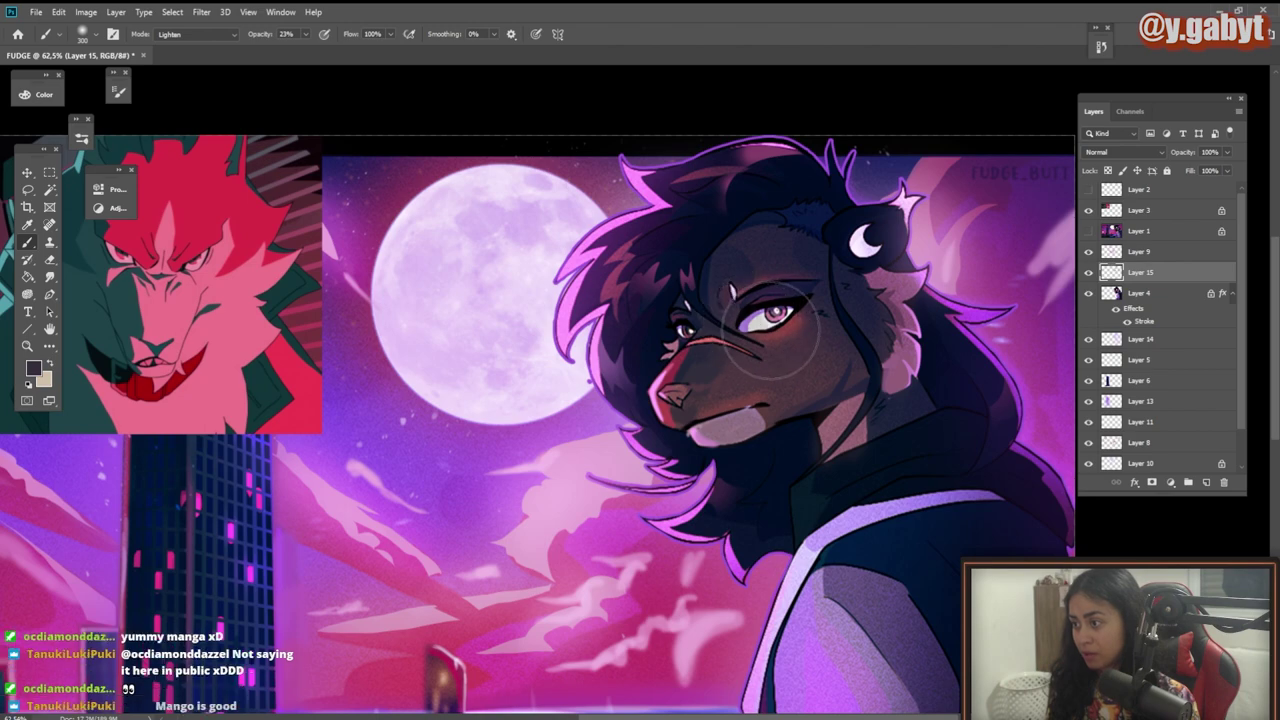
# Step: Hide the Layer 3 reference image and combine the artwork layers from Layer 9 down to Layer 1 copy into one smart object
pyautogui.scroll(-4, 766, 457)
pyautogui.scroll(4, 766, 457)
pyautogui.scroll(-5, 766, 457)
pyautogui.click(1088, 210)
pyautogui.click(1139, 210)
pyautogui.scroll(1, 869, 354)
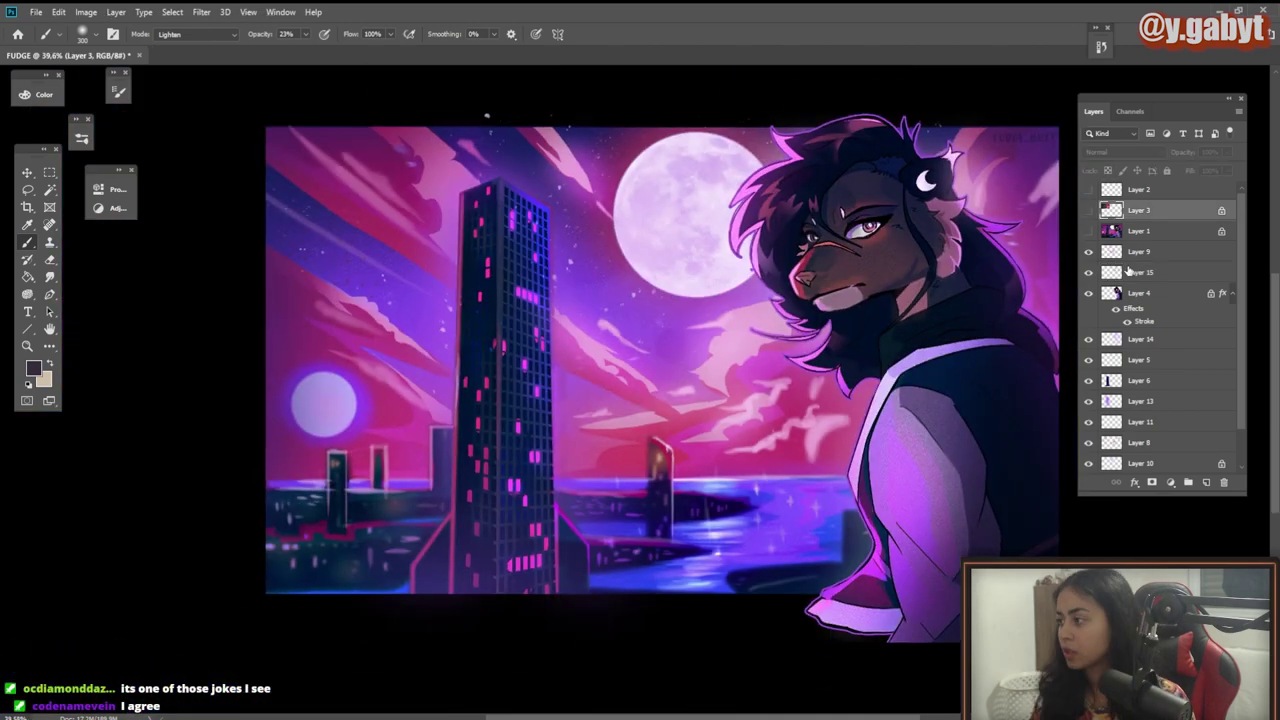
pyautogui.click(1085, 346)
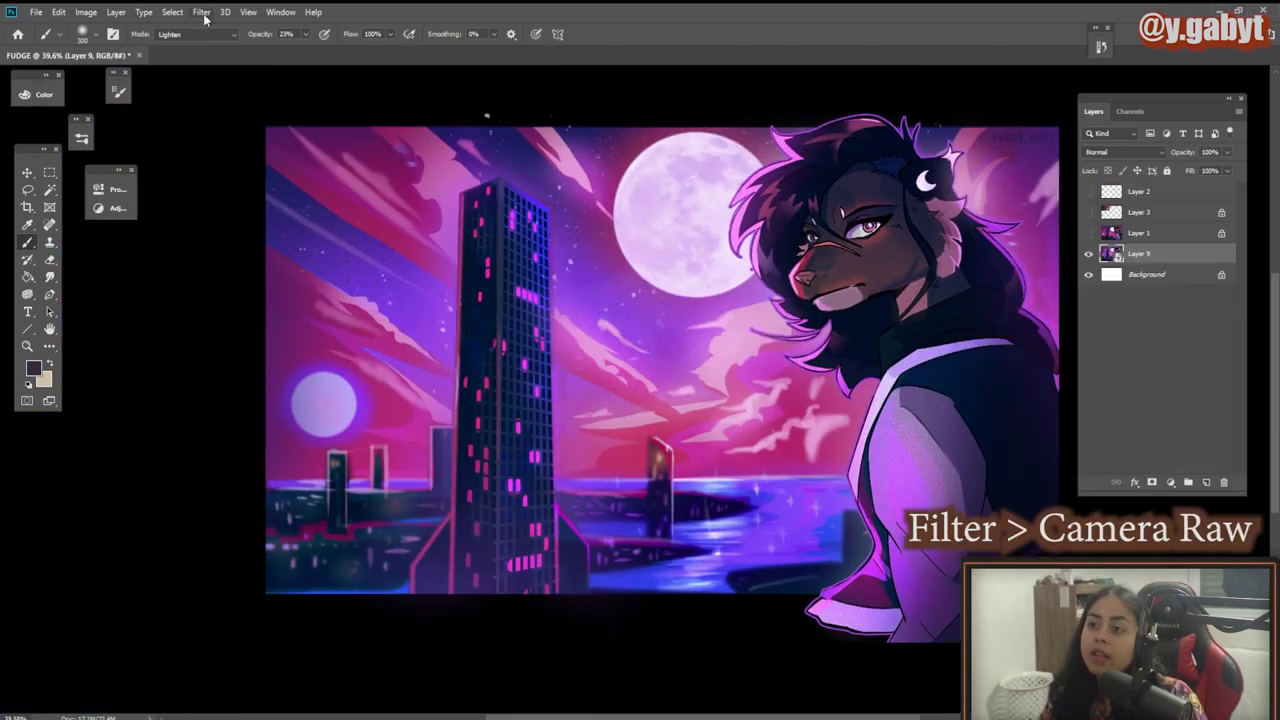
# Step: Open Layer 9 in the Camera Raw Filter and try temperature, exposure, shadows, whites and clarity adjustments
pyautogui.click(203, 13)
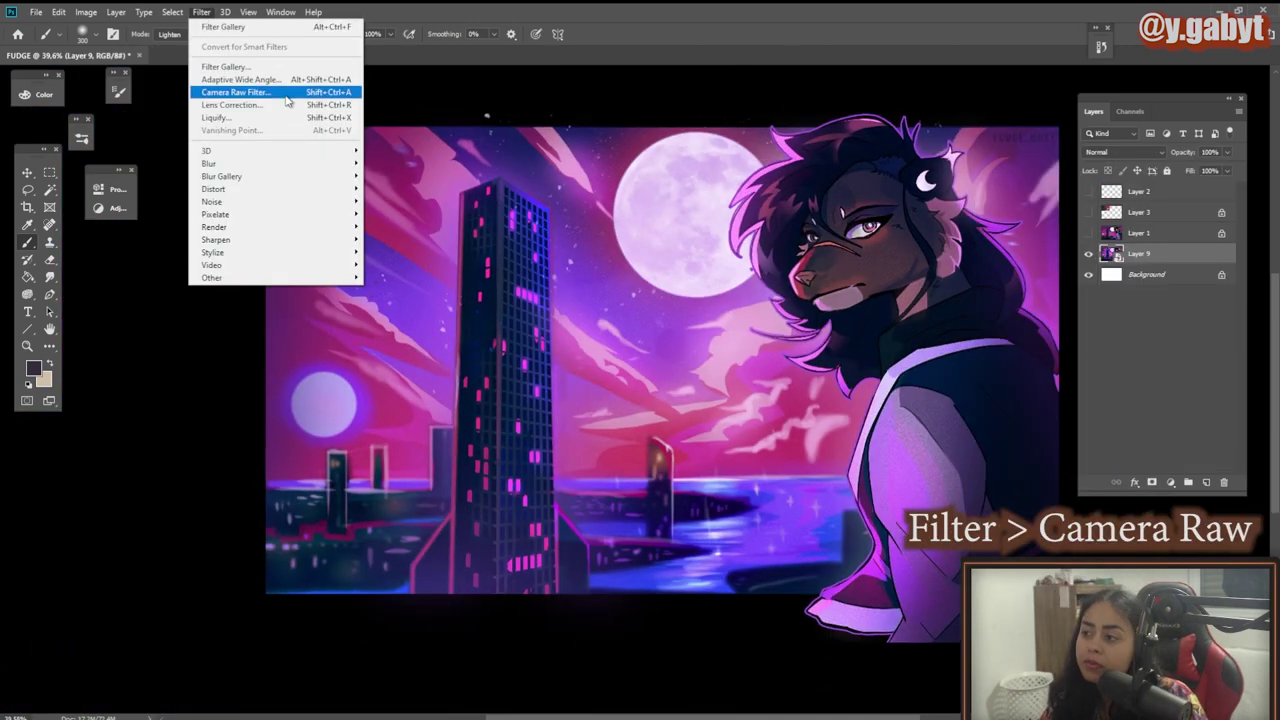
pyautogui.click(286, 95)
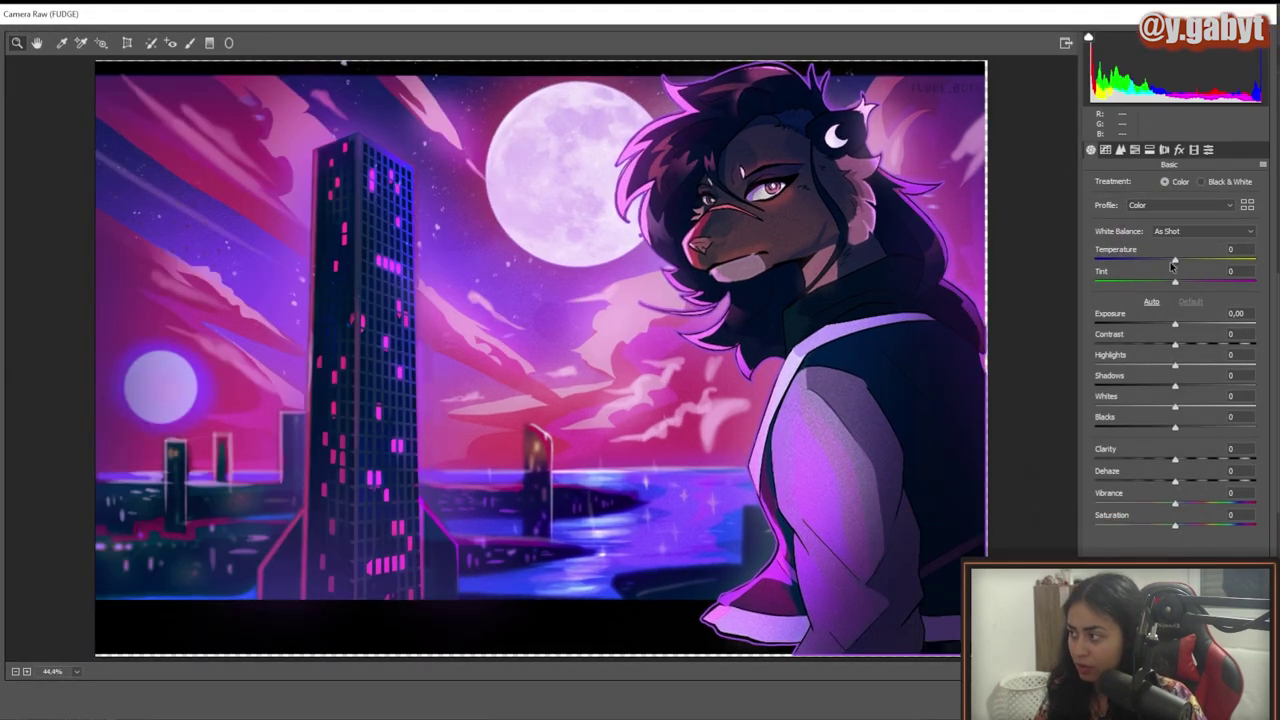
pyautogui.scroll(-2, 646, 407)
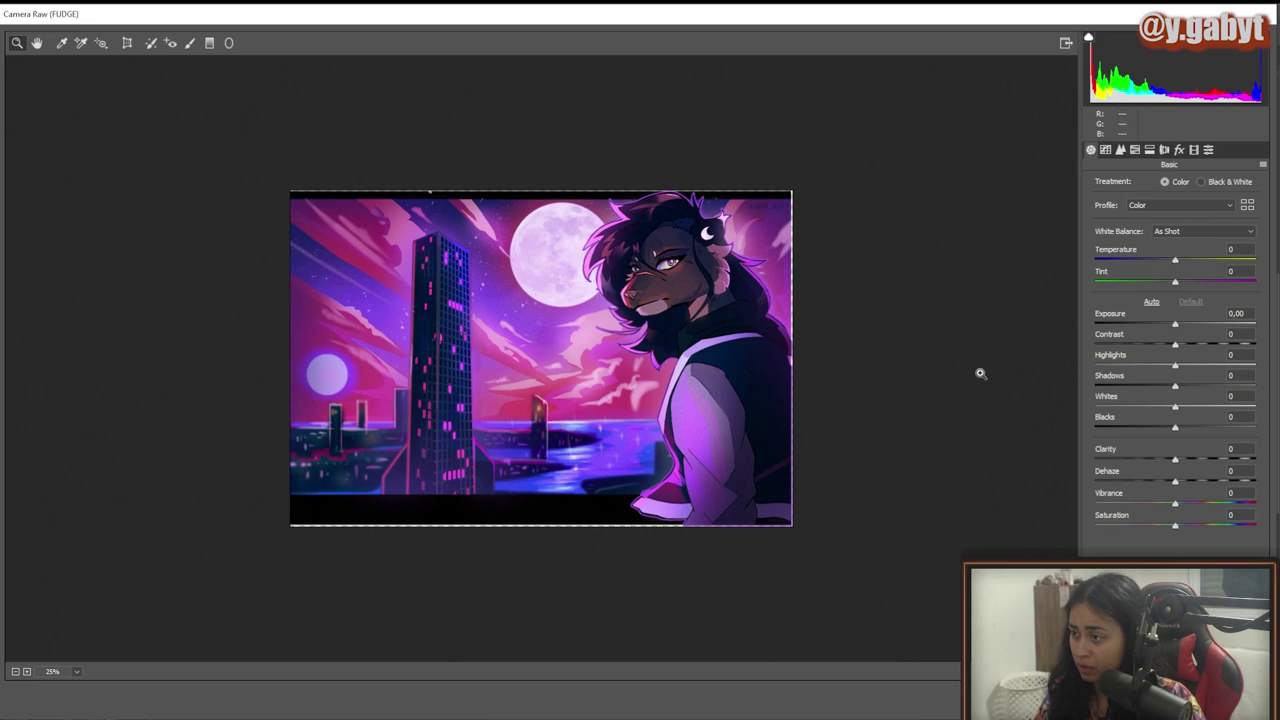
pyautogui.moveTo(1176, 264); pyautogui.dragTo(1180, 482)
pyautogui.hotkey('ctrl', 'z')
pyautogui.hotkey('ctrl', 'z')
pyautogui.doubleClick(1172, 324)
pyautogui.doubleClick(1206, 386)
pyautogui.doubleClick(1203, 407)
pyautogui.doubleClick(1170, 461)
pyautogui.scroll(4, 661, 265)
pyautogui.scroll(-3, 708, 266)
# Step: Raise the sharpening amount for the artwork in the Camera Raw detail settings
pyautogui.click(1120, 150)
pyautogui.scroll(4, 794, 234)
pyautogui.moveTo(1095, 205); pyautogui.dragTo(1256, 205)
pyautogui.scroll(-3, 890, 265)
# Step: Add a light amount of grain to the artwork and apply the Camera Raw Filter
pyautogui.click(1179, 150)
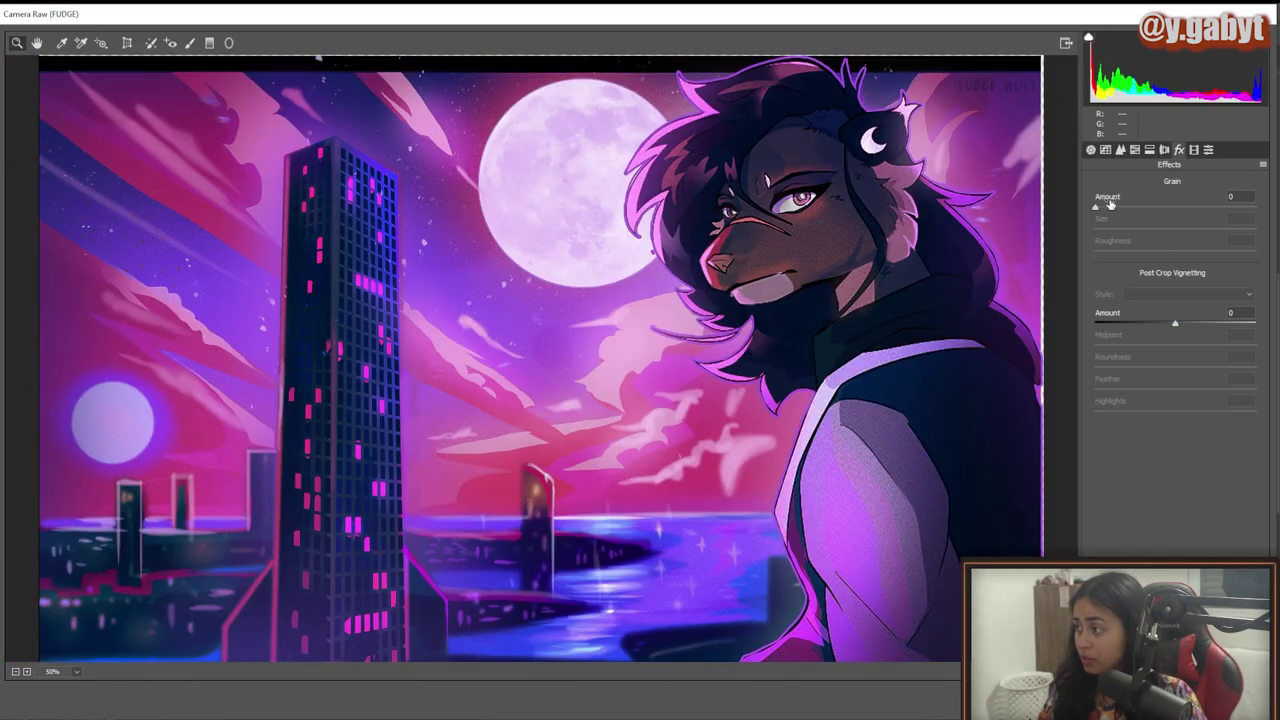
pyautogui.scroll(4, 890, 200)
pyautogui.moveTo(1097, 206); pyautogui.dragTo(1127, 206)
pyautogui.scroll(-4, 890, 200)
pyautogui.click(1240, 697)
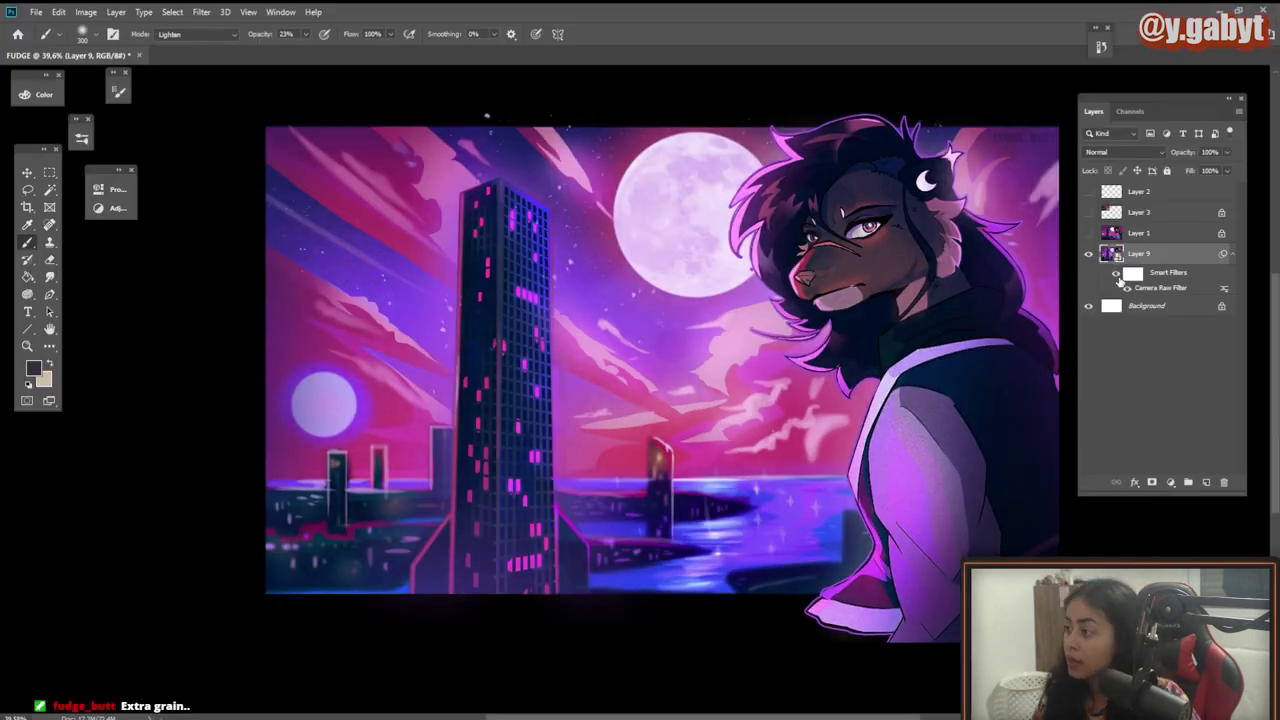
# Step: Duplicate Layer 9 and disable the green and blue channels in the copy's blending options
pyautogui.hotkey('ctrl', 'j')
pyautogui.doubleClick(1122, 260)
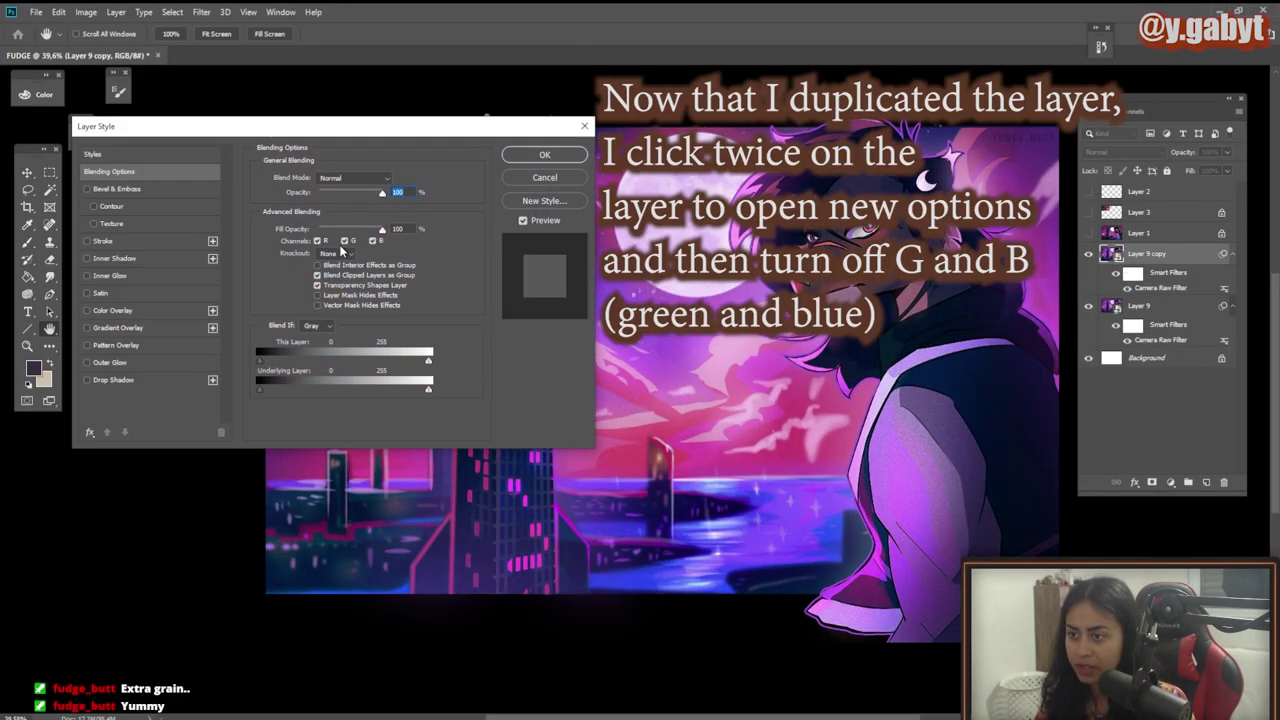
pyautogui.click(345, 241)
pyautogui.click(540, 155)
# Step: Warp Layer 9 copy, pulling the edges around the character's side slightly away to create red colour aberration
pyautogui.hotkey('ctrl', 't')
pyautogui.rightClick(742, 337)
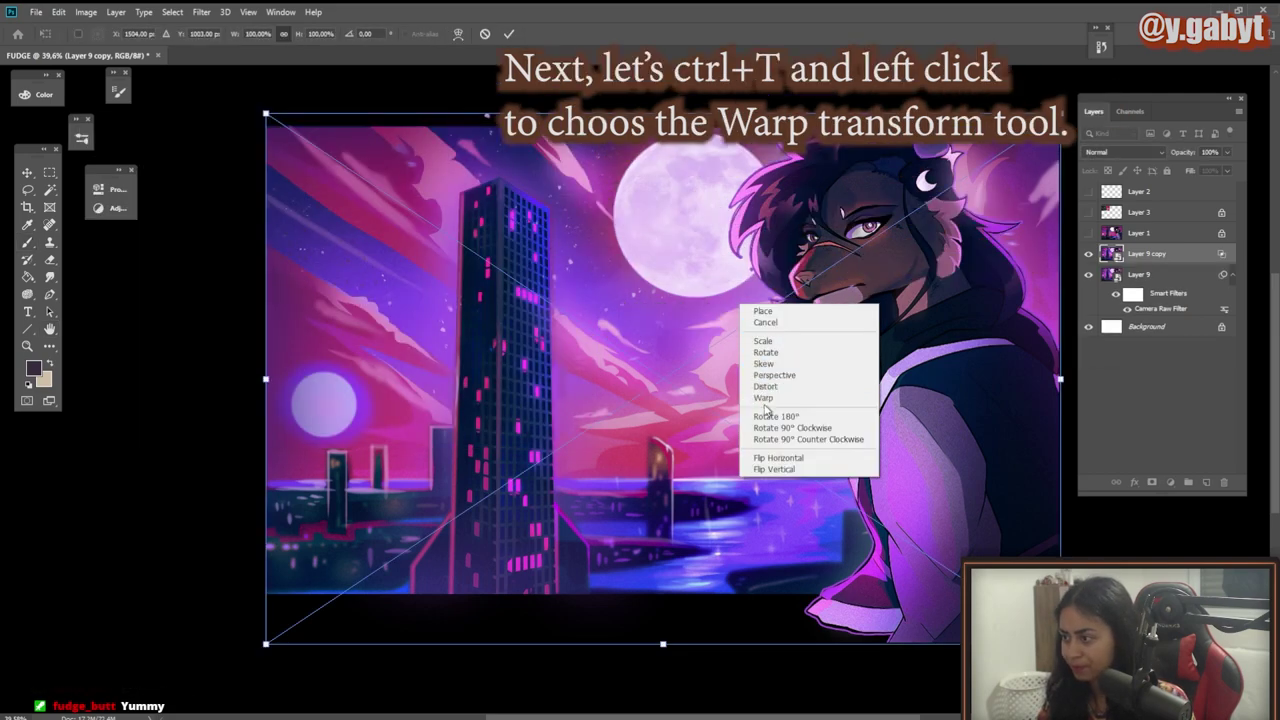
pyautogui.click(763, 398)
pyautogui.hotkey('ctrl', 'h')
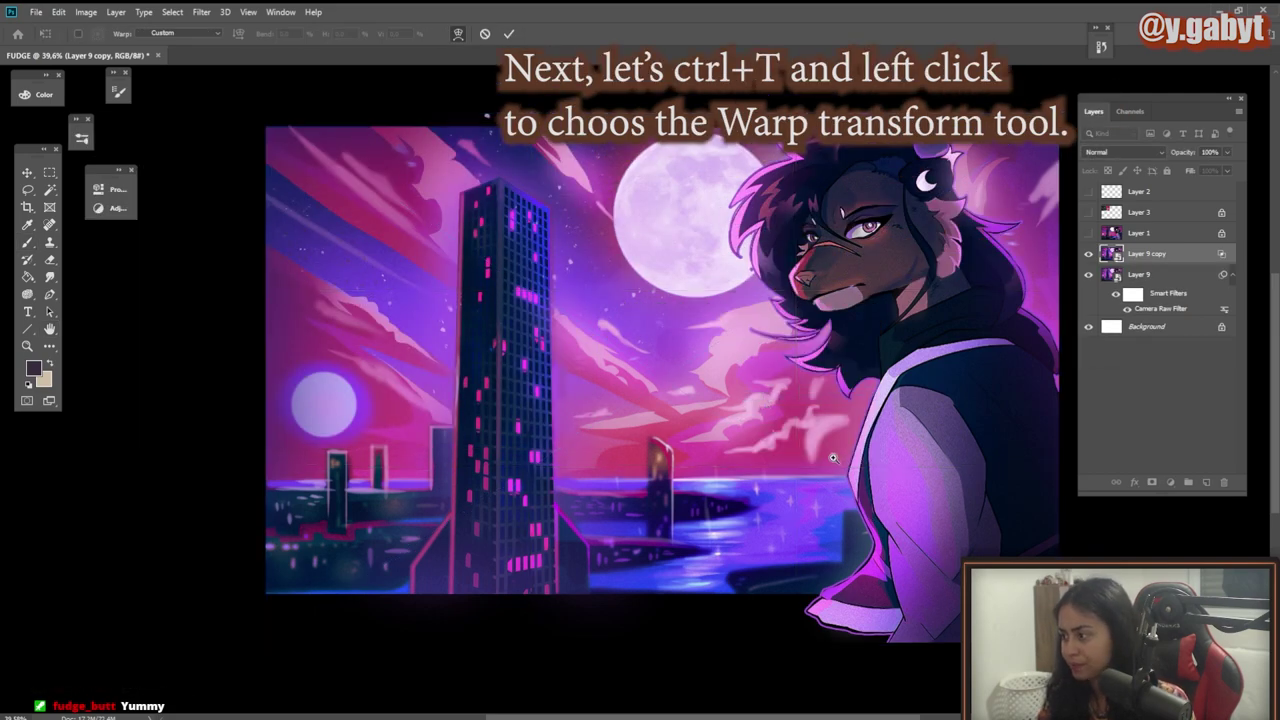
pyautogui.scroll(5, 938, 568)
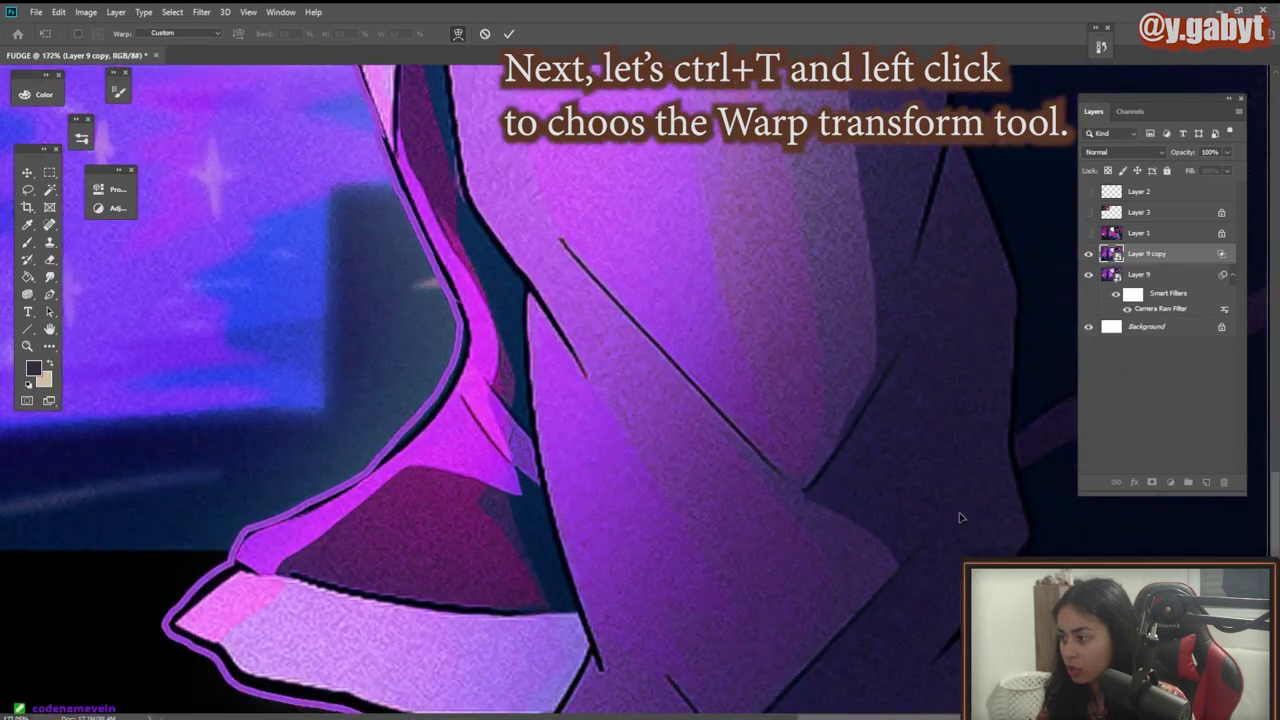
pyautogui.moveTo(959, 517); pyautogui.dragTo(963, 511)
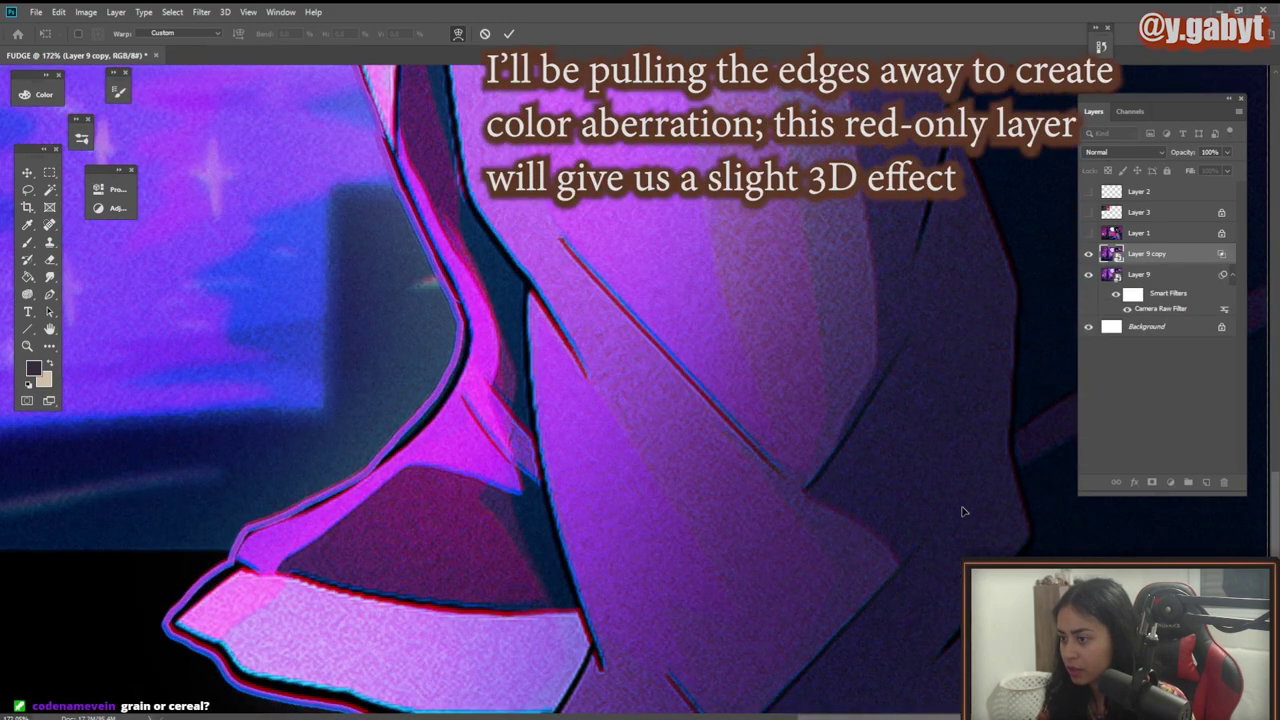
pyautogui.moveTo(921, 218); pyautogui.dragTo(917, 603)
pyautogui.moveTo(917, 290); pyautogui.dragTo(890, 662)
pyautogui.moveTo(875, 200); pyautogui.dragTo(760, 675)
pyautogui.moveTo(757, 217); pyautogui.dragTo(753, 370)
pyautogui.moveTo(752, 324); pyautogui.dragTo(746, 323)
# Step: Pull the city-side edges of Layer 9 copy slightly away to extend the colour aberration and commit the warp
pyautogui.moveTo(335, 303); pyautogui.dragTo(1030, 340)
pyautogui.moveTo(160, 332); pyautogui.dragTo(688, 338)
pyautogui.moveTo(391, 338); pyautogui.dragTo(383, 335)
pyautogui.moveTo(246, 387); pyautogui.dragTo(1150, 385)
pyautogui.moveTo(431, 357); pyautogui.dragTo(705, 393)
pyautogui.moveTo(602, 408); pyautogui.dragTo(613, 408)
pyautogui.scroll(-3, 613, 408)
pyautogui.hscroll(-10, 450, 320)
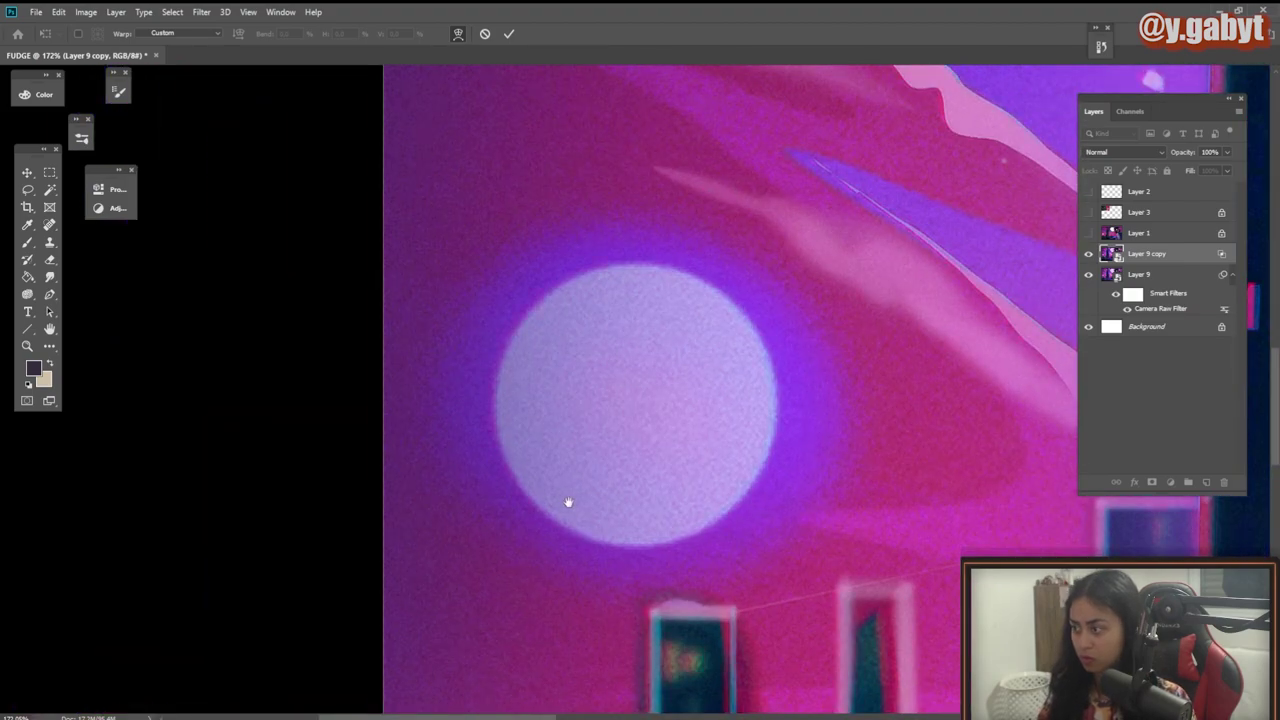
pyautogui.scroll(-5, 568, 461)
pyautogui.hscroll(4, 563, 306)
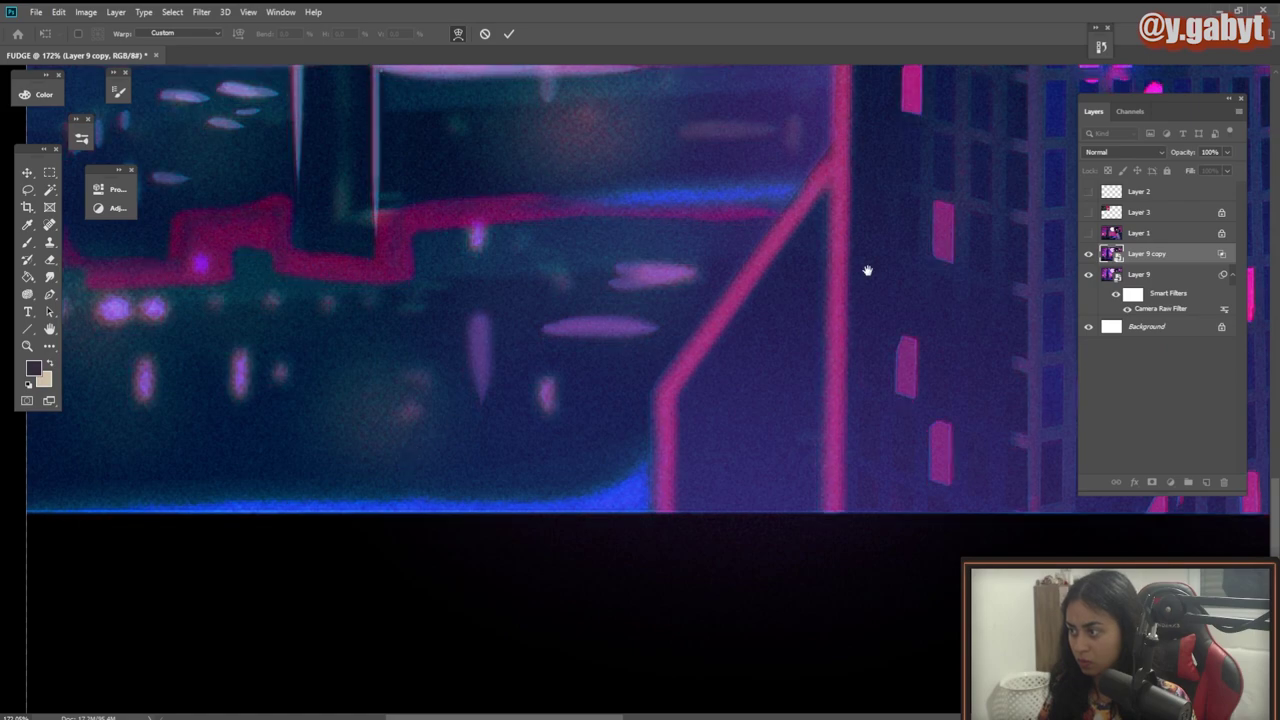
pyautogui.moveTo(868, 271); pyautogui.dragTo(791, 260)
pyautogui.moveTo(940, 224); pyautogui.dragTo(711, 345)
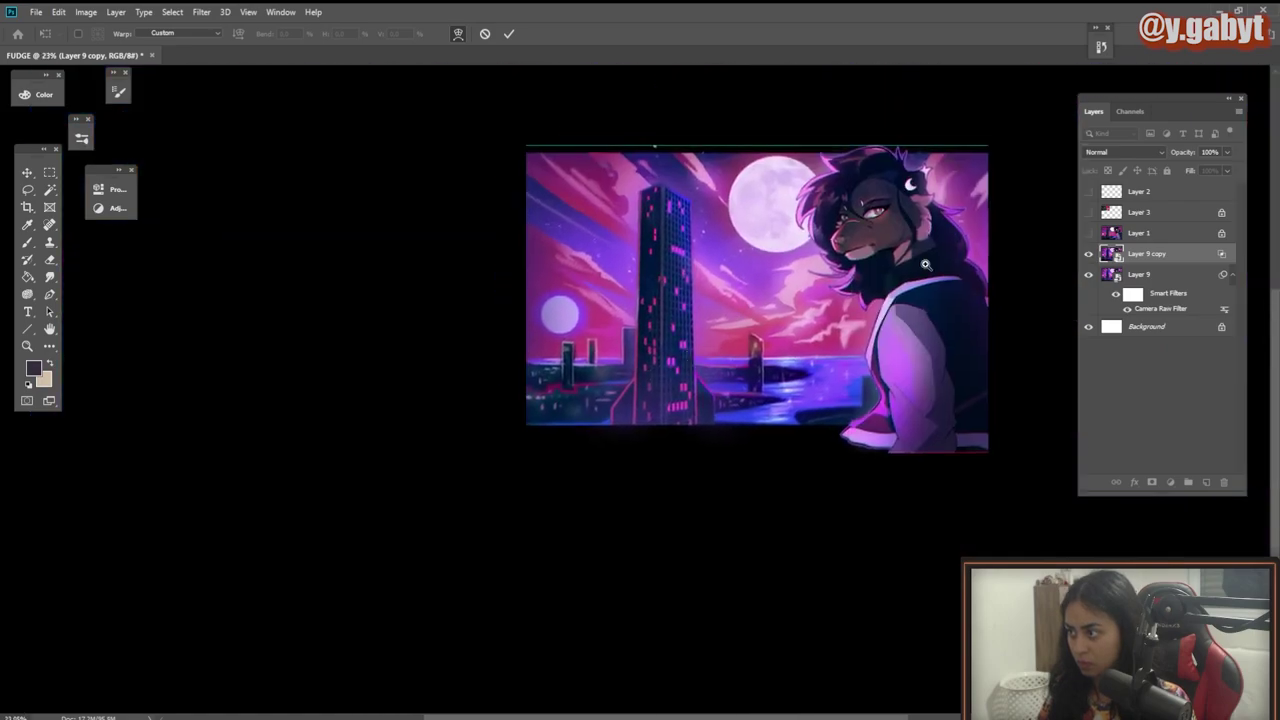
pyautogui.scroll(4, 925, 264)
pyautogui.moveTo(836, 256); pyautogui.dragTo(908, 274)
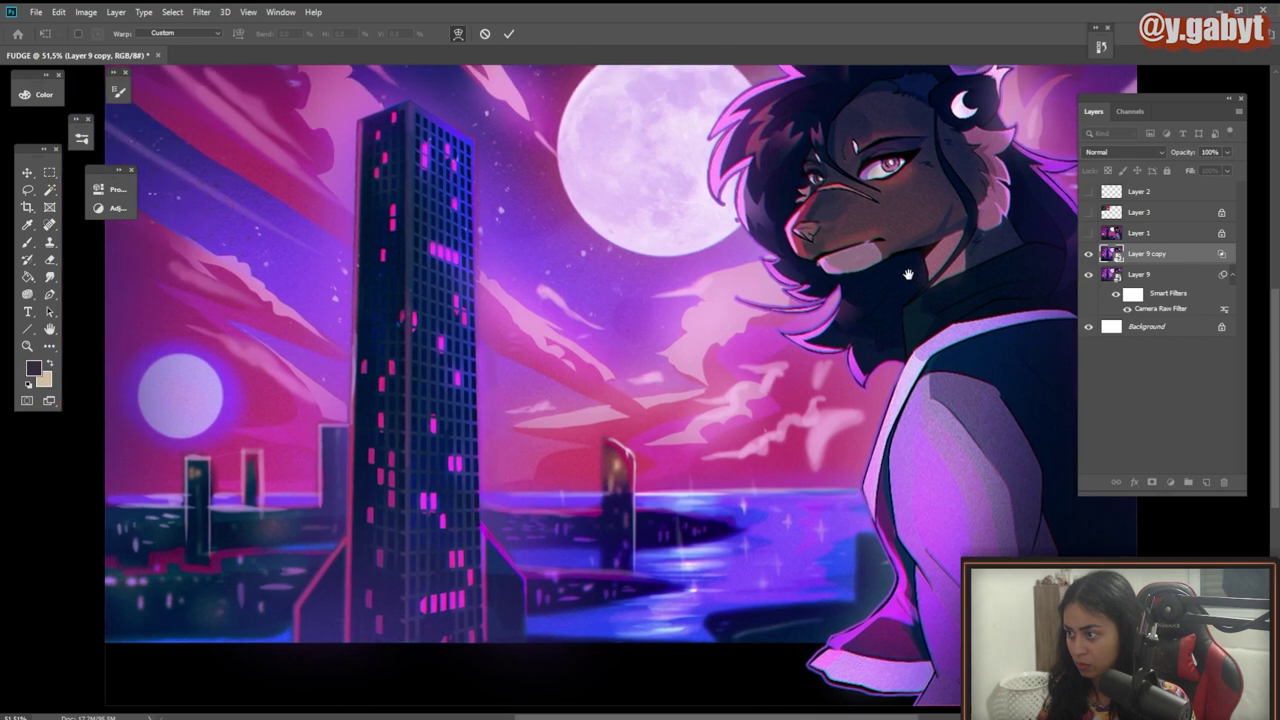
pyautogui.press('Return')
# Step: Rasterize Layer 9 copy and erase the colour aberration over the character's face with a 700 px soft eraser
pyautogui.press('b')
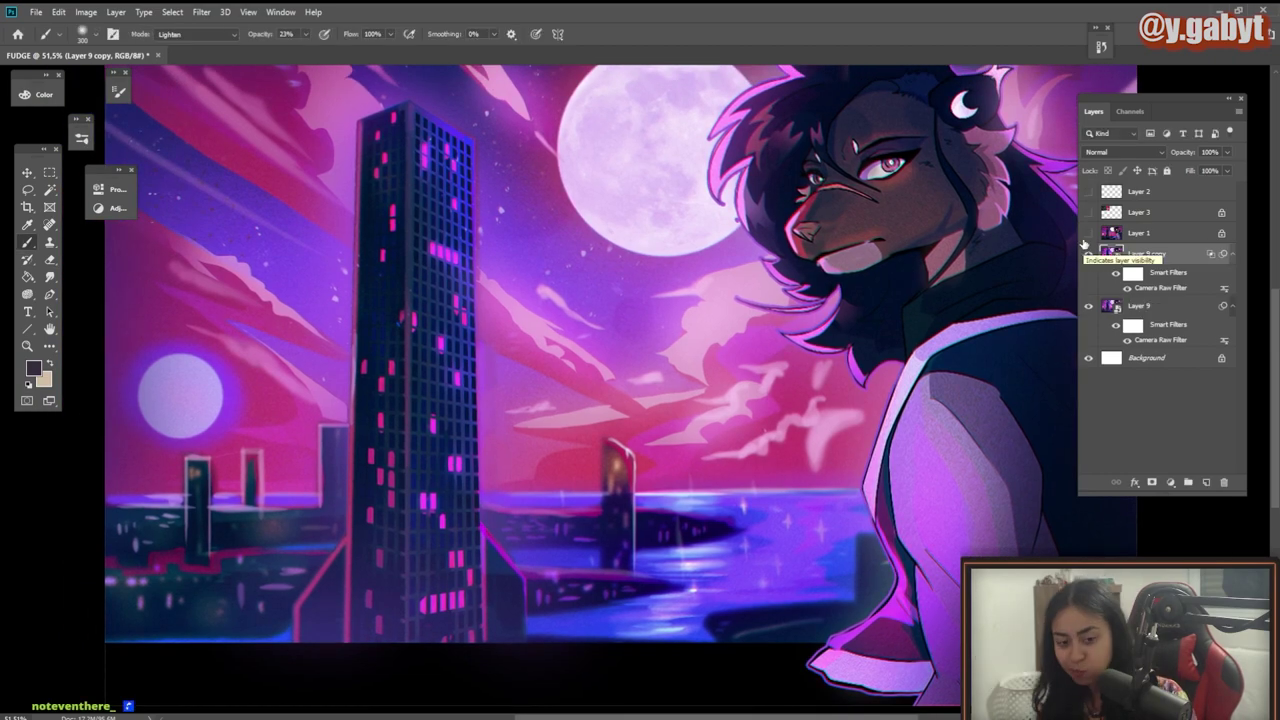
pyautogui.scroll(4, 1001, 216)
pyautogui.moveTo(837, 134); pyautogui.dragTo(837, 300)
pyautogui.click(1133, 273)
pyautogui.press('e')
pyautogui.click(1111, 254)
pyautogui.click(771, 325)
pyautogui.click(702, 413)
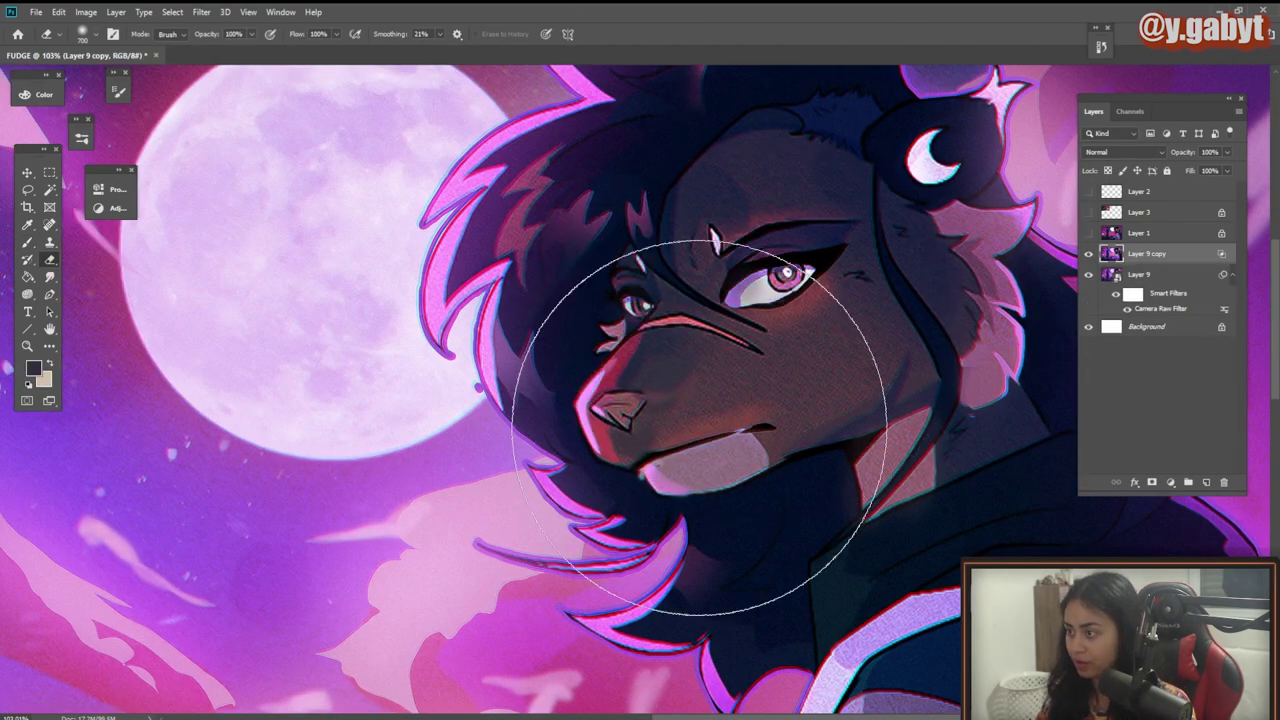
pyautogui.moveTo(565, 690); pyautogui.dragTo(347, 349)
# Step: Fit the whole artwork in view and toggle the Layer 1 original to compare it with the finished version
pyautogui.hotkey('ctrl', '0')
pyautogui.click(1101, 47)
pyautogui.click(1088, 234)
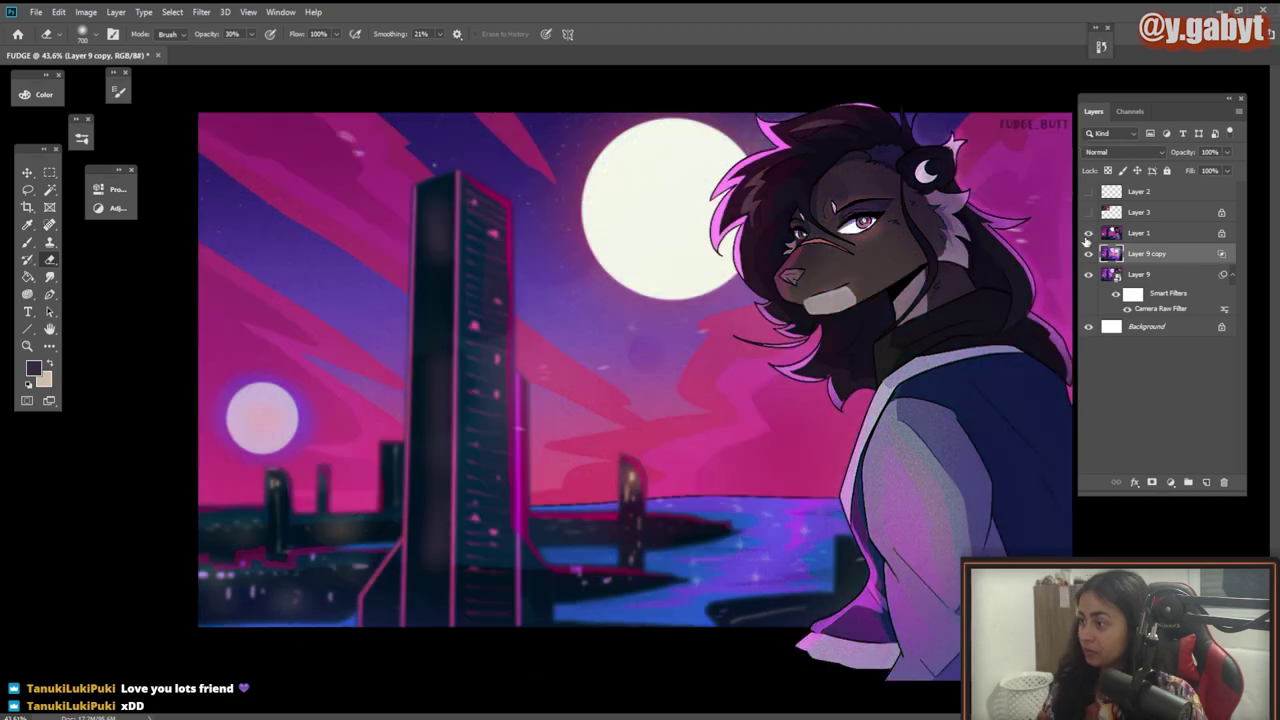
pyautogui.click(1088, 234)
pyautogui.click(1088, 234)
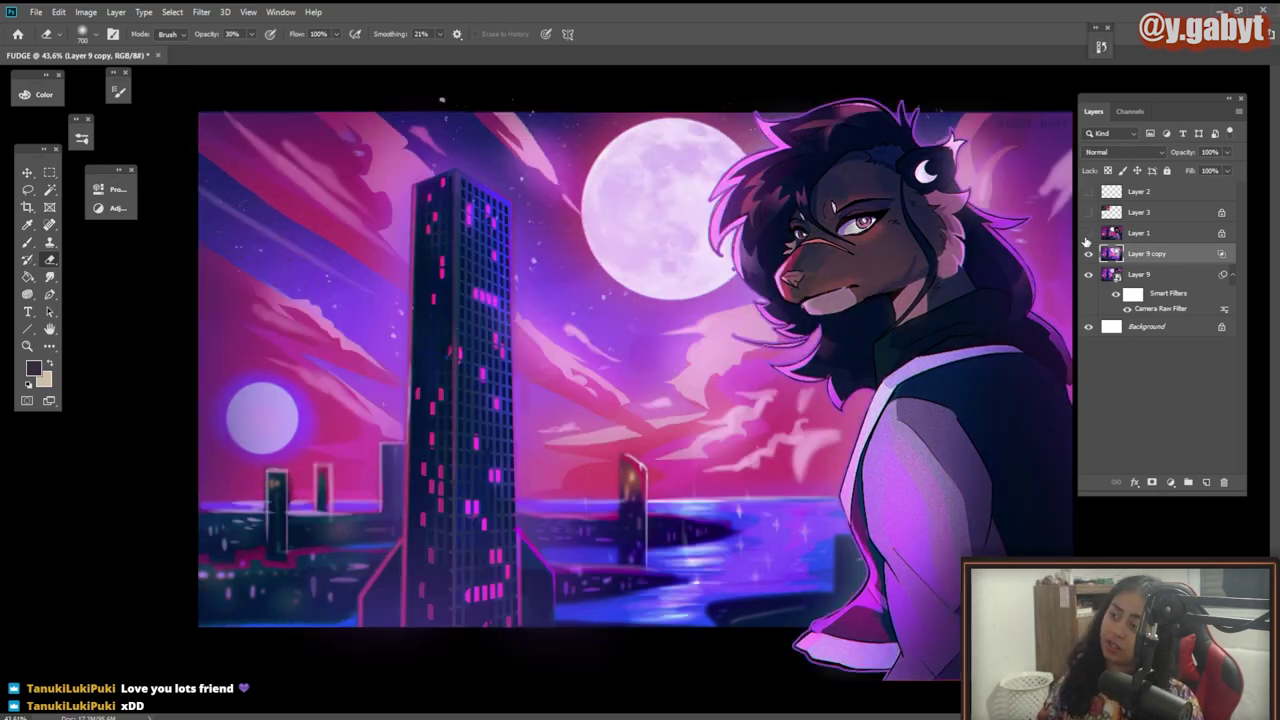